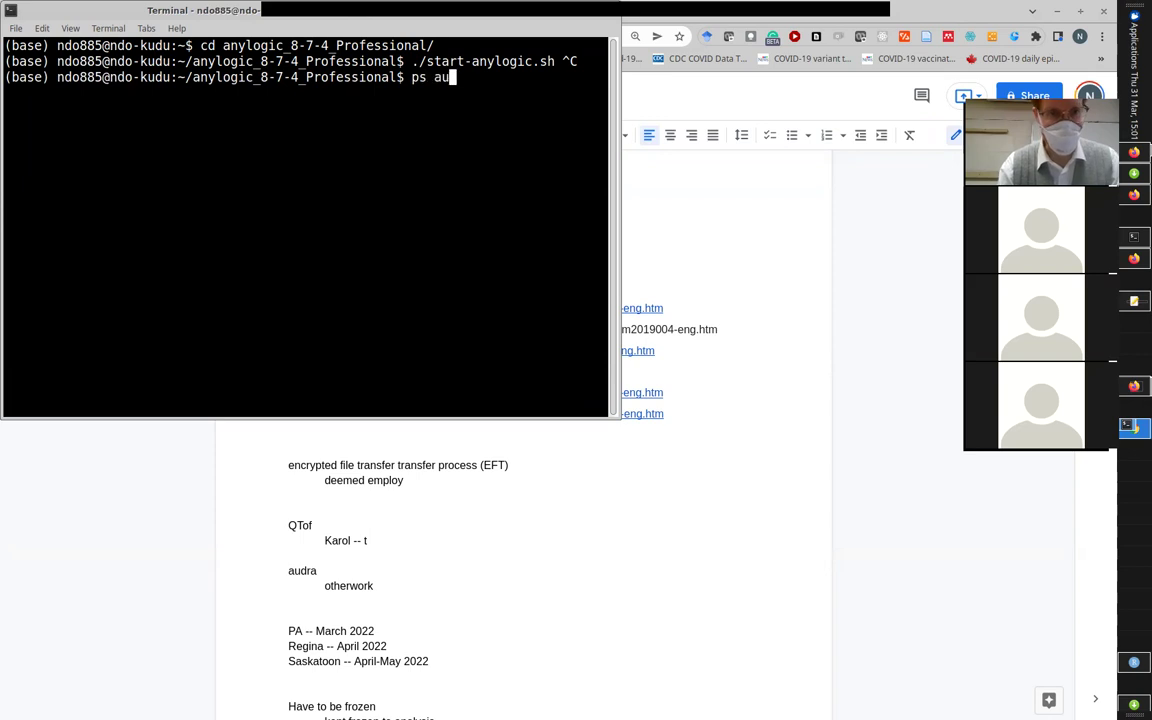
Step: Check for running AnyLogic processes with ps aux | grep anylogic, and launch AnyLogic with ./start-anylogic.sh
text(anylogic)
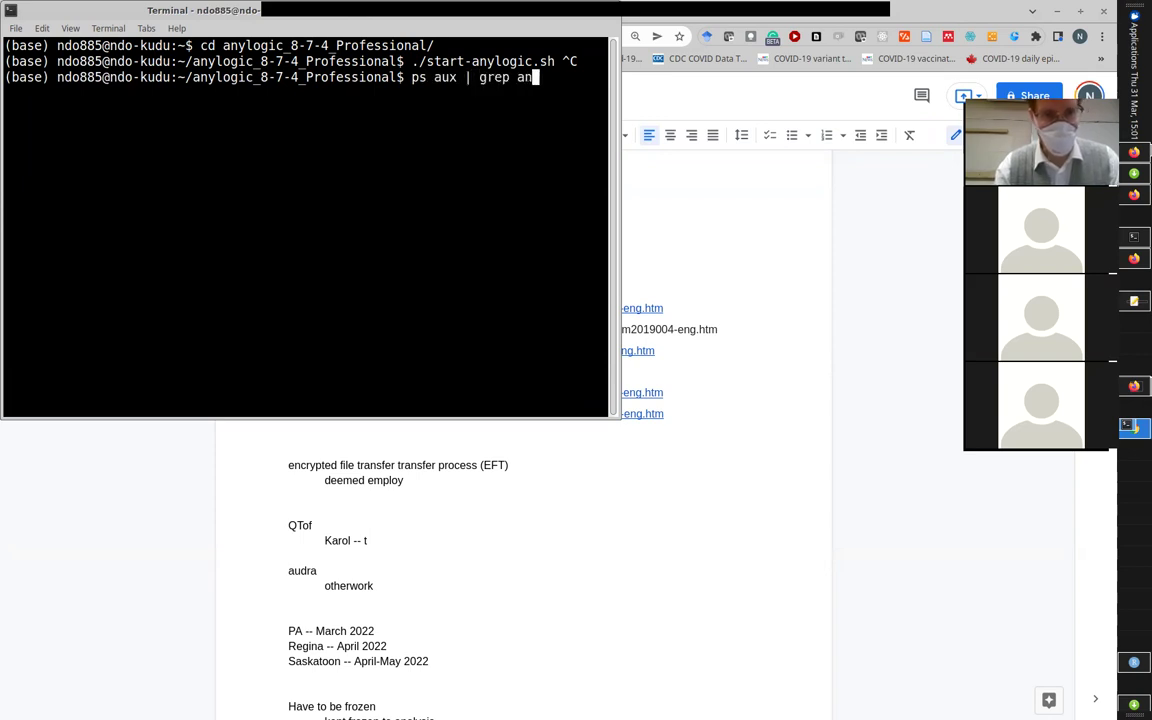
key(Return)
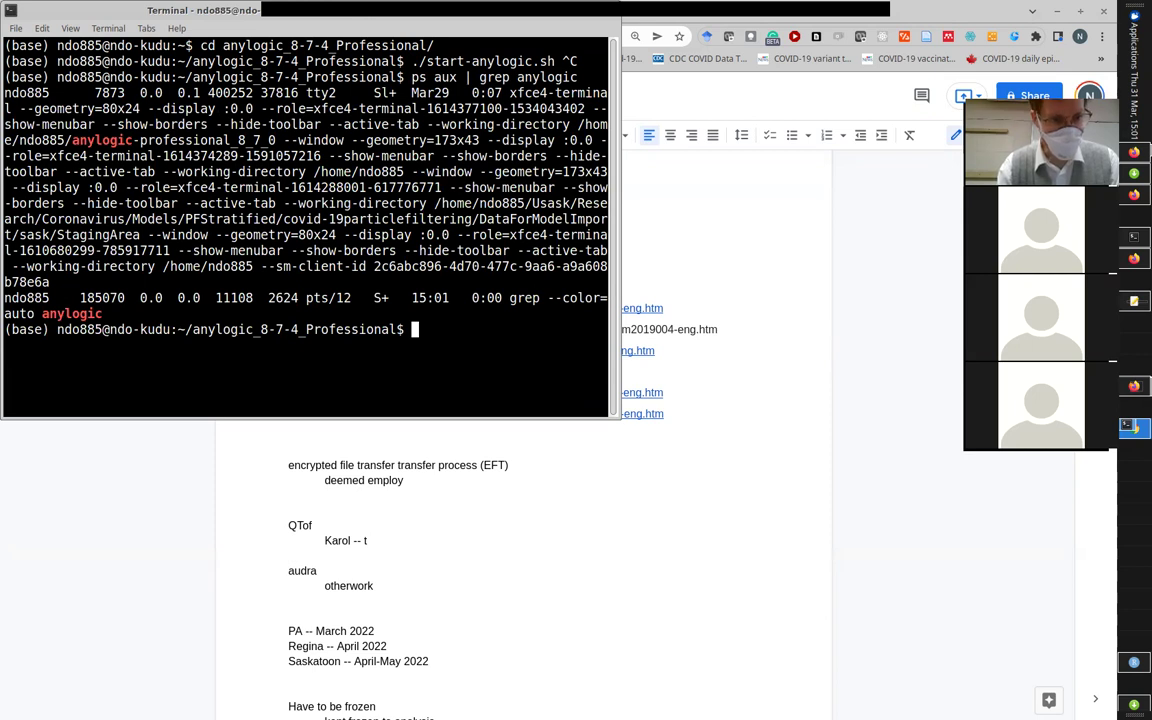
key(Up)
key(ctrl+c)
text(./st)
key(Tab)
key(Return)
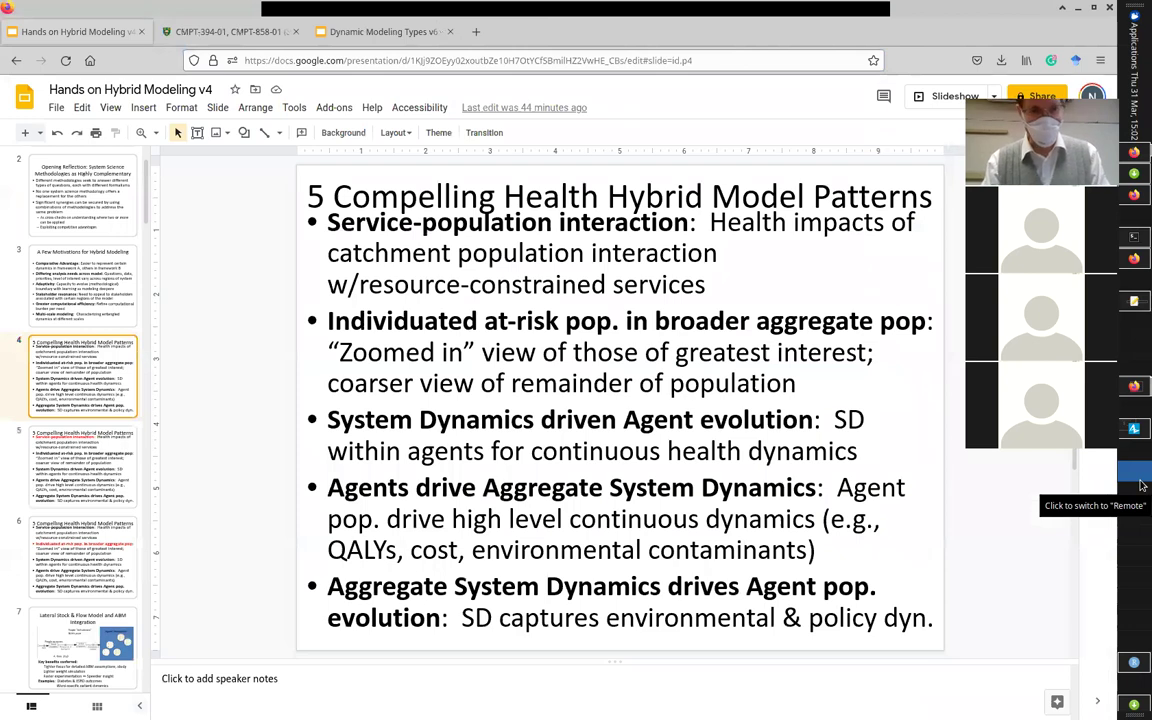
Step: Present the slides and show the "5 Compelling Health Hybrid Model Patterns" slide that highlights Service-population interaction
click(945, 101)
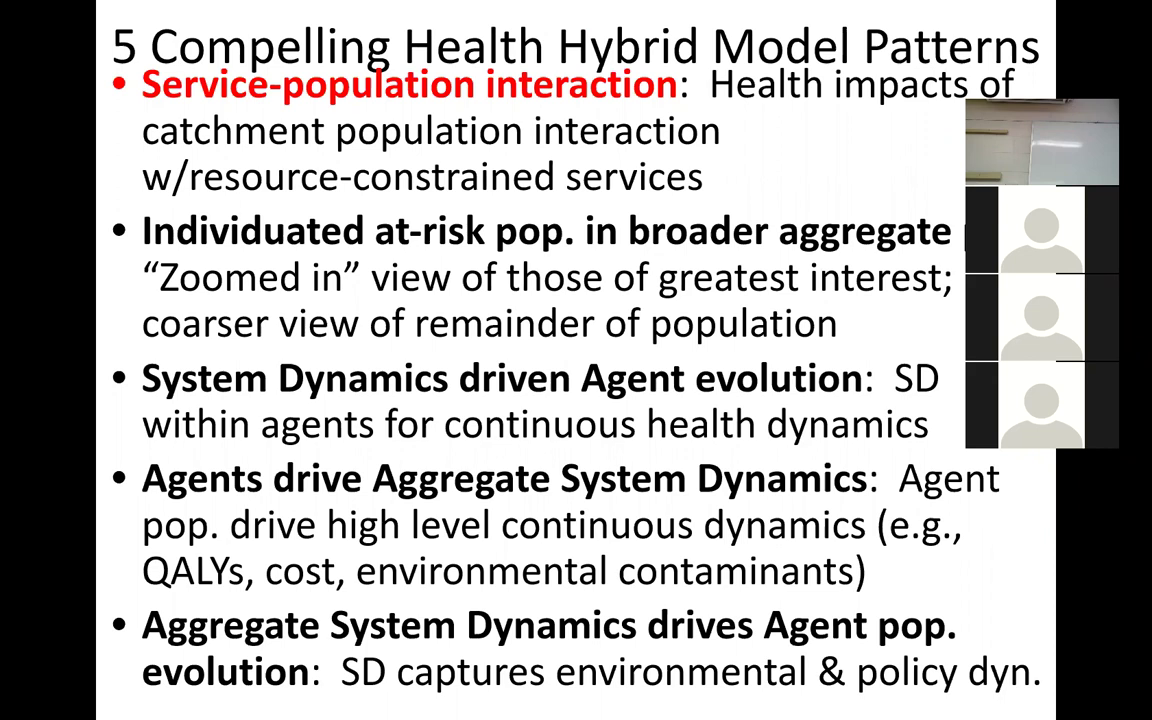
key(Right)
key(Right)
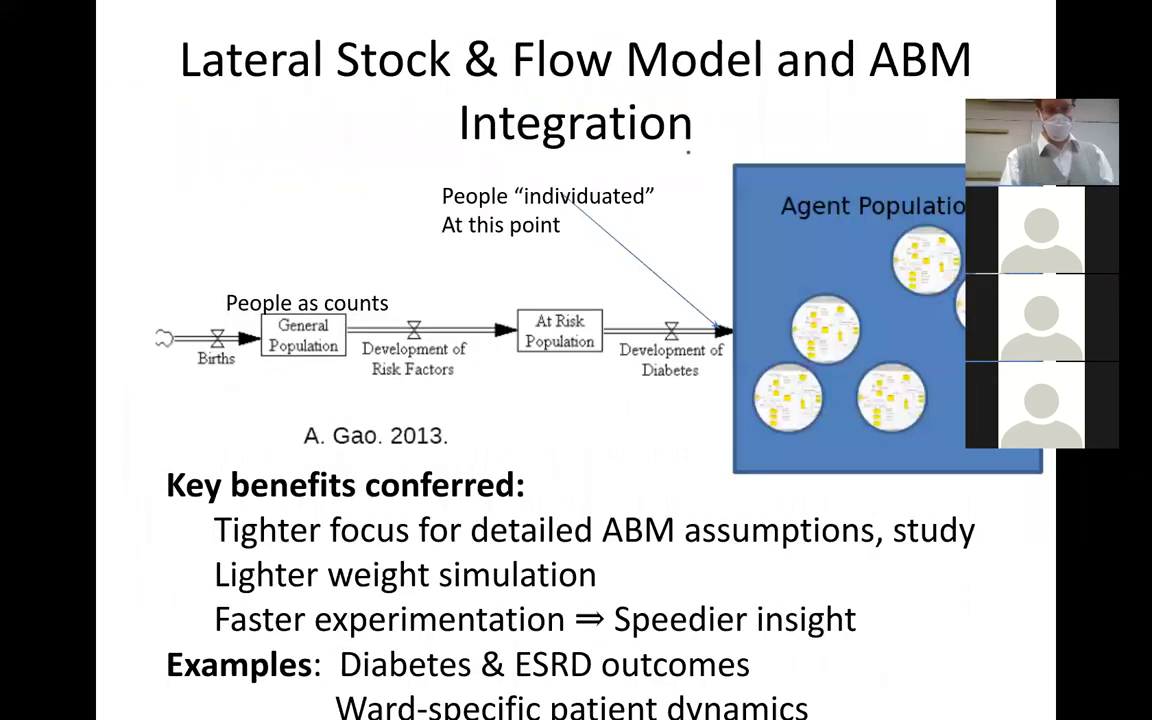
key(Left)
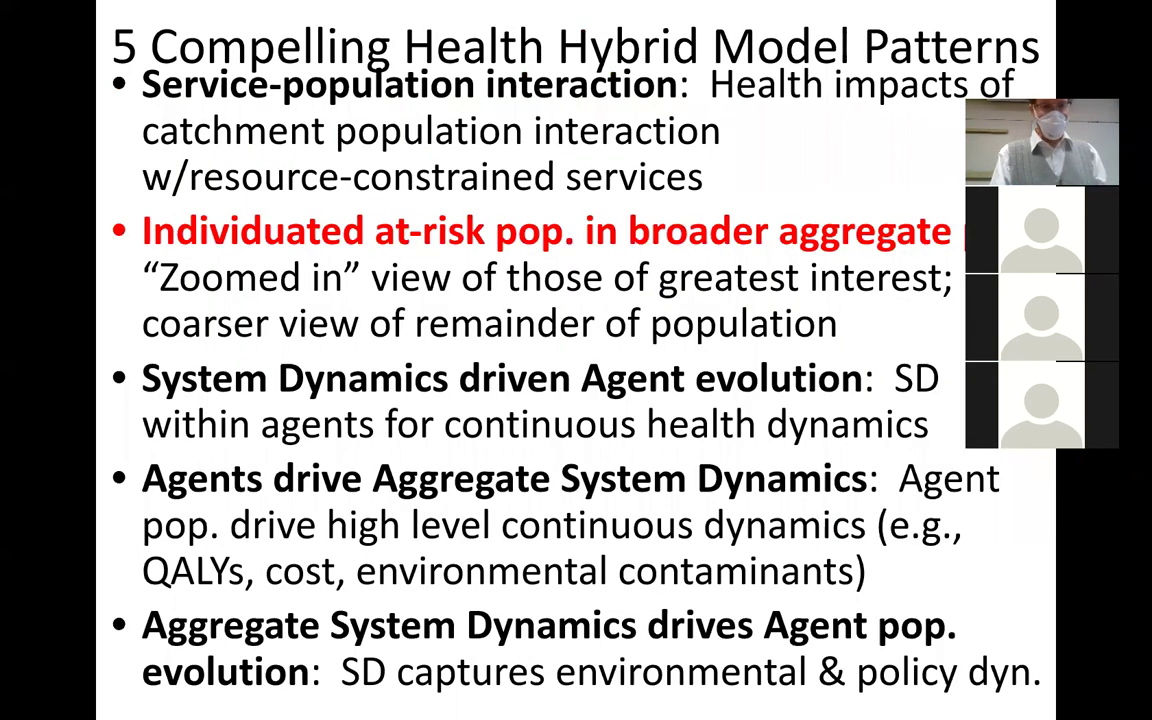
key(Left)
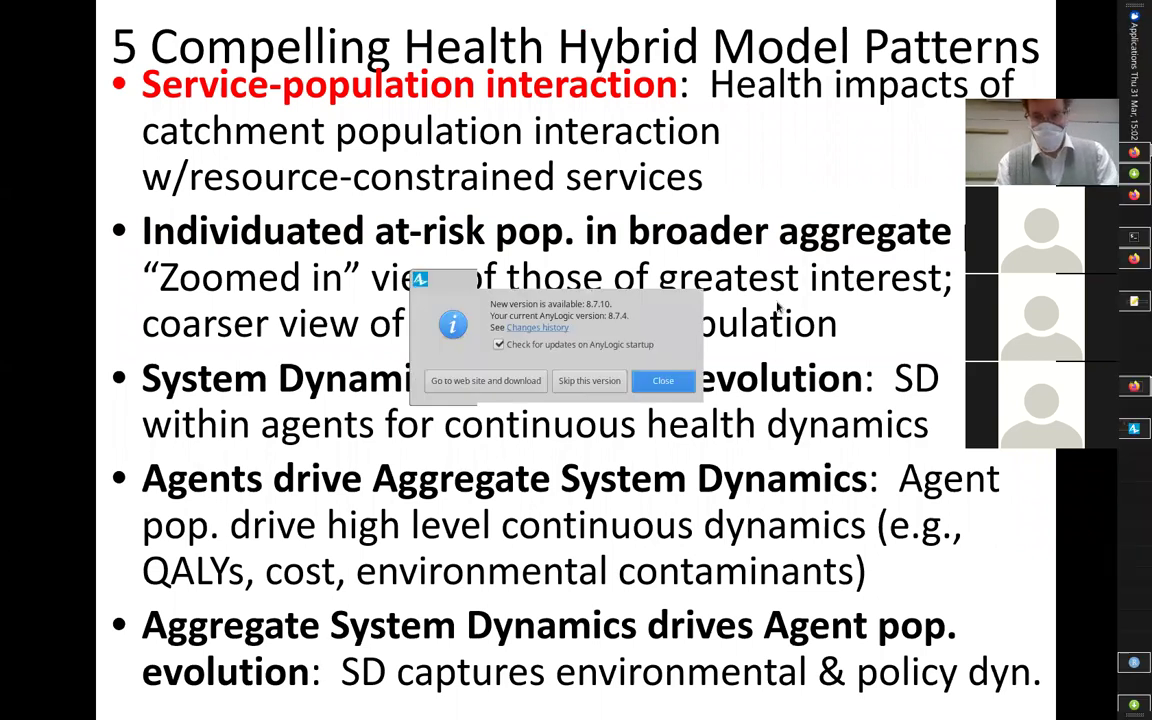
Step: Dismiss the AnyLogic update notice, switch to AnyLogic and leave its Welcome page for the modelling workspace
click(634, 380)
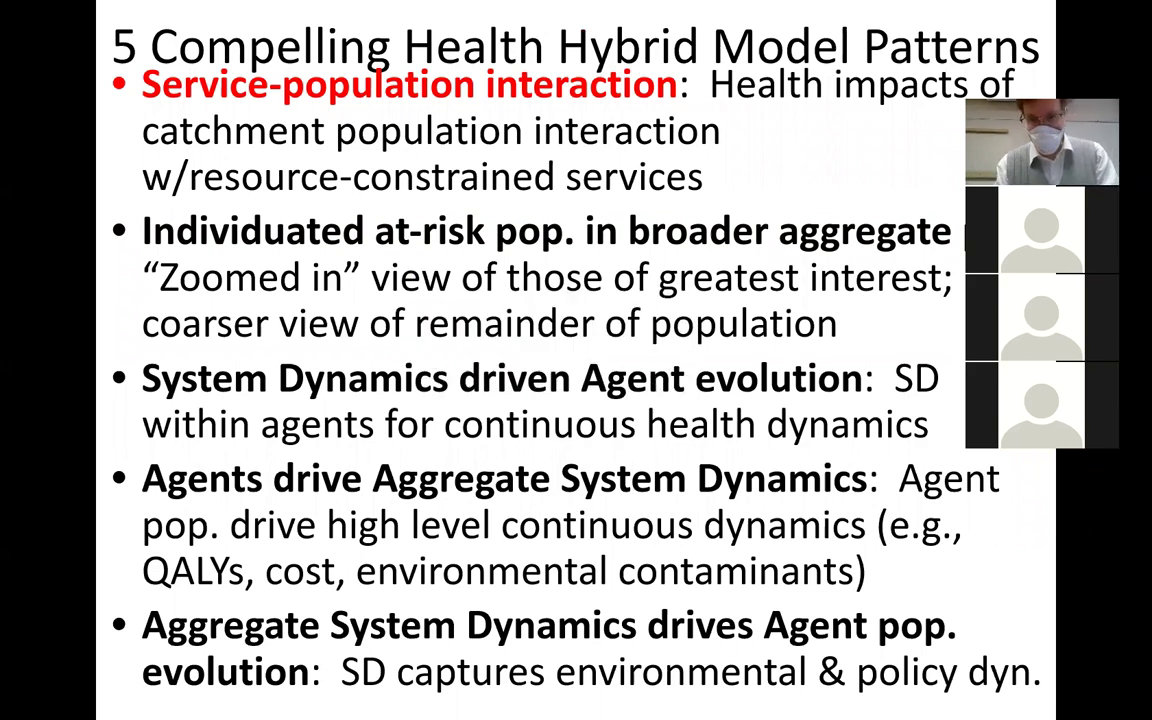
click(1138, 431)
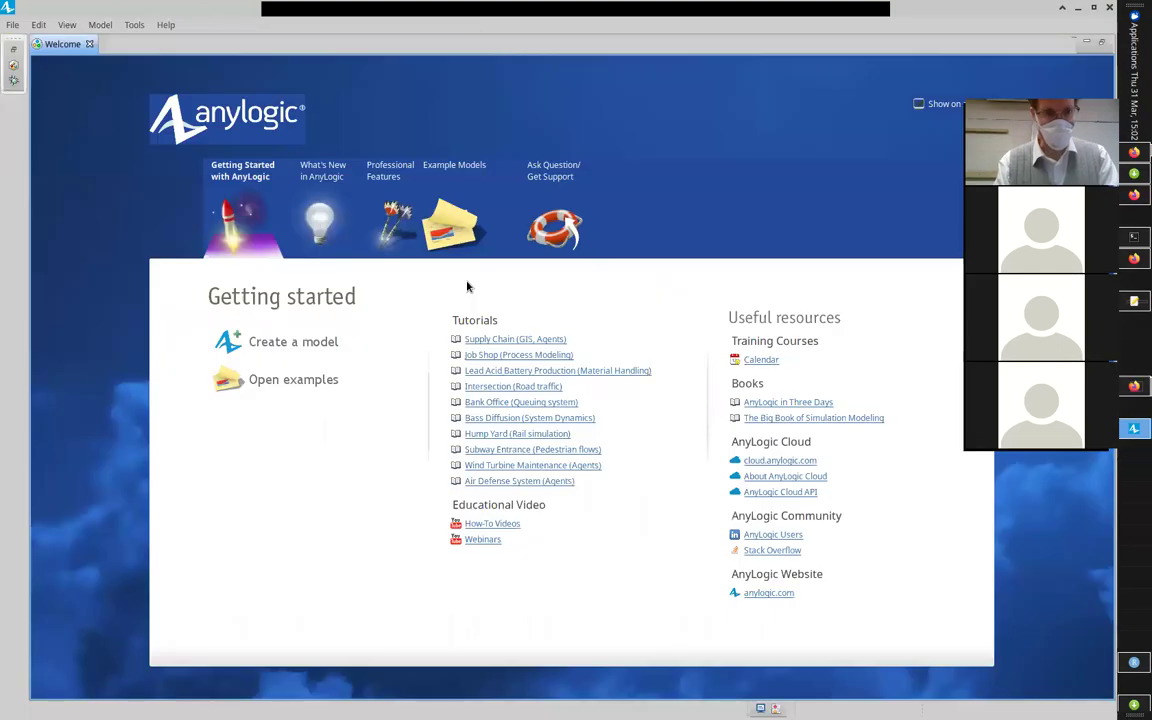
click(1089, 47)
Step: Open MultiClinicSISHybridSaturationEffectsAndLockin.alp from ConsensusABM/ExampleModels/AnyLogic8Examples/HybridModels
key(ctrl+o)
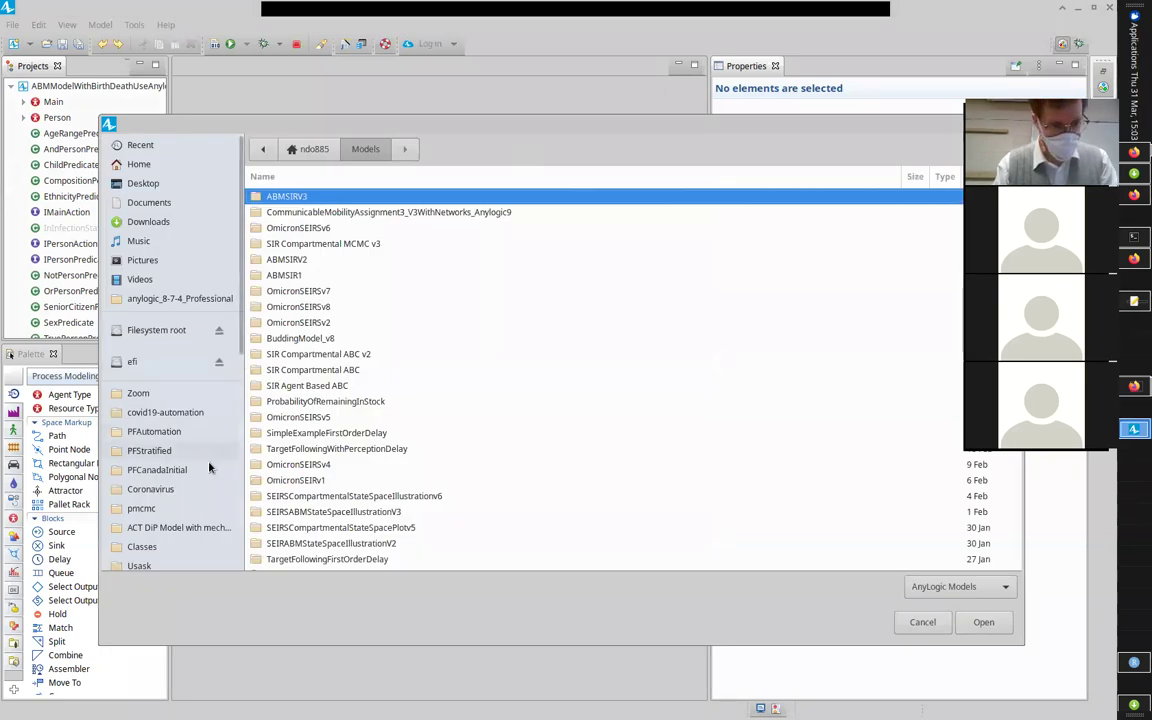
scroll(241, 500, down, 8)
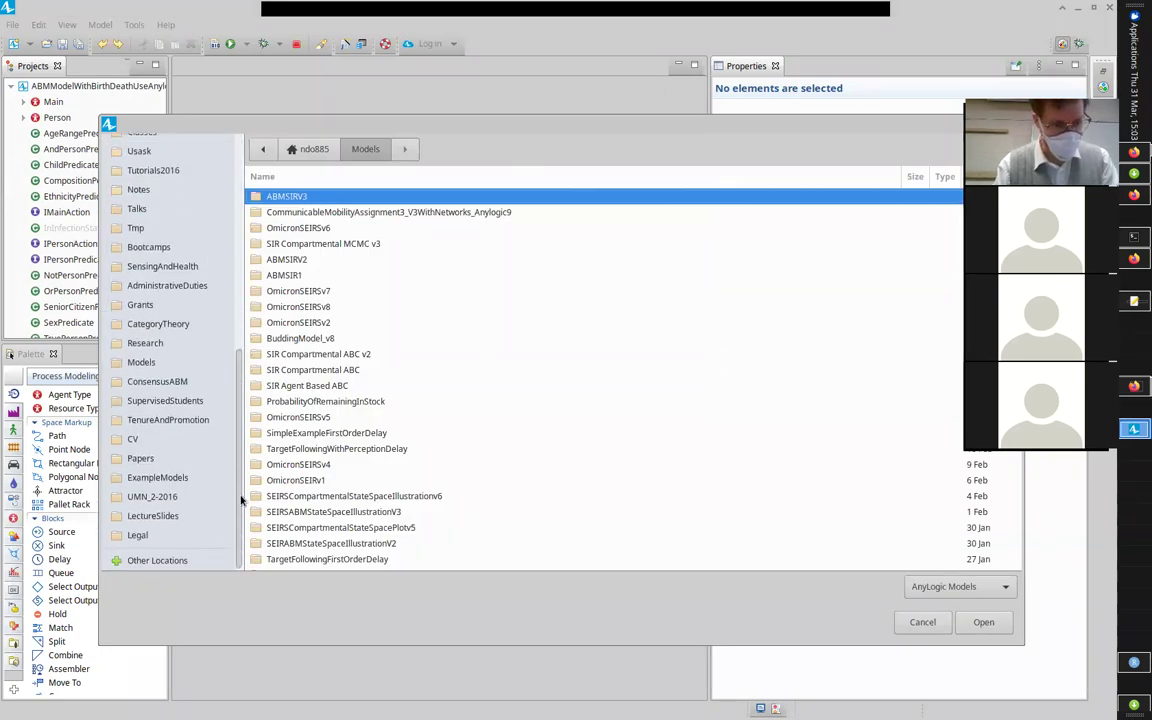
click(165, 381)
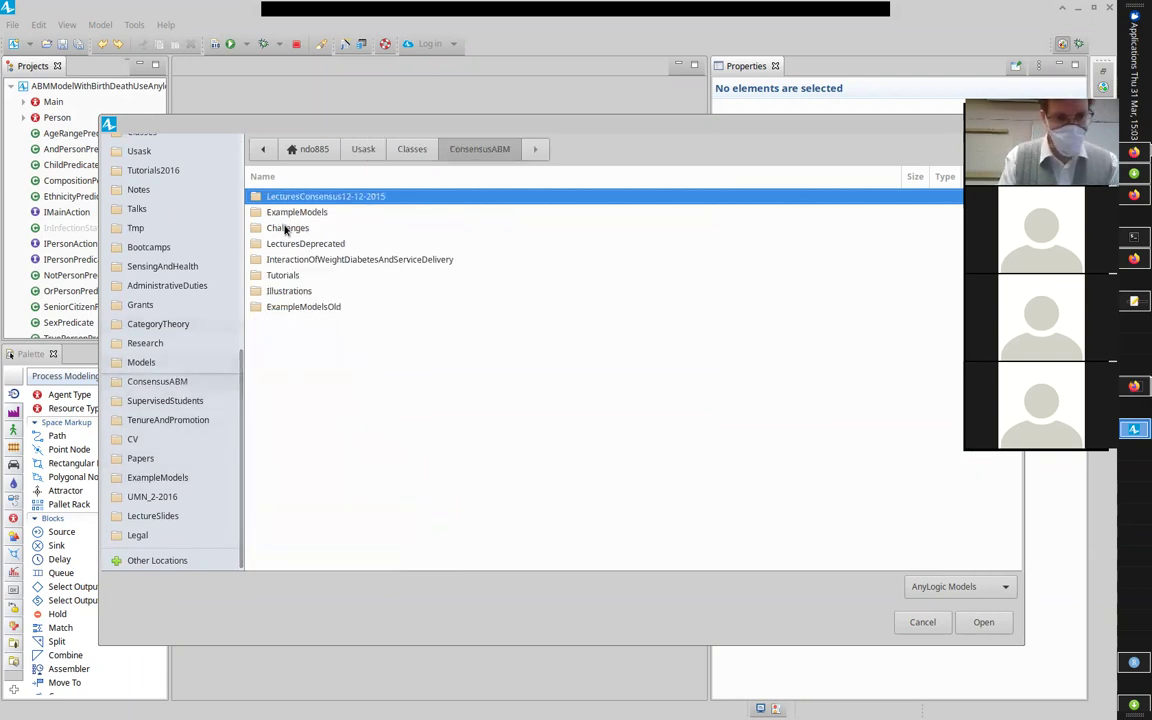
double_click(292, 212)
double_click(294, 198)
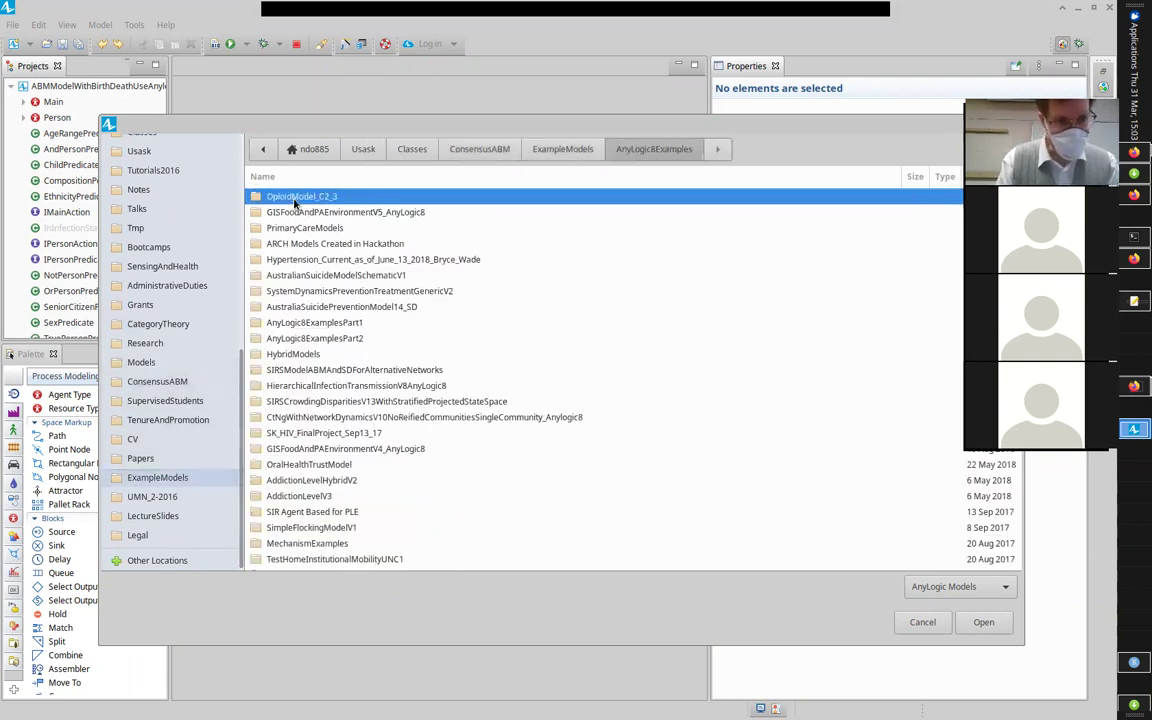
double_click(292, 355)
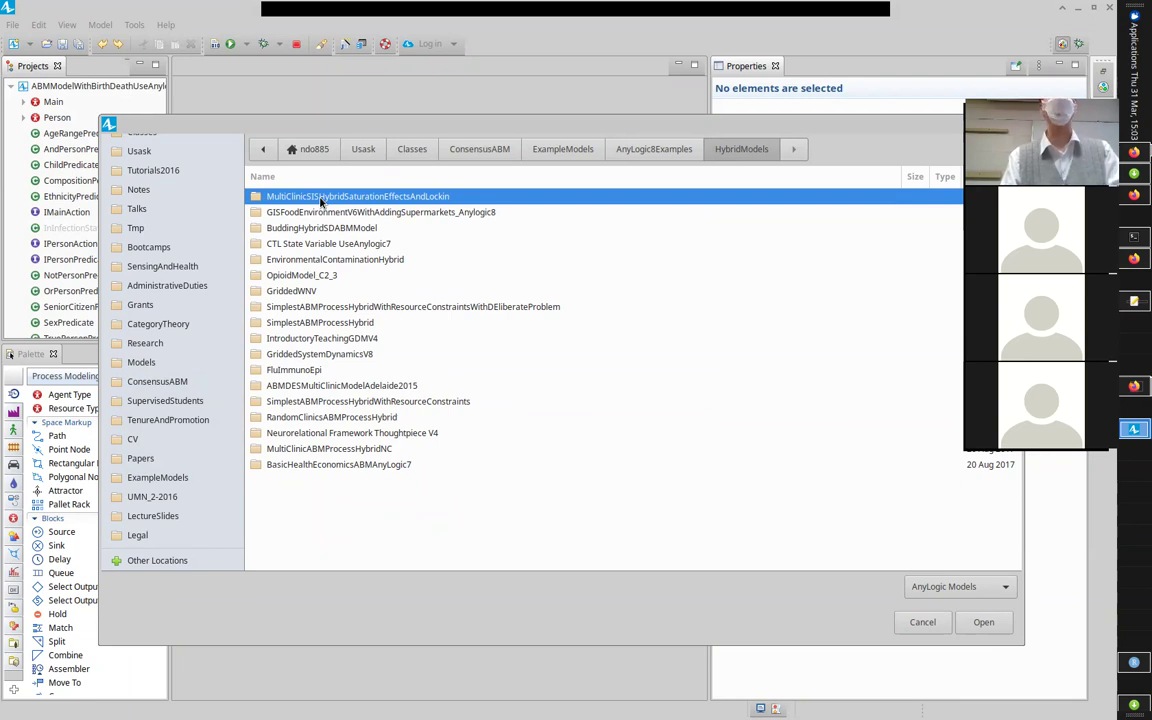
double_click(321, 198)
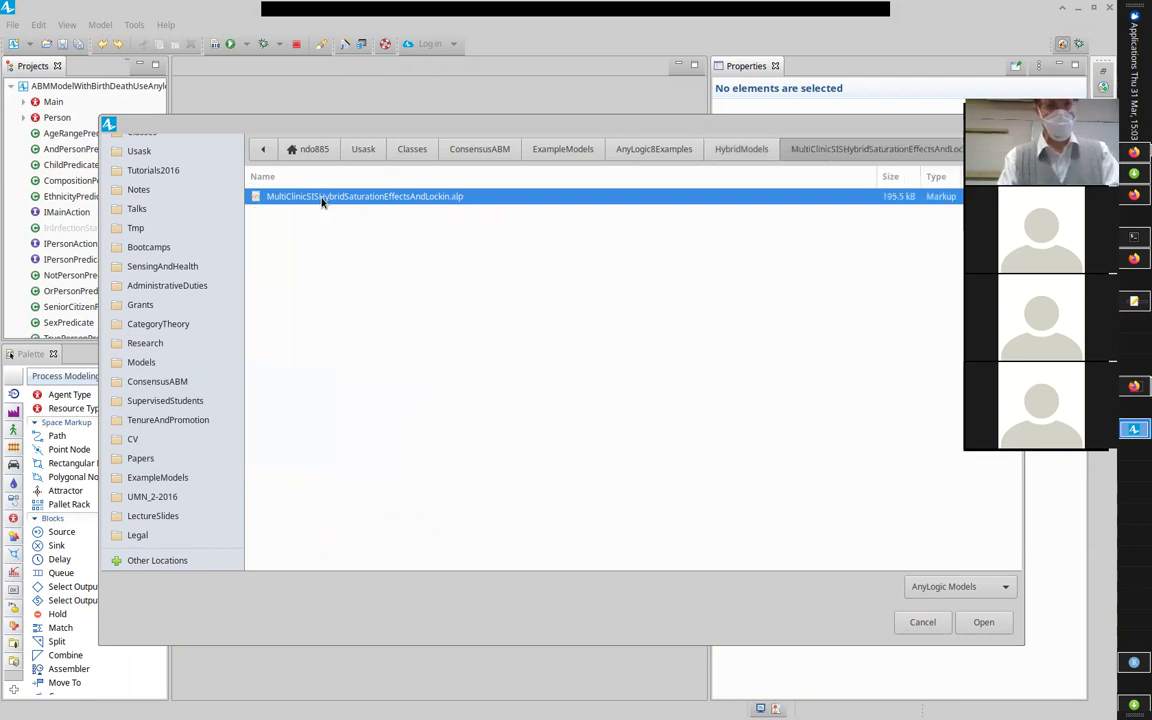
double_click(321, 198)
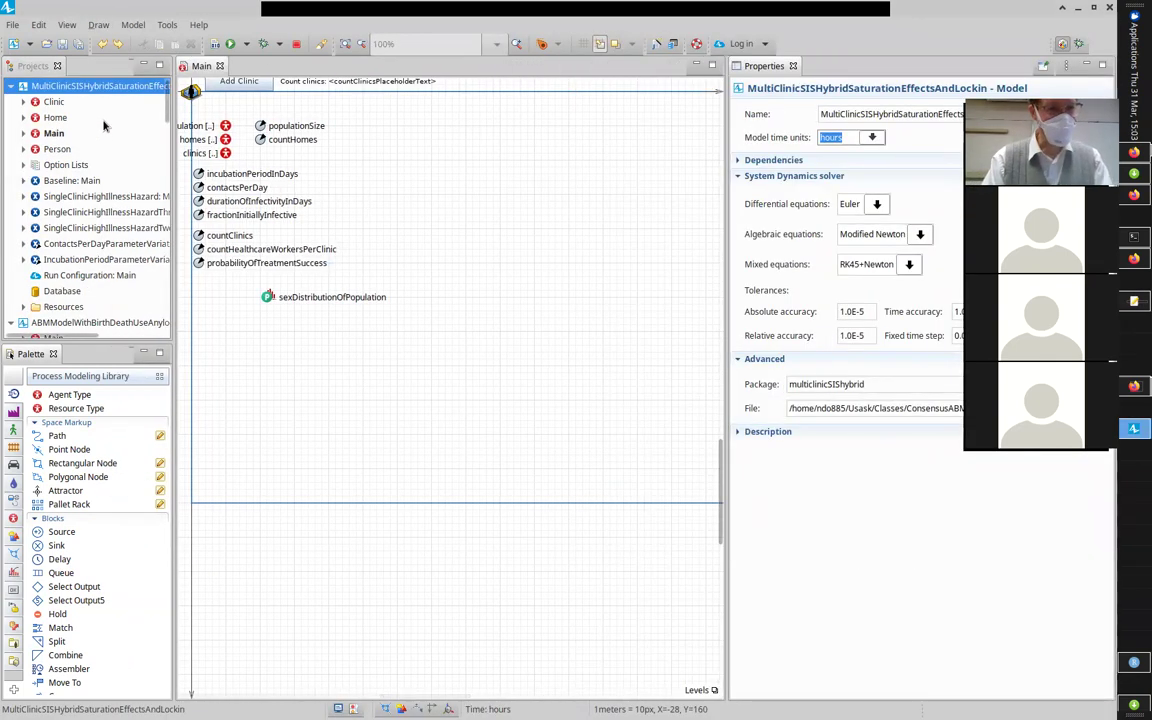
Step: Widen the project tree to fit the full item names, and examine the Main diagram's populations and parameters in a maximized editor
drag(175, 108, 273, 89)
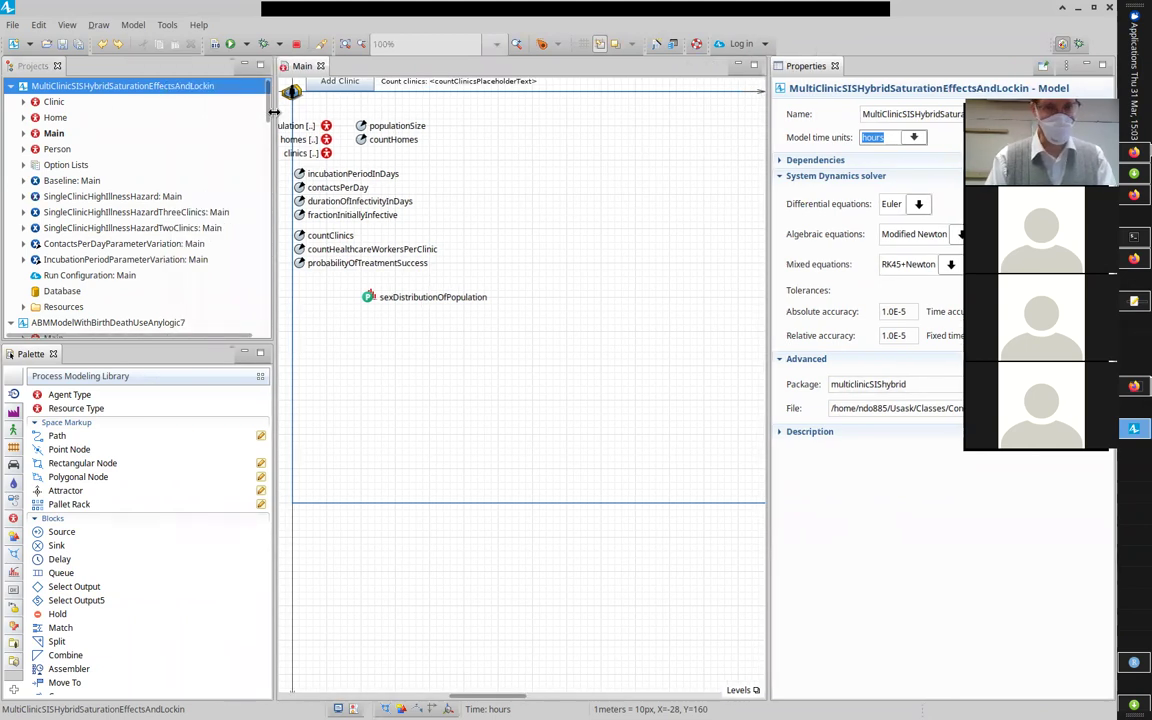
double_click(300, 65)
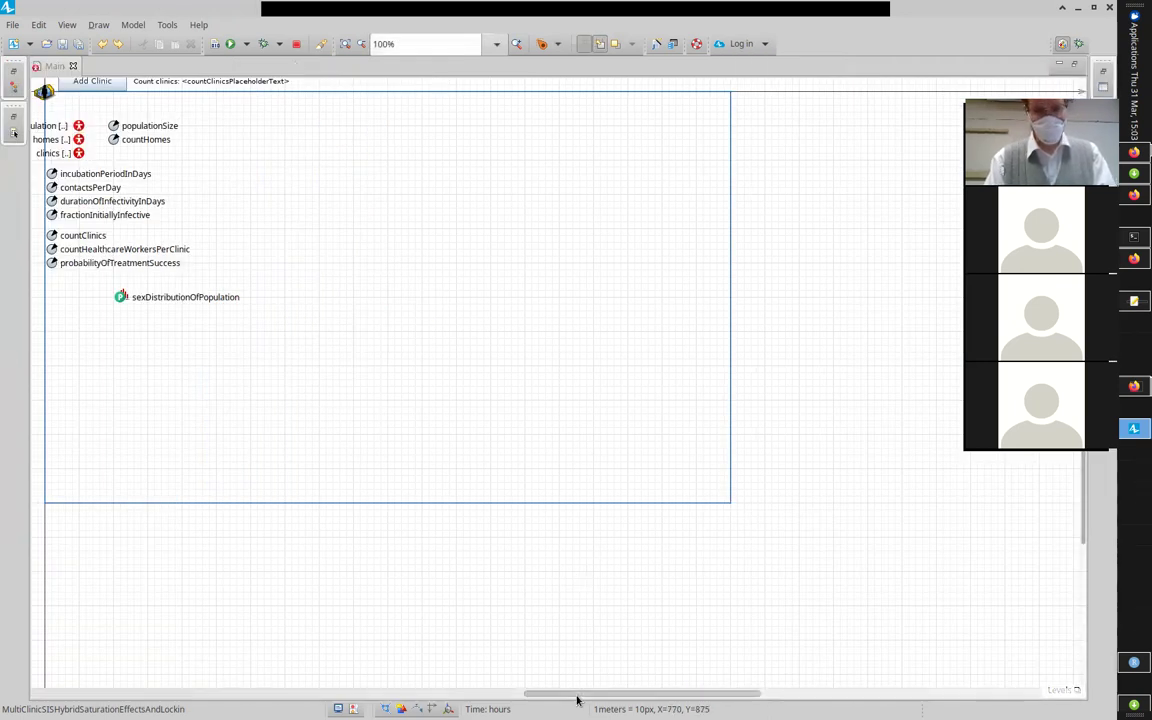
drag(577, 697, 424, 689)
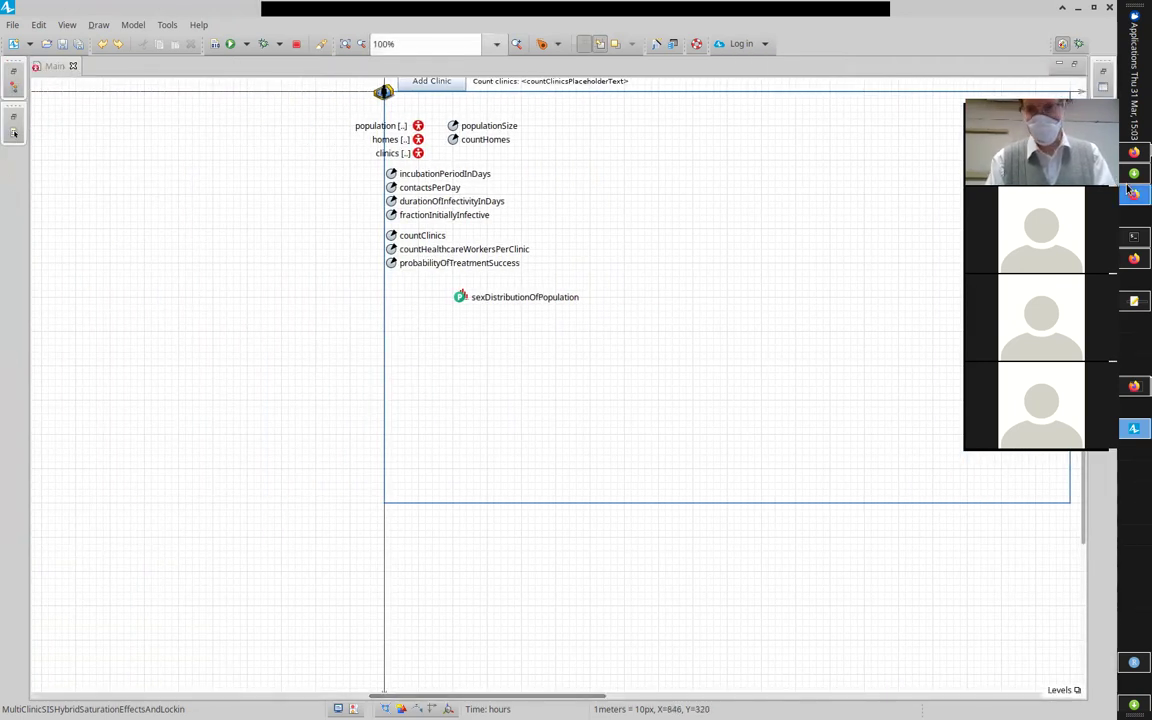
scroll(700, 375, up, 3)
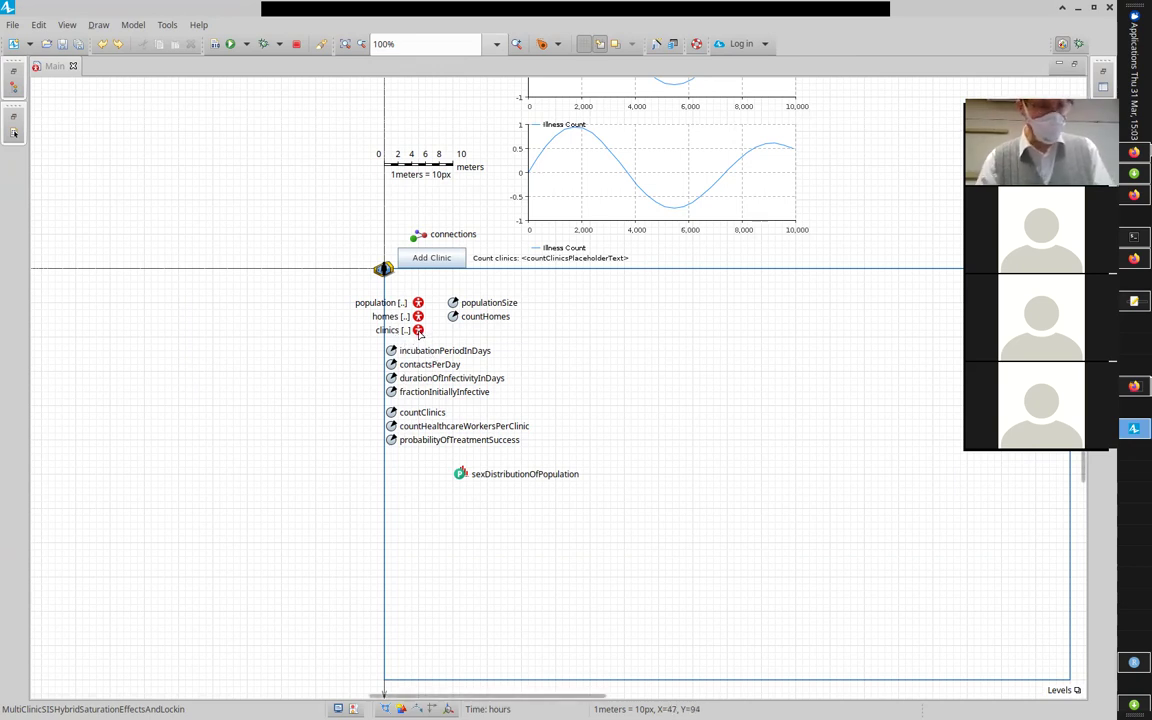
Step: Restore the editor layout, inspect the Clinic agent type's process flowchart and return to the Main diagram
double_click(56, 67)
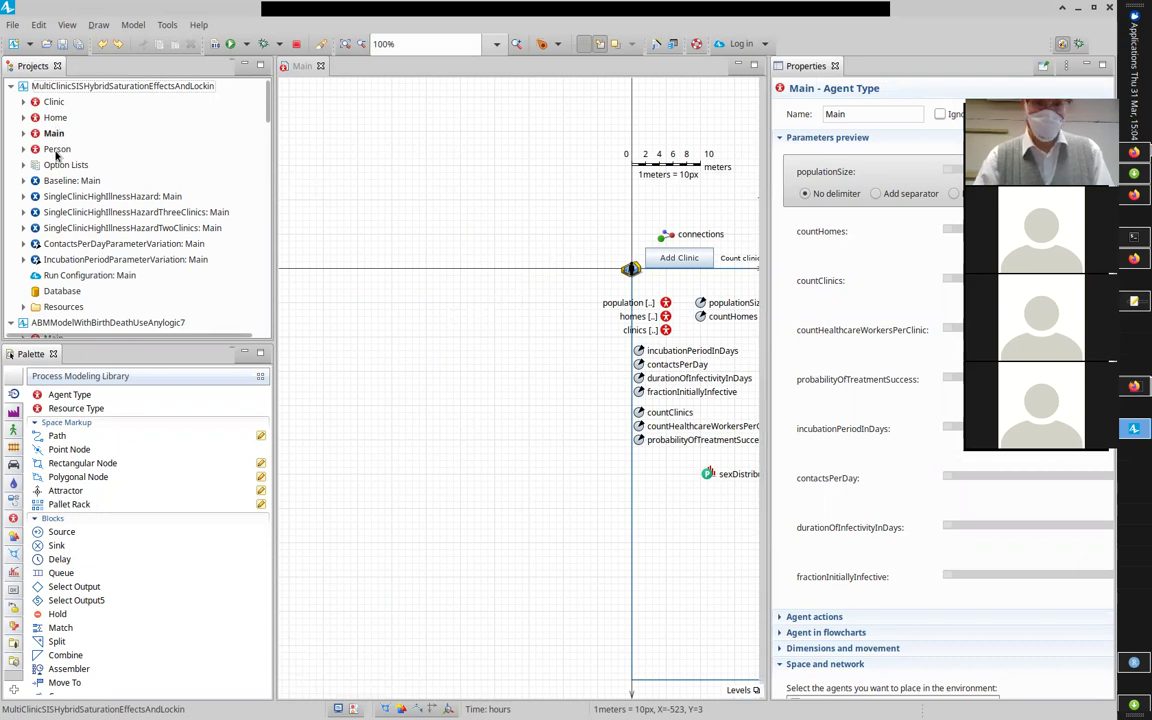
double_click(50, 104)
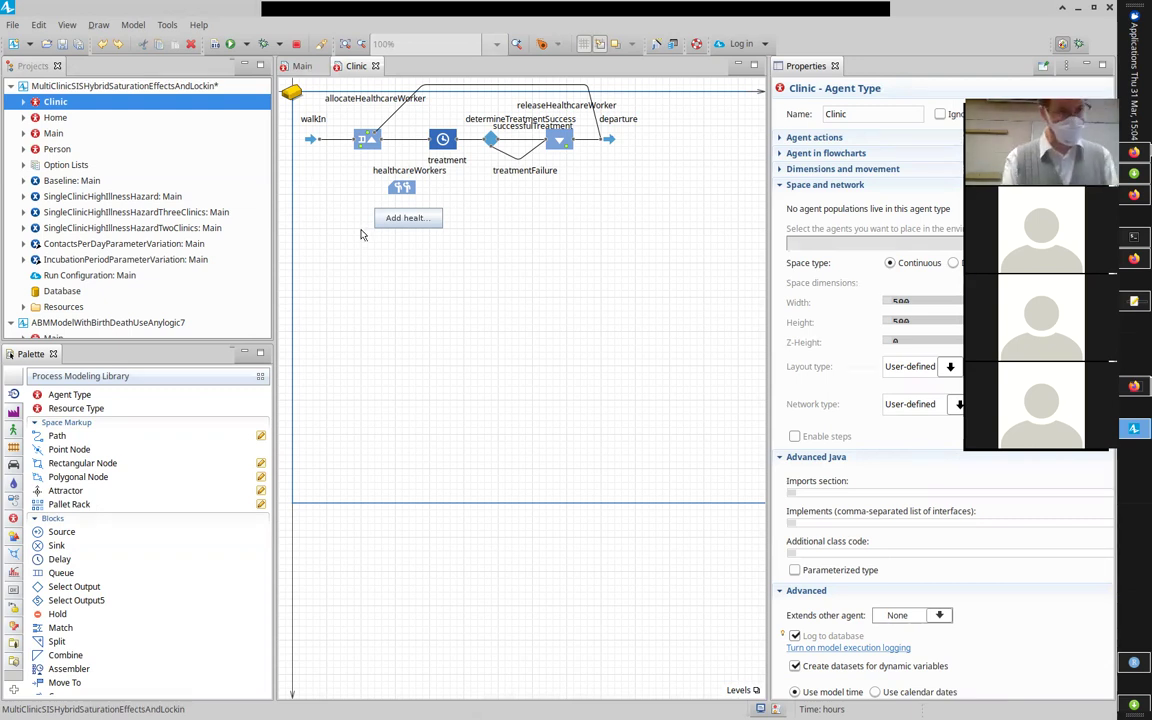
double_click(48, 133)
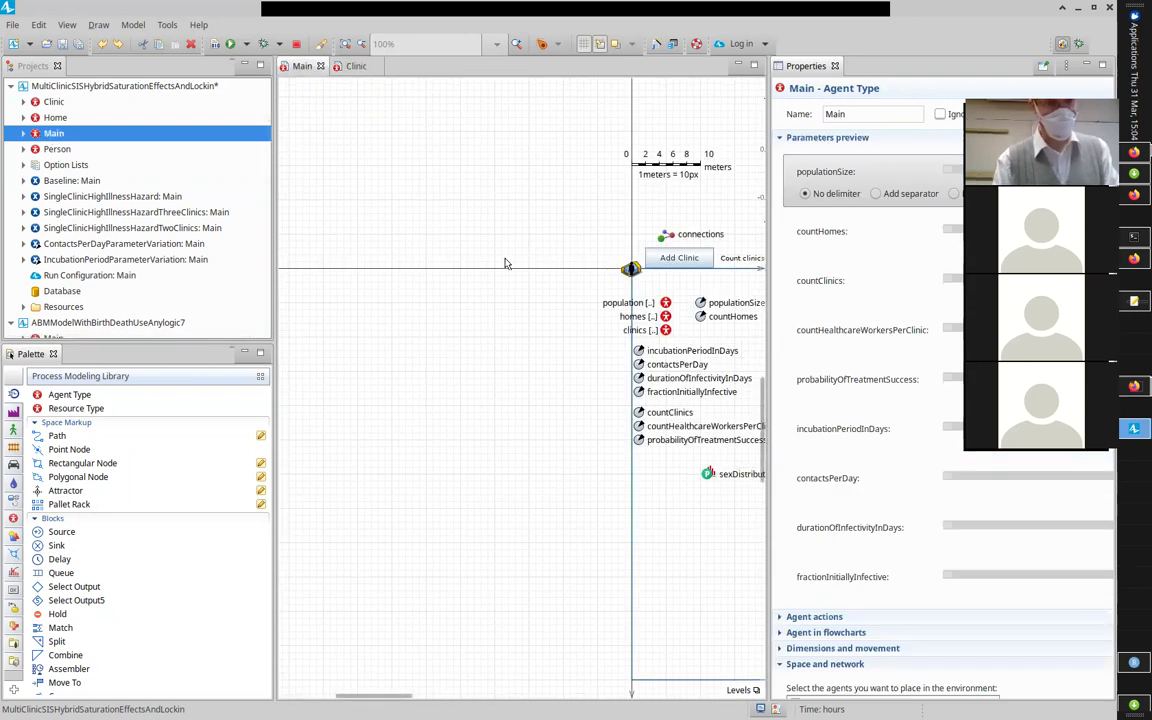
Step: Launch the Baseline experiment of the multi-clinic model and start its simulation
click(78, 184)
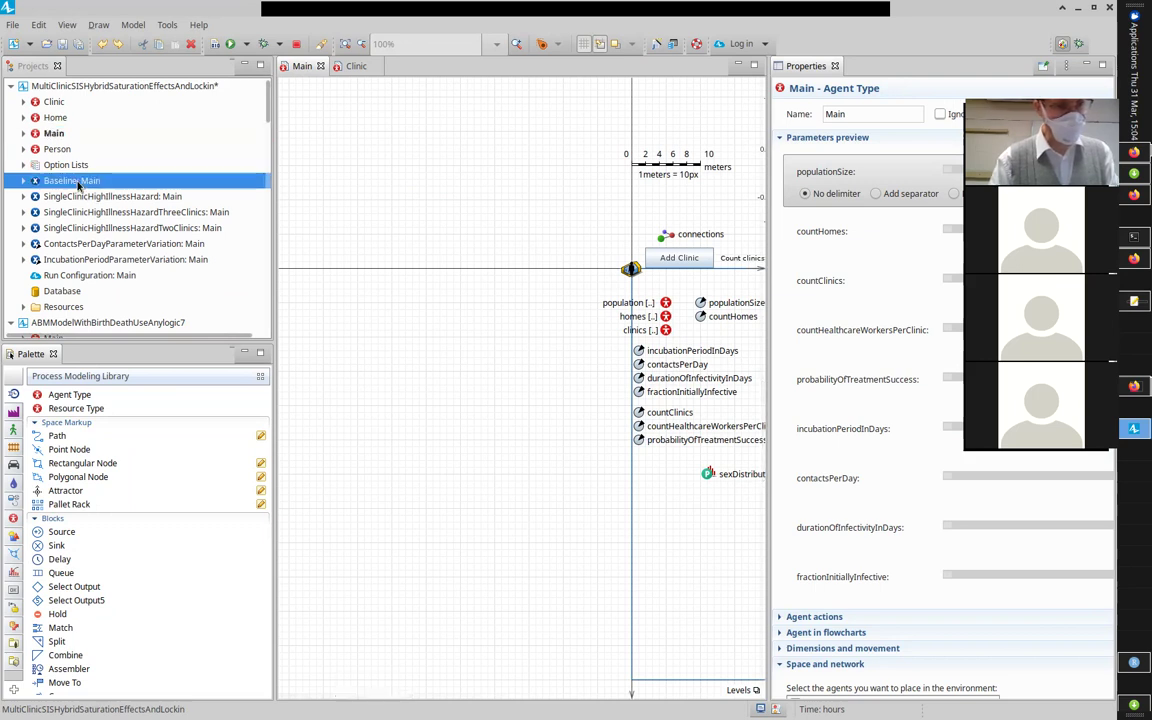
right_click(78, 184)
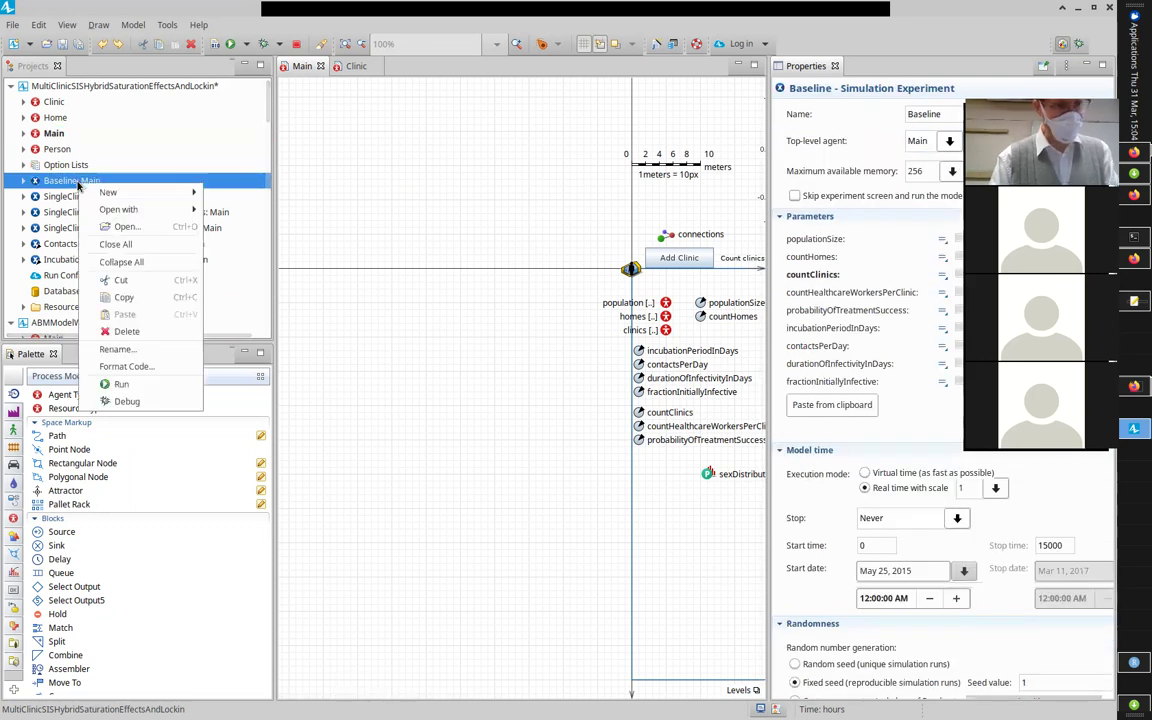
click(152, 391)
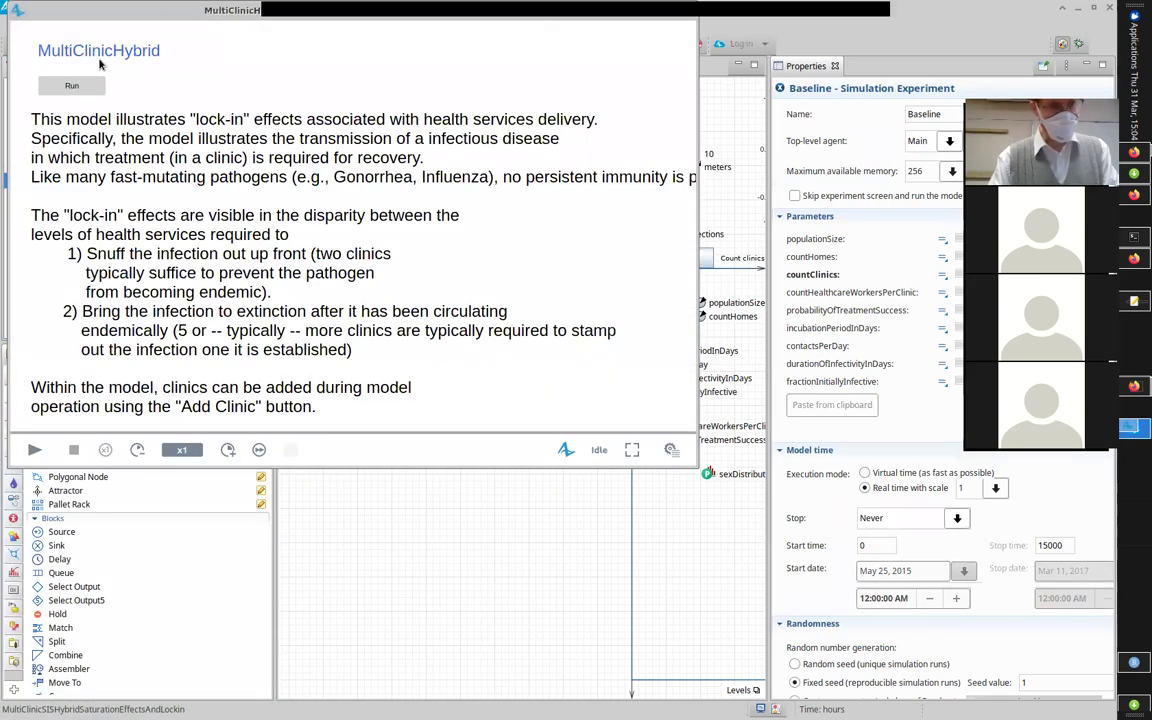
click(86, 84)
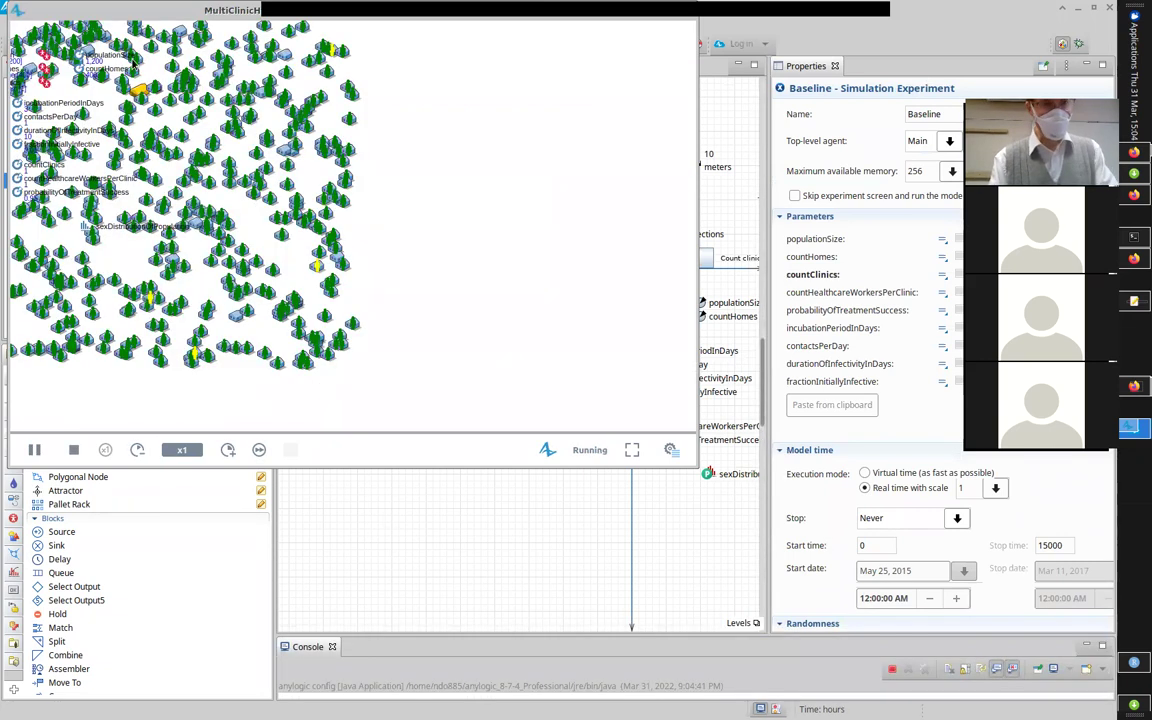
Step: Speed the running simulation up to x25 and maximize its window
drag(163, 16, 368, 166)
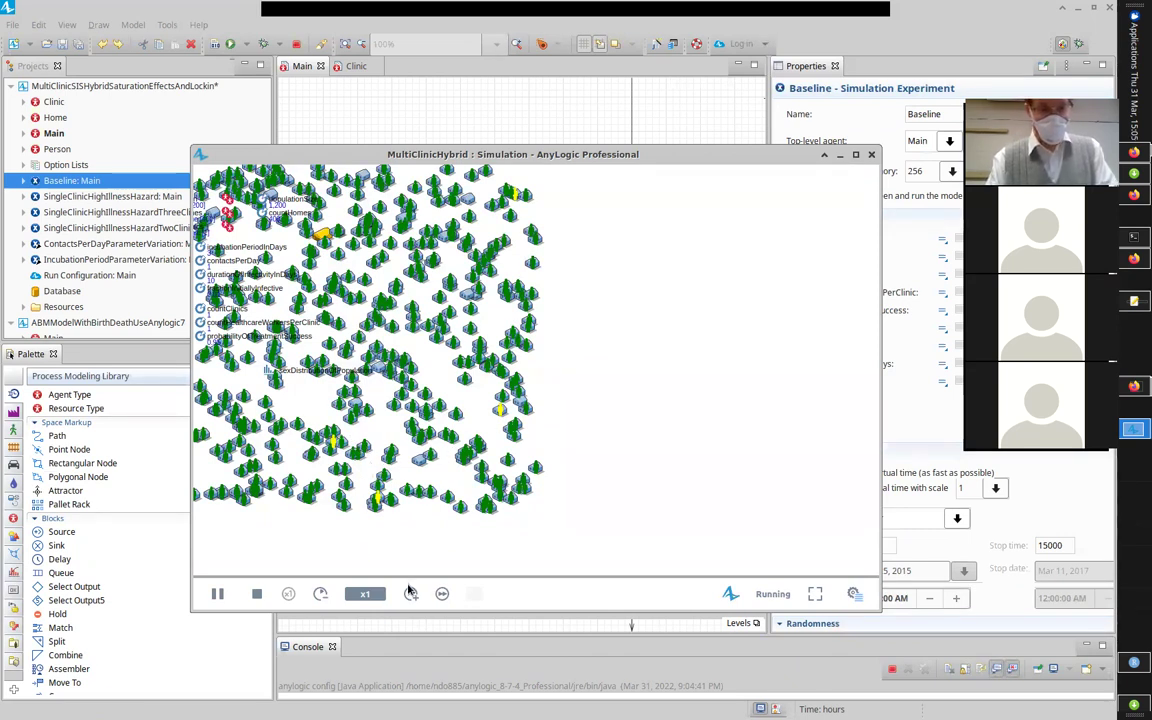
click(410, 594)
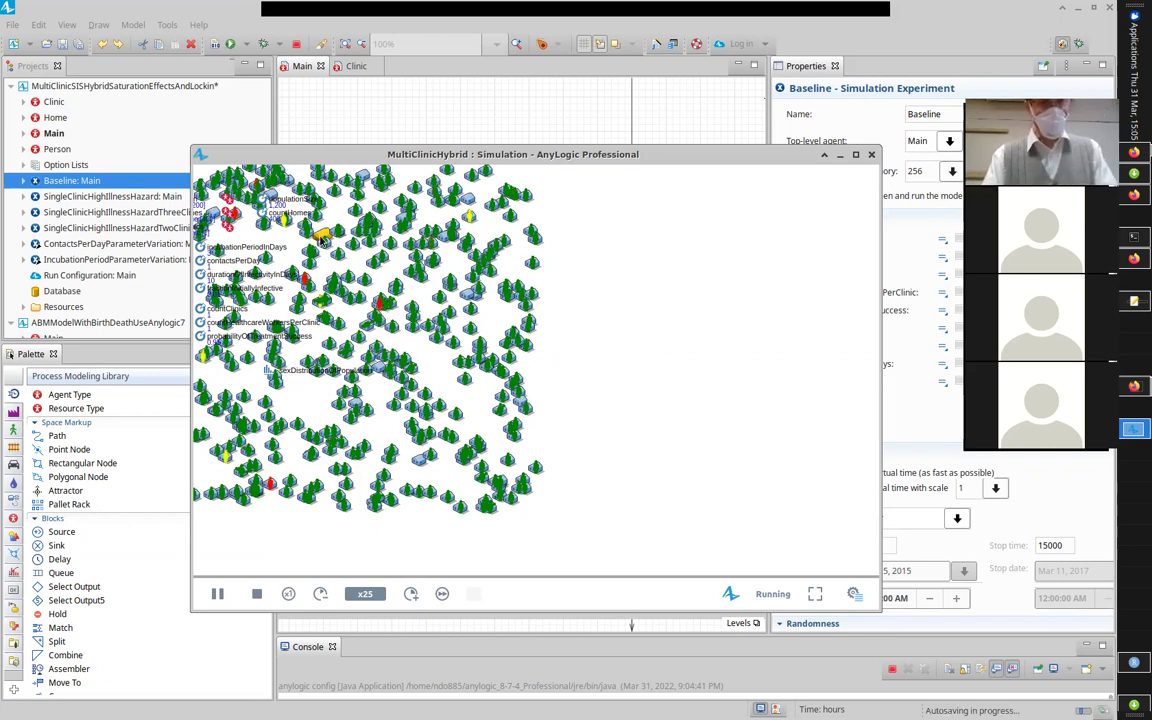
click(855, 154)
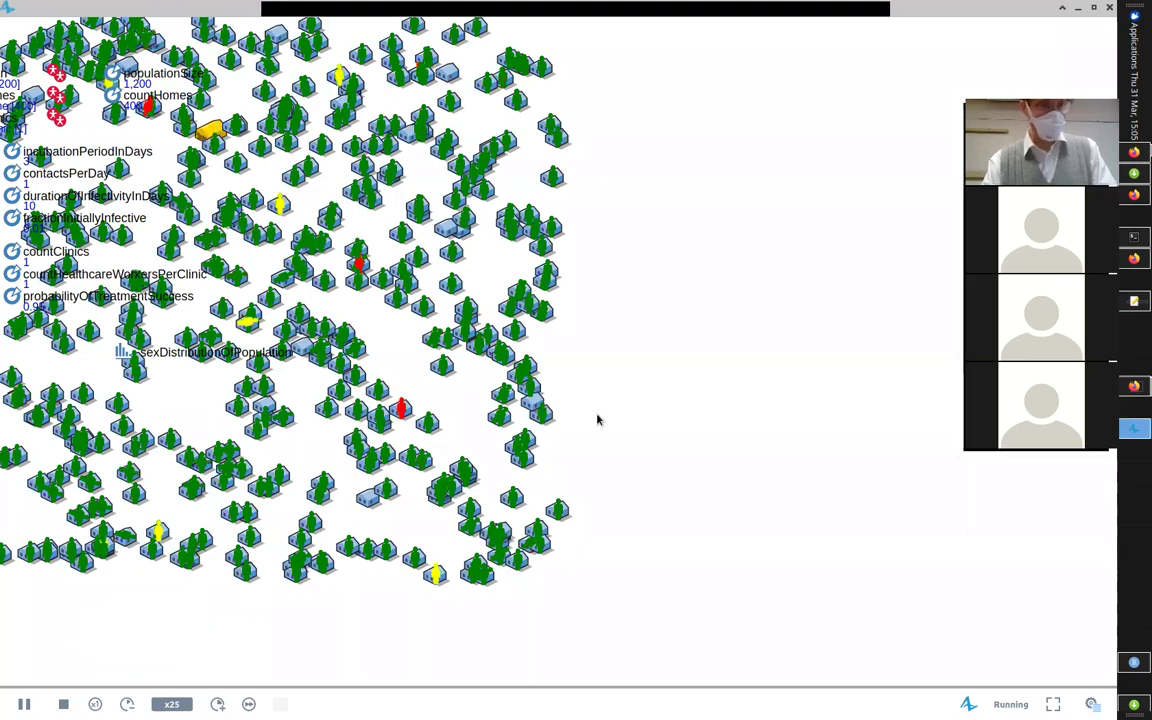
Step: Show the simulation's developer panel and navigate to clinic 0 to examine its running process flow
click(1091, 704)
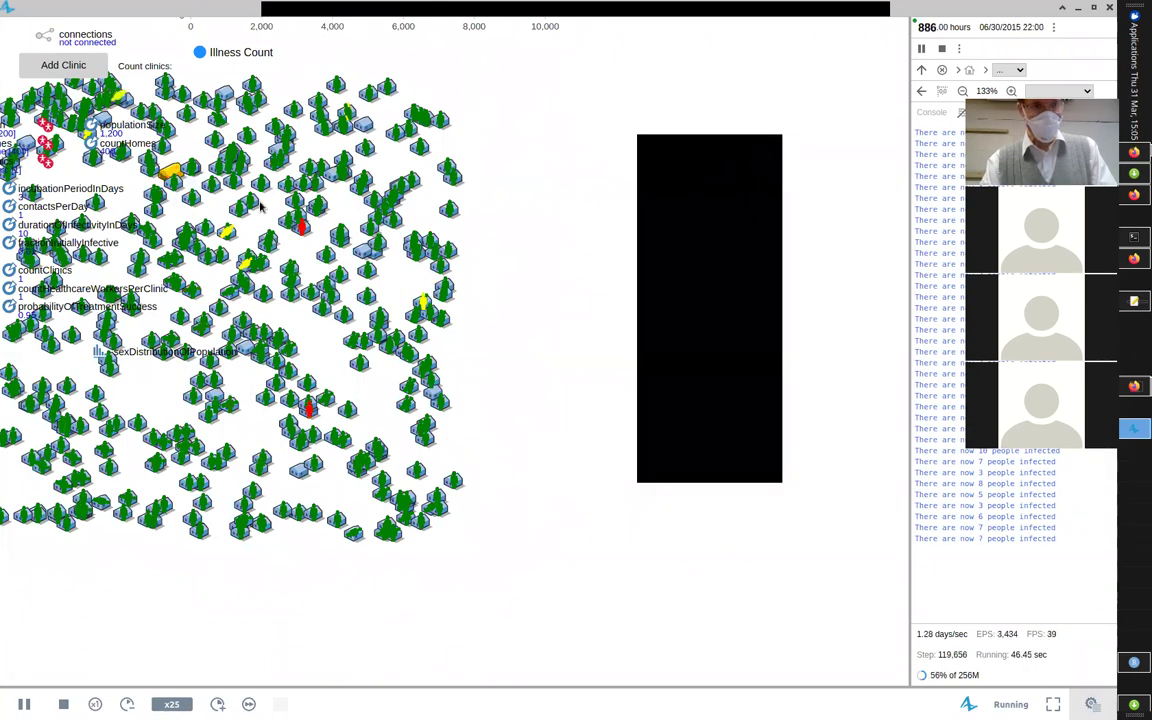
click(1015, 69)
click(1010, 84)
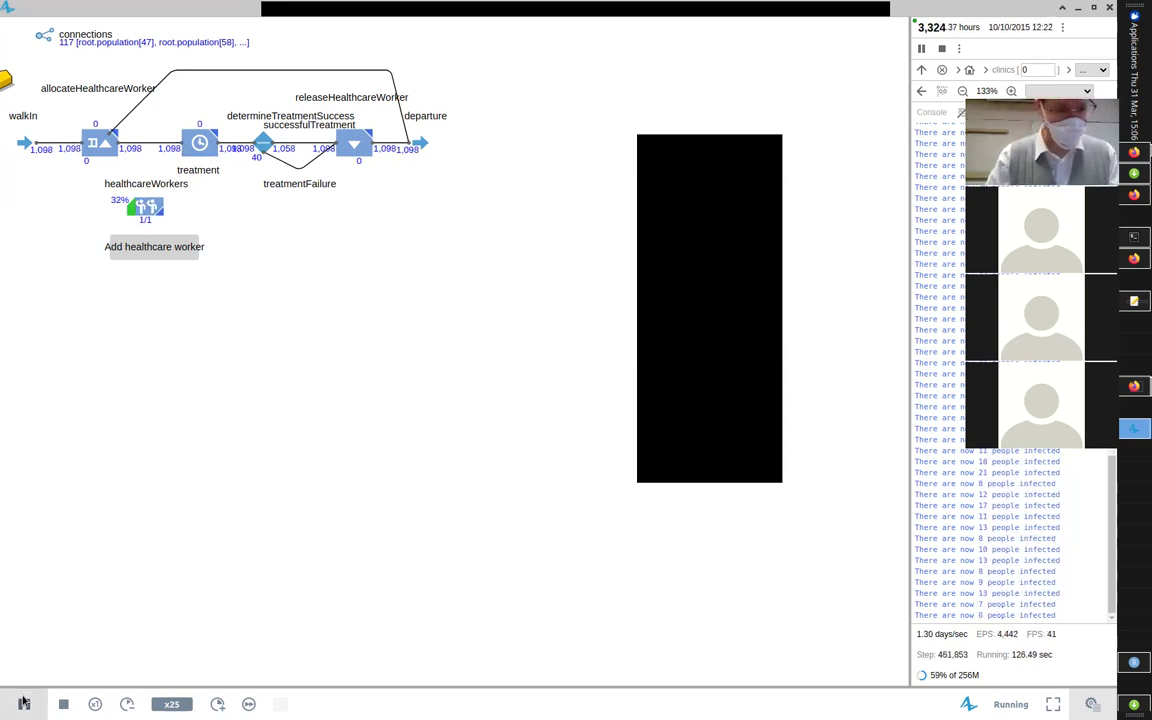
Step: Close the simulation and open the Clinic agent type's diagram in the model editor
key(alt+F4)
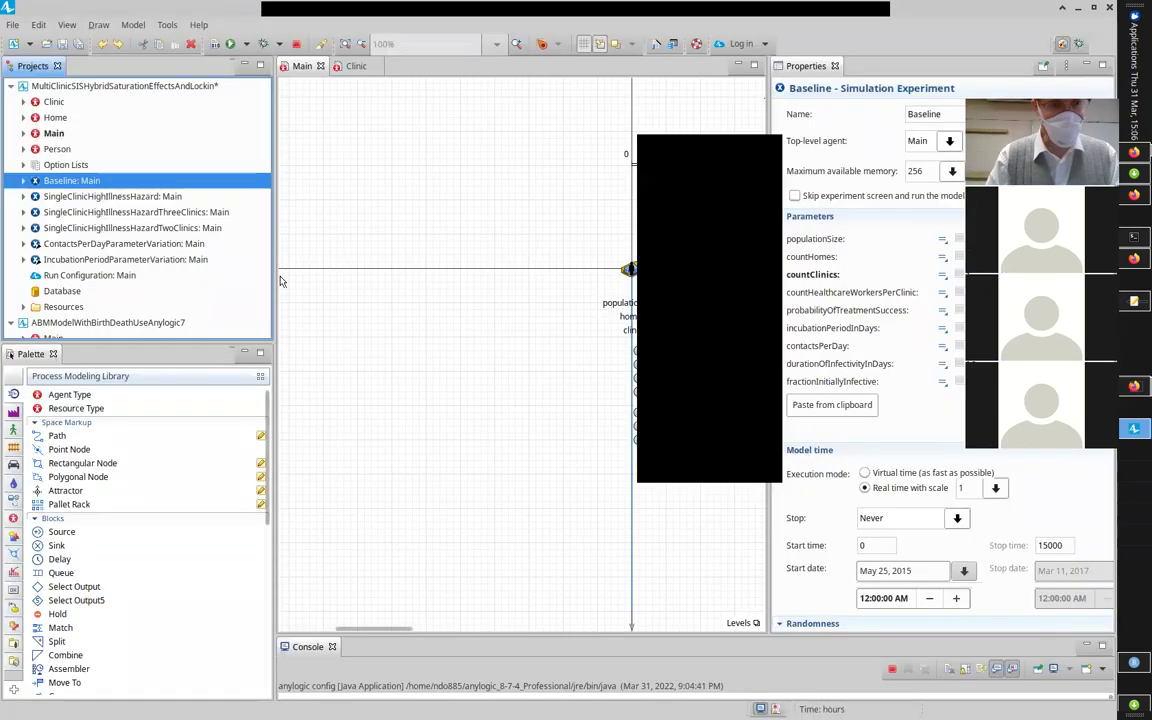
click(55, 102)
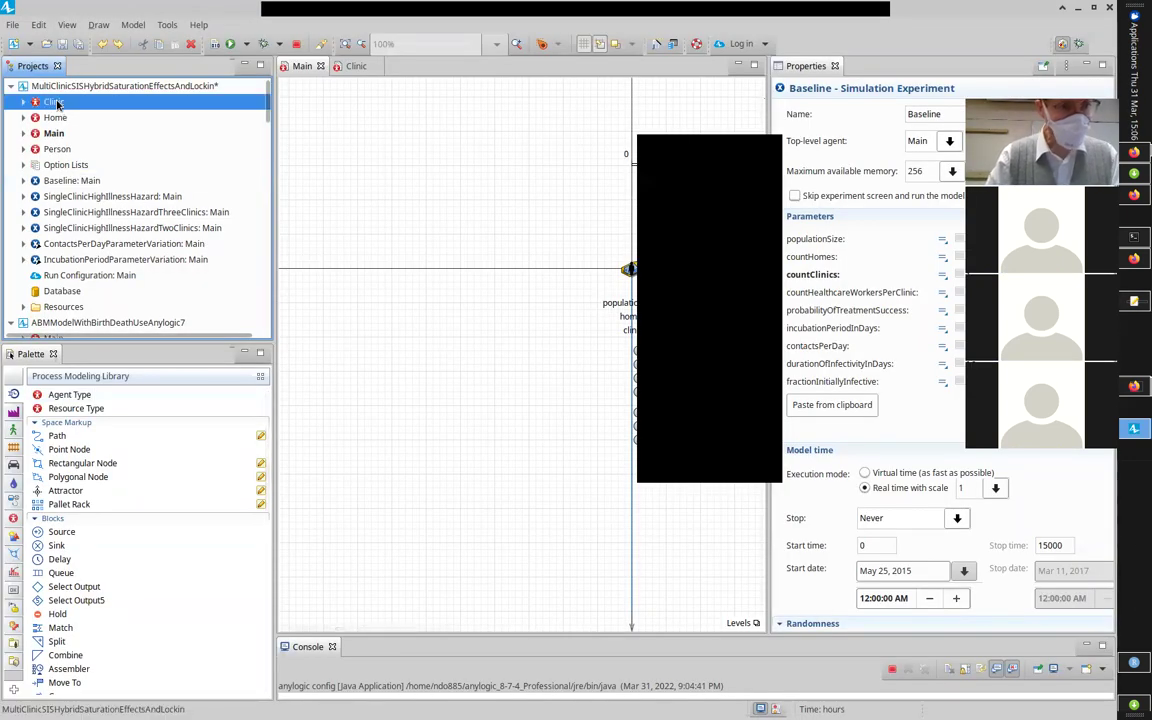
double_click(55, 102)
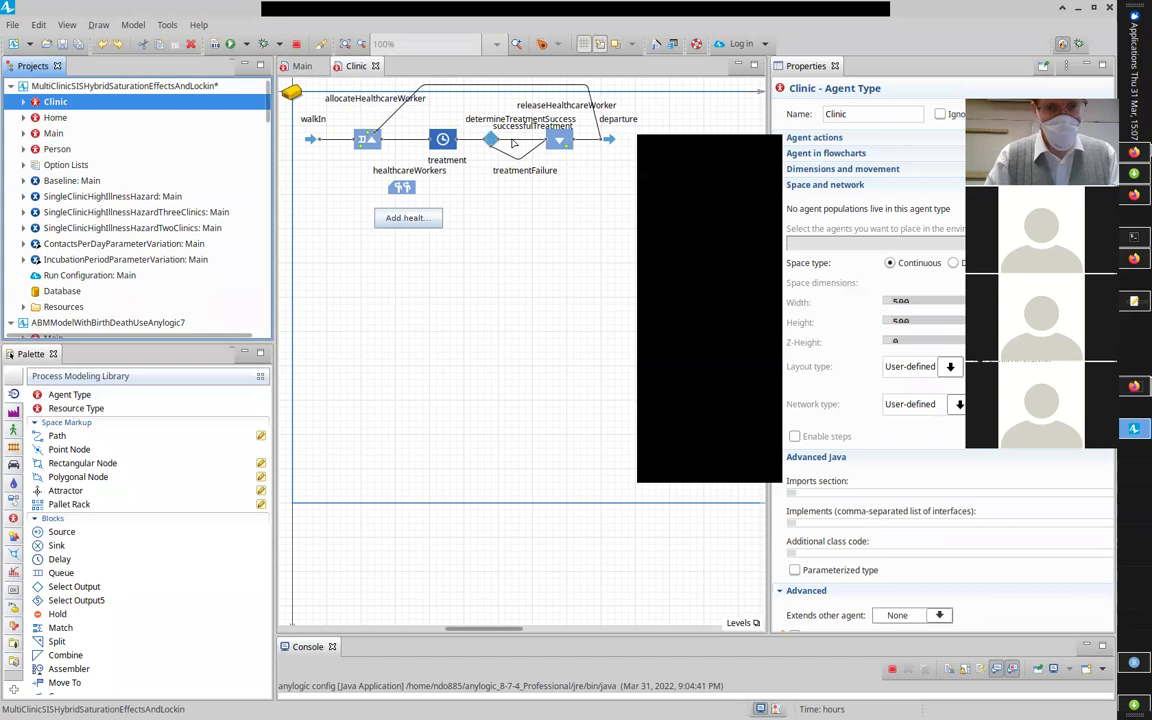
Step: Inspect the Clinic flowchart's treatment success and failure connectors and the determineTreatmentSuccess block's probability and true-exit action
click(513, 144)
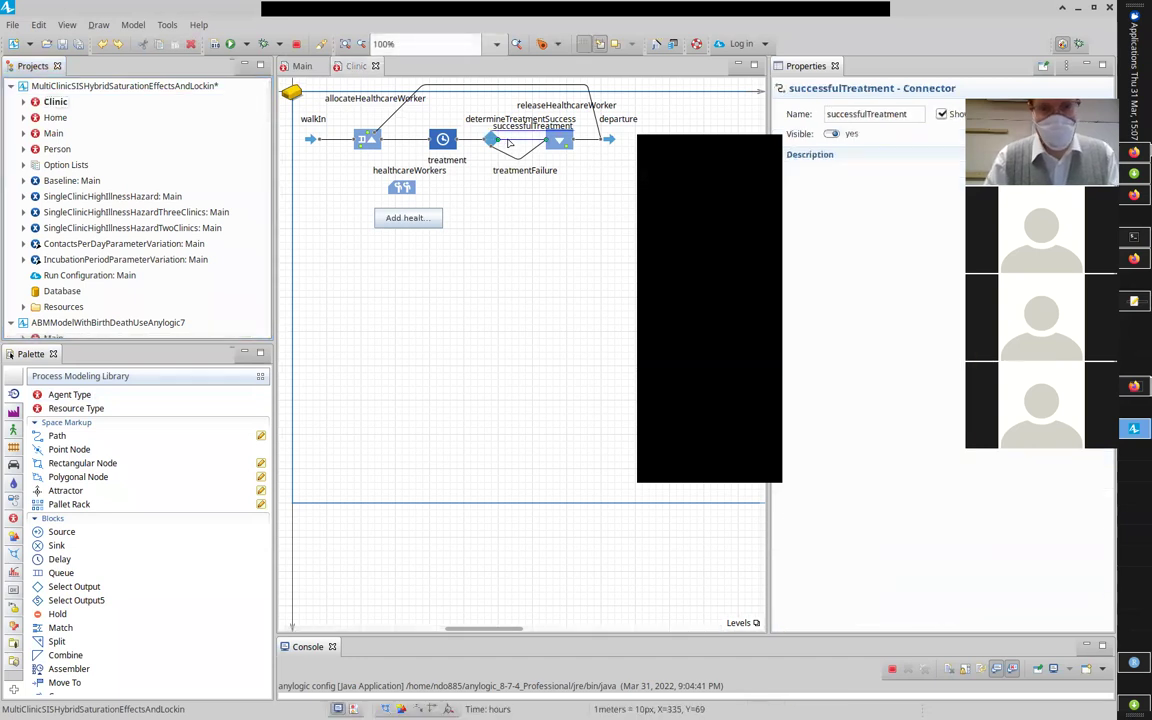
click(526, 157)
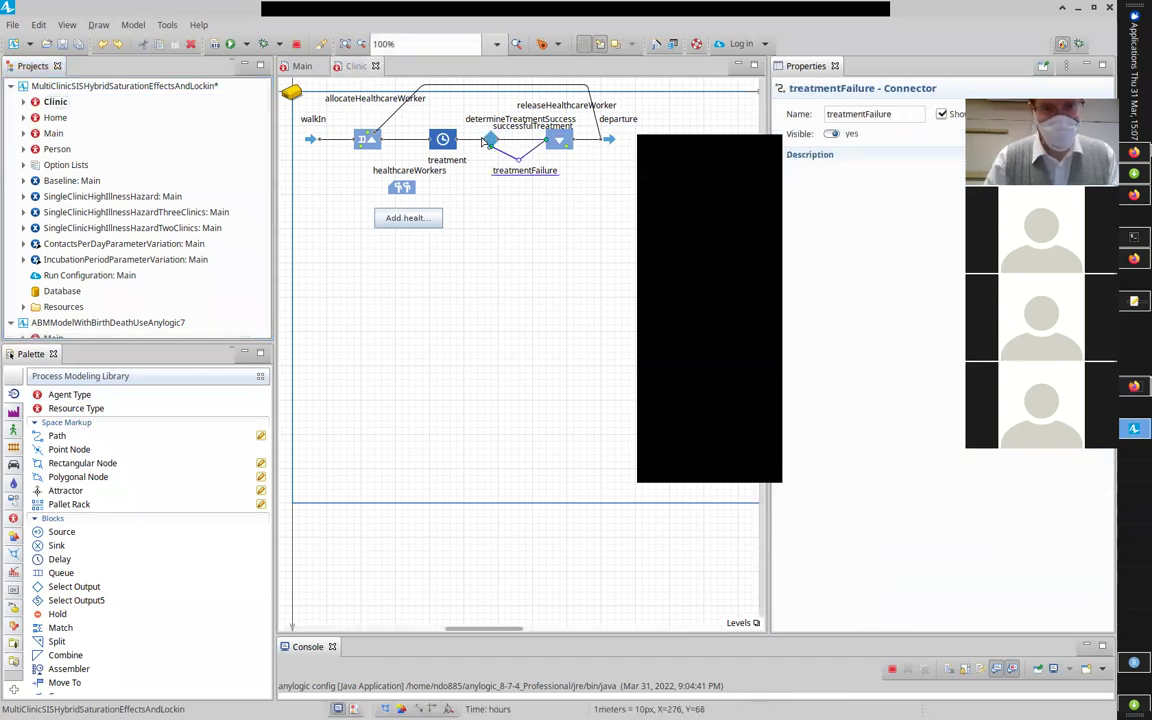
click(490, 140)
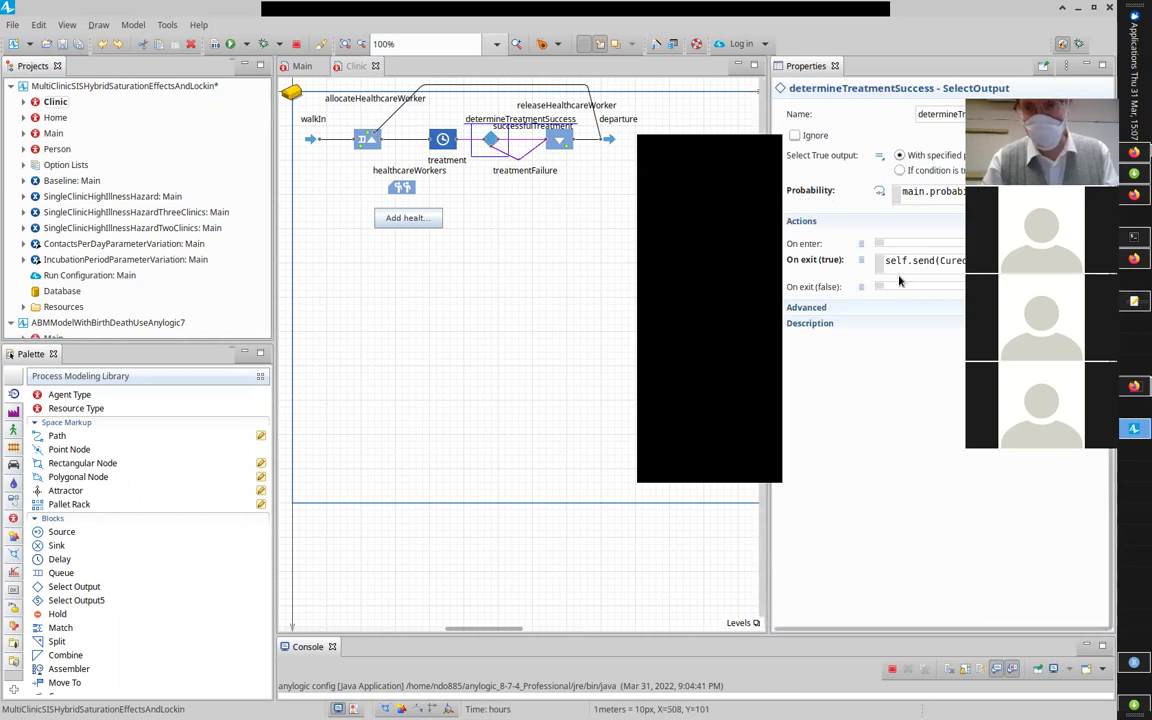
click(930, 191)
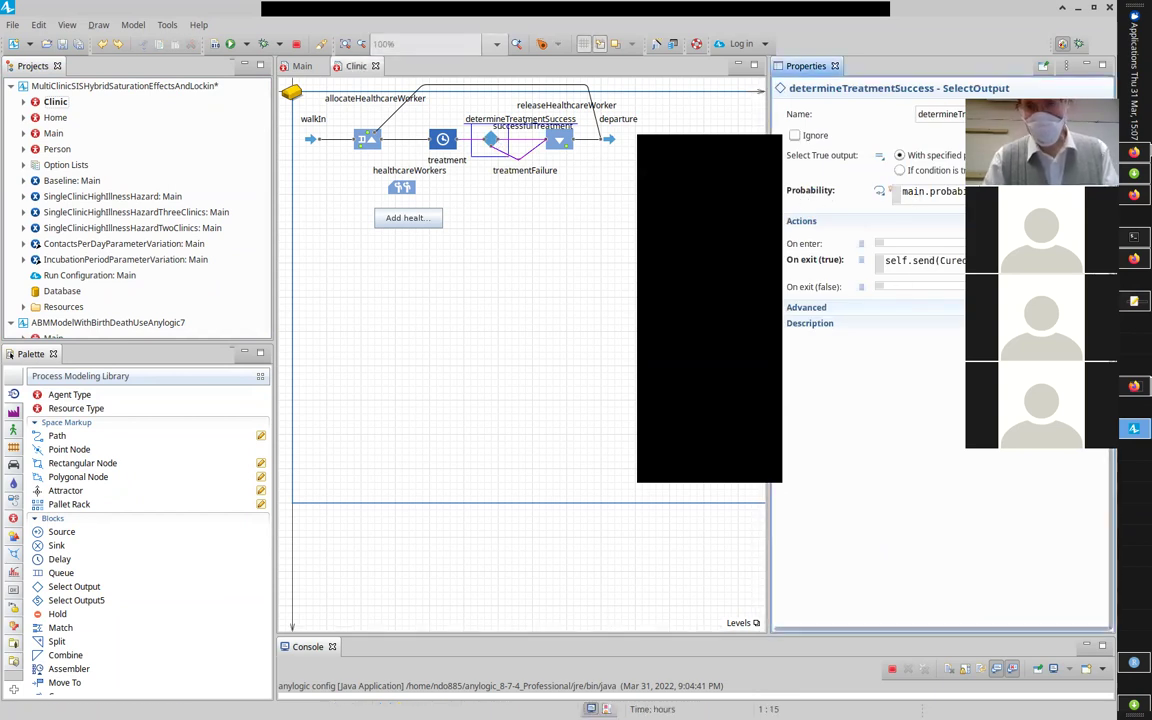
double_click(945, 261)
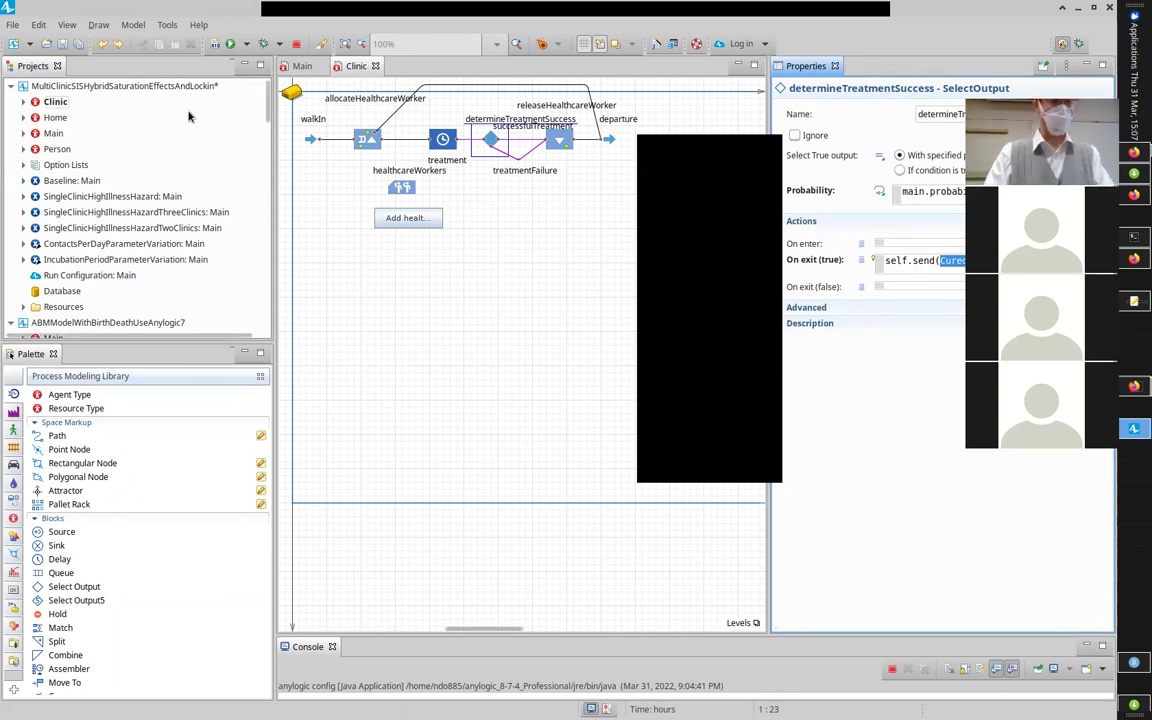
Step: Open the Person diagram and inspect the infection, progression and contact transitions of its infection statechart, including the contact rate and action
double_click(56, 149)
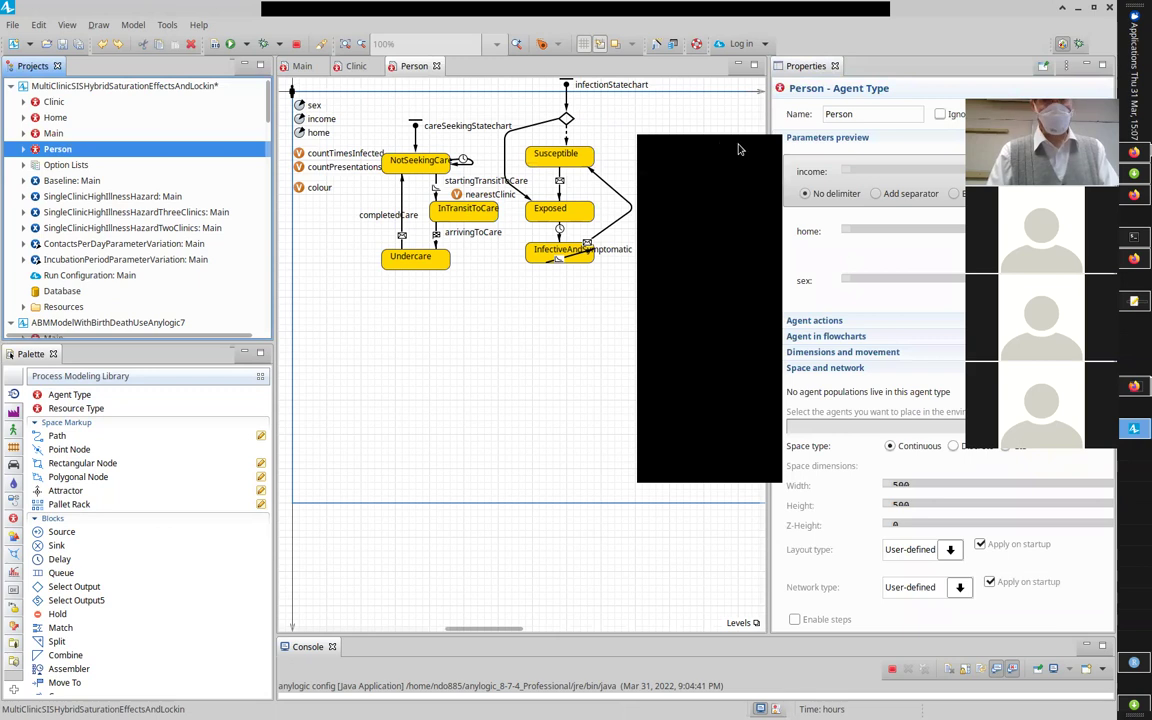
drag(695, 148, 838, 301)
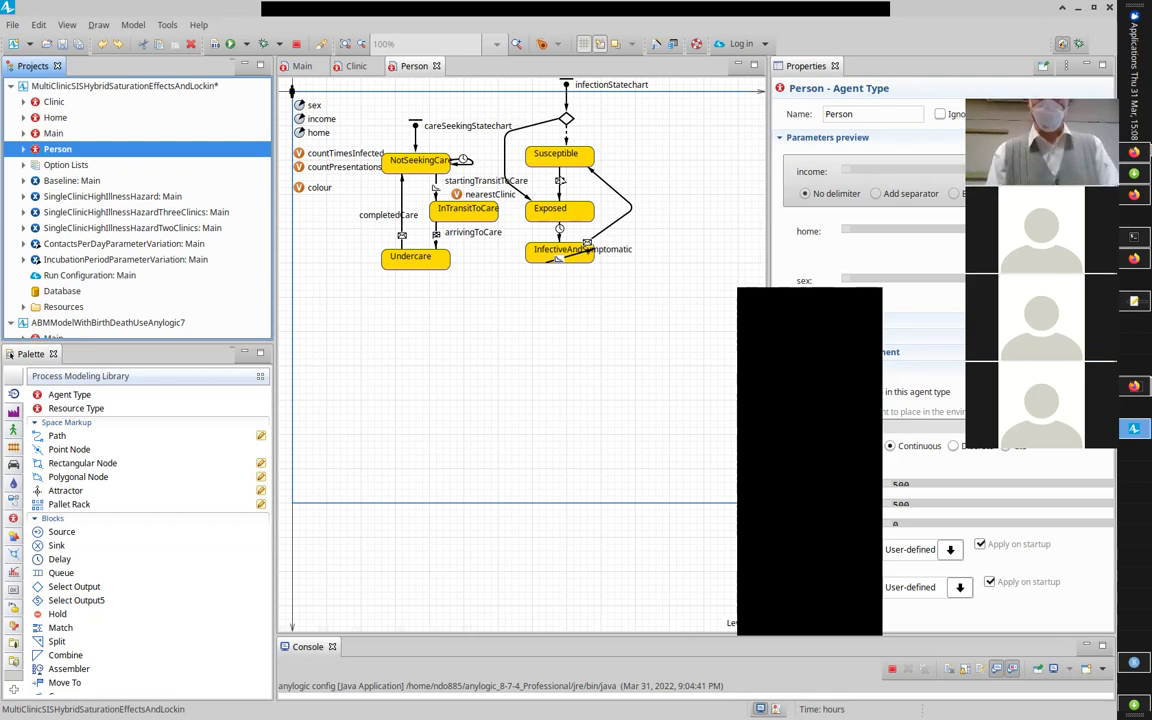
click(559, 178)
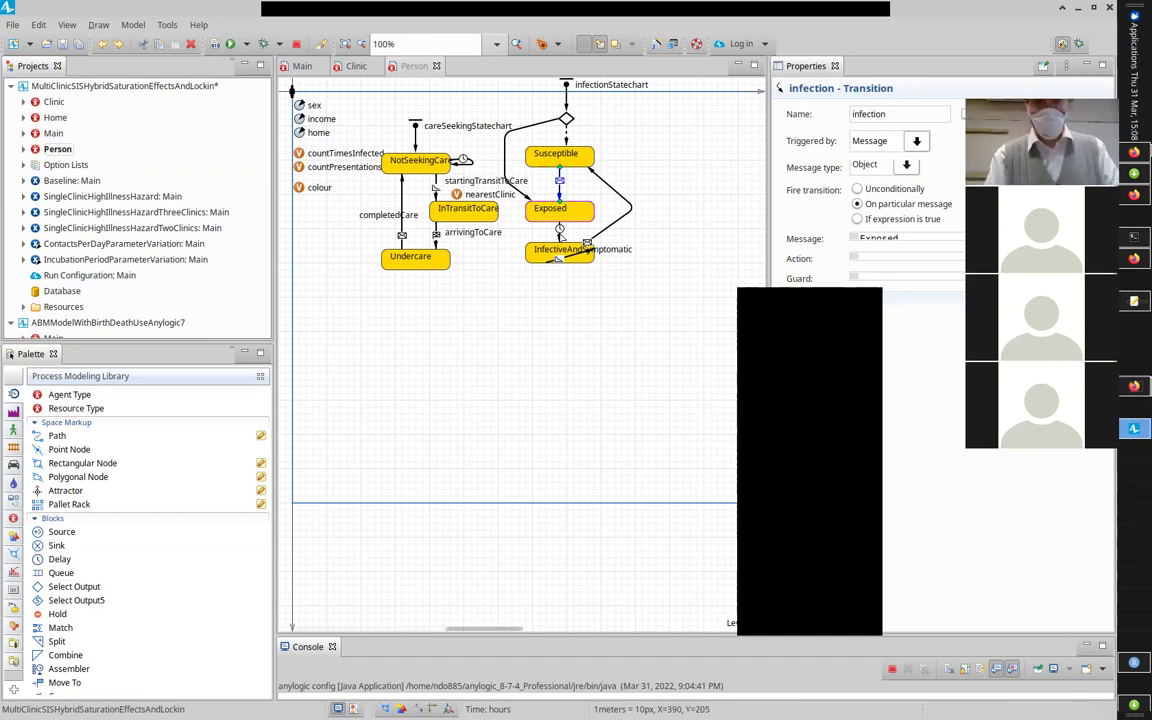
click(560, 232)
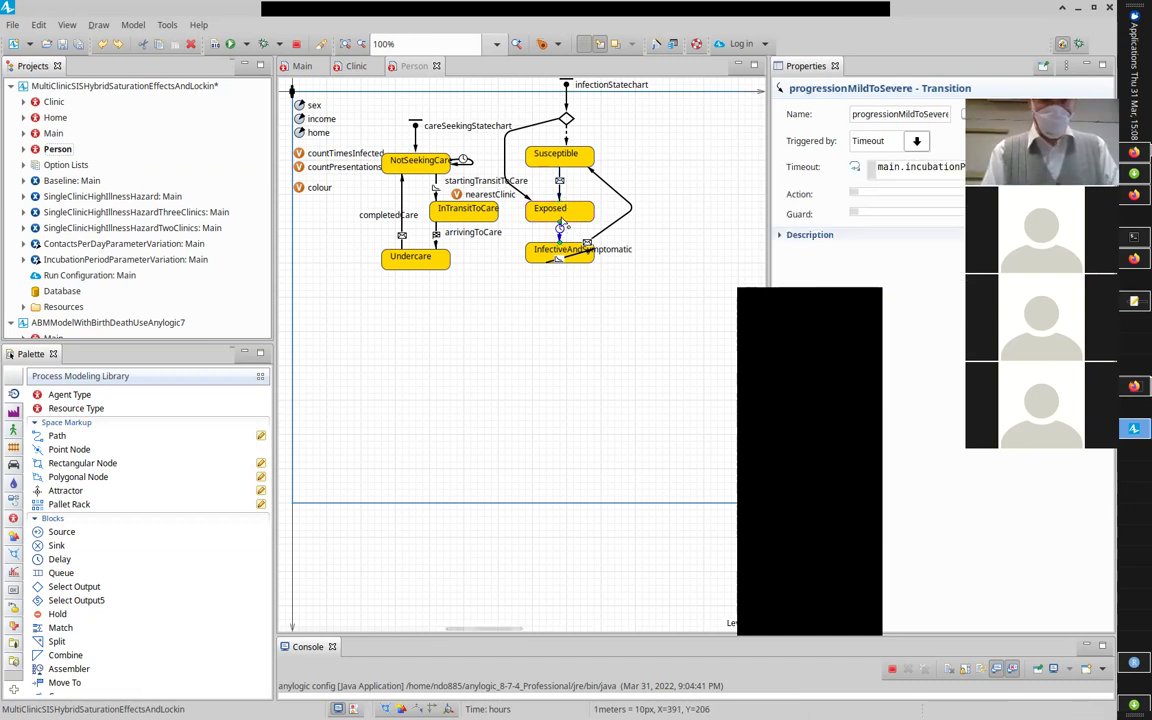
click(572, 257)
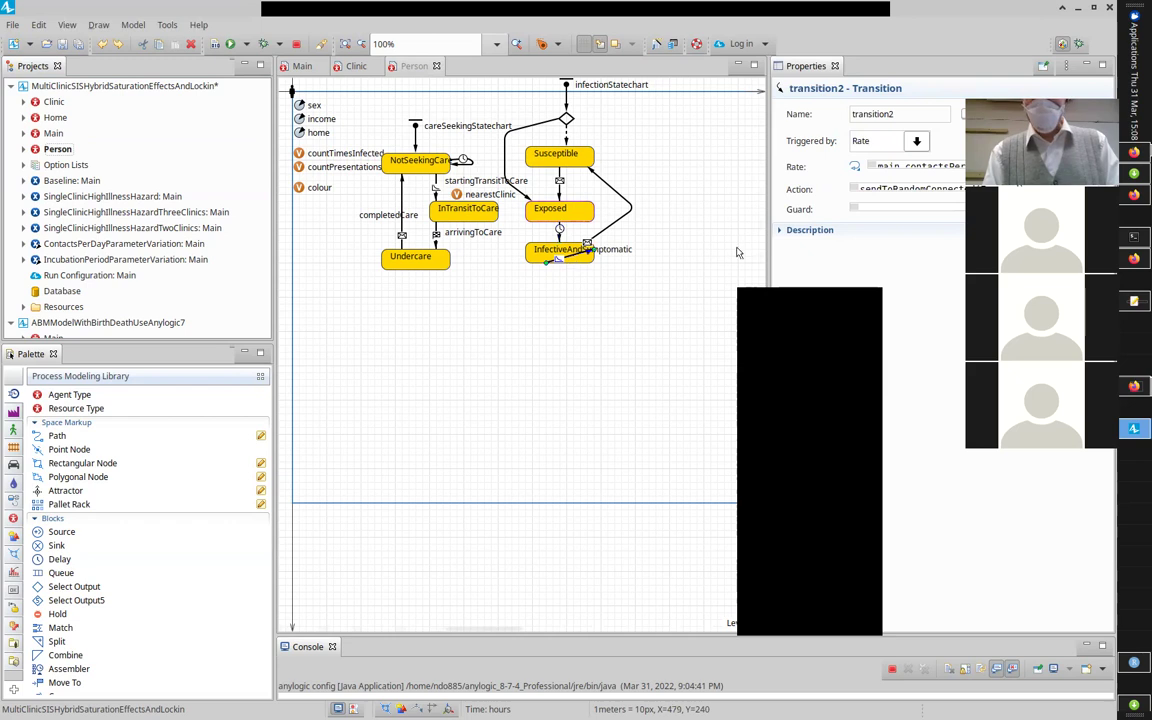
click(900, 166)
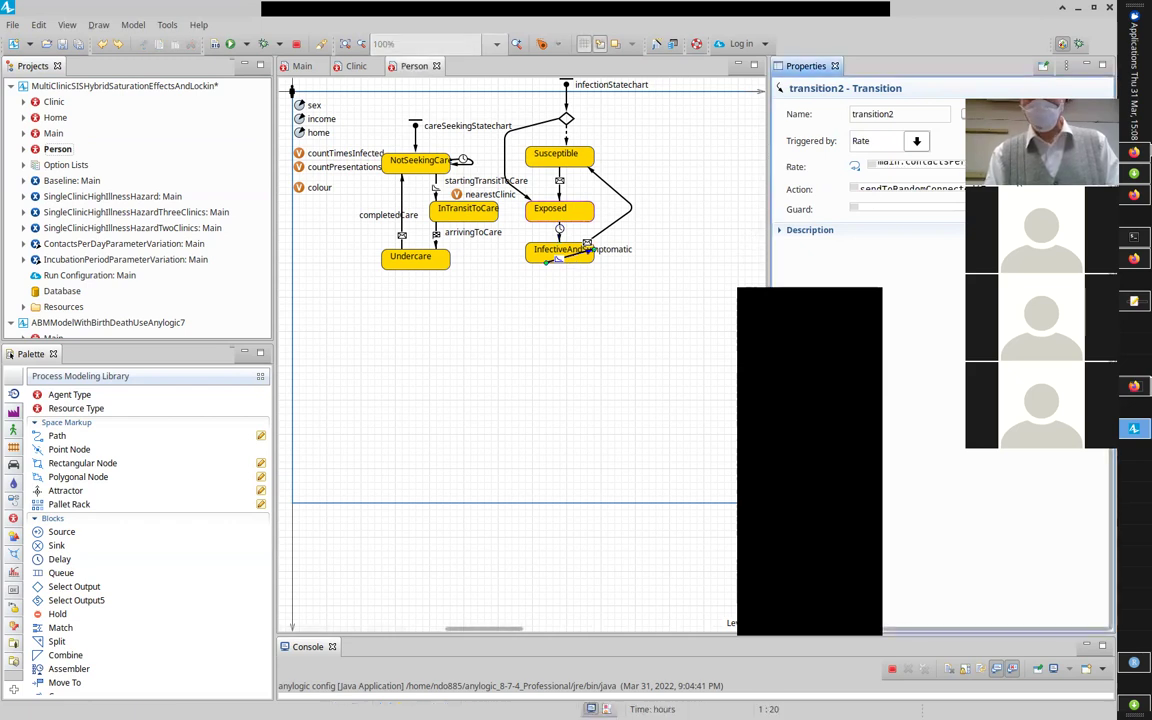
click(880, 198)
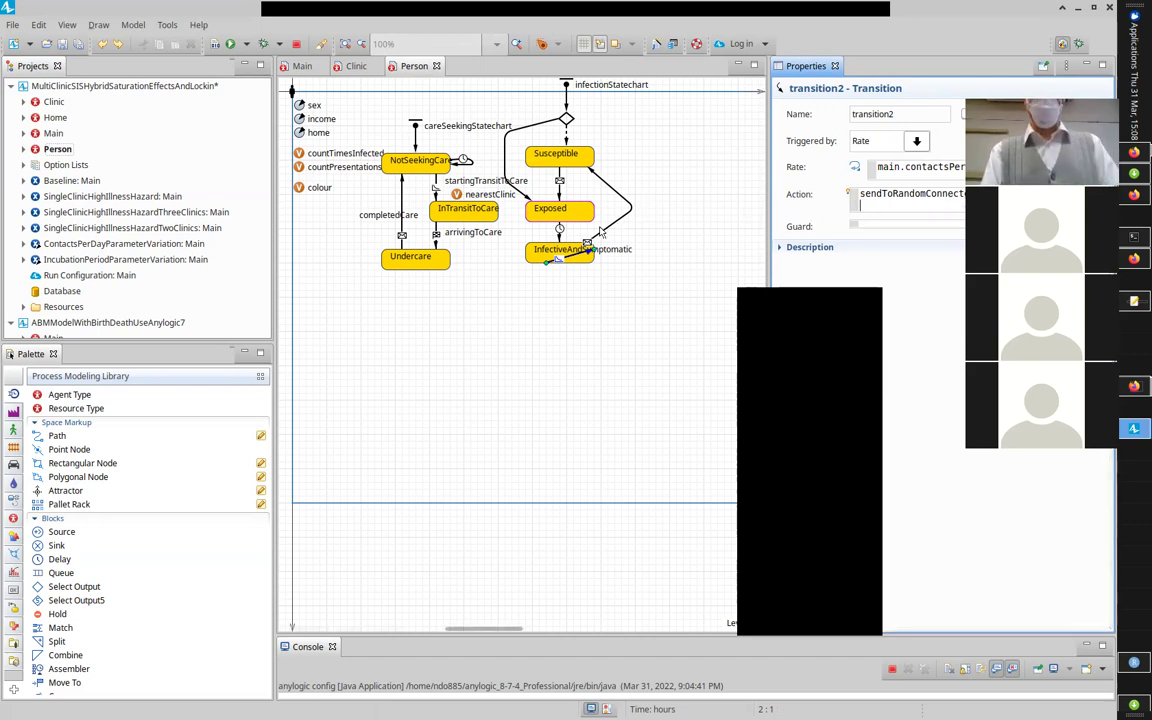
Step: Examine the message trigger of the recovery transition back to Susceptible and compare it with the InfectiveAndSymptomatic state's contact transition
click(628, 213)
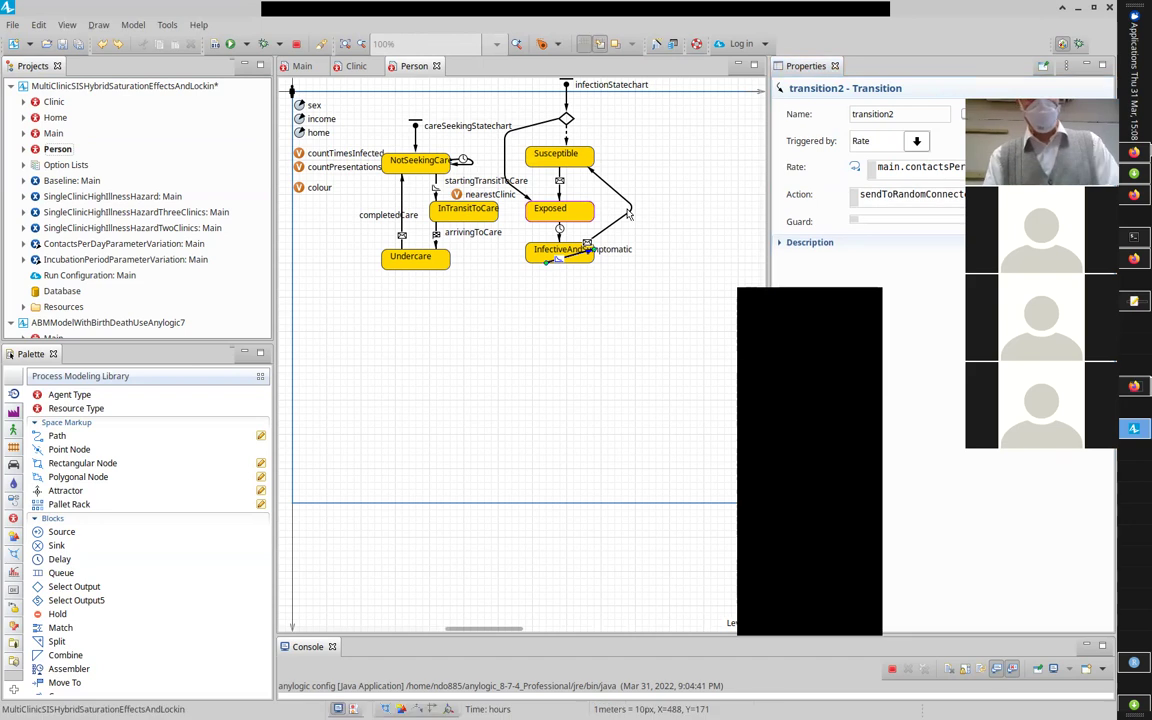
click(628, 213)
click(632, 213)
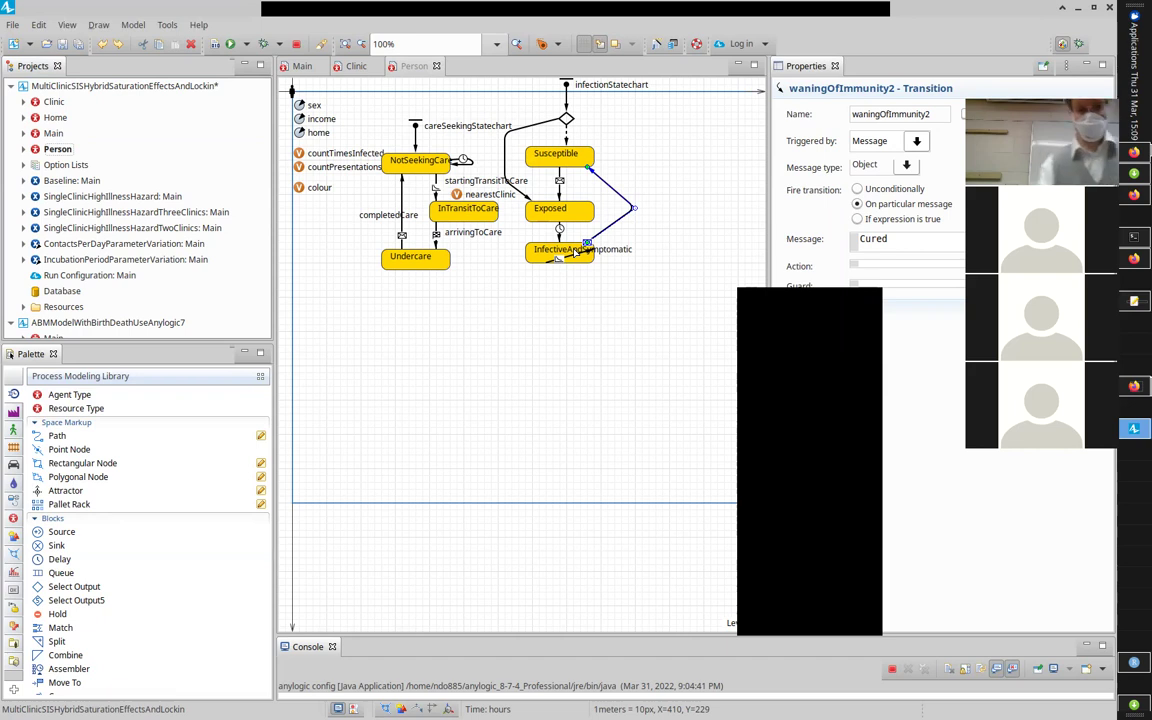
click(576, 261)
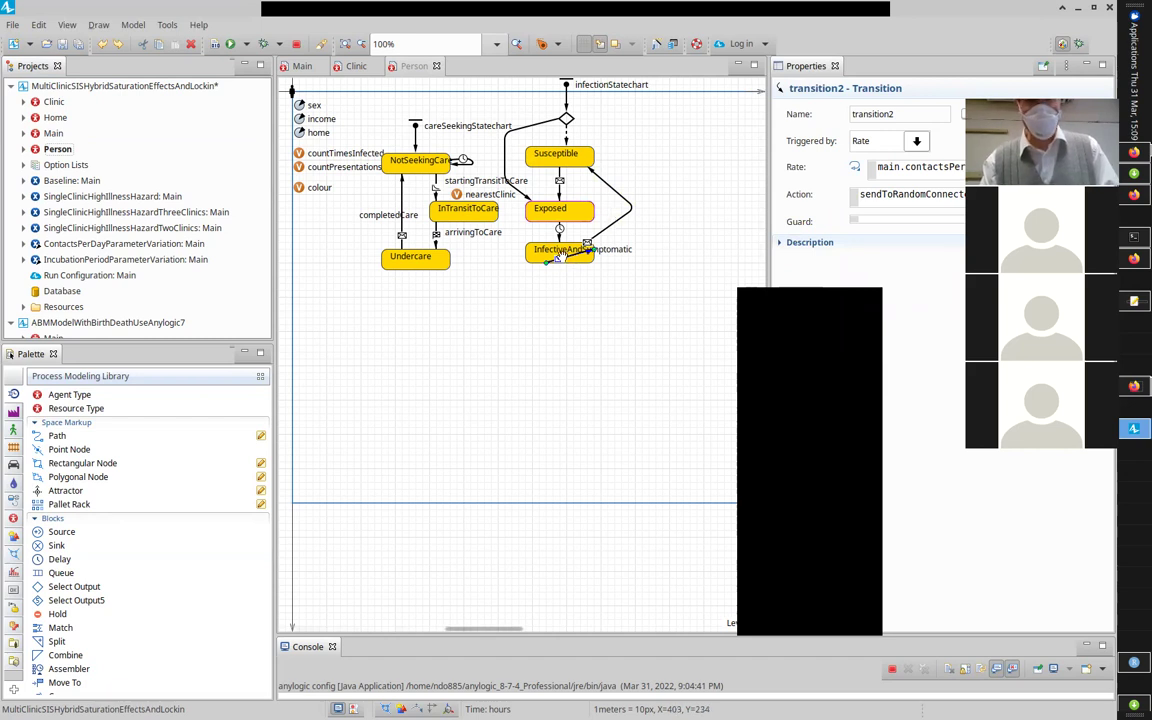
click(585, 248)
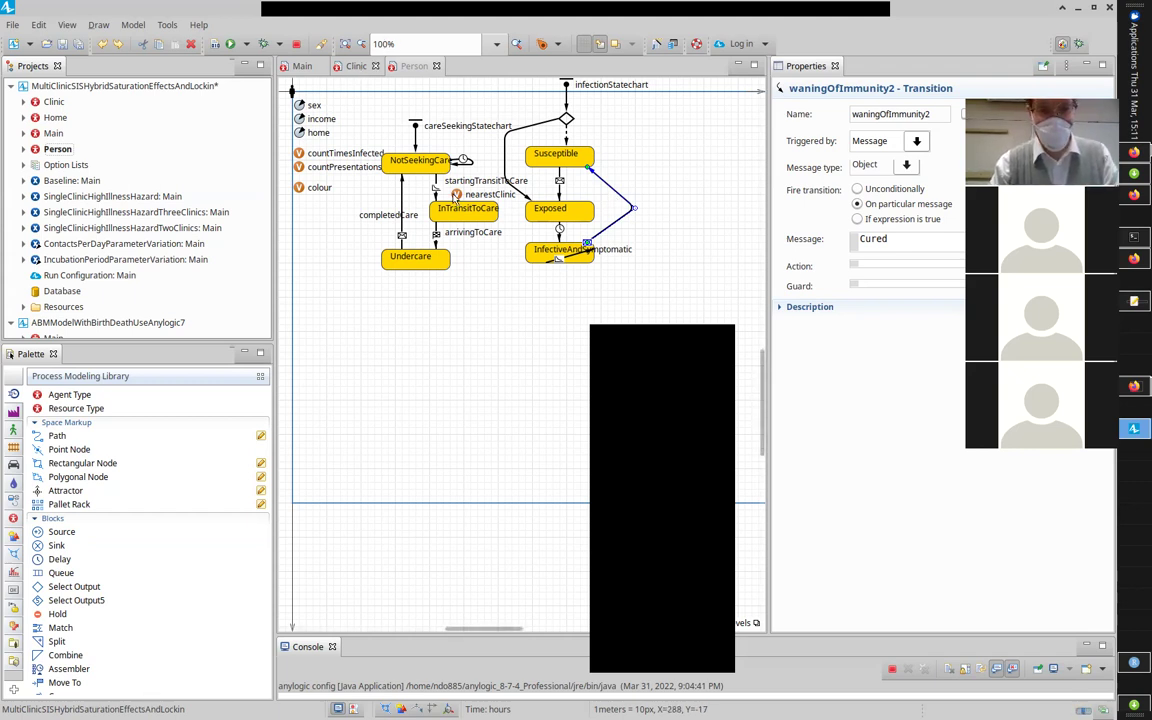
Step: Recheck the determineTreatmentSuccess block's exit action in the Clinic diagram, and return to the Person diagram
click(355, 67)
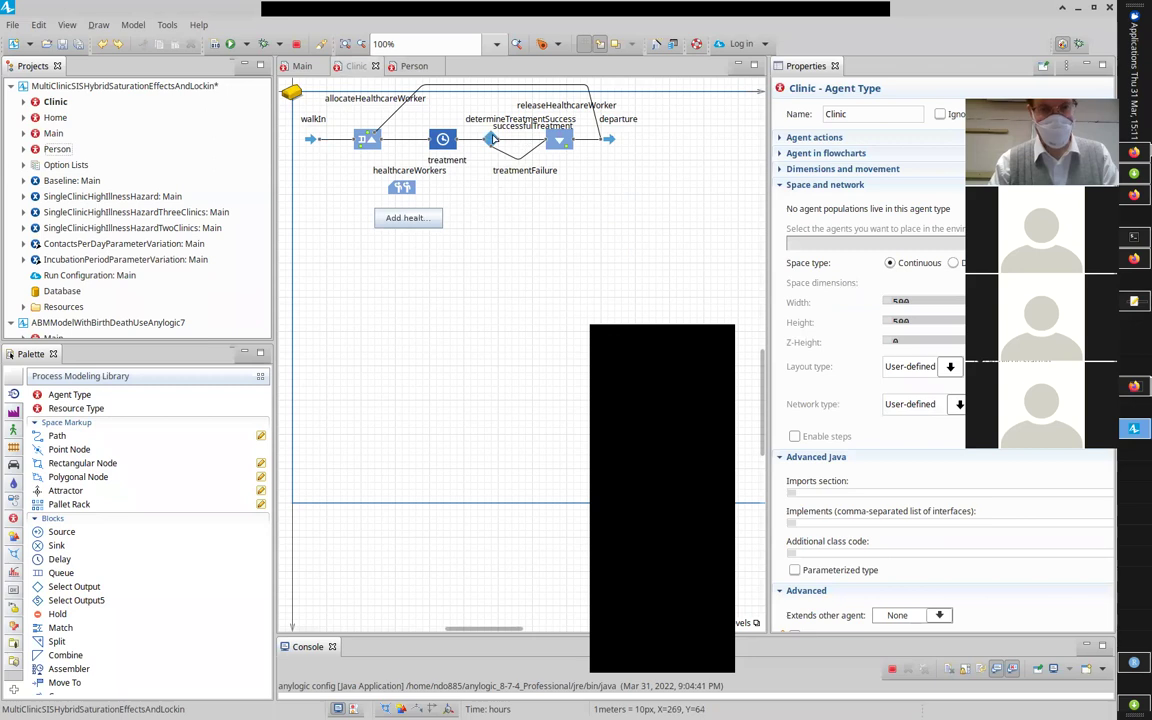
click(490, 138)
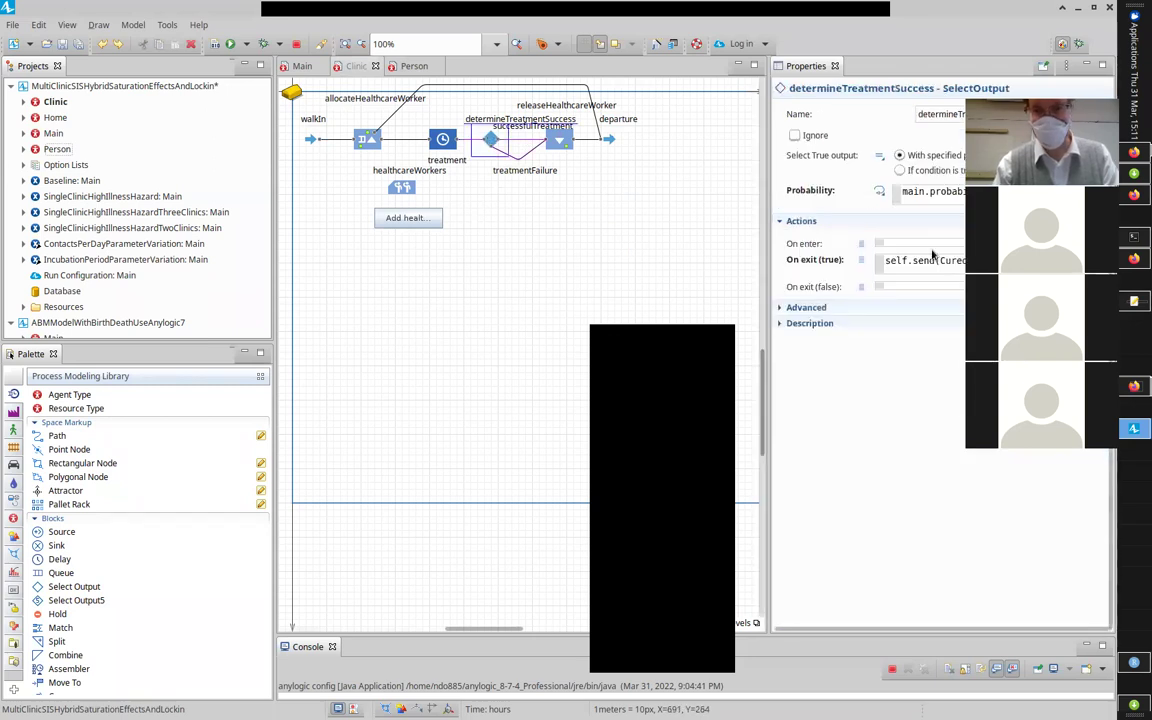
click(426, 67)
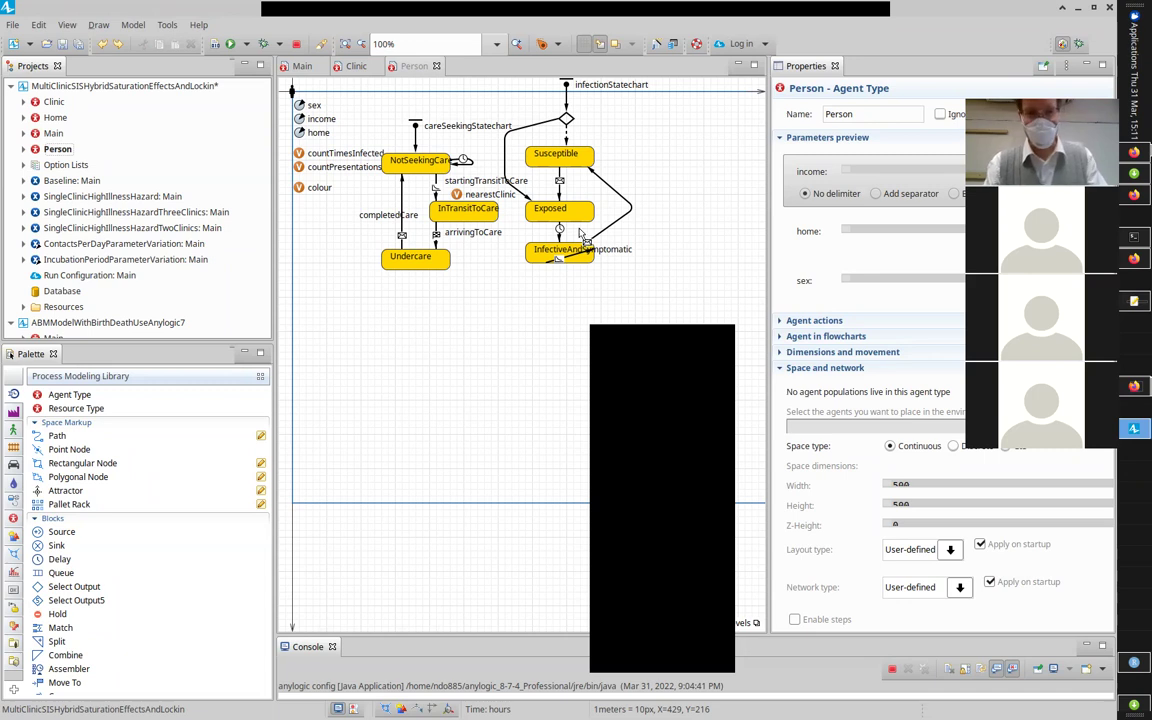
Step: Inspect the NotSeekingCare state and read through the full guard expression of the startingTransitToCare transition
click(430, 163)
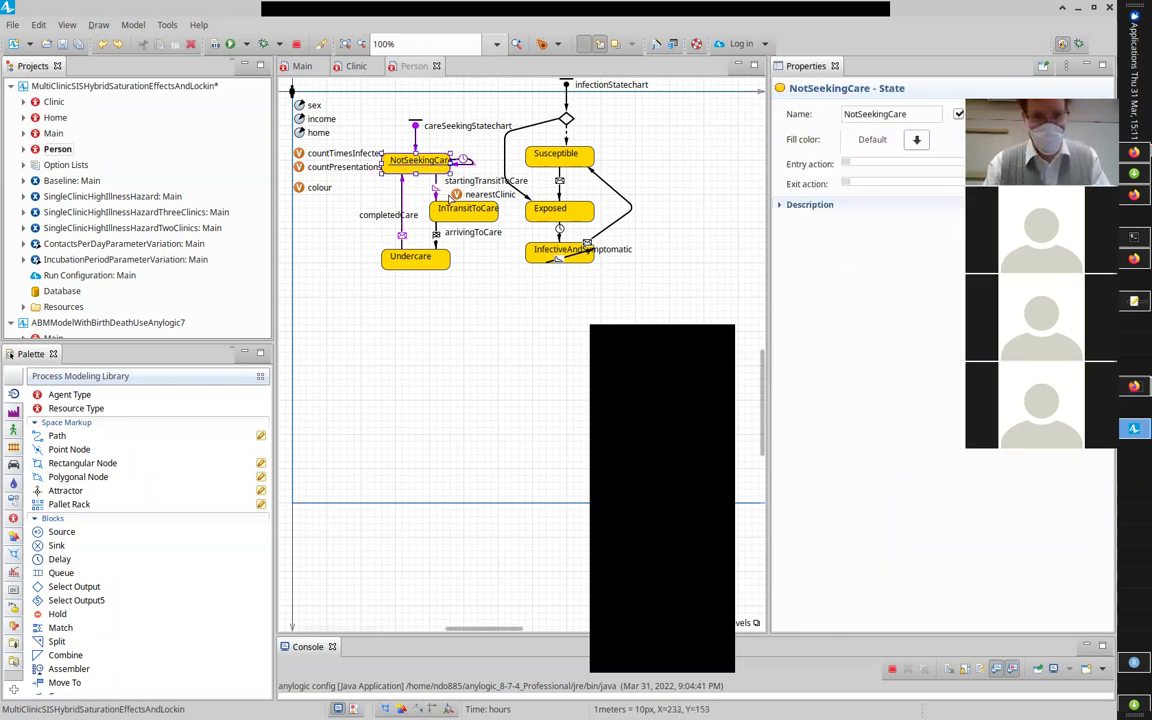
click(436, 186)
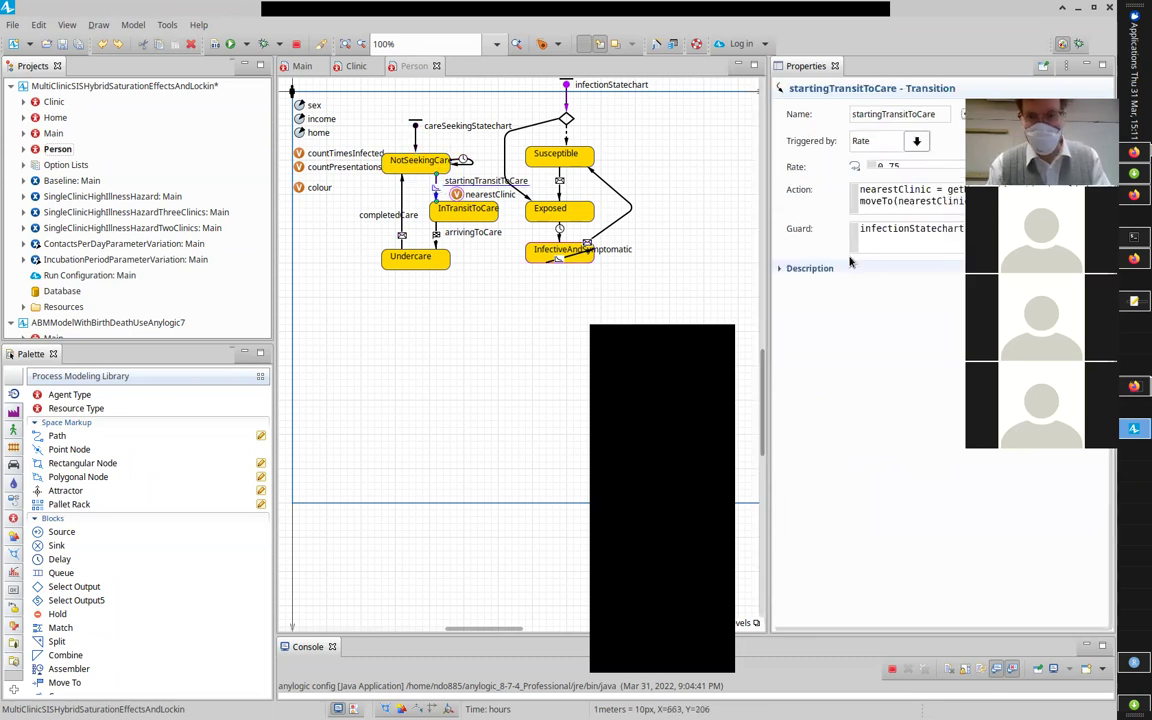
click(896, 230)
key(Return)
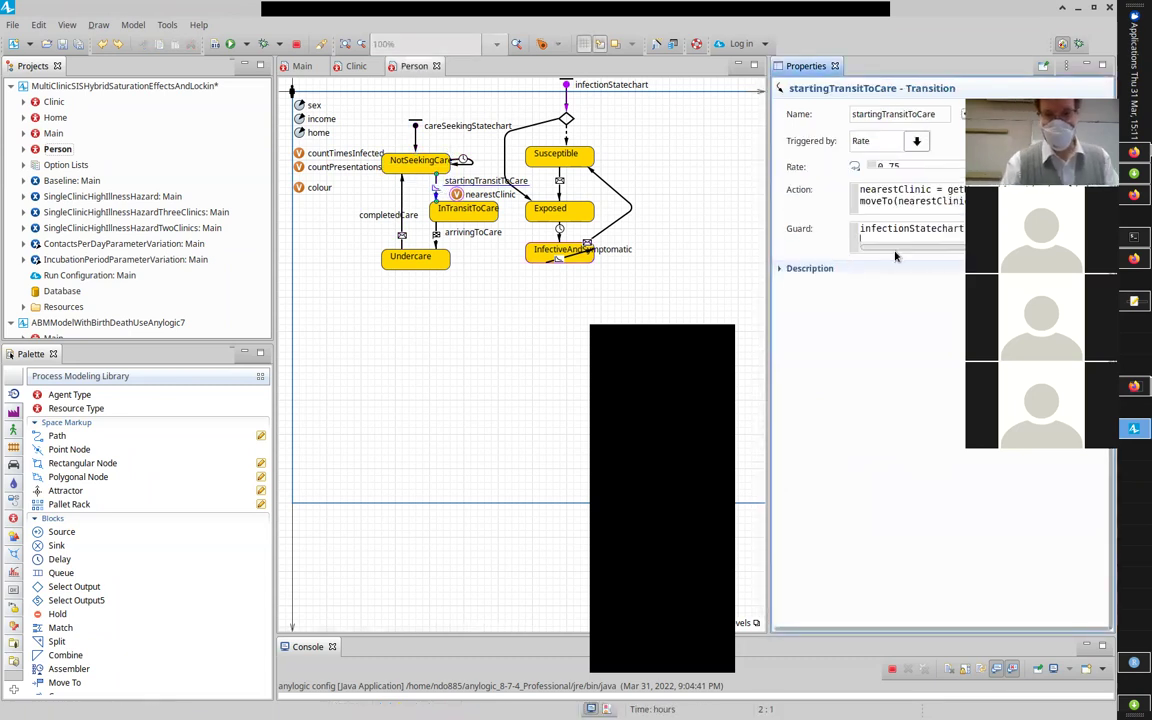
key(BackSpace)
text(.isStateActive)
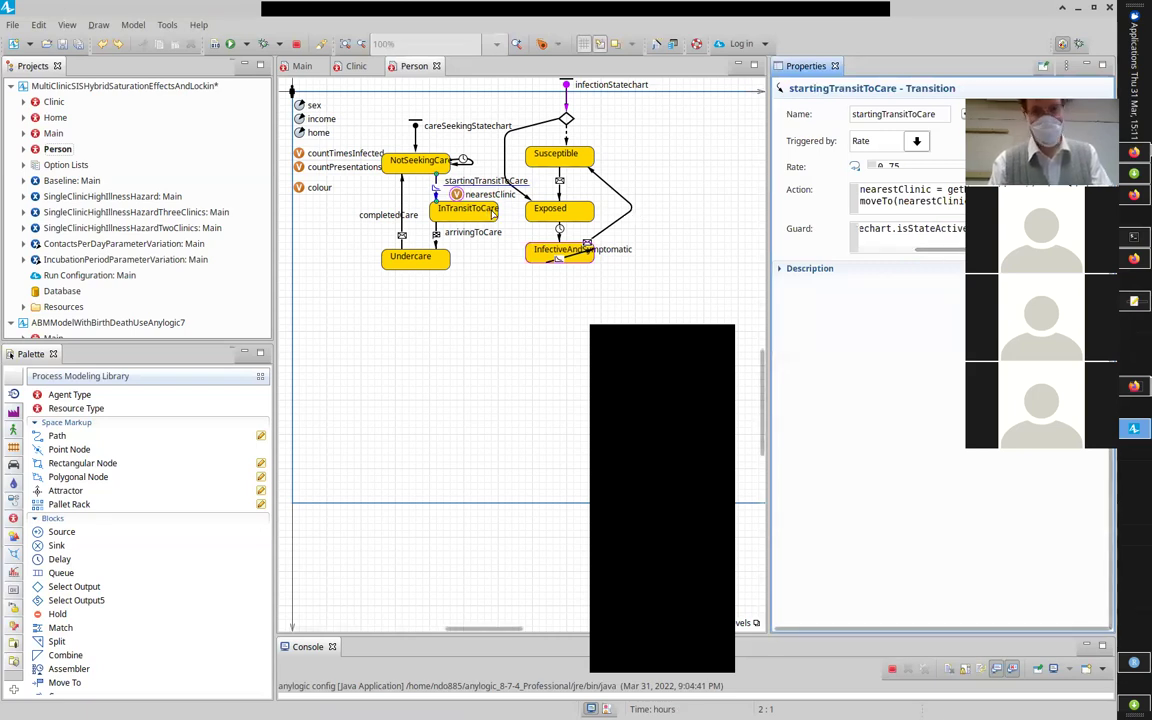
click(908, 262)
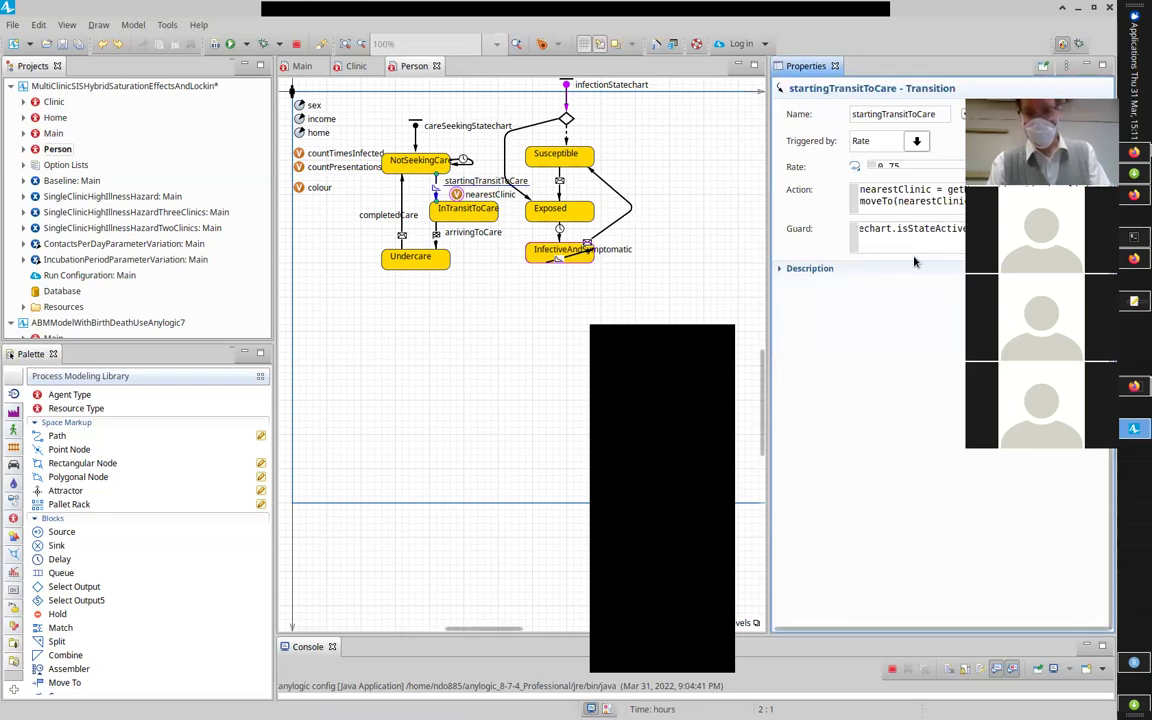
click(910, 238)
text((I)
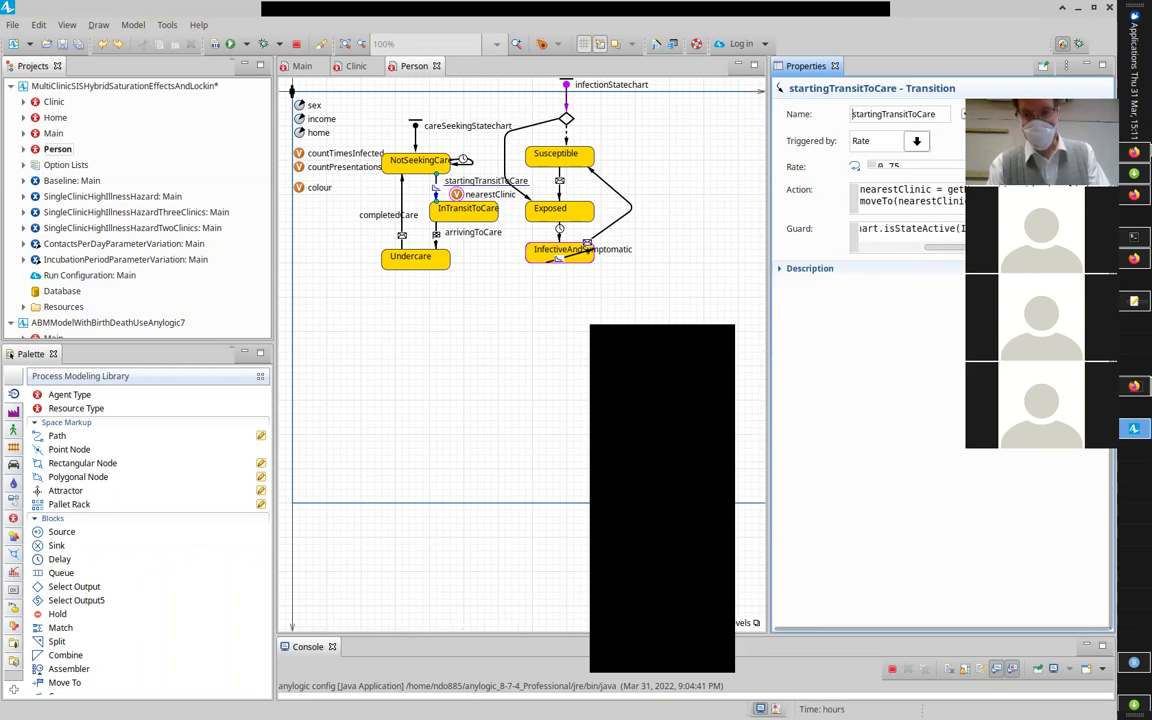
click(822, 233)
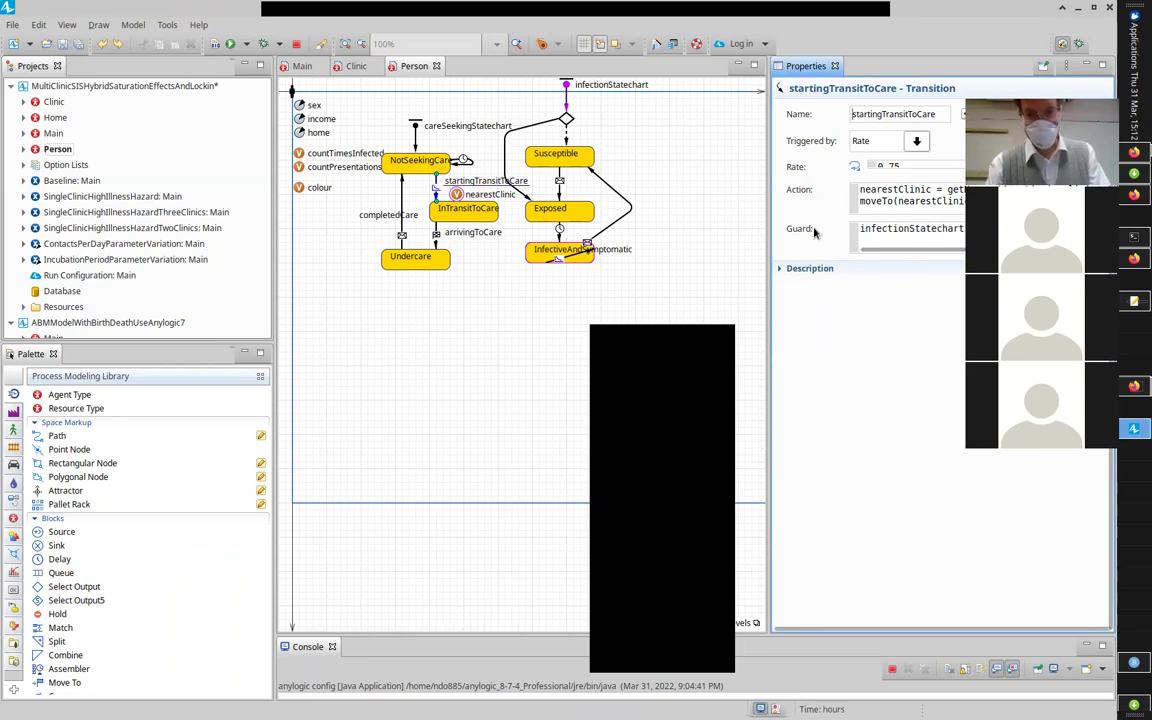
Step: Widen the Properties view and read the nearest-clinic and moveTo lines of the startingTransitToCare transition's action
drag(768, 215, 661, 215)
click(788, 190)
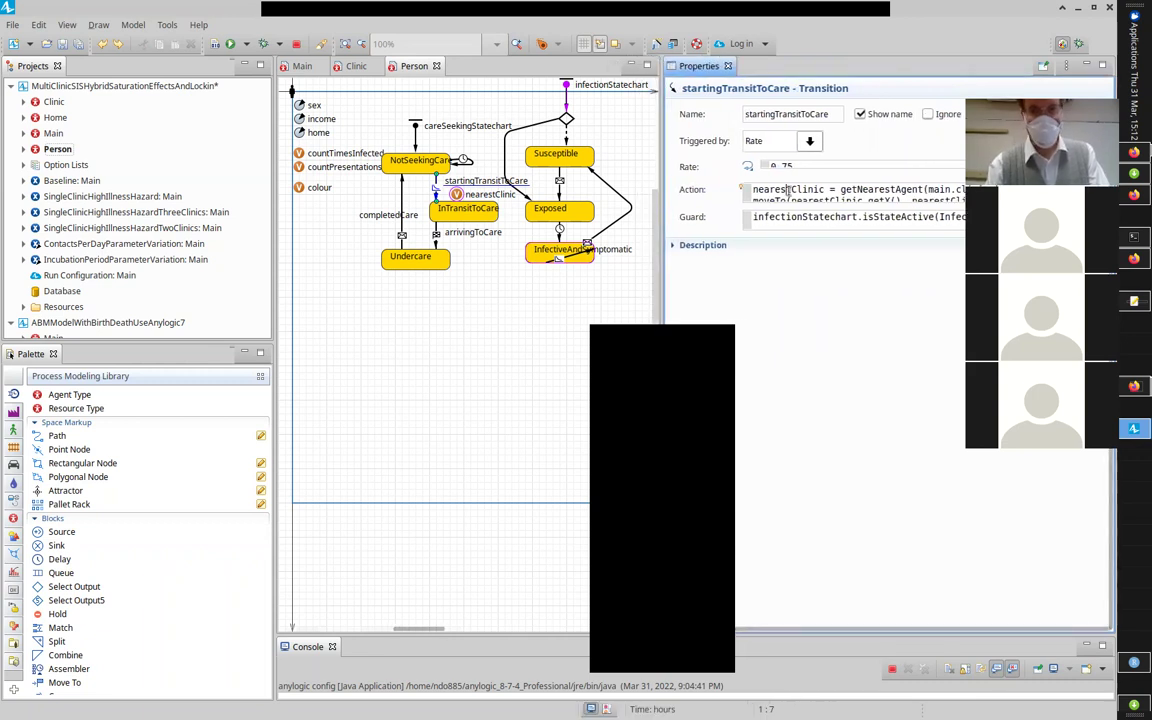
key(End)
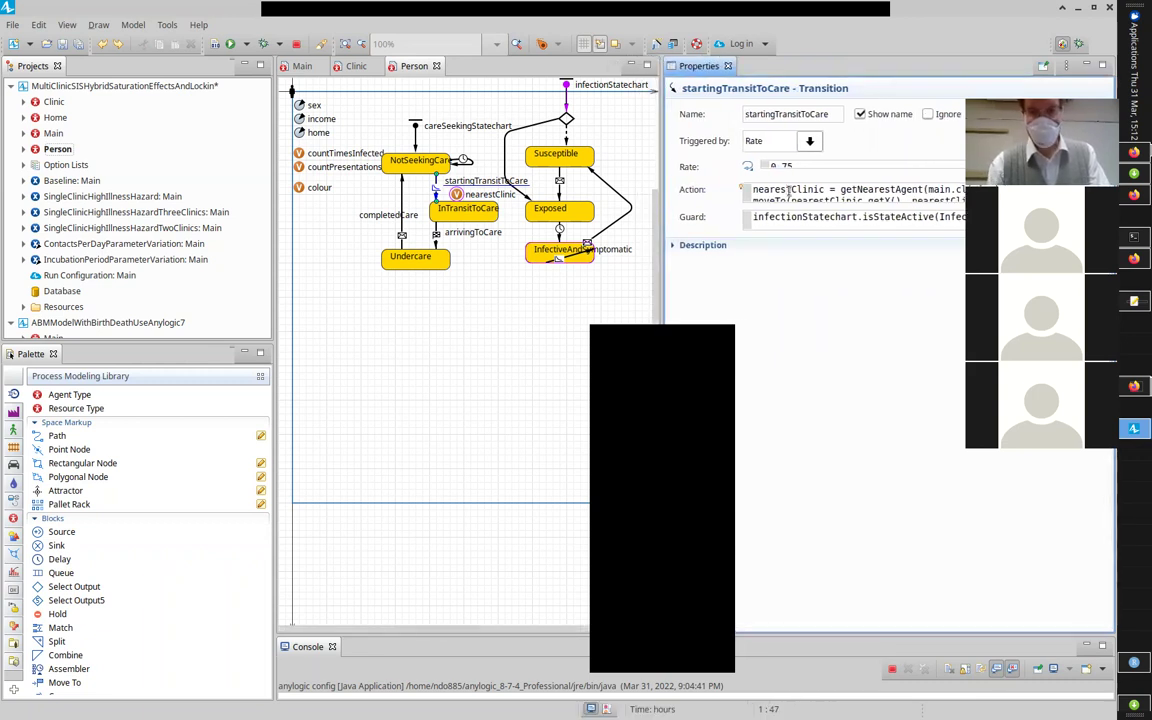
key(Down)
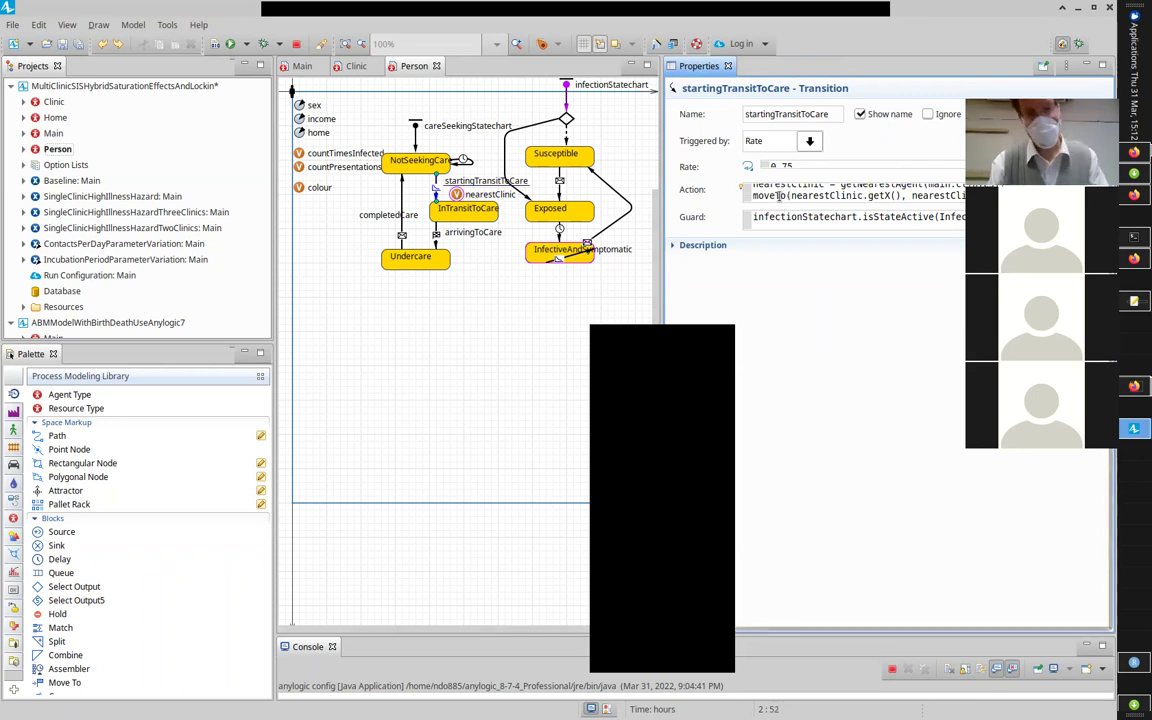
click(790, 196)
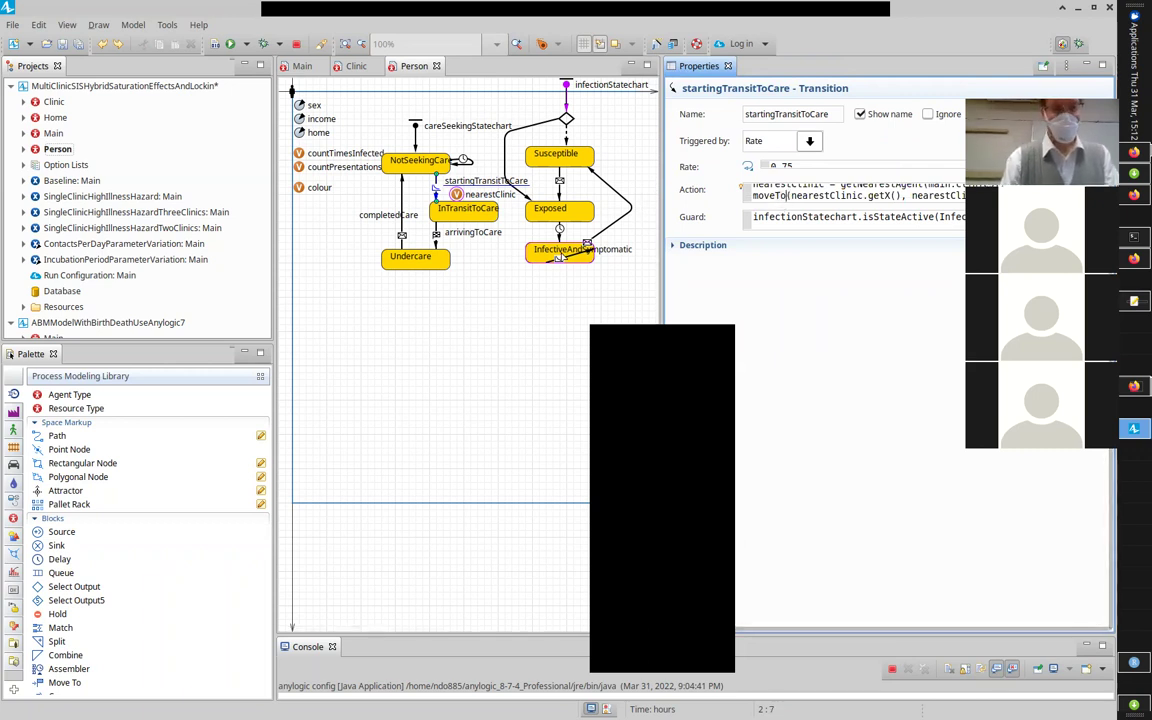
Step: Inspect the arrivingToCare transition's action and highlight its nearestClinic.walkIn.take(this) line
click(436, 236)
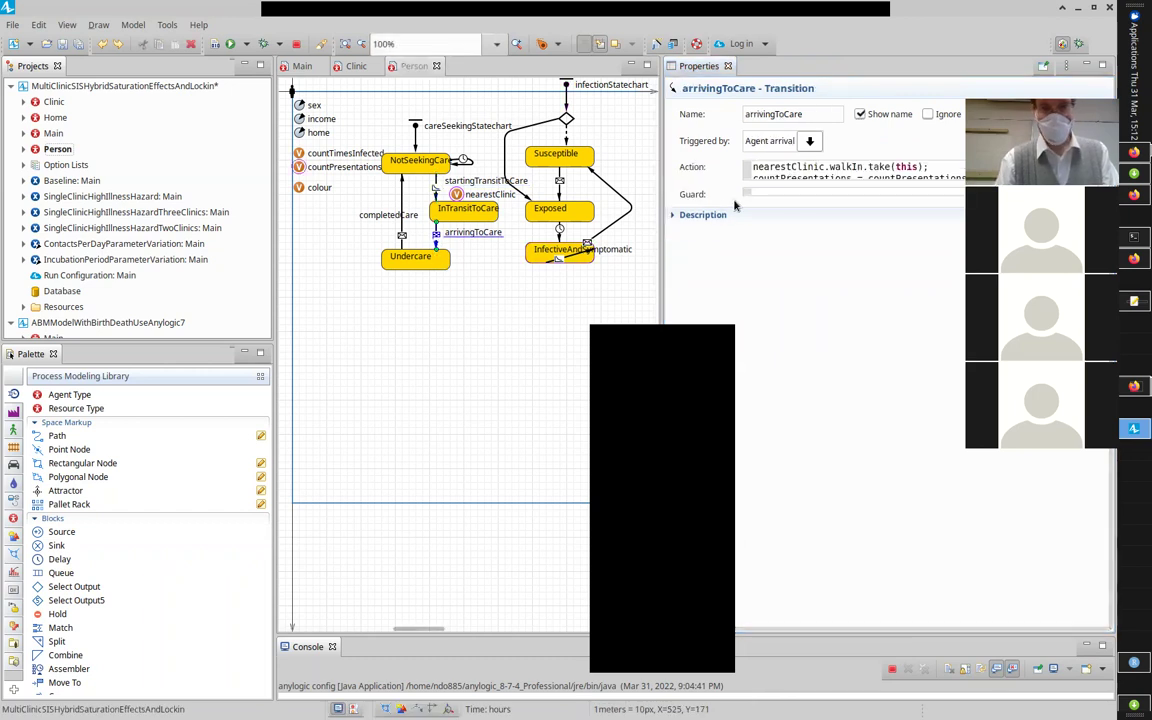
click(807, 167)
key(Home)
drag(941, 167, 737, 162)
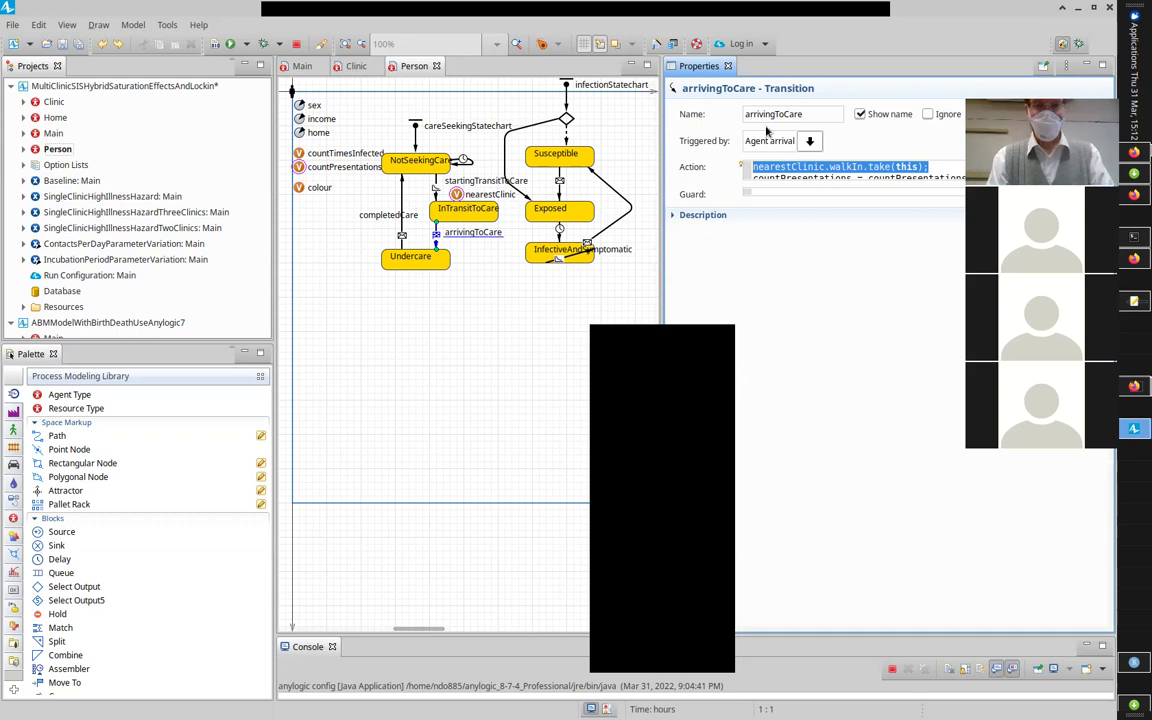
click(847, 167)
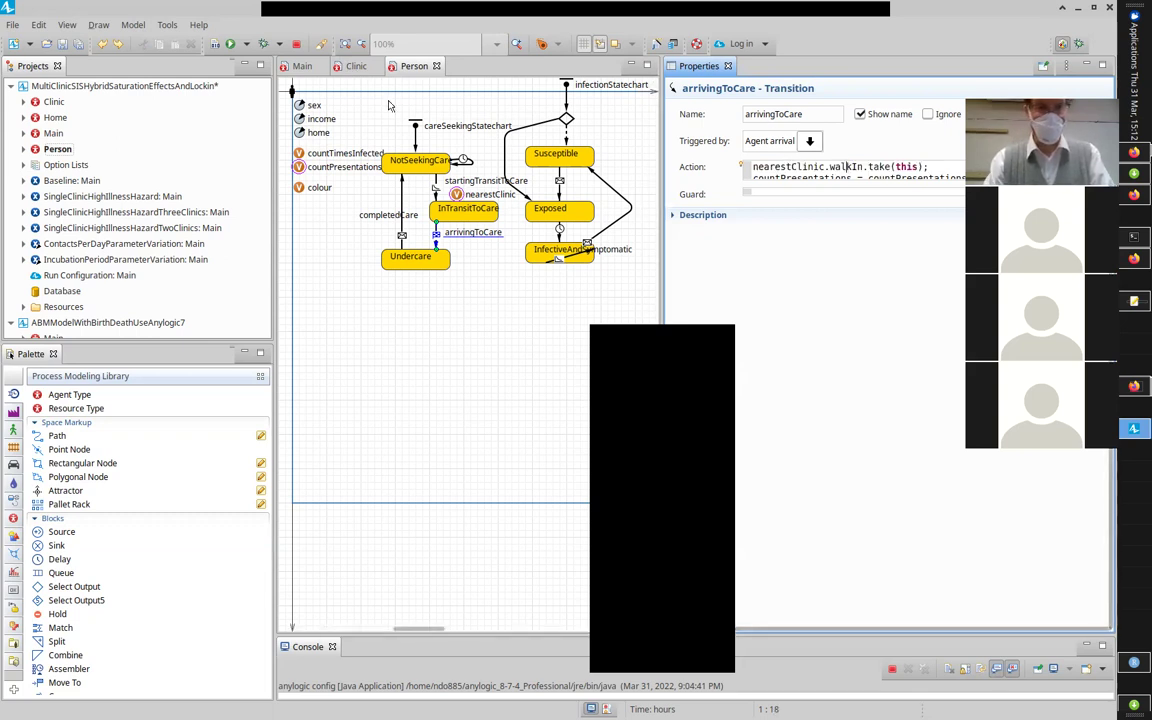
Step: Return to the Clinic diagram and examine the properties of the walkIn Enter block
click(356, 67)
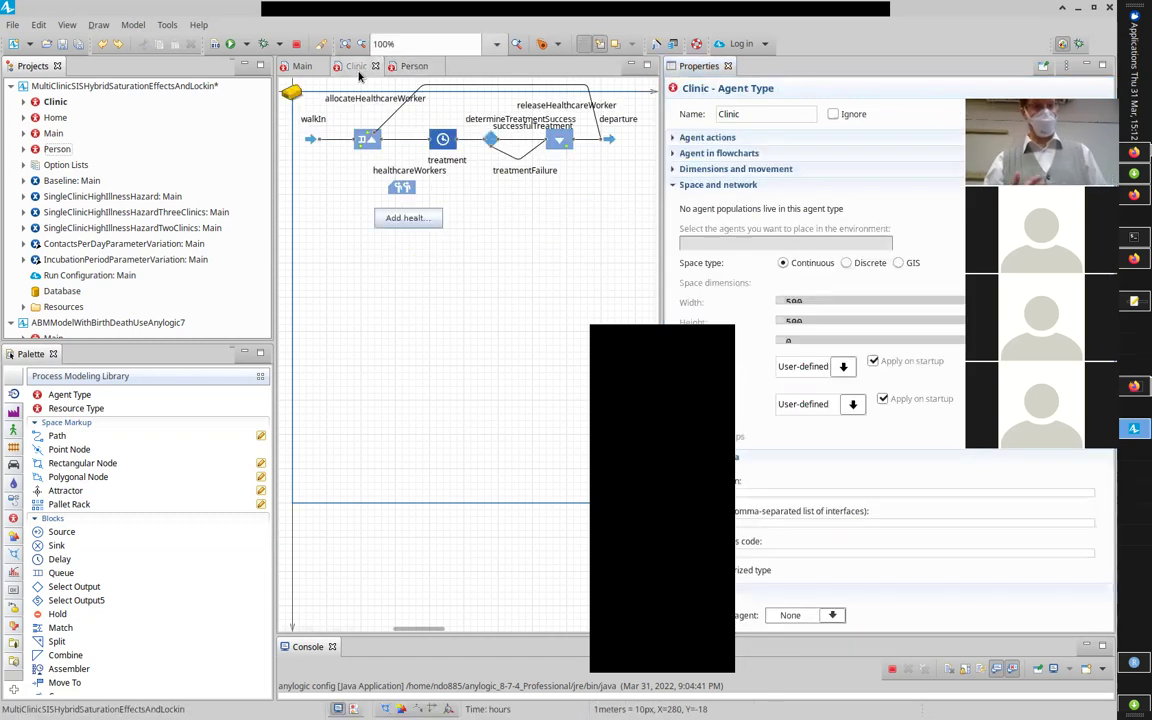
click(310, 142)
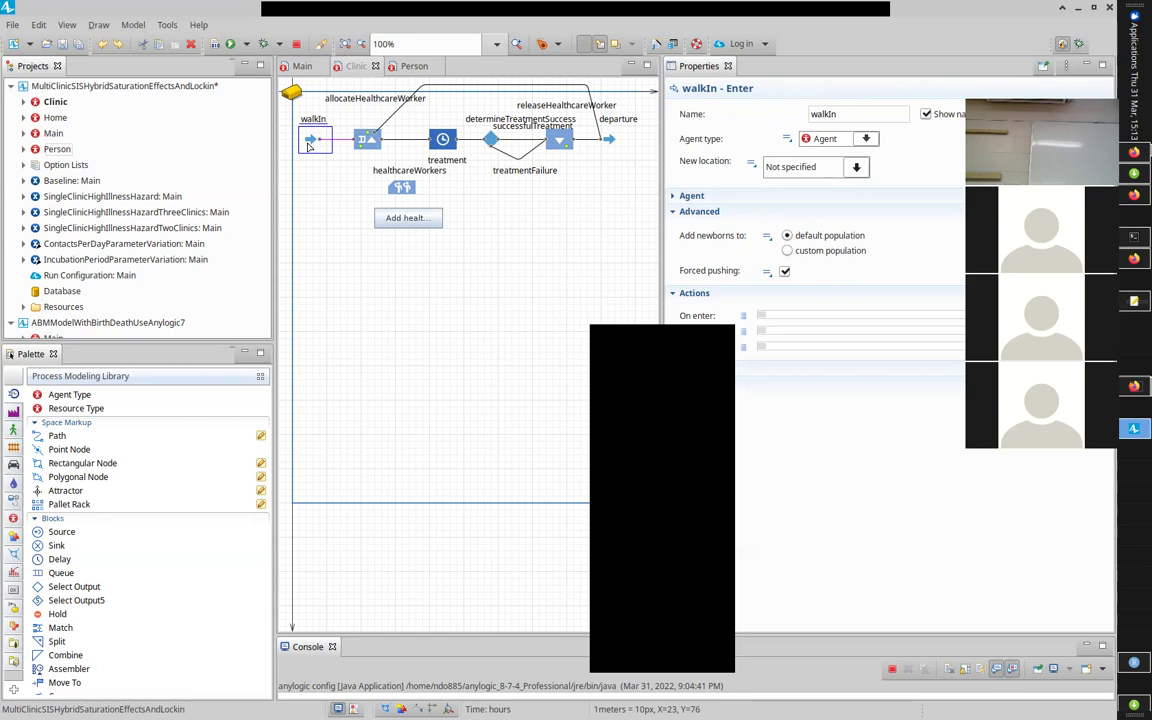
Step: Inspect the allocateHealthcareWorker Seize block, its timeout exit connector and Timeout field, and the treatment Delay block
click(369, 141)
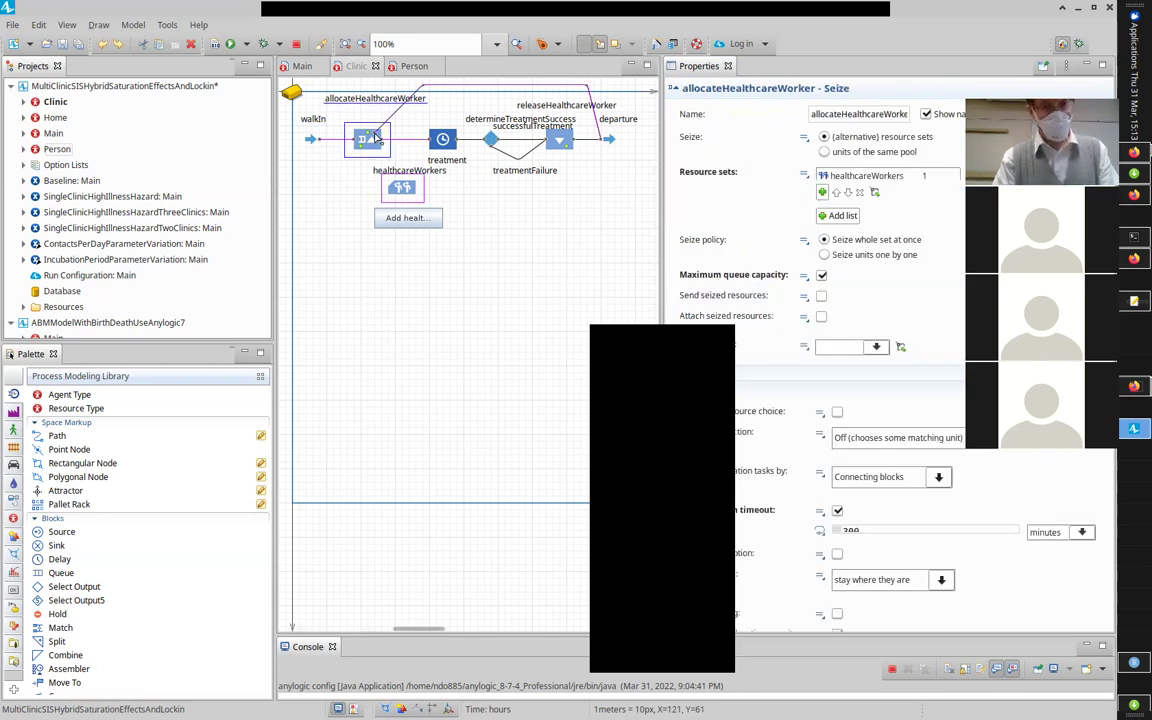
click(484, 89)
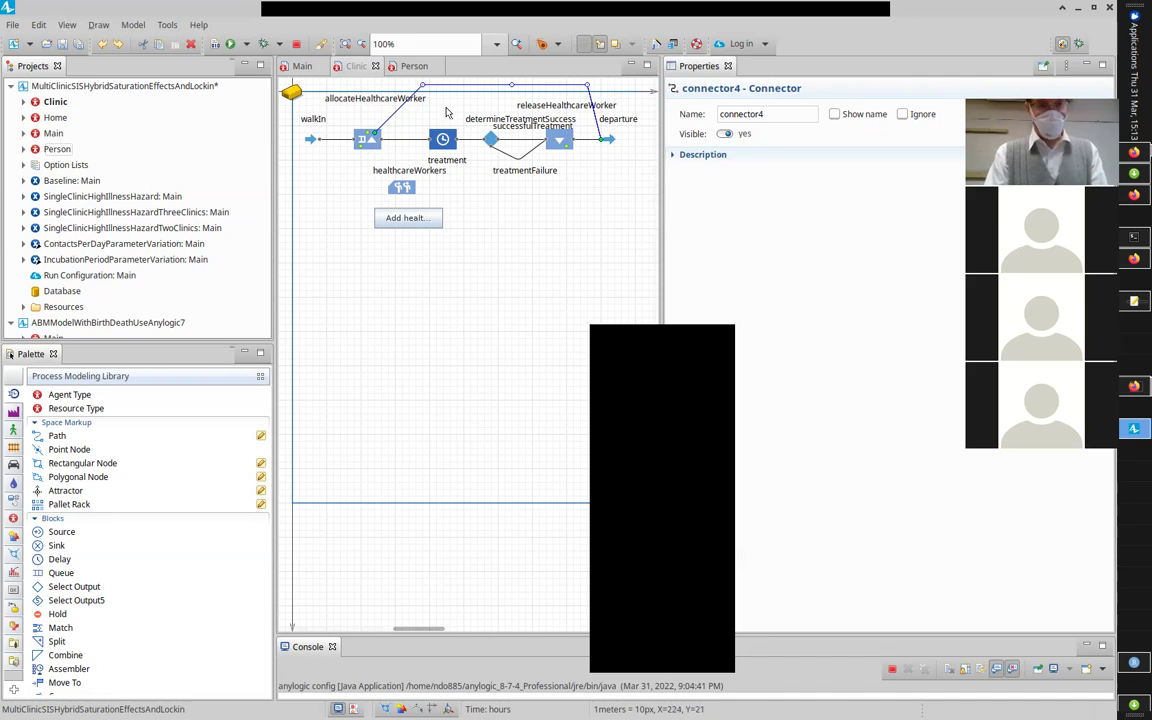
click(371, 143)
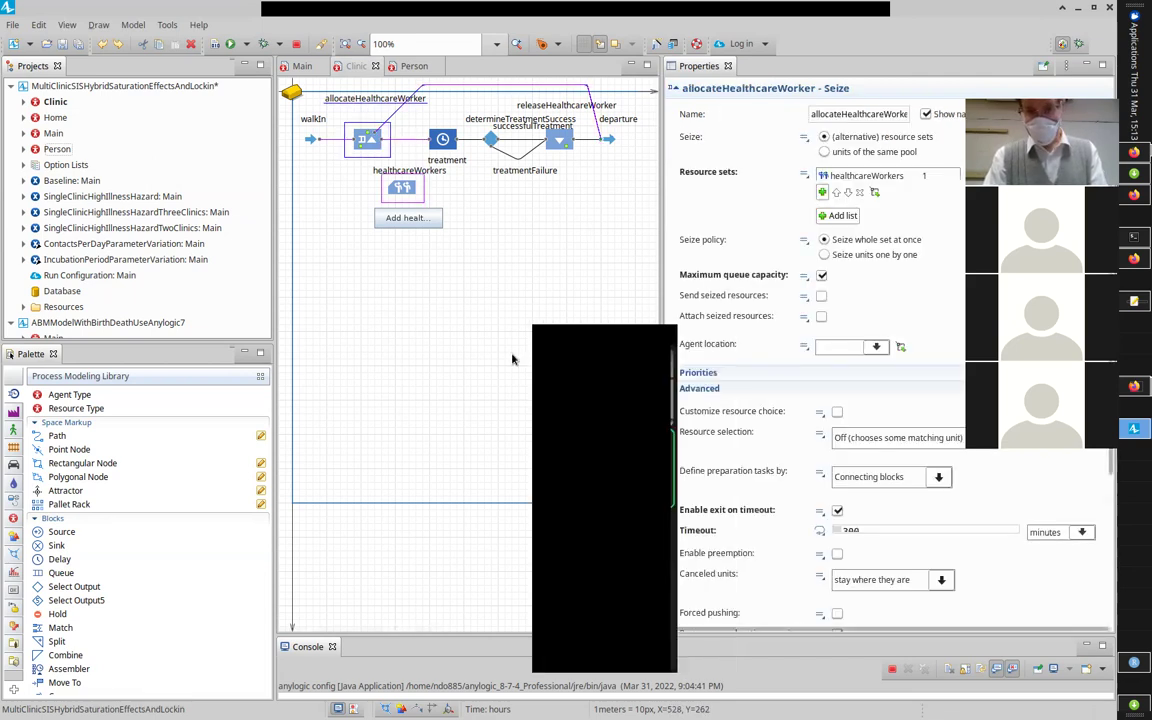
click(891, 535)
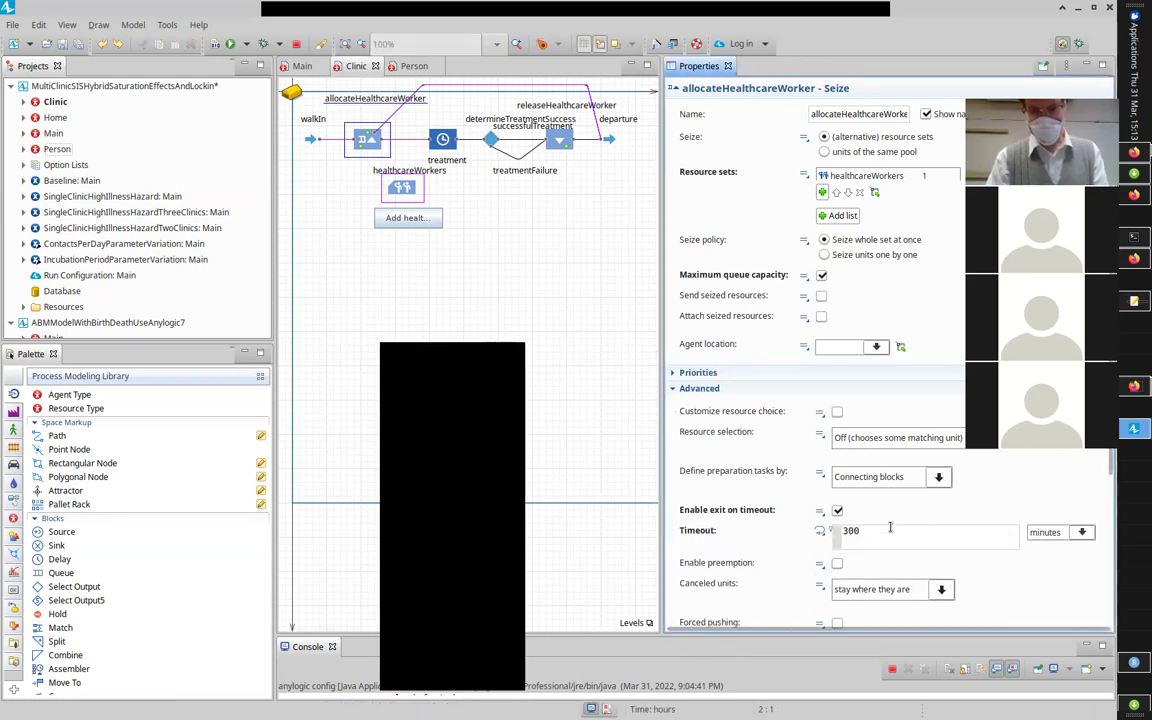
click(453, 150)
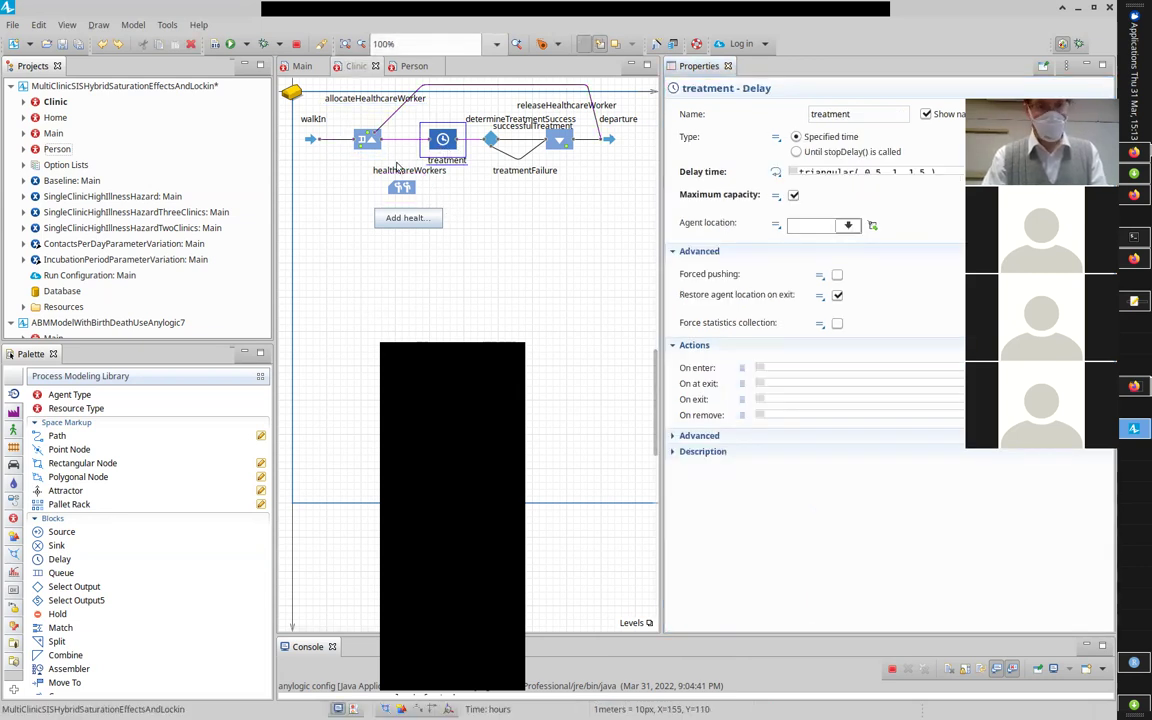
click(370, 142)
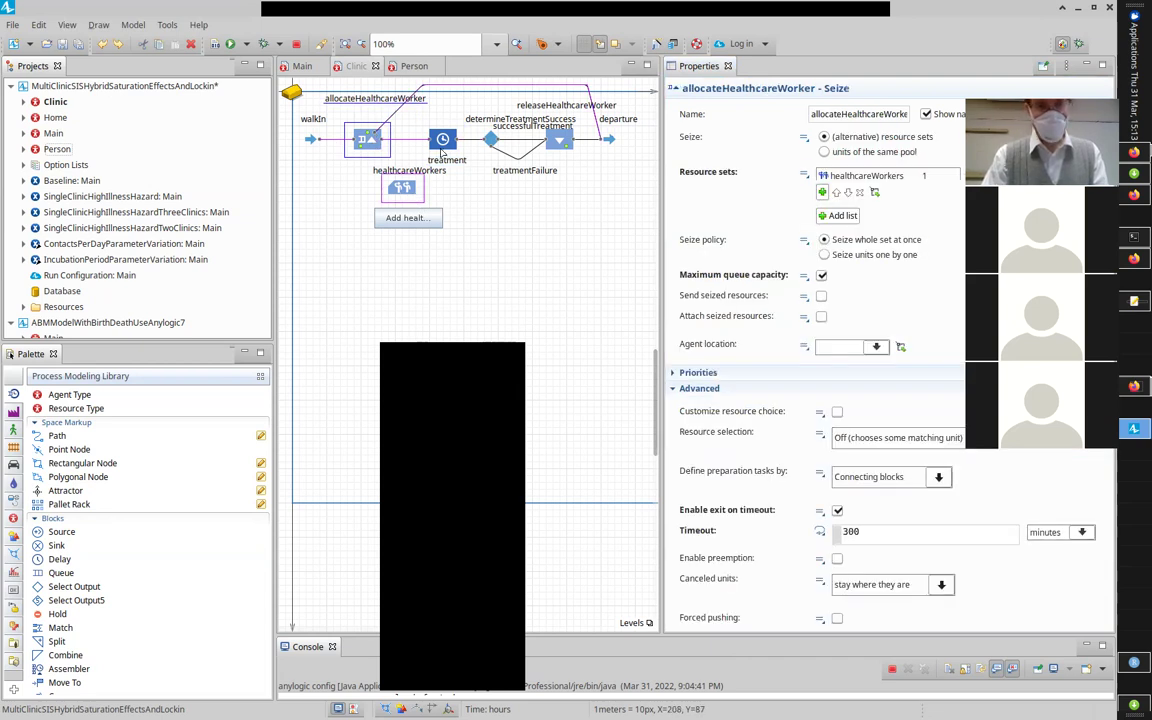
Step: Switch to the simulation window, resume the run while observing the first clinic's flowchart, and return to the top-level view
key(alt+Tab)
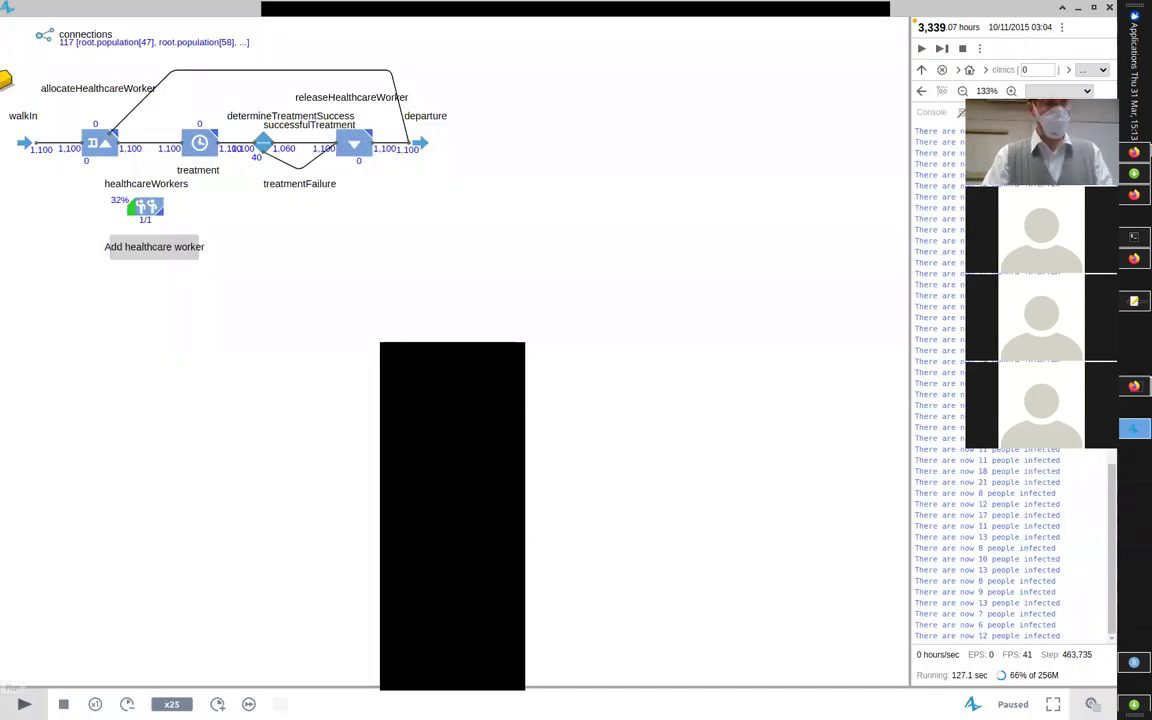
click(24, 704)
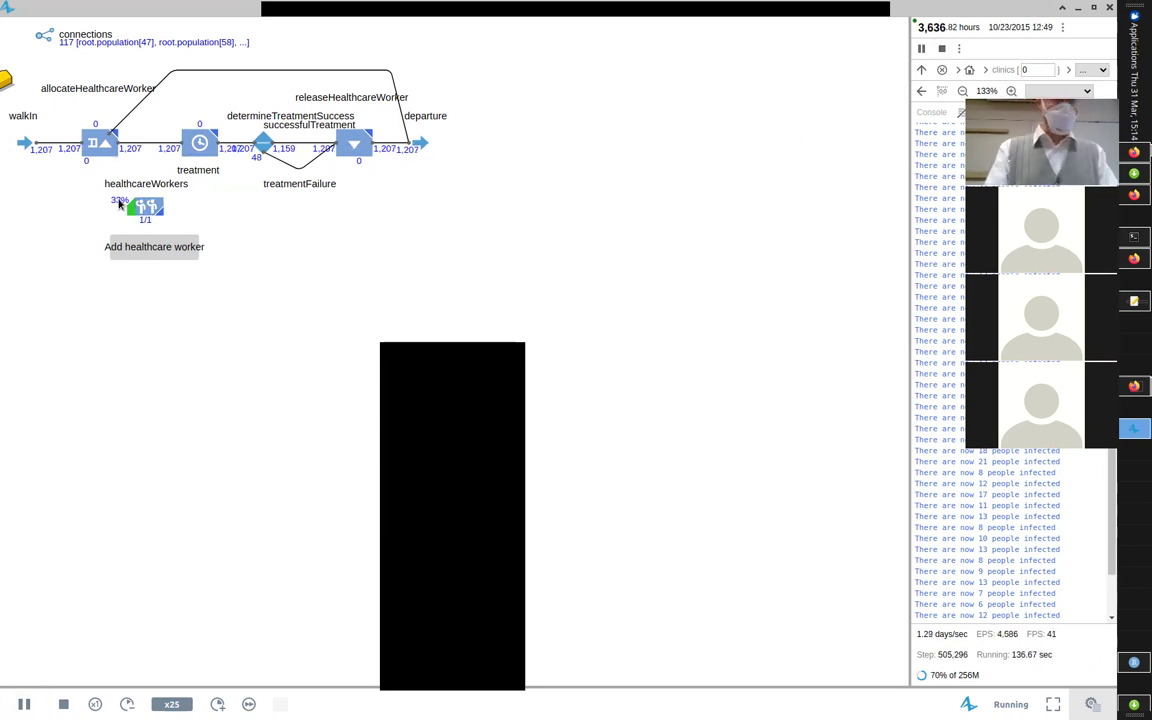
click(1097, 70)
click(1076, 92)
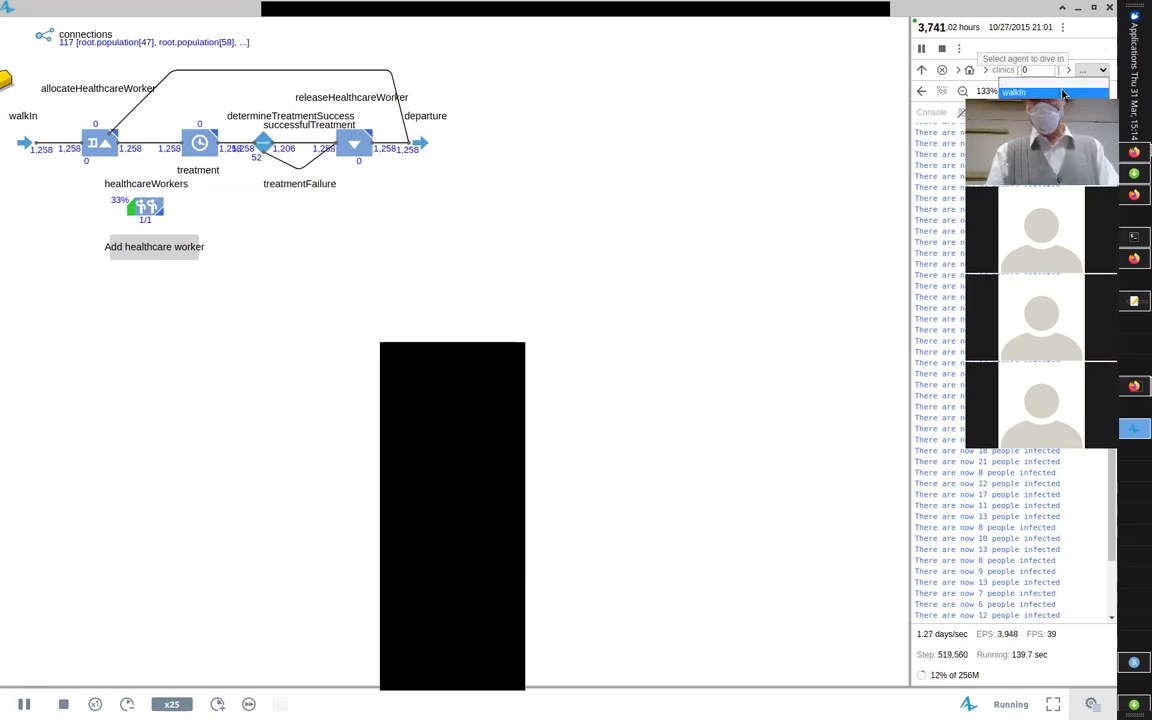
click(968, 71)
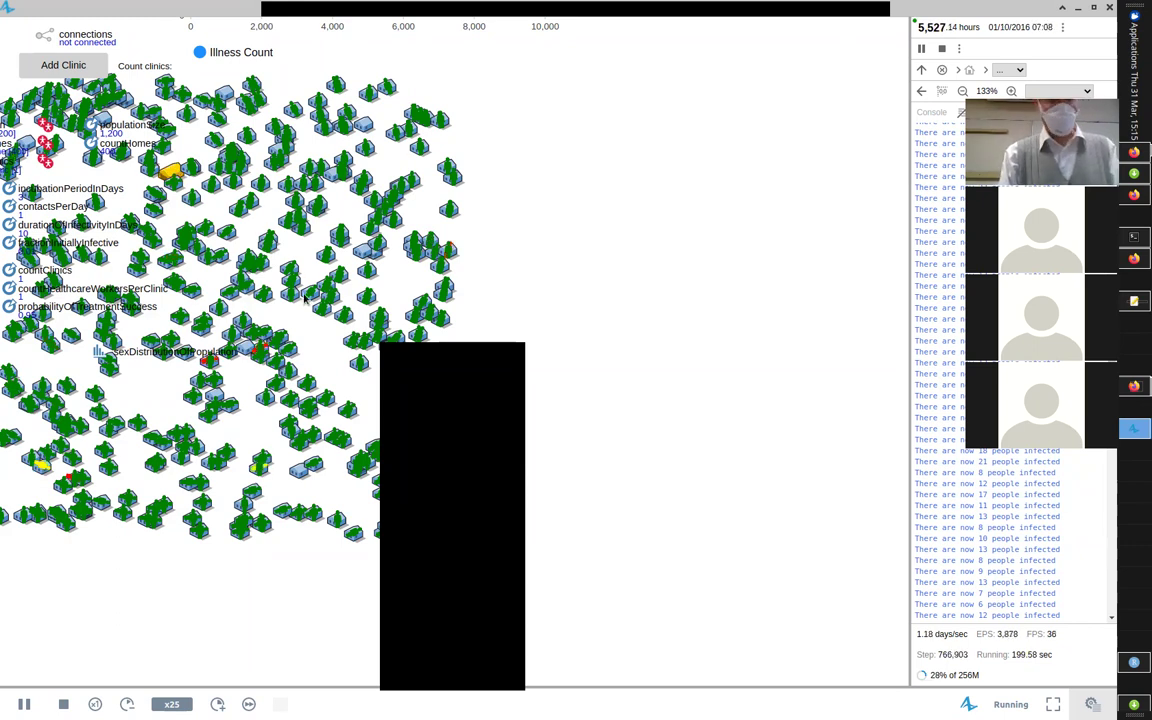
Step: Review the Person statecharts in the model editor and present the "5 Compelling Health Hybrid Model Patterns" slide before returning to AnyLogic
key(alt+Tab)
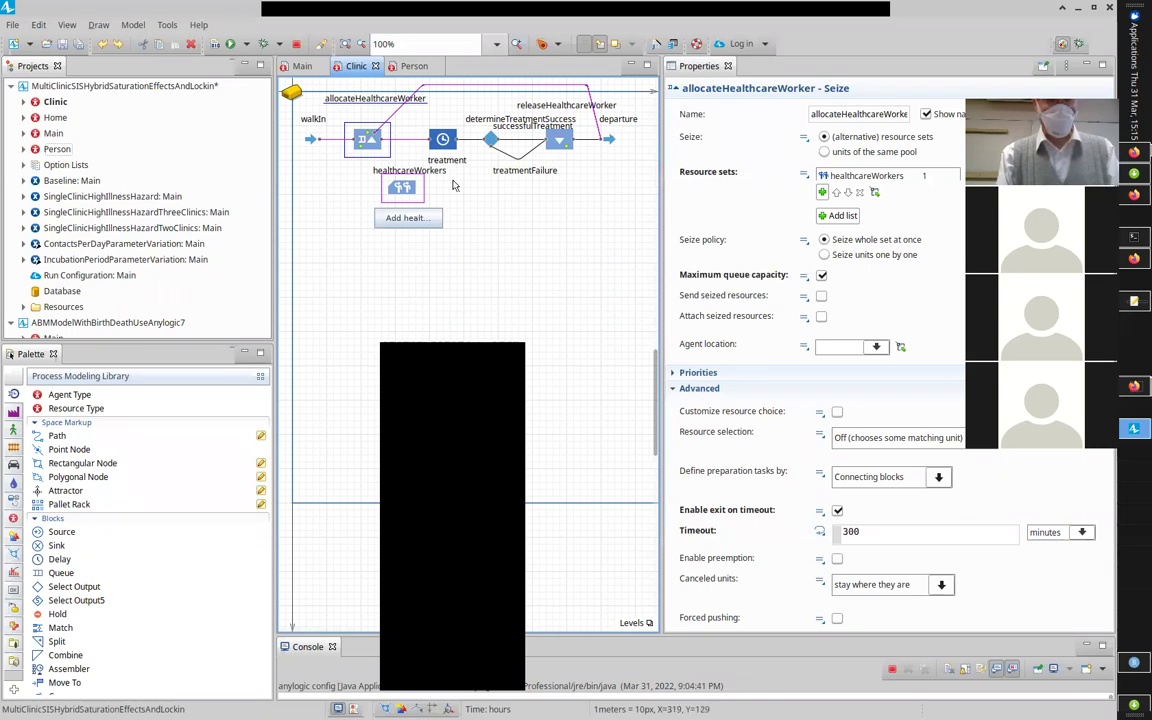
click(414, 66)
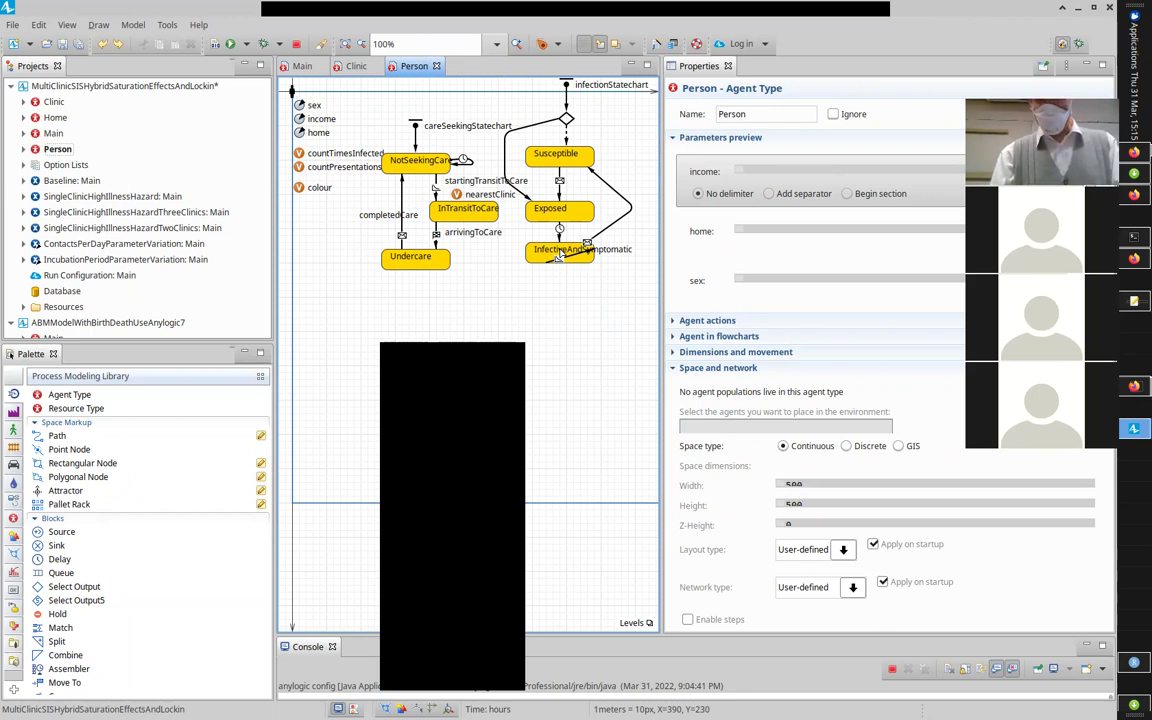
key(alt+Tab)
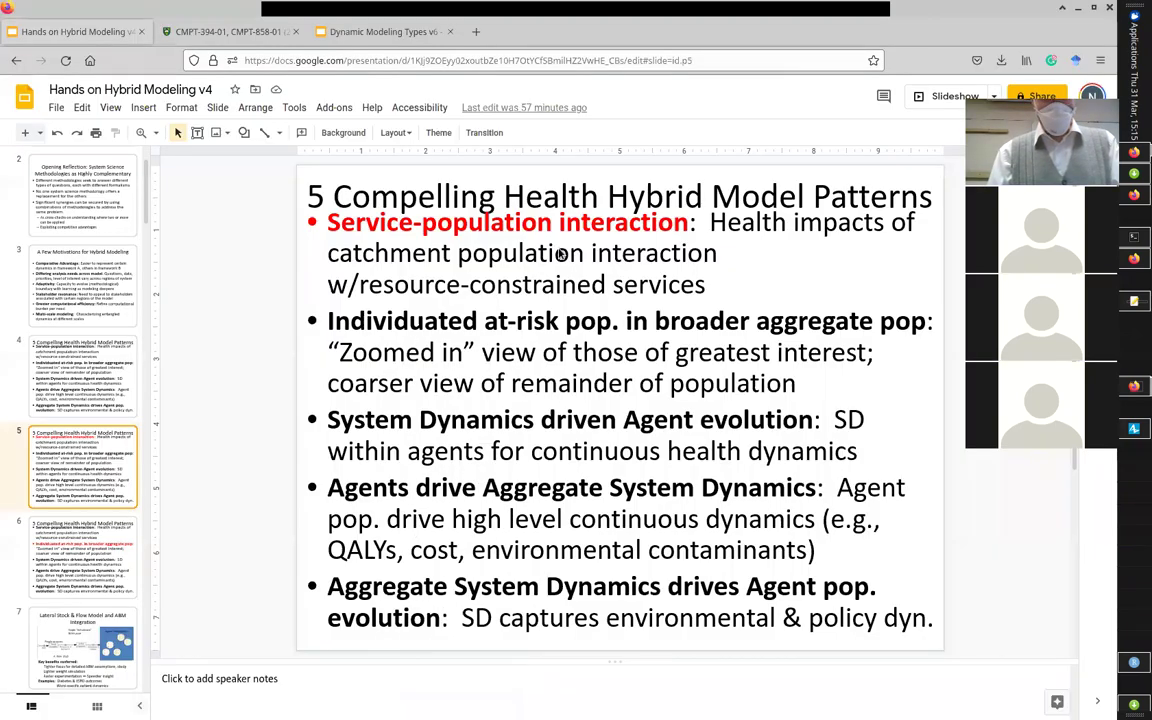
click(936, 97)
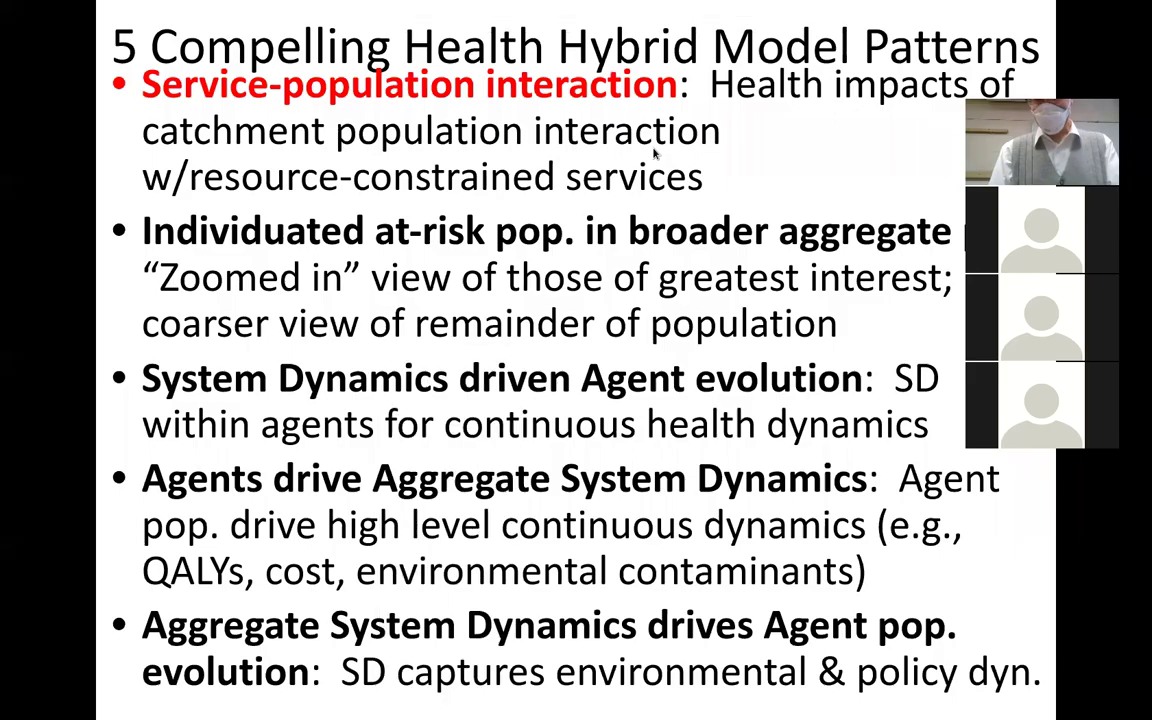
key(super+d)
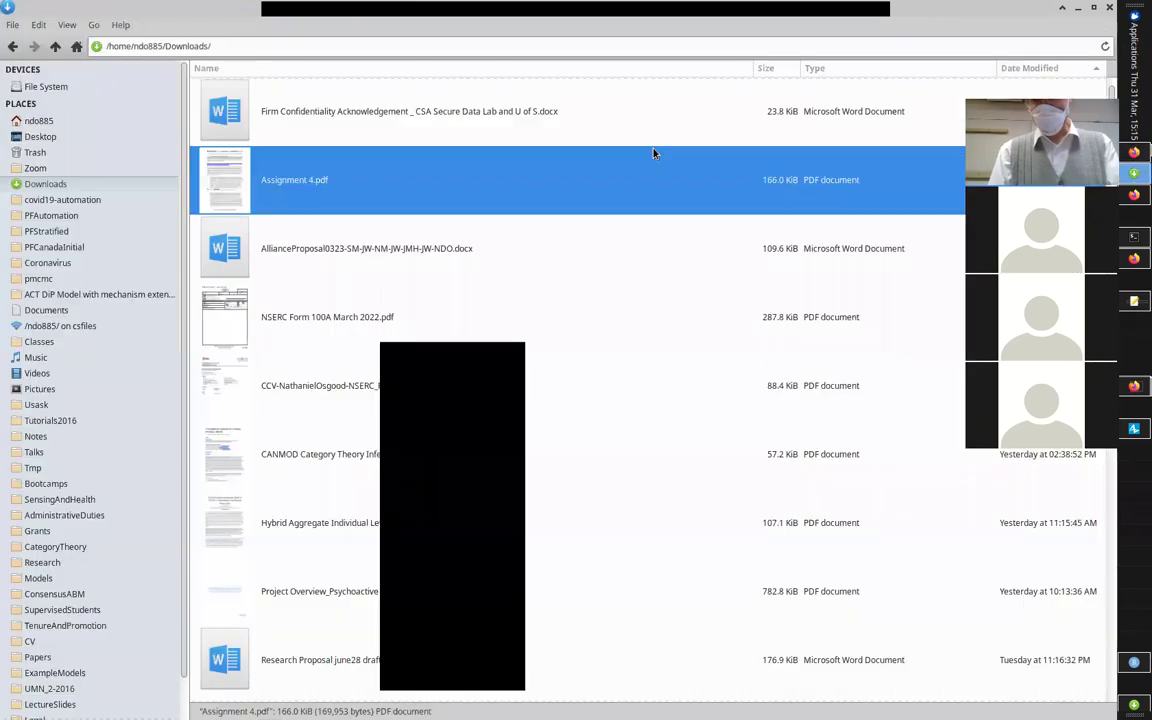
key(alt+Tab)
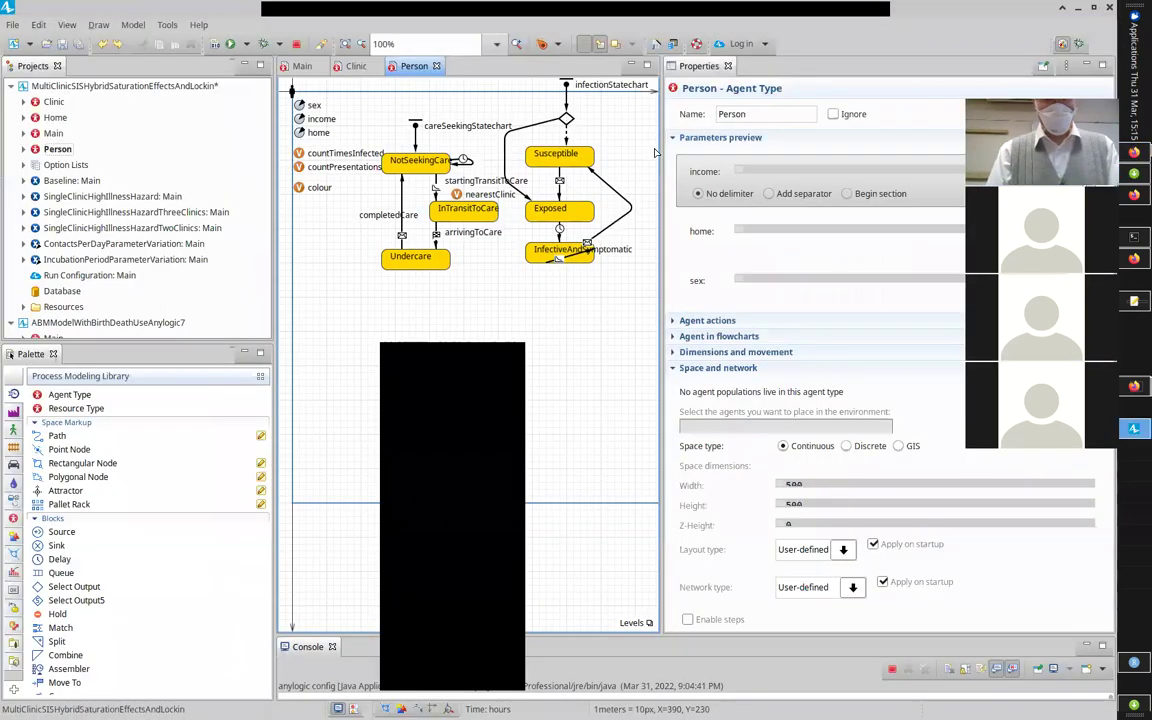
Step: Return to the running simulation and add two more clinics to the model
key(alt+Tab)
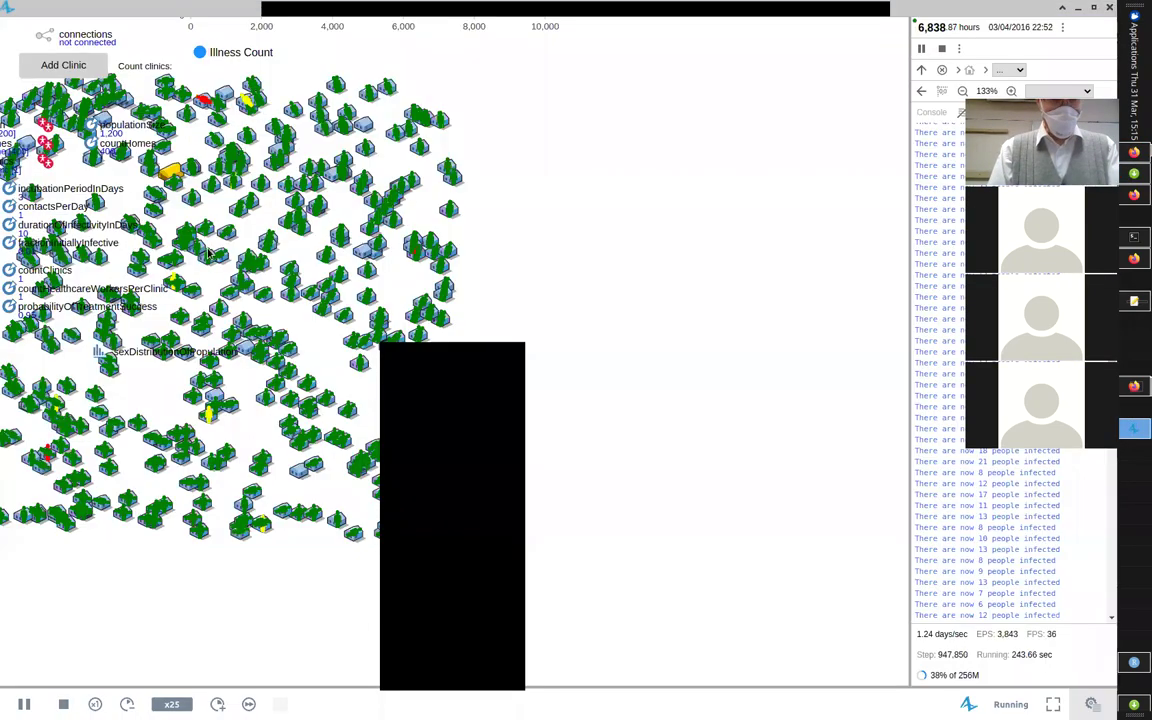
click(80, 65)
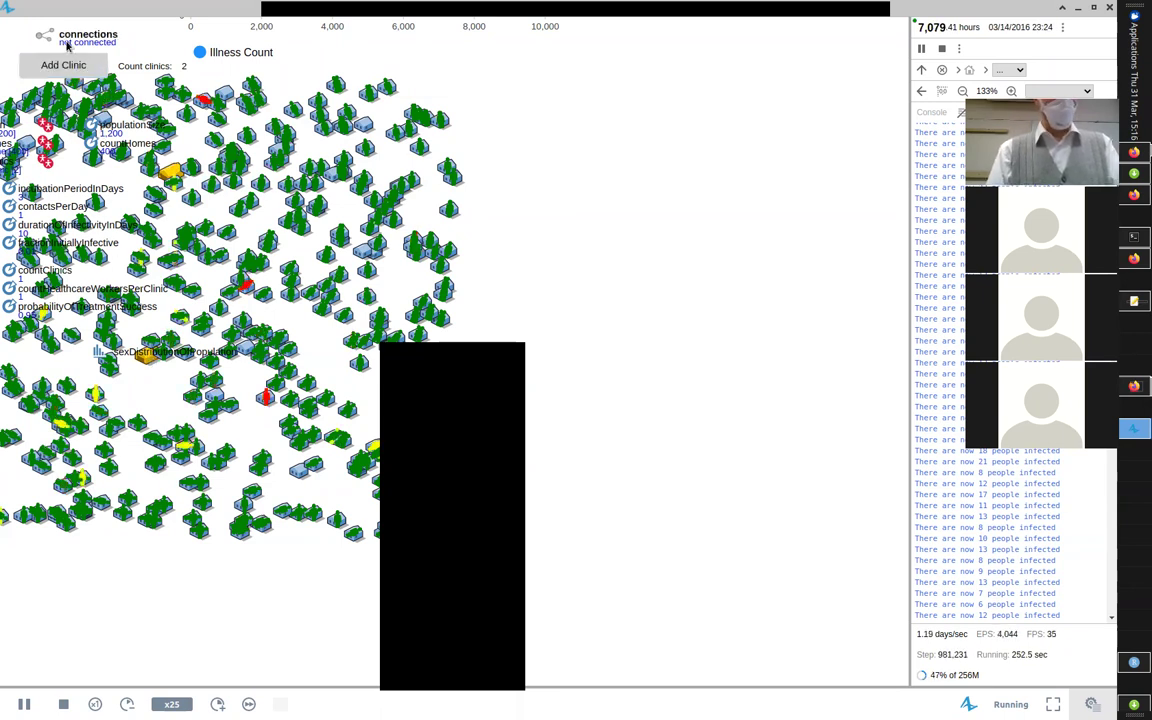
click(66, 68)
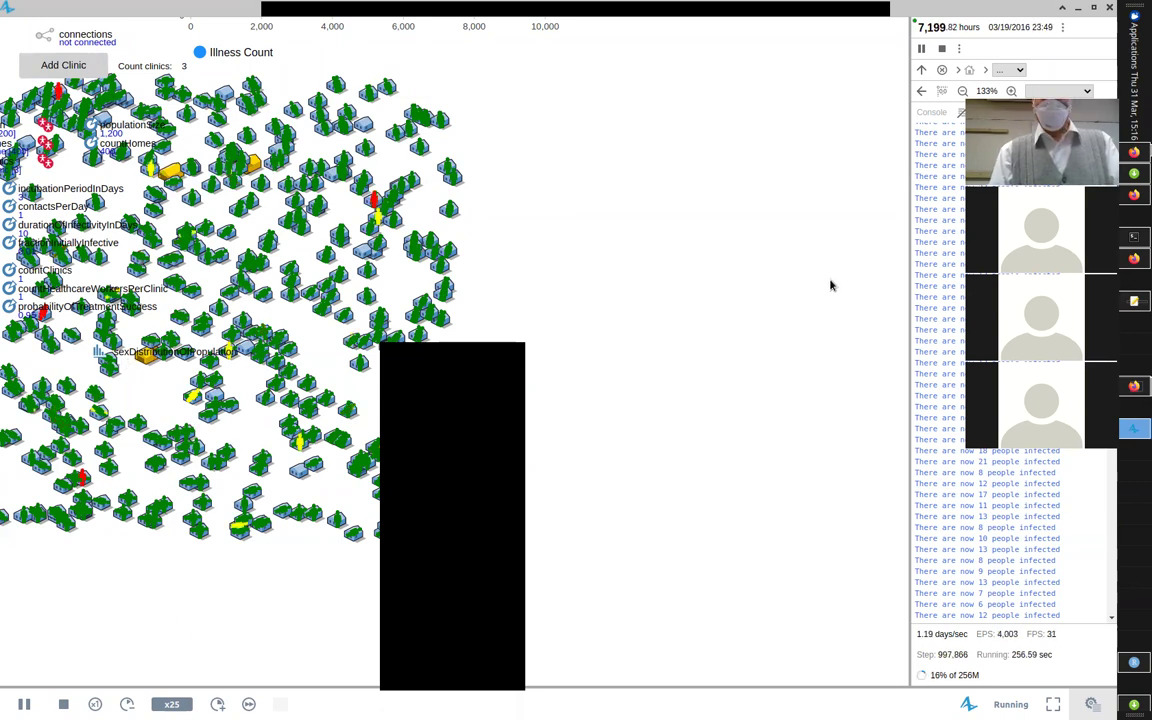
Step: Dive into the clinics population and show the flowchart of the clinic at index 2
click(1016, 71)
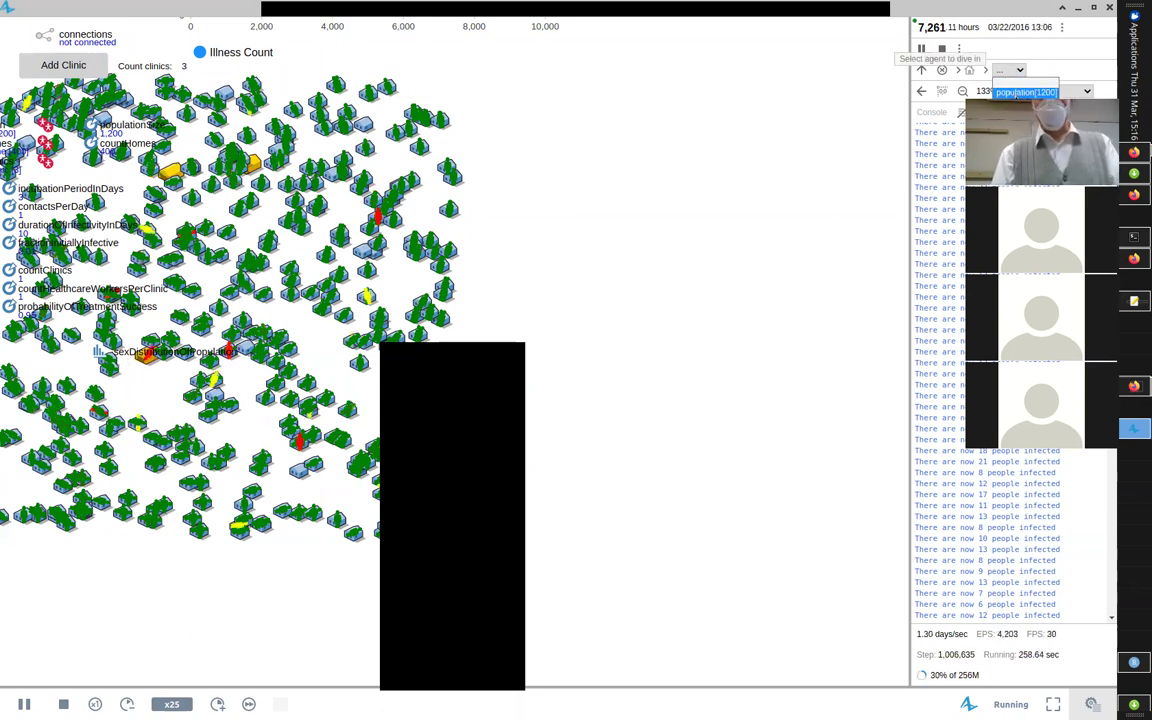
click(1017, 93)
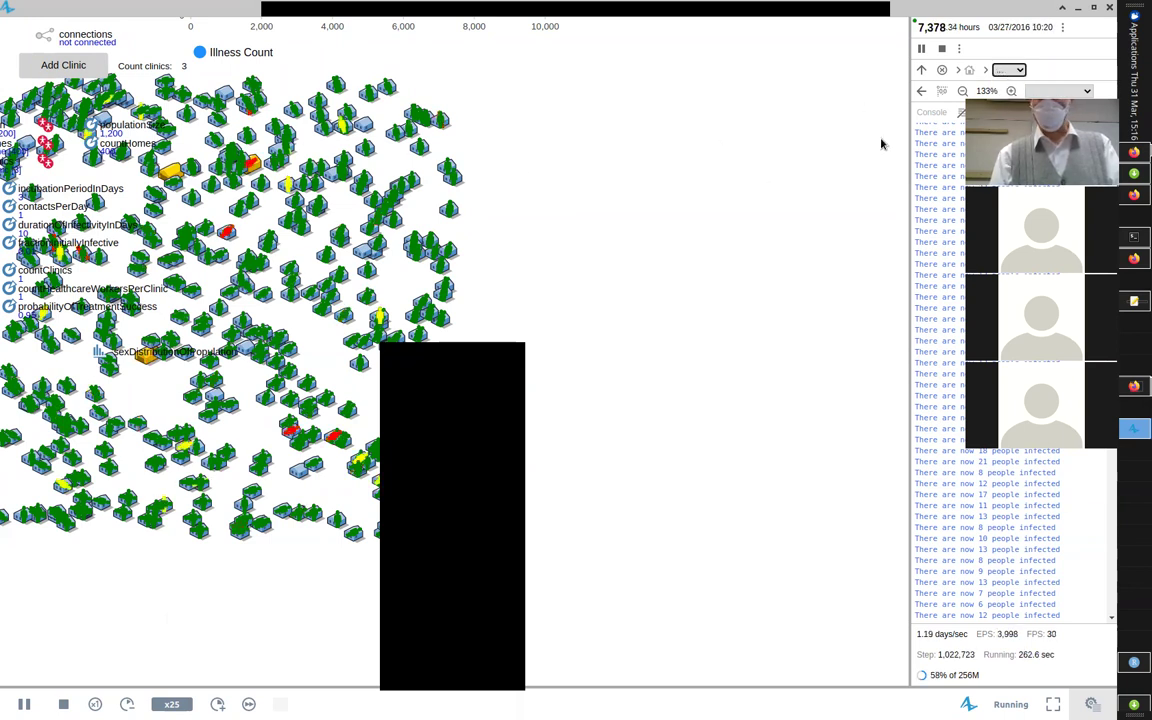
click(1003, 69)
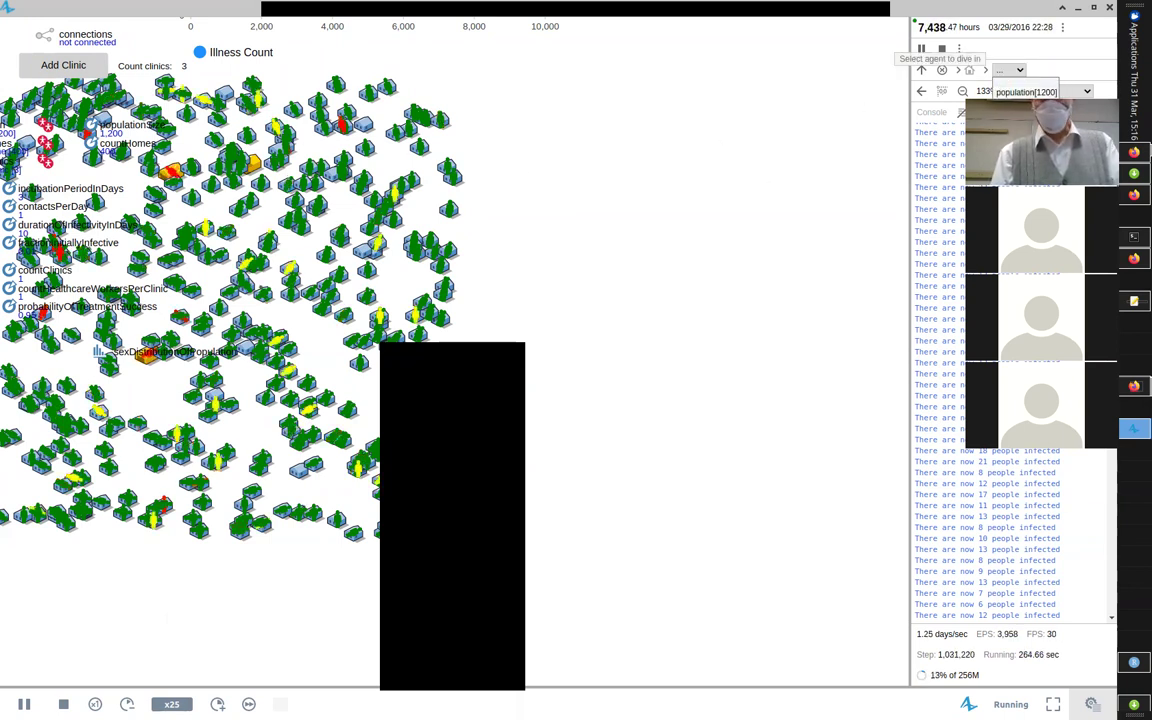
click(1022, 92)
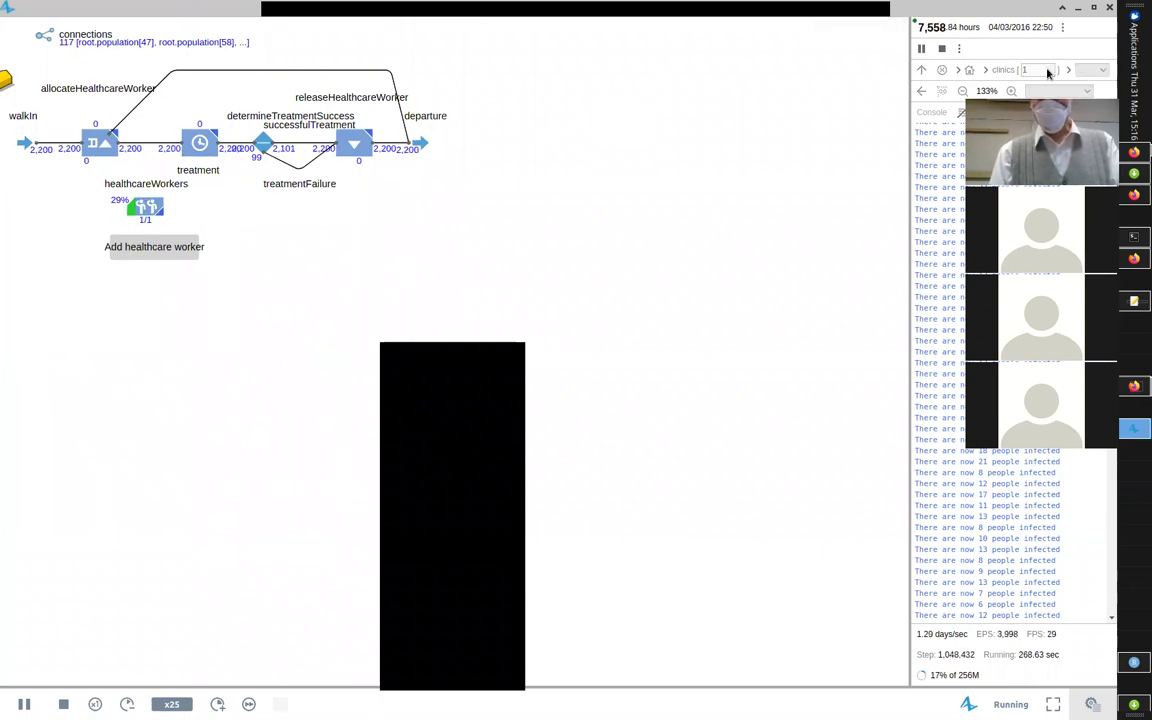
click(1048, 70)
click(1051, 70)
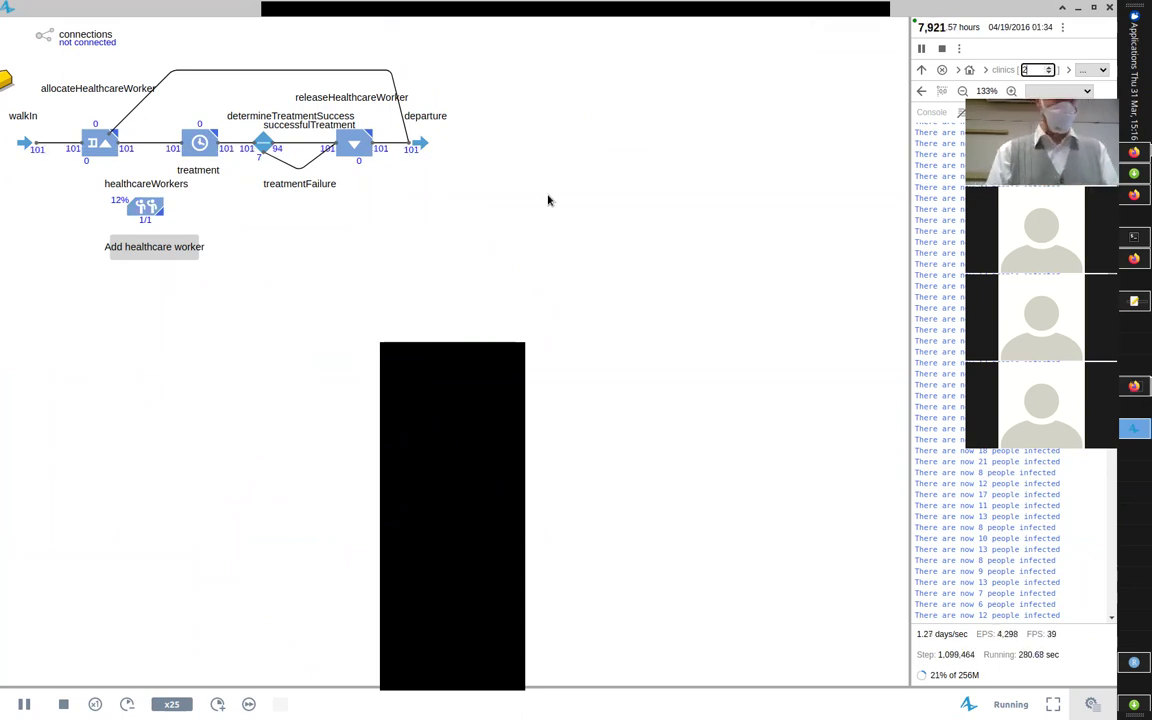
Step: Add two healthcare workers to the clinic at index 2, with its full flowchart in view
drag(307, 112, 423, 119)
click(288, 257)
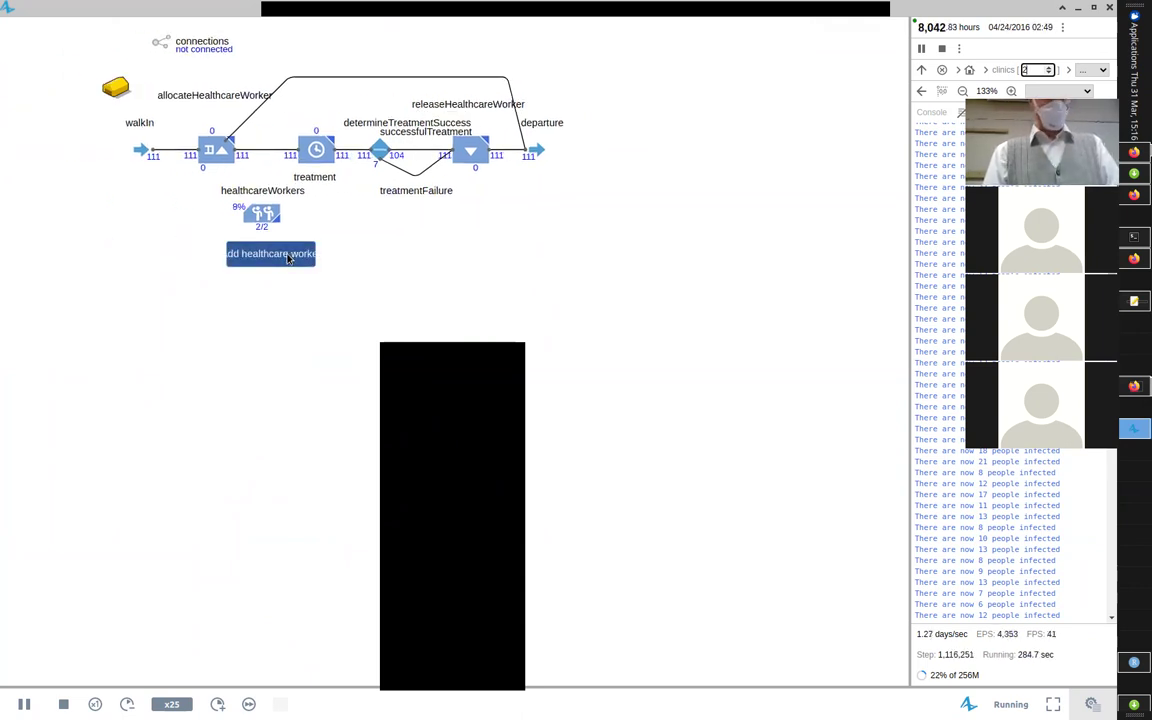
click(271, 259)
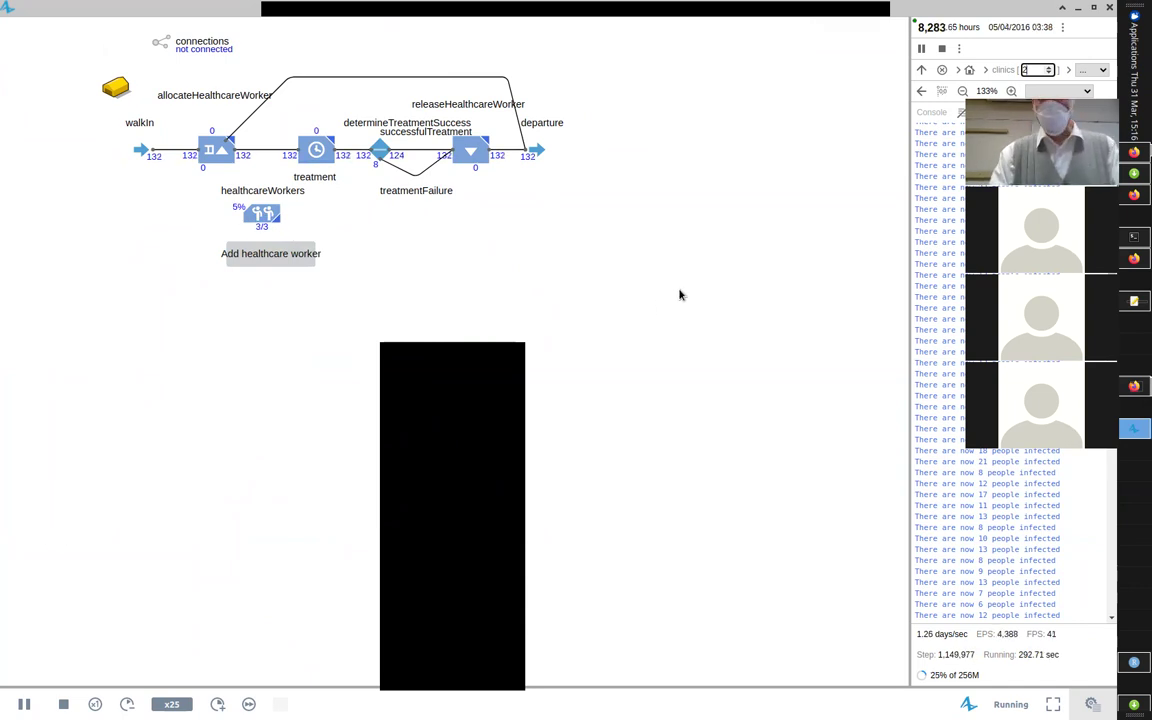
Step: Return to the top-level view and raise the simulation speed to x1000
click(969, 69)
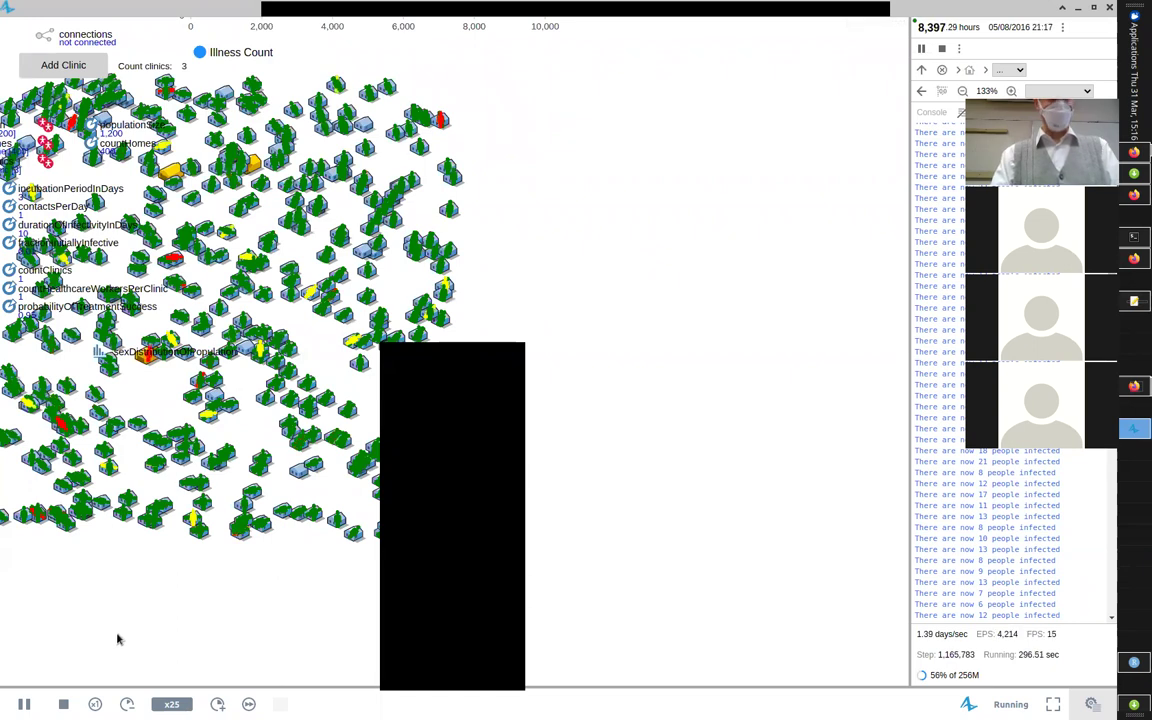
click(217, 704)
click(217, 704)
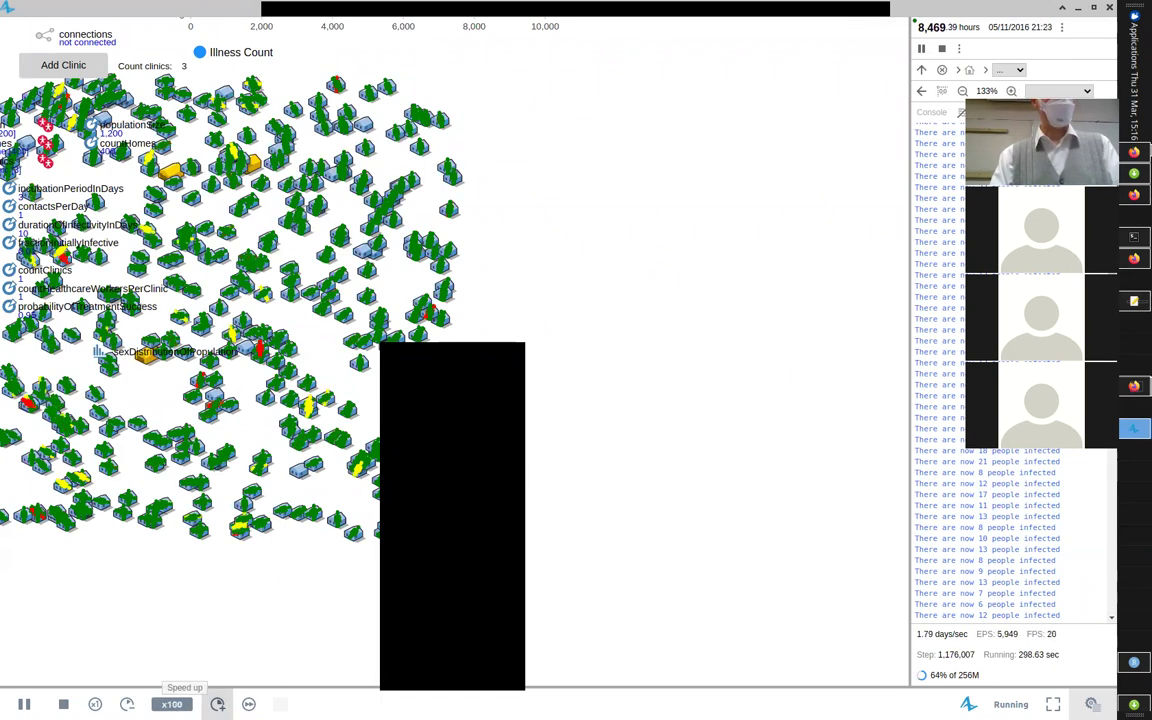
click(217, 704)
click(217, 704)
click(217, 704)
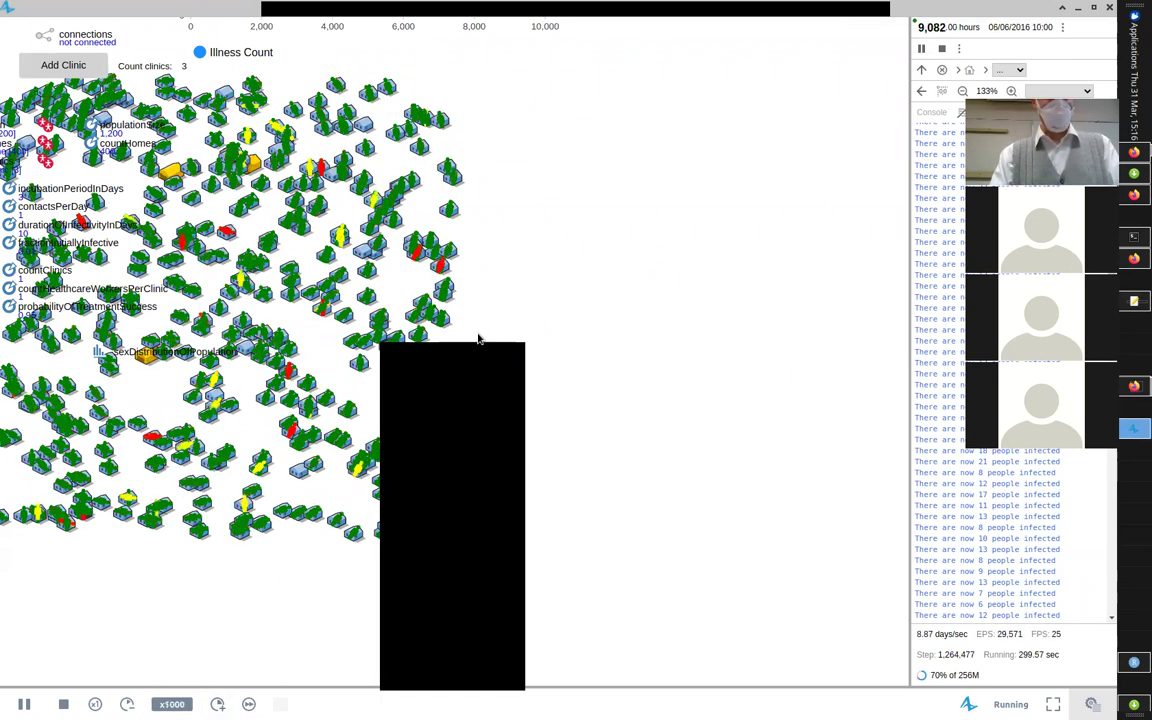
Step: Examine the Illness Count chart together with the population map, and add a fourth clinic to the running model
scroll(478, 337, up, 3)
scroll(519, 461, up, 1)
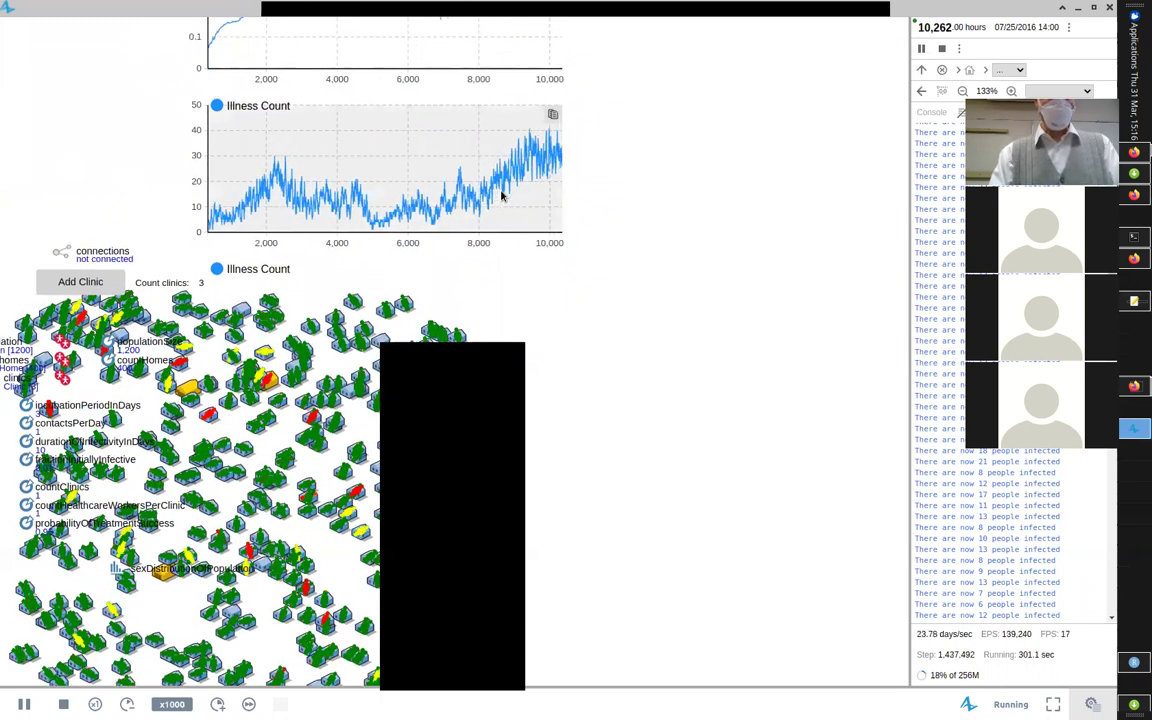
scroll(558, 330, up, 1)
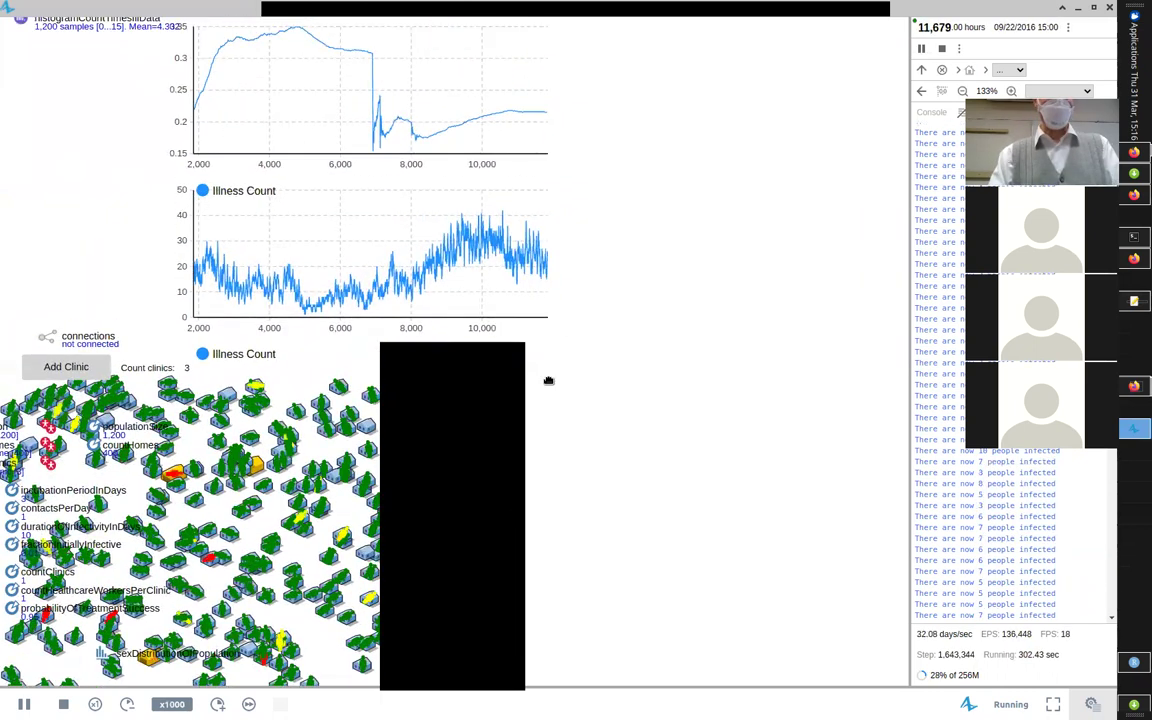
scroll(547, 297, down, 1)
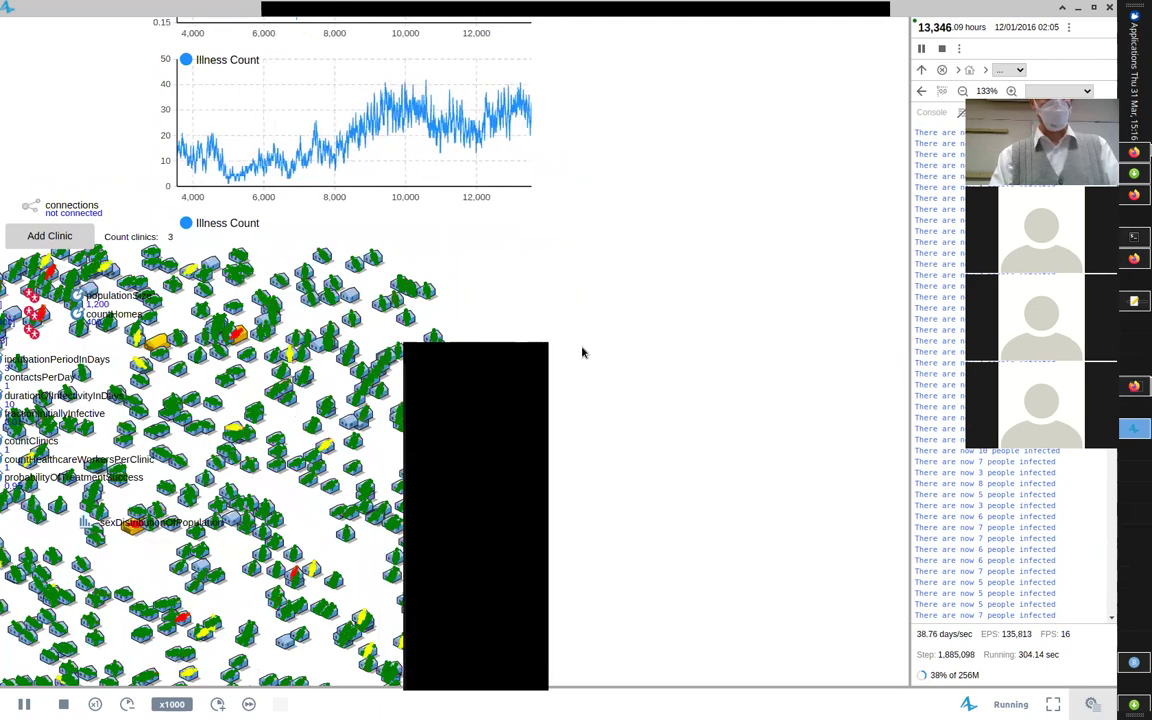
scroll(514, 368, down, 1)
scroll(514, 368, left, 1)
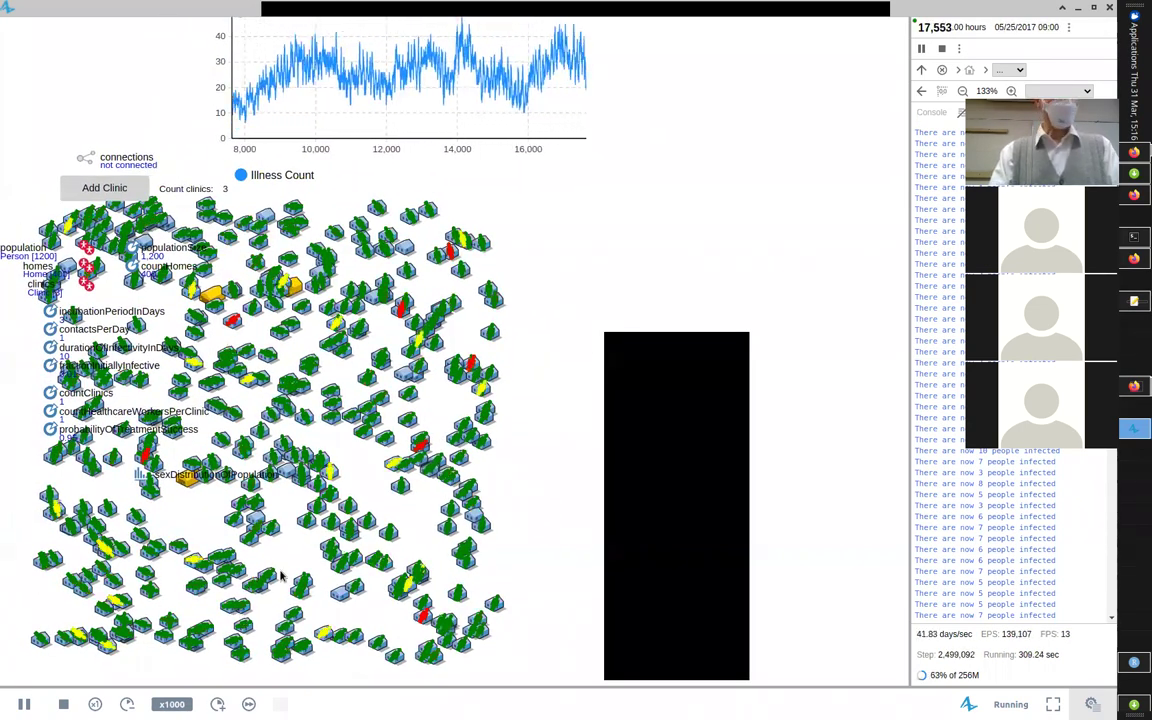
scroll(281, 566, down, 1)
scroll(127, 296, up, 2)
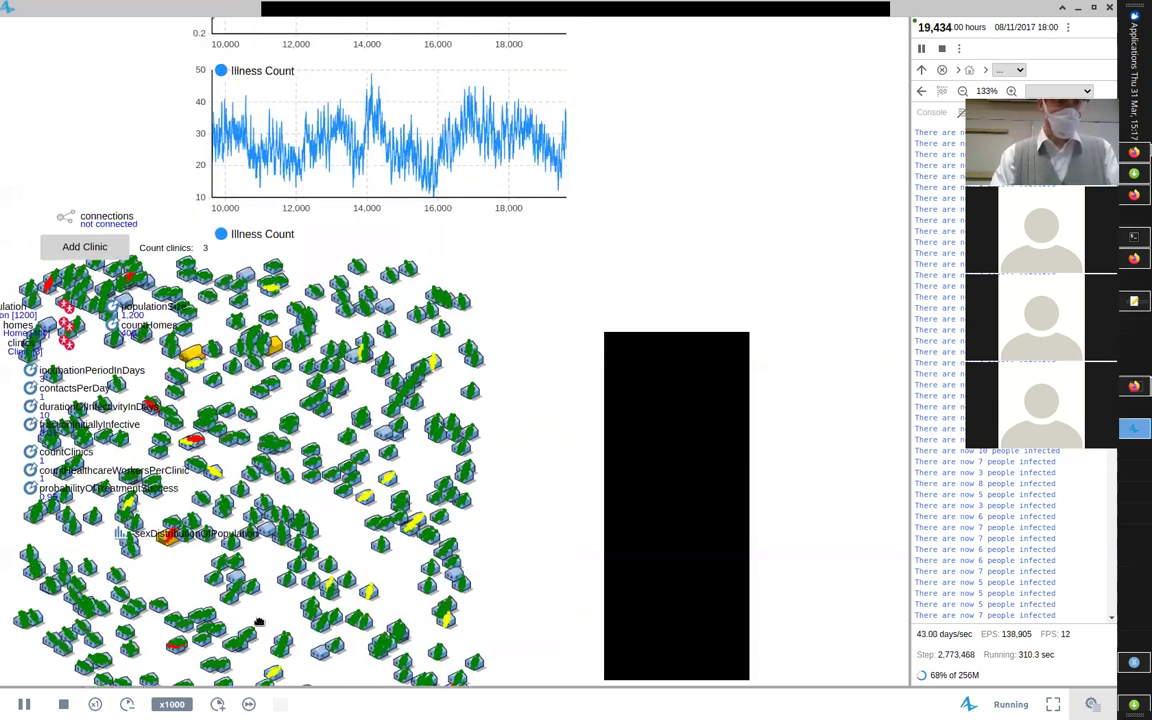
click(90, 248)
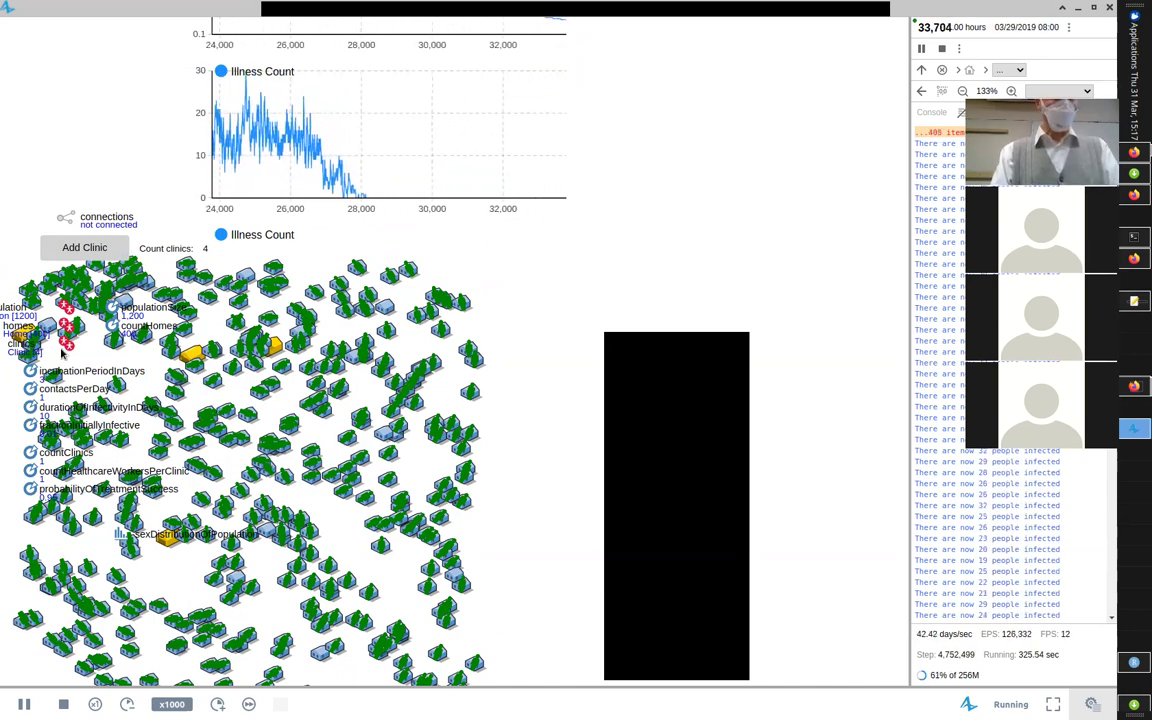
Step: Pause and close the multi-clinic simulation run, and switch to the slide on five compelling health hybrid model patterns
click(24, 704)
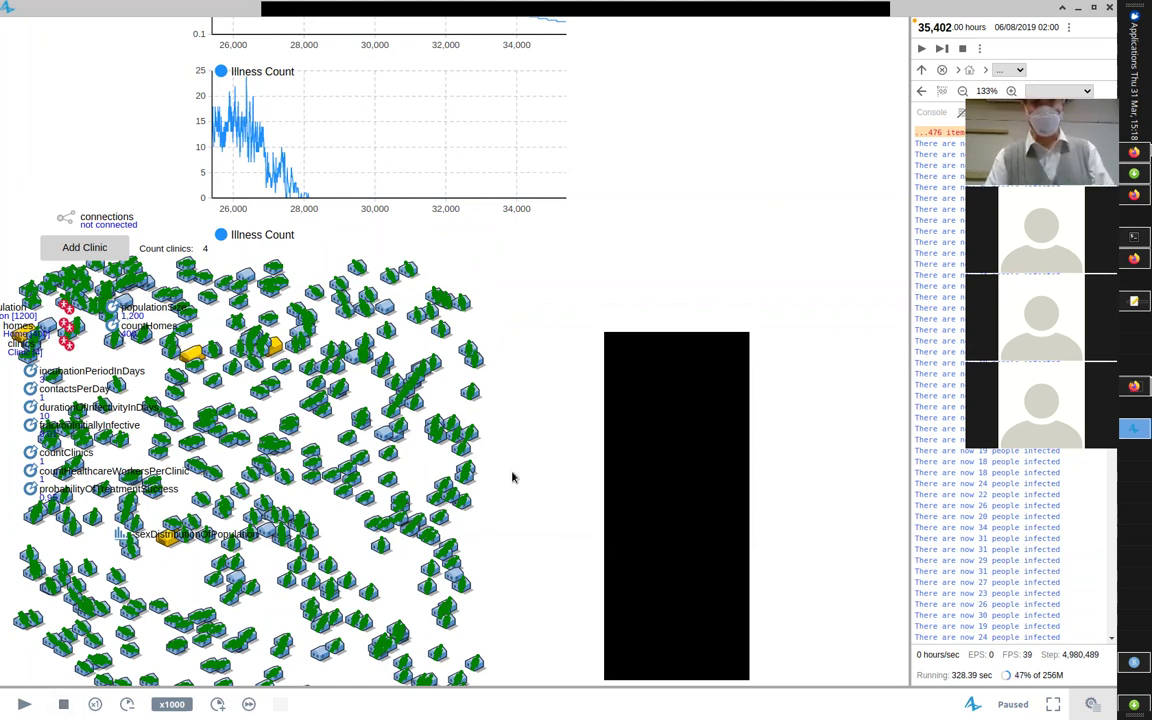
click(1113, 8)
click(1141, 632)
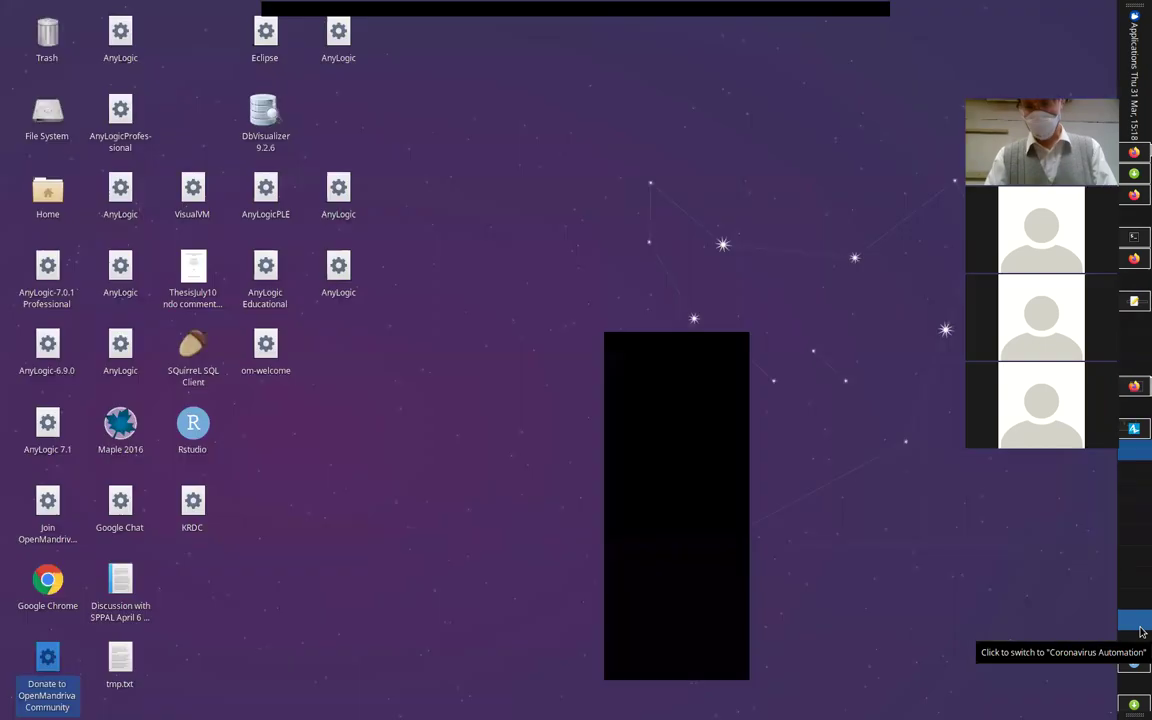
click(1141, 632)
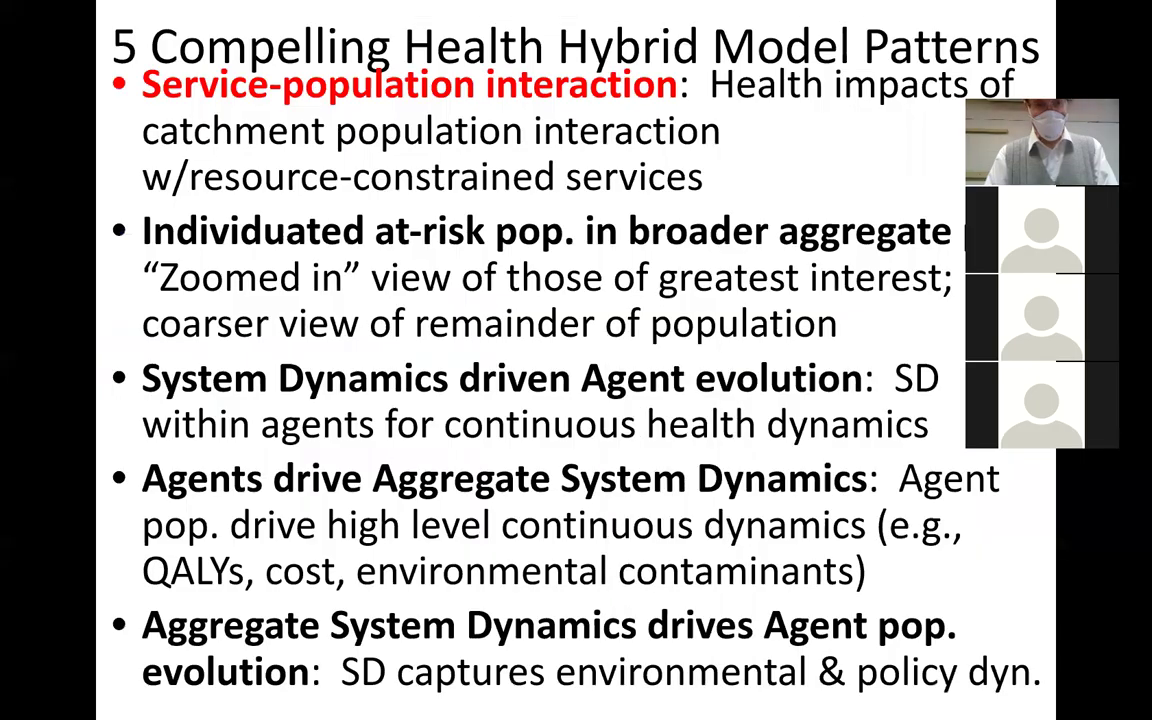
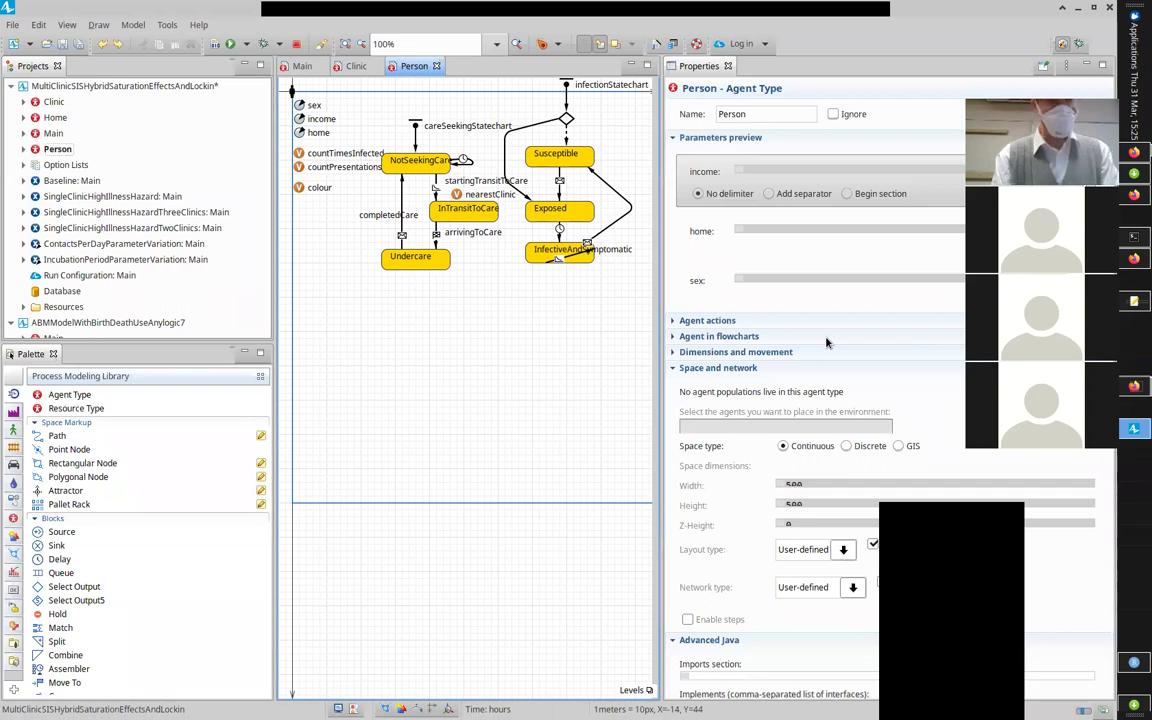
Step: Open BuddingHybridSDABMModel.alp from the HybridModels folder and view its Main diagram enlarged before restoring the layout
click(14, 25)
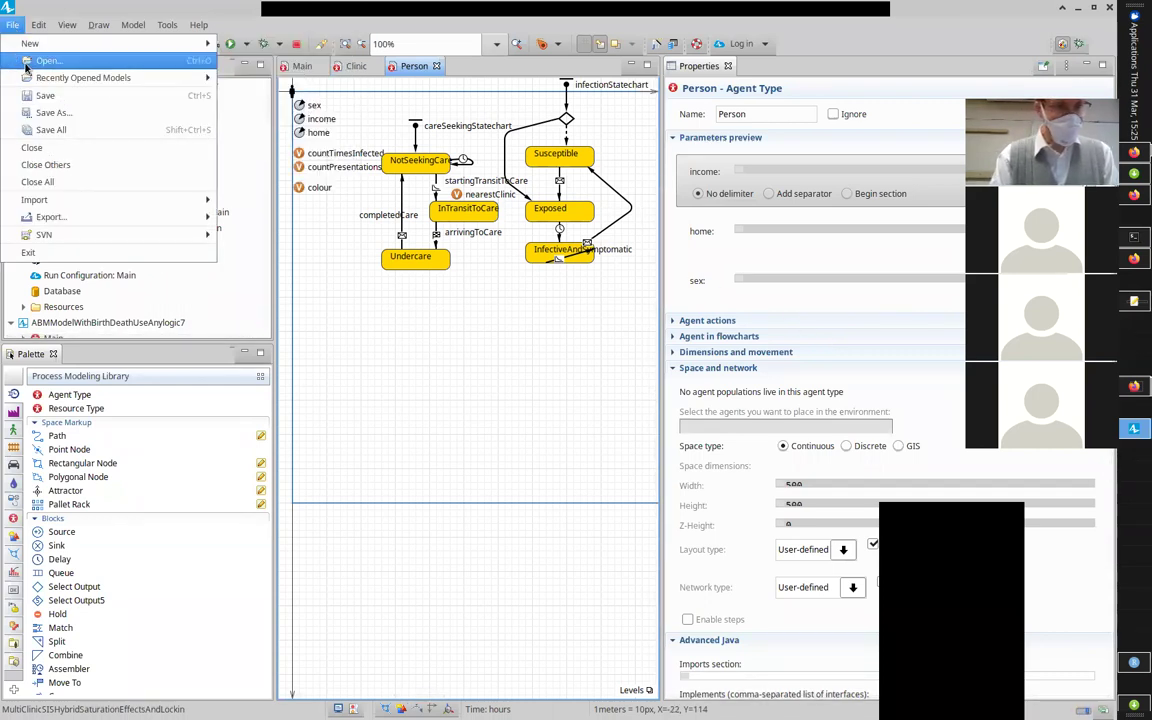
click(27, 62)
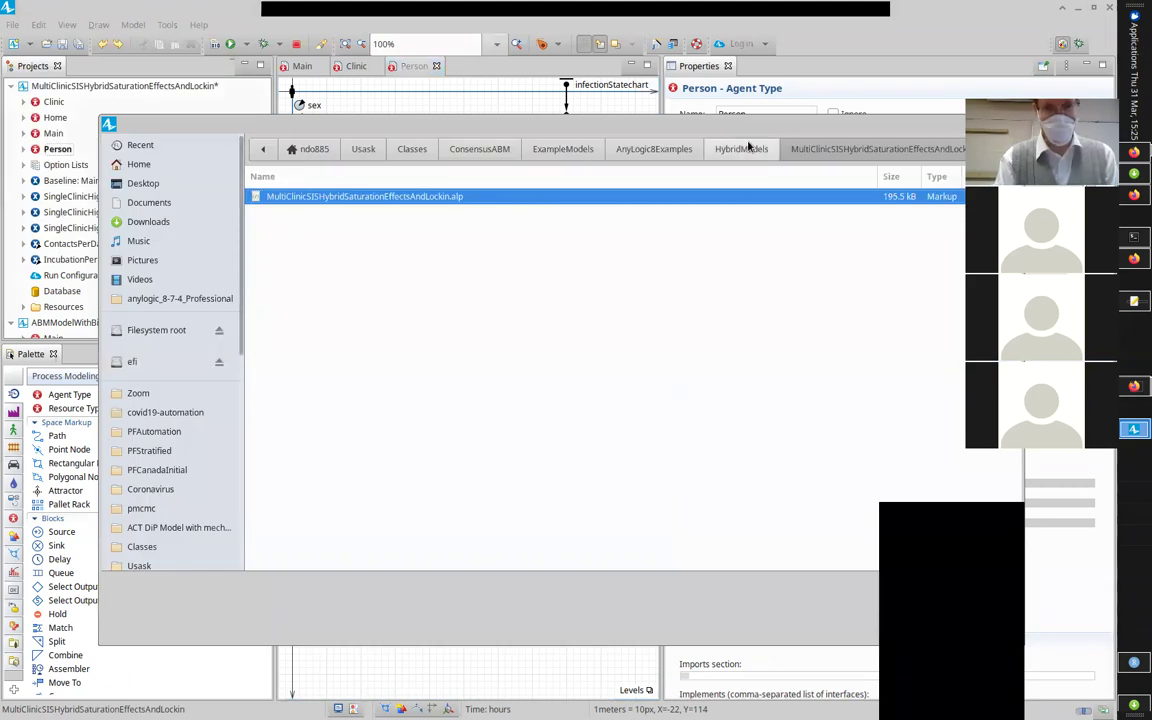
click(745, 148)
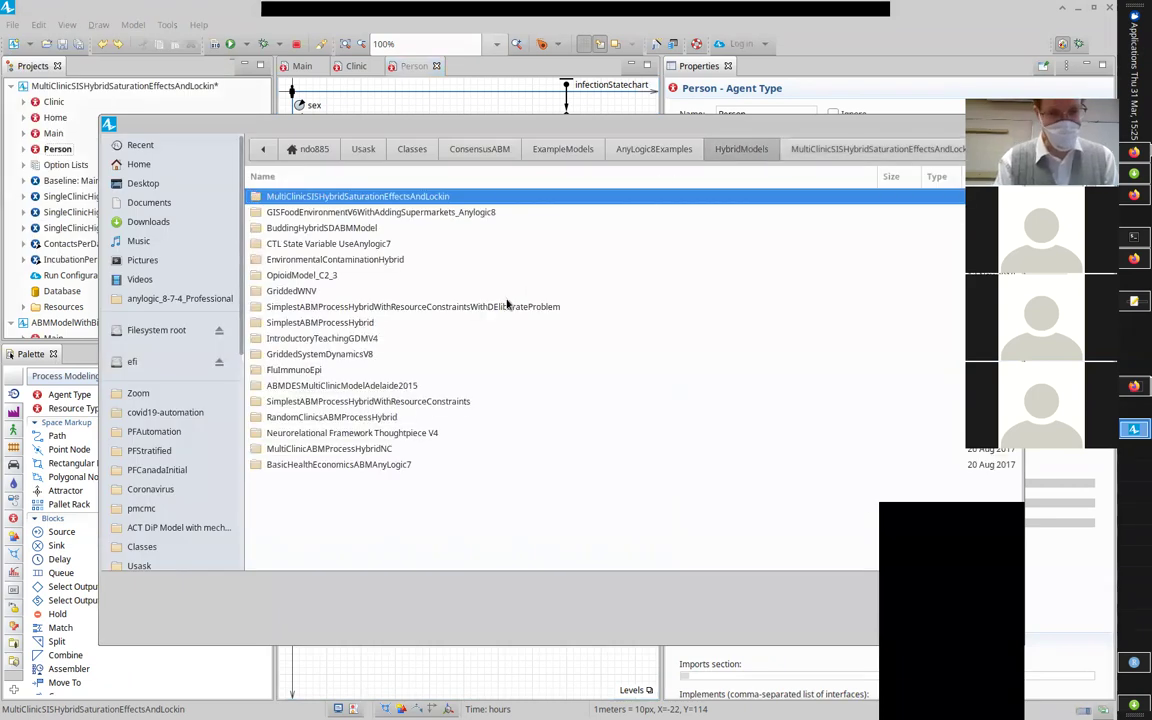
click(308, 229)
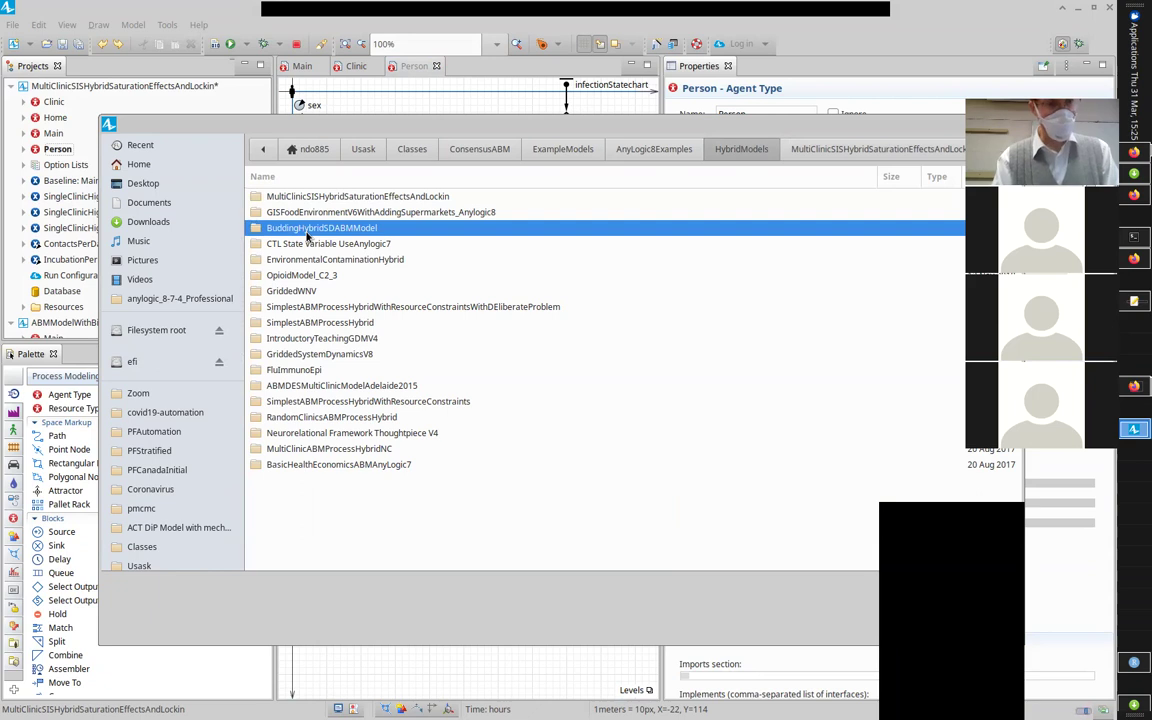
double_click(308, 229)
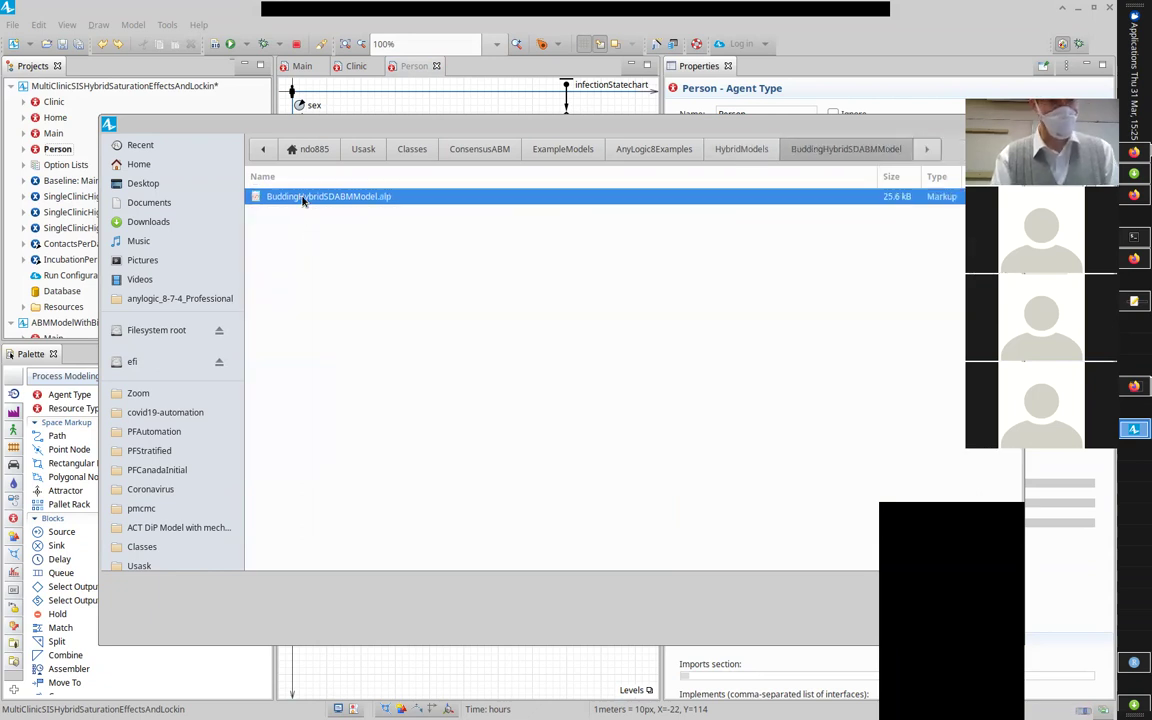
double_click(304, 198)
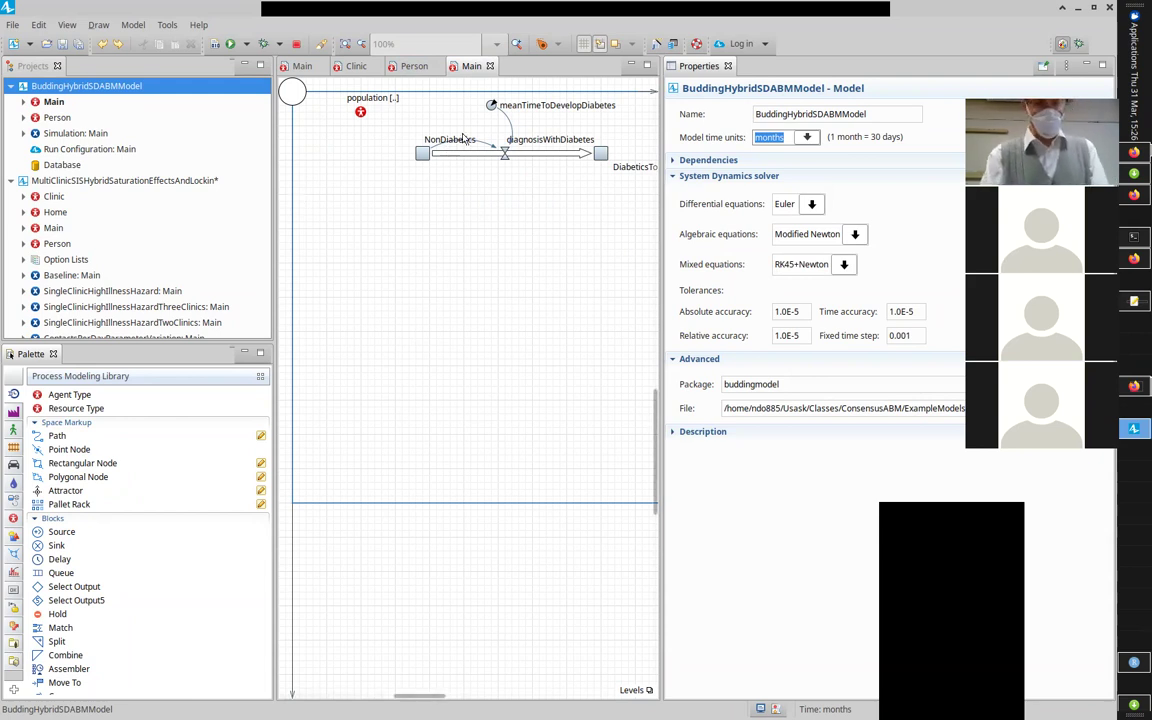
double_click(465, 68)
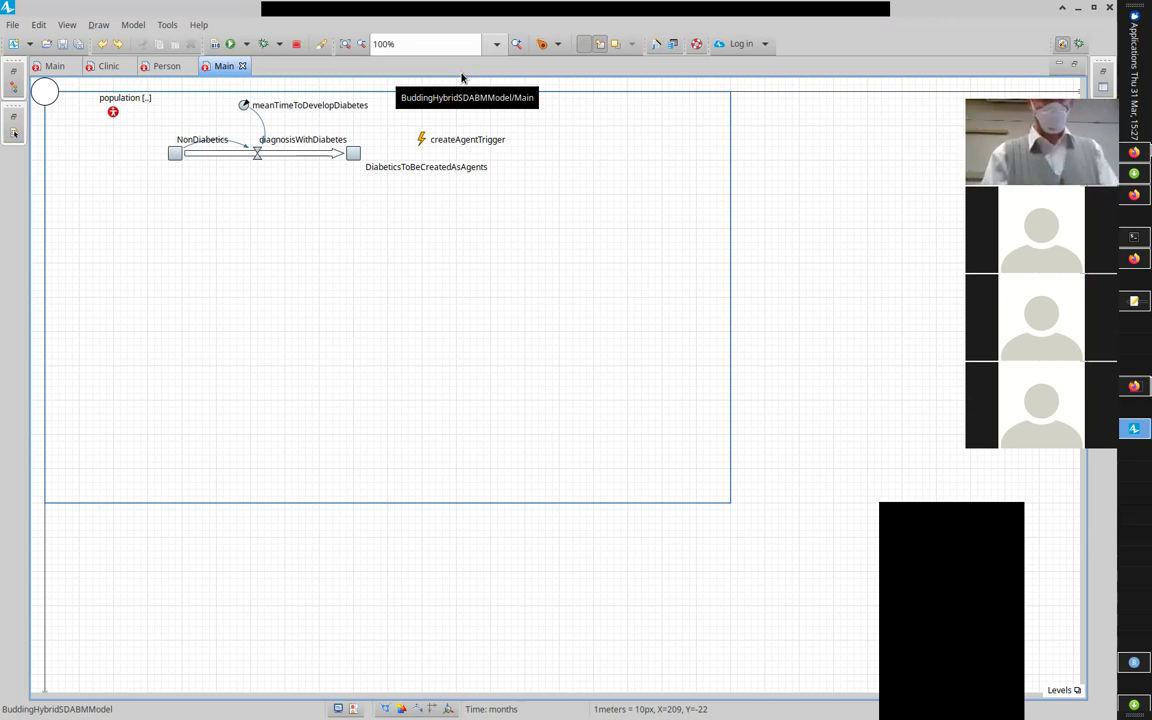
double_click(233, 69)
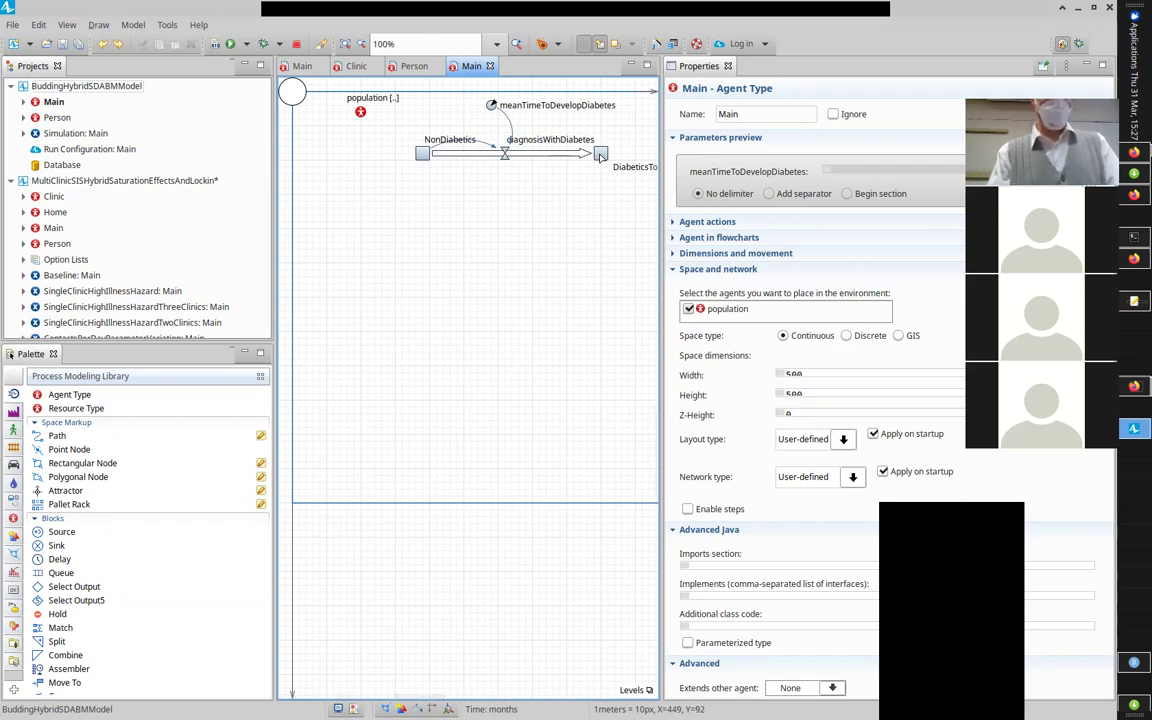
click(78, 133)
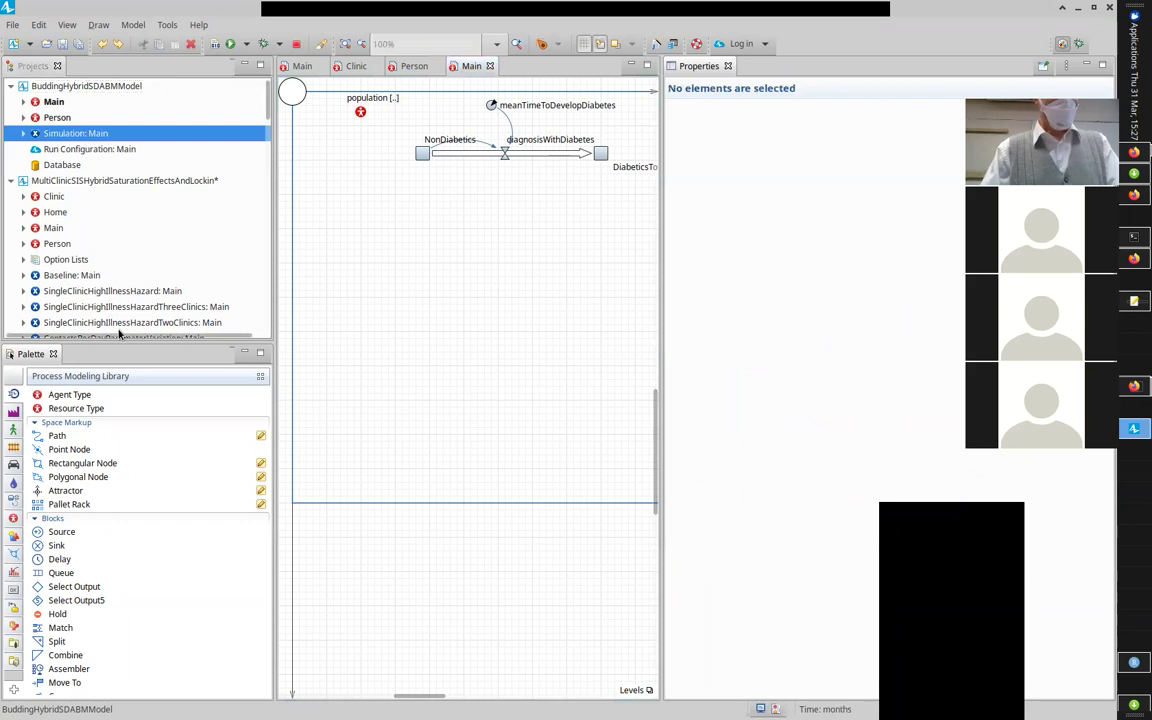
right_click(96, 138)
click(116, 360)
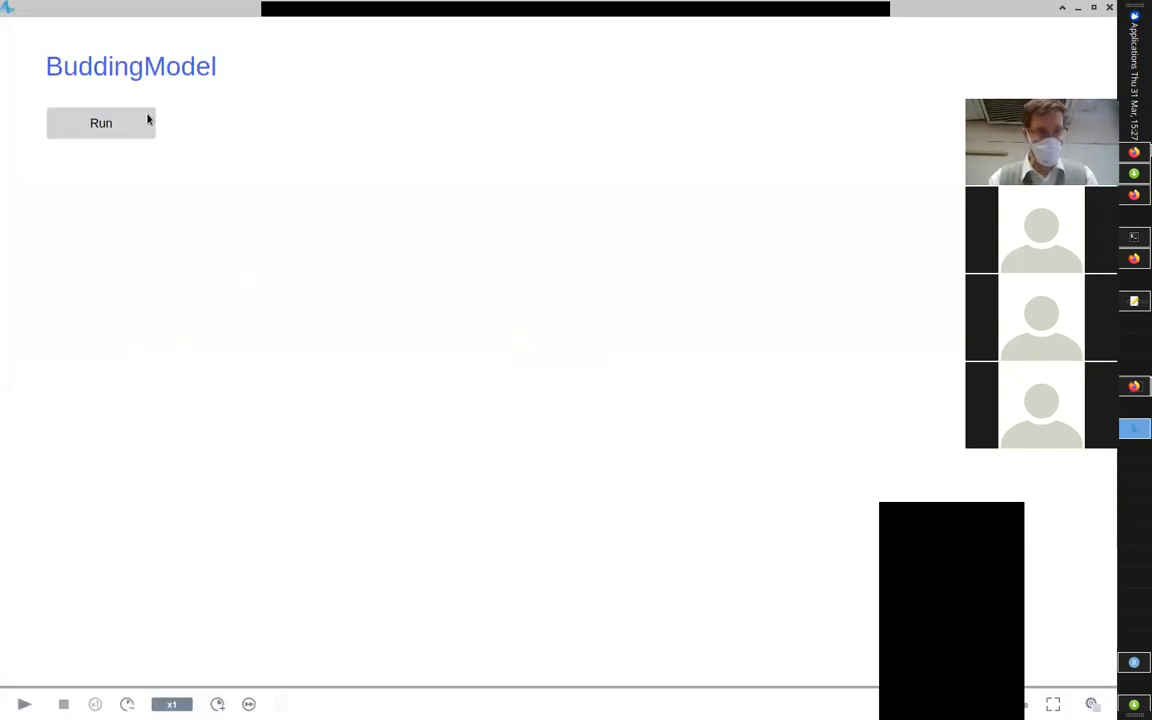
click(147, 120)
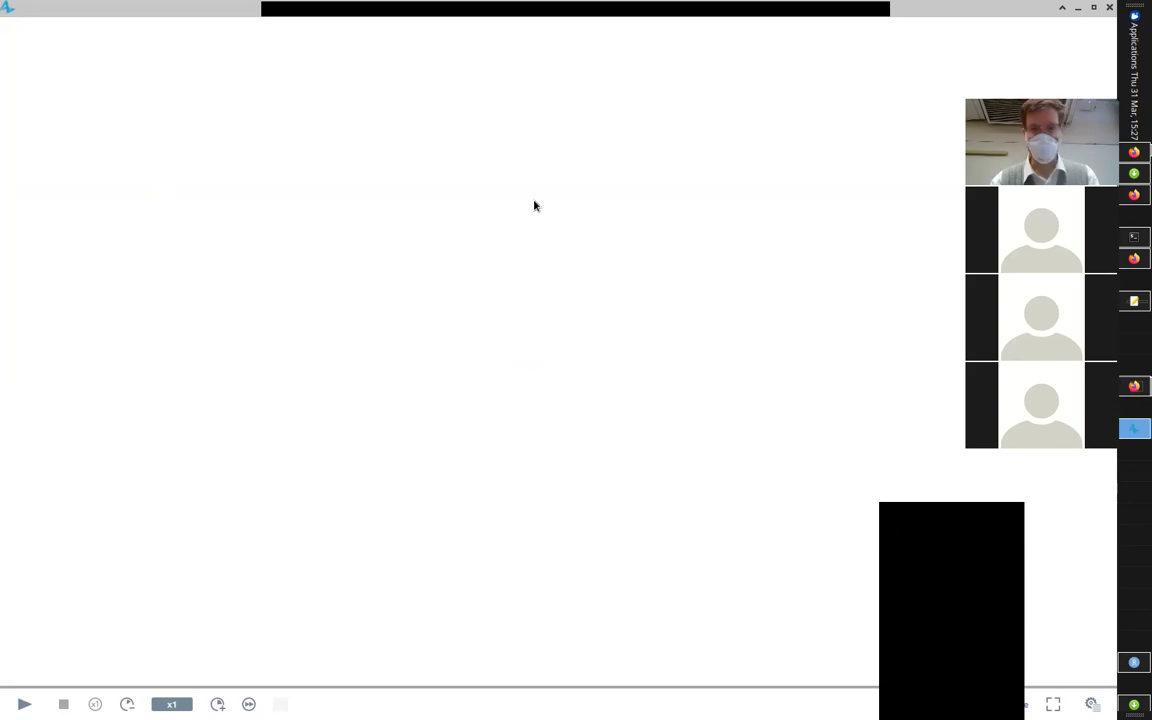
click(1109, 7)
Step: Run the Simulation experiment of BuddingHybridSDABMModel and pause it at about 12.6 months
right_click(58, 137)
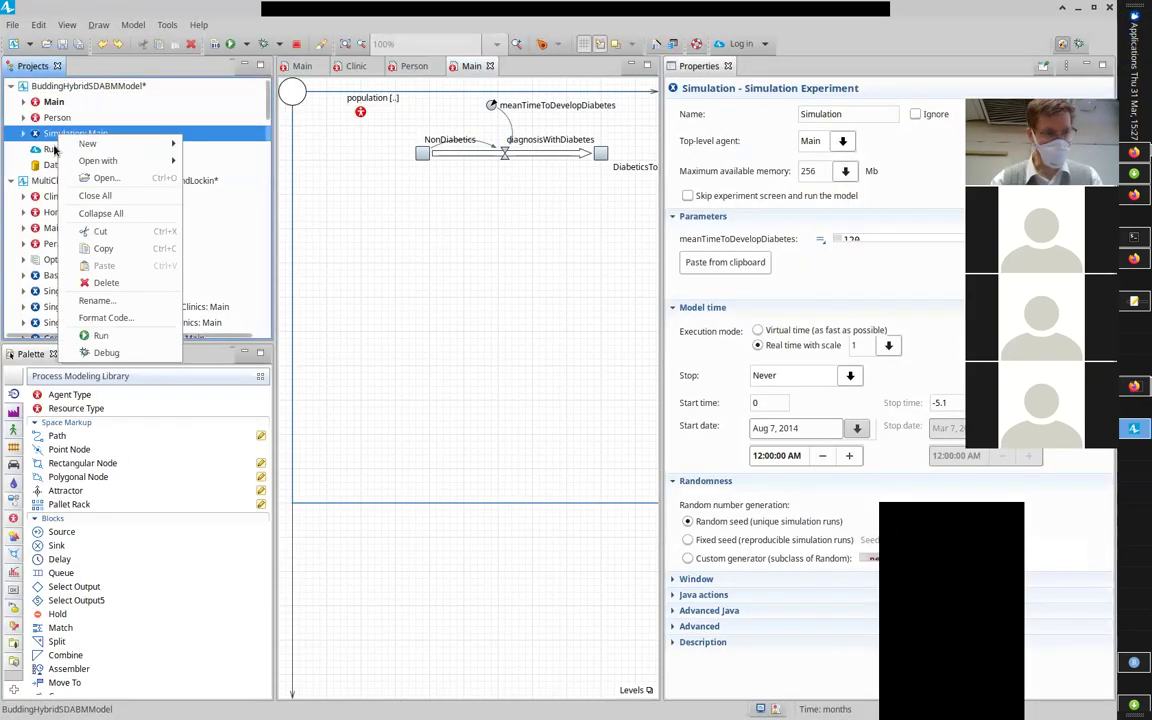
click(83, 336)
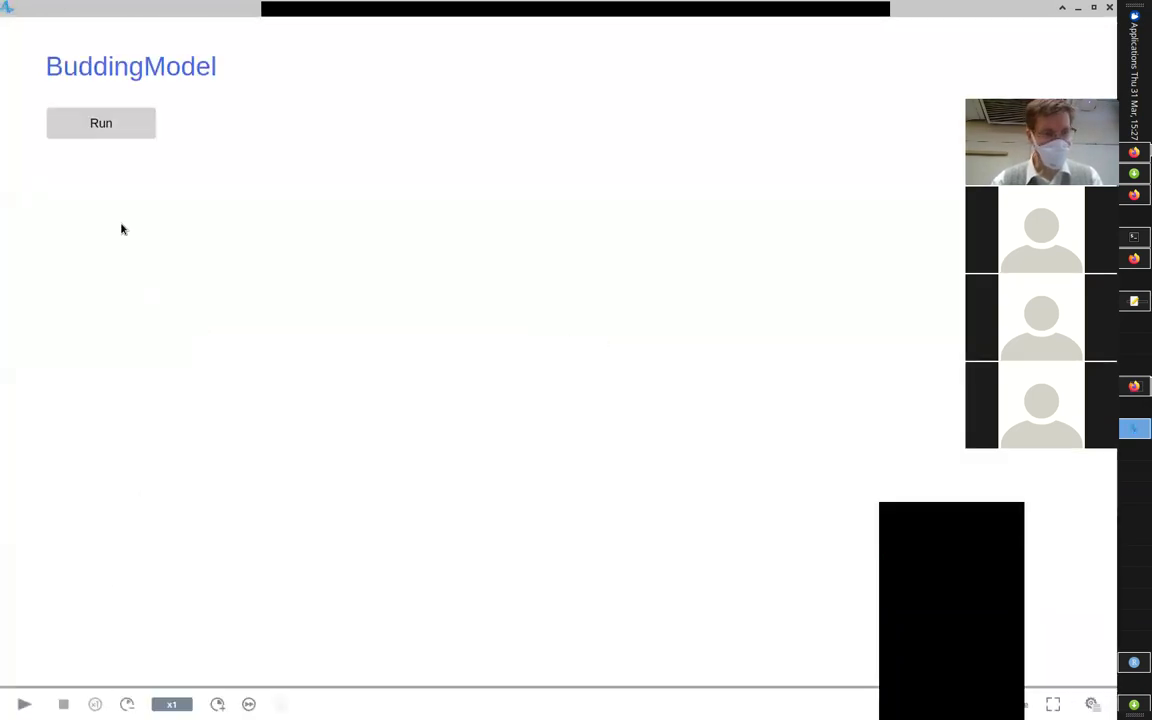
click(99, 126)
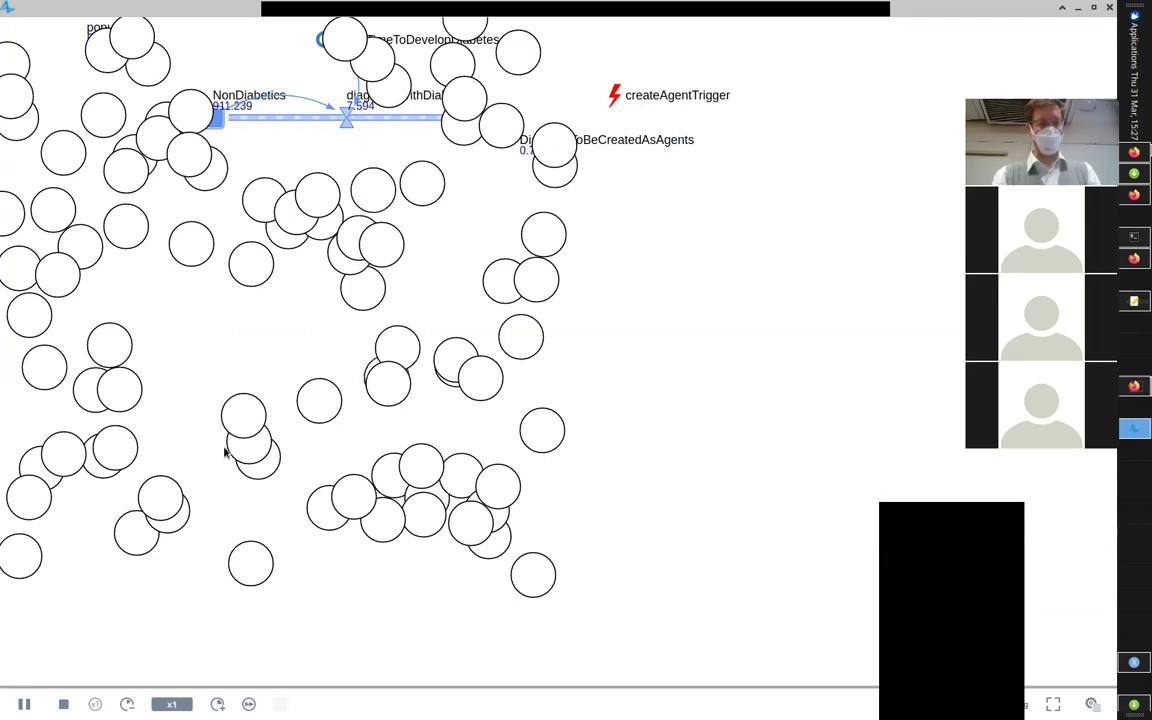
click(24, 704)
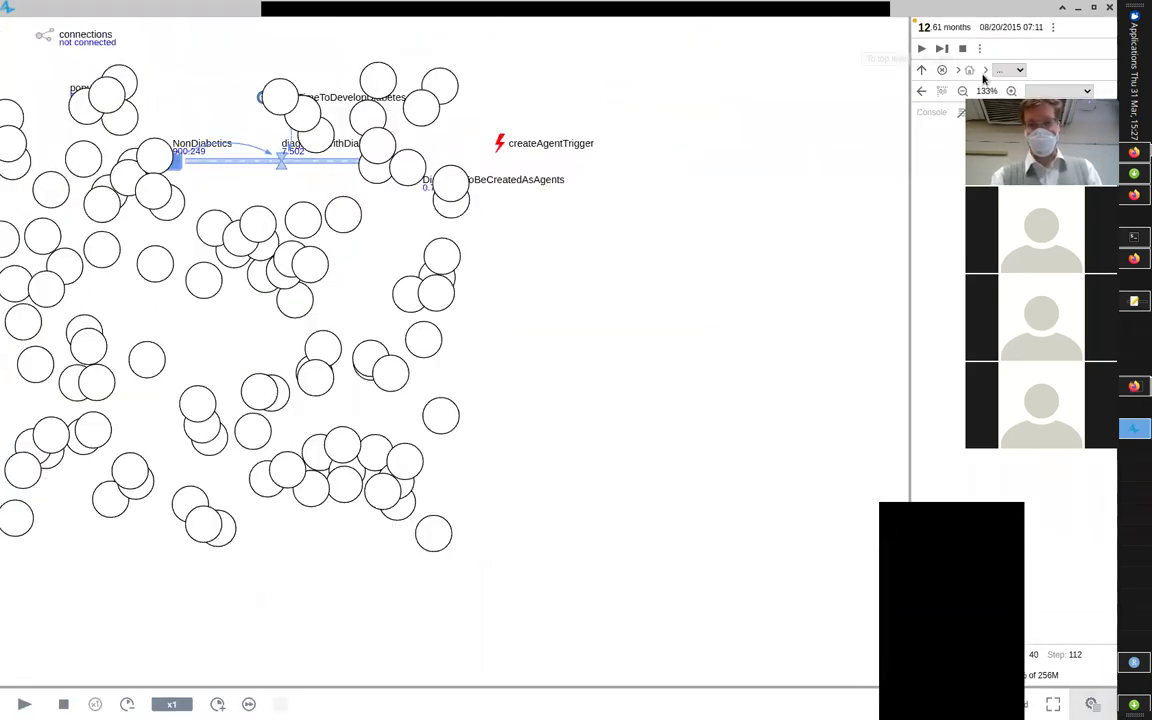
Step: Dive into the population of the paused model and step through its agents from index 0 to 7
click(1010, 70)
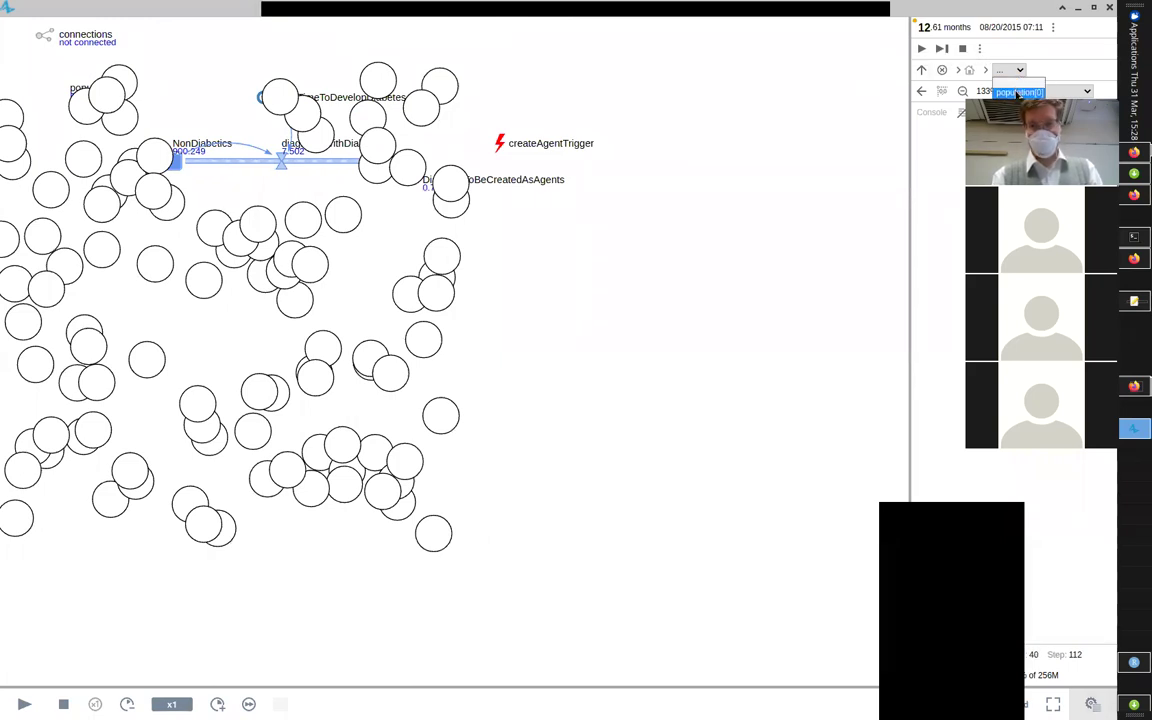
click(1018, 92)
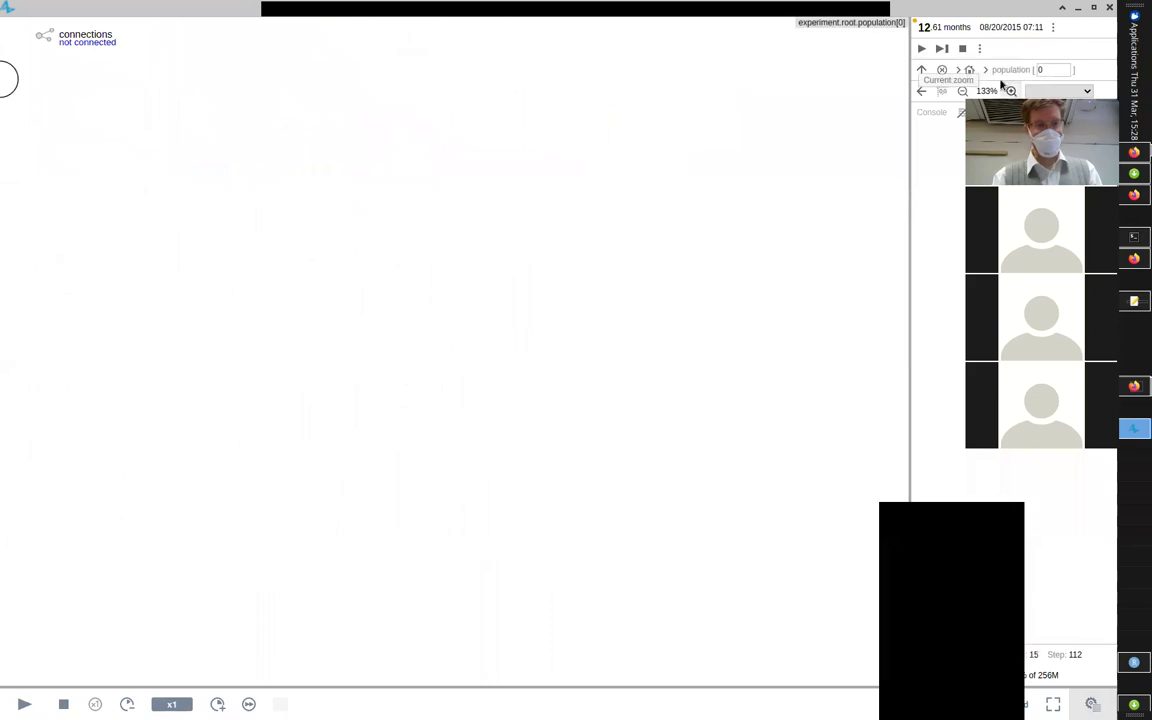
click(1065, 67)
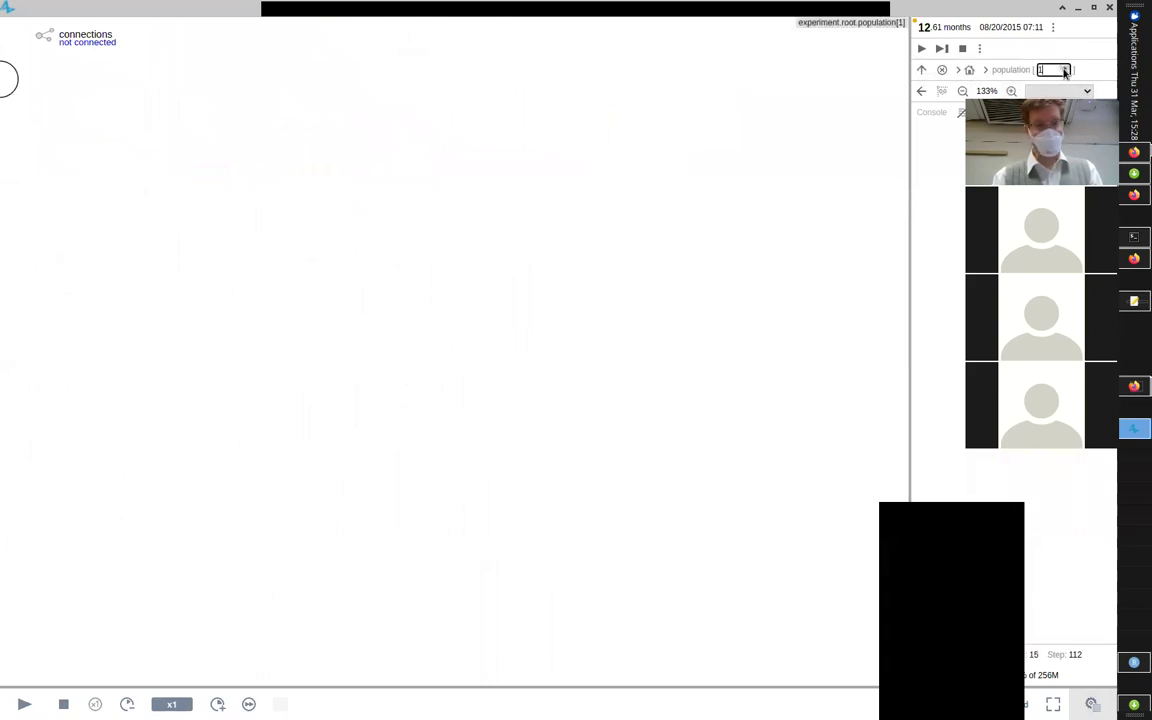
click(1065, 67)
click(1065, 67)
click(1065, 67)
click(1065, 67)
click(1065, 67)
click(1065, 67)
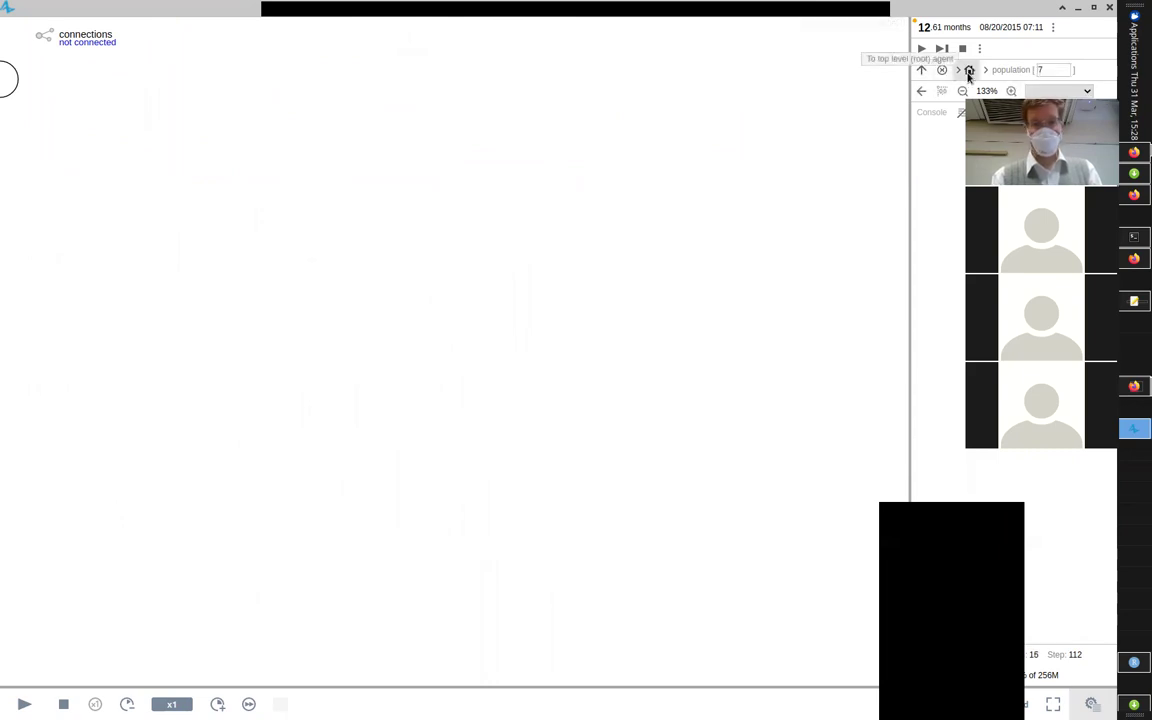
Step: Inspect the NonDiabetics stock in the top-level view and close the simulation run
click(923, 68)
click(175, 162)
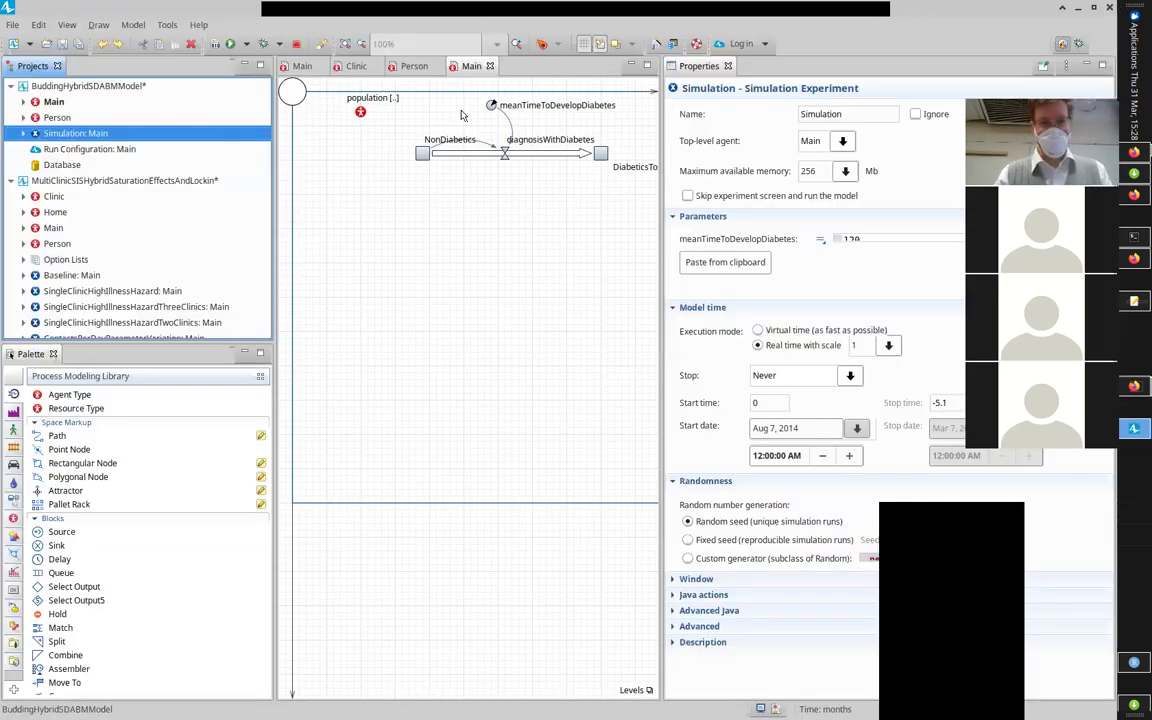
click(1109, 7)
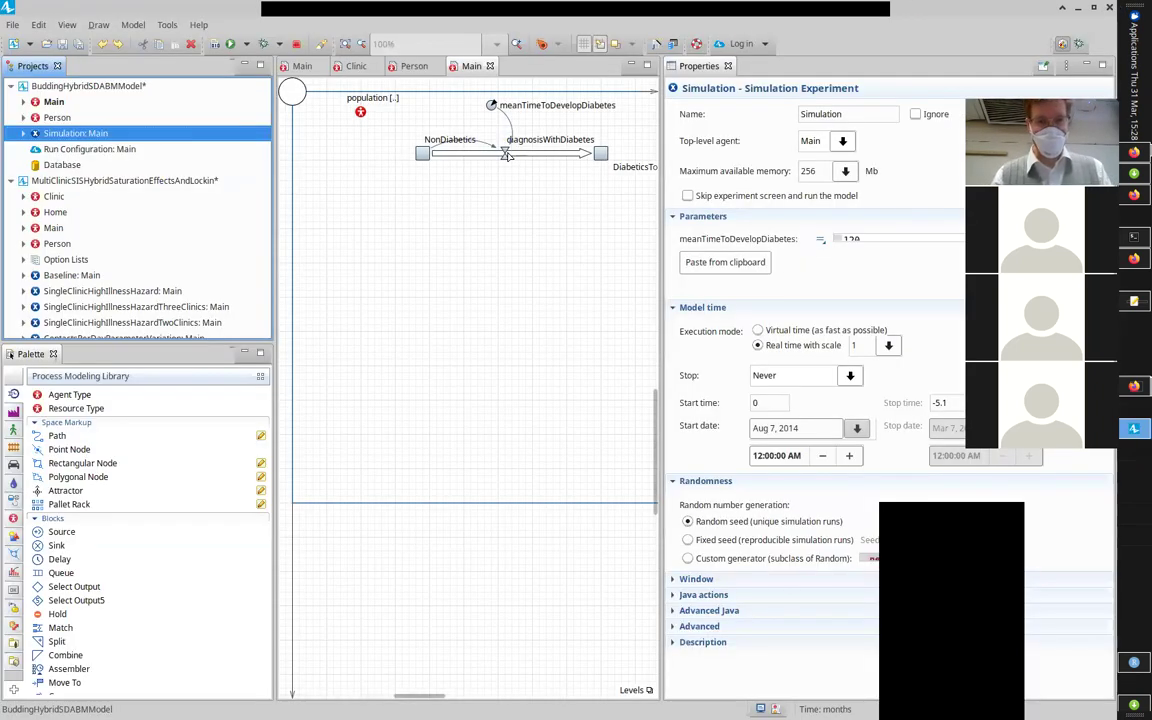
Step: Examine the formula of the diagnosisWithDiabetes flow in Main, removing any stray character from it
click(506, 154)
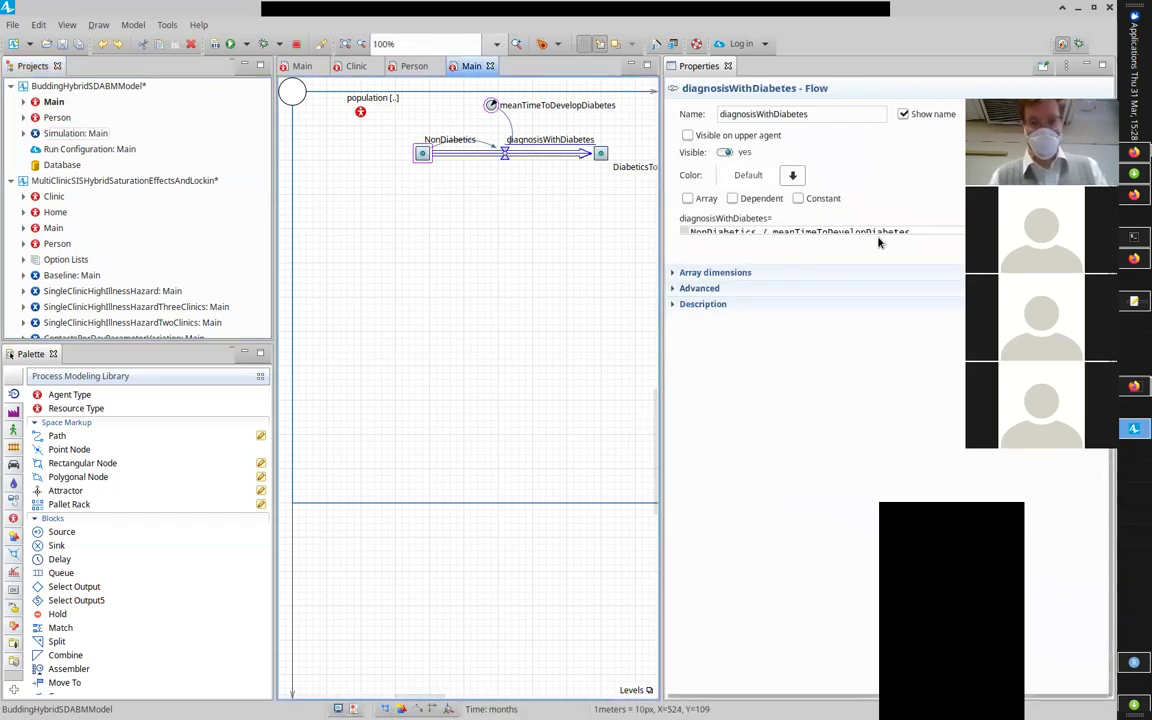
click(938, 228)
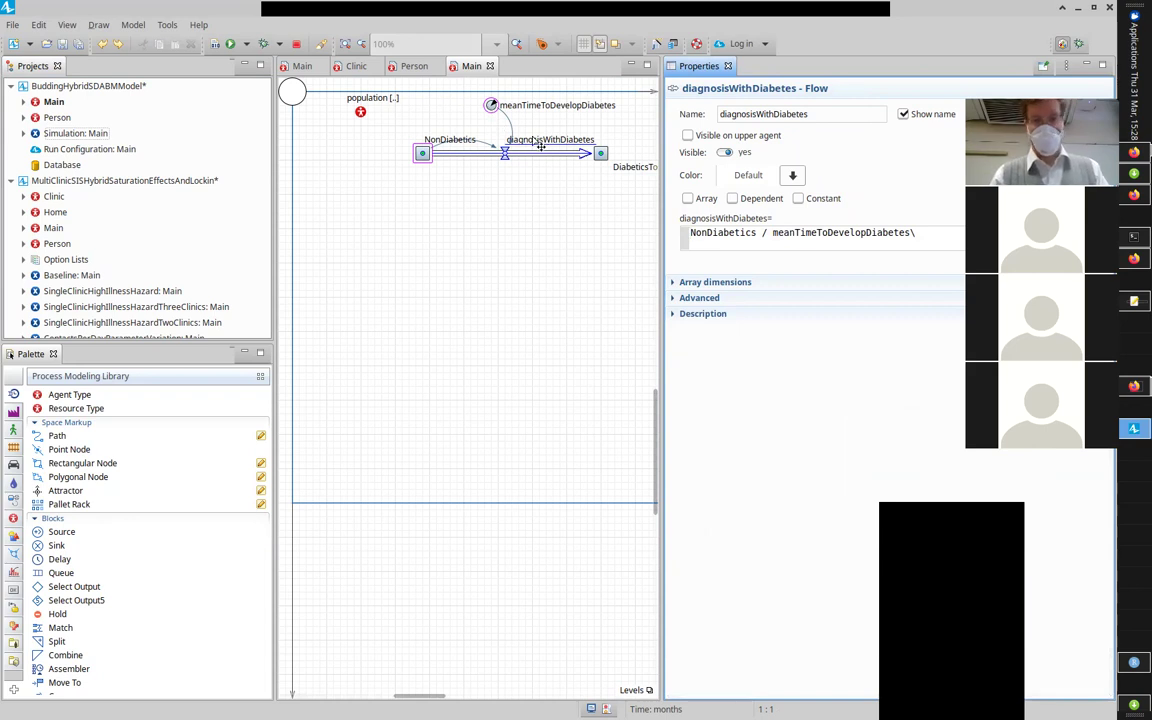
click(944, 234)
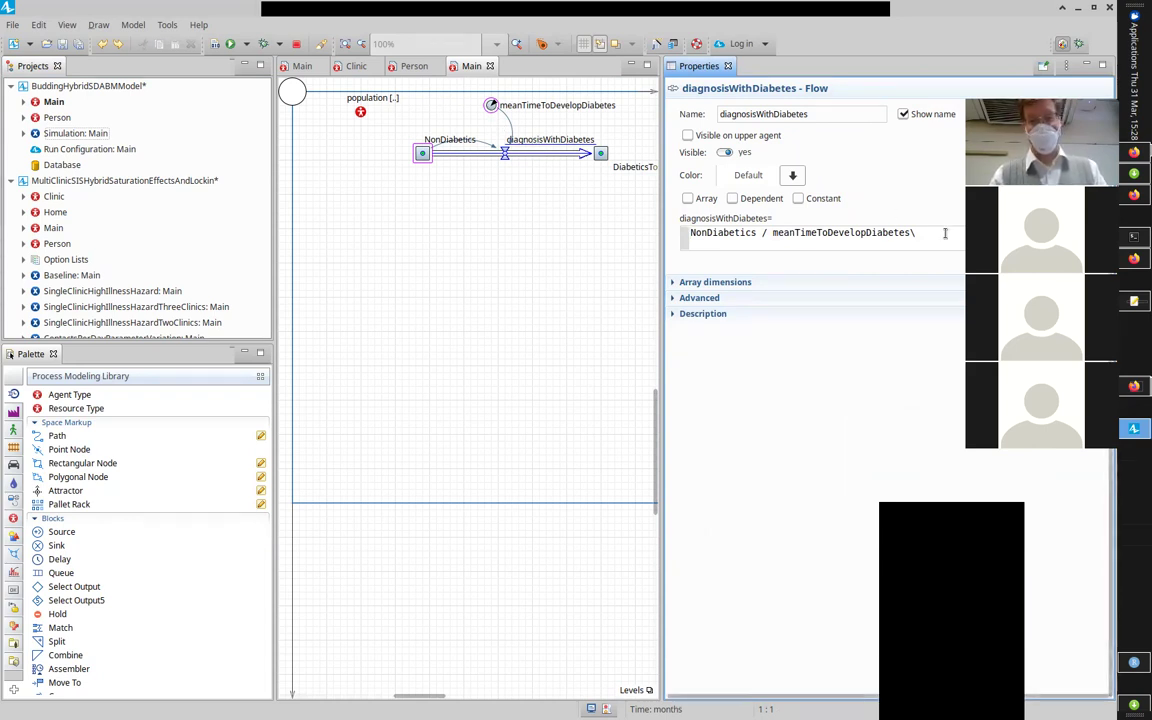
key(BackSpace)
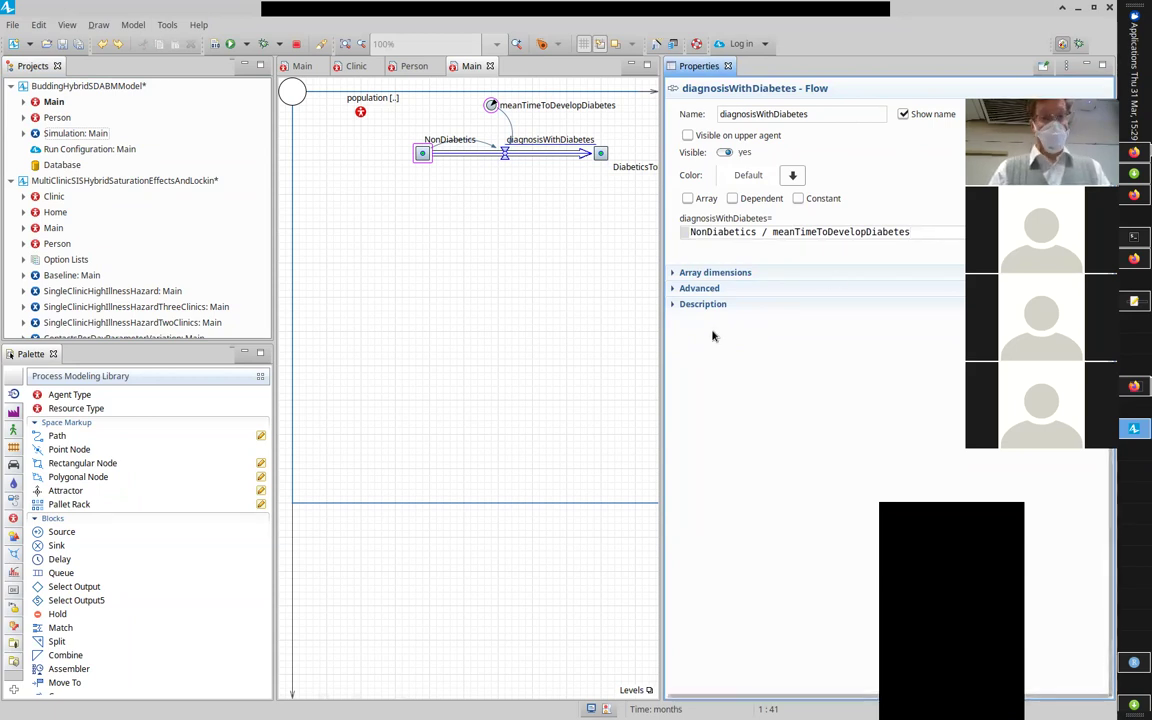
Step: Examine the trigger condition and the agent-creating action code of the createAgentTrigger event
drag(411, 694, 448, 697)
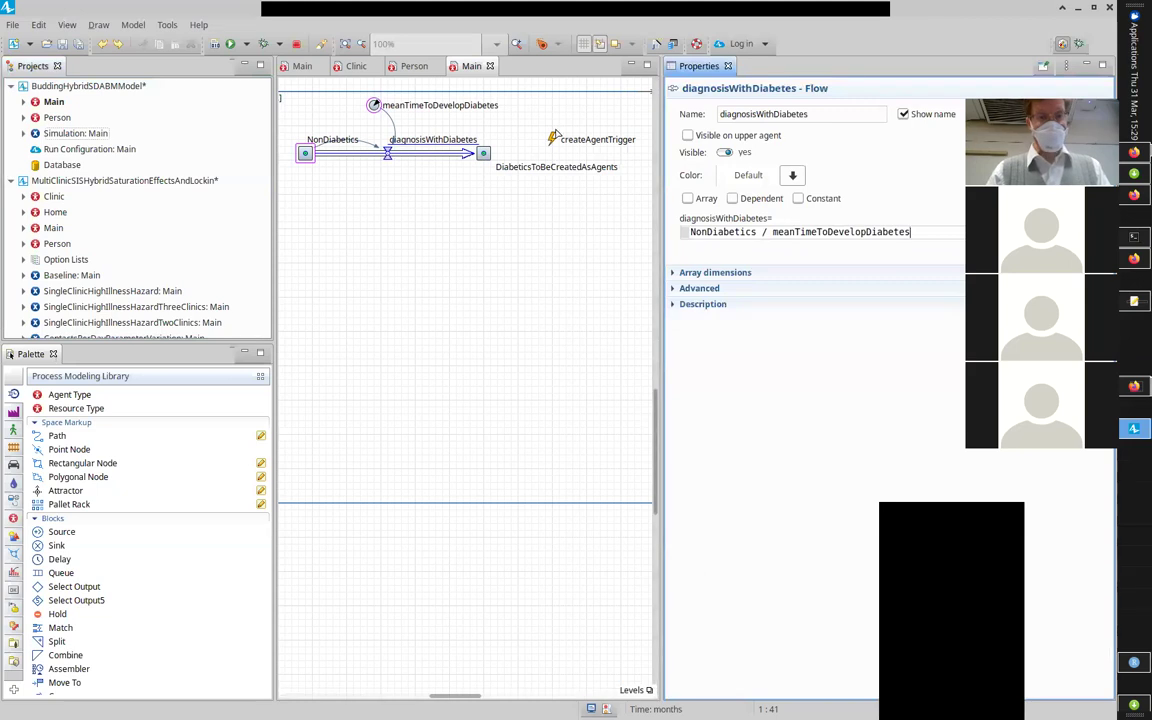
click(551, 139)
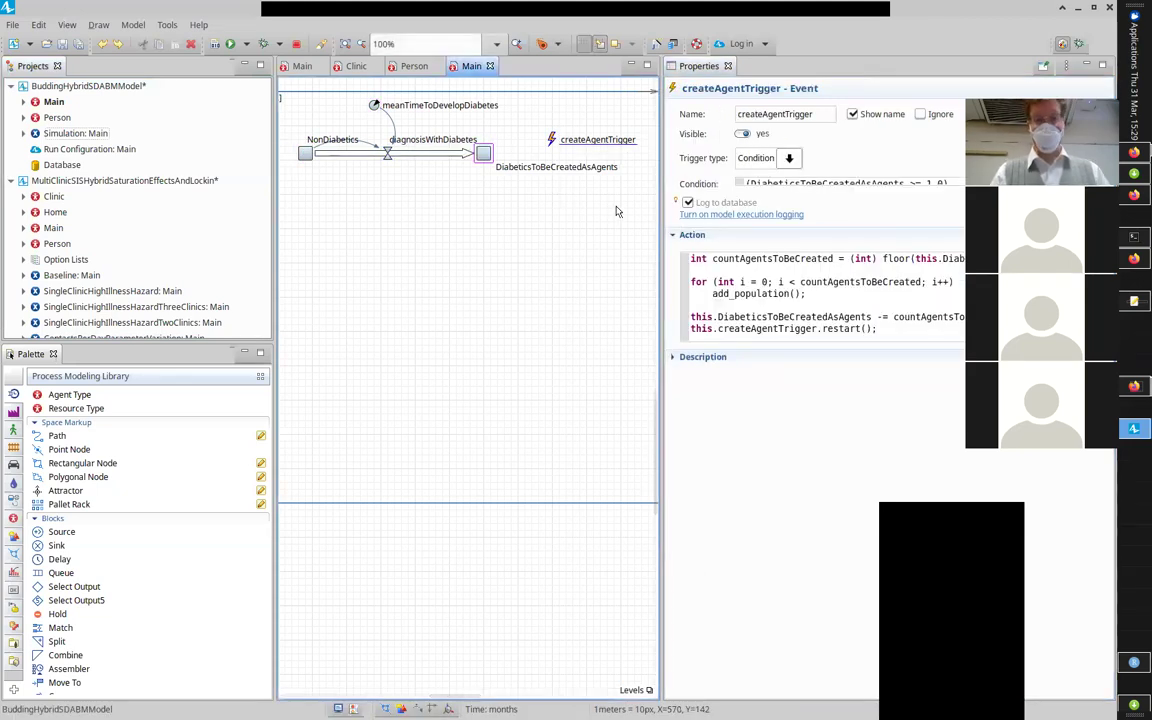
click(850, 183)
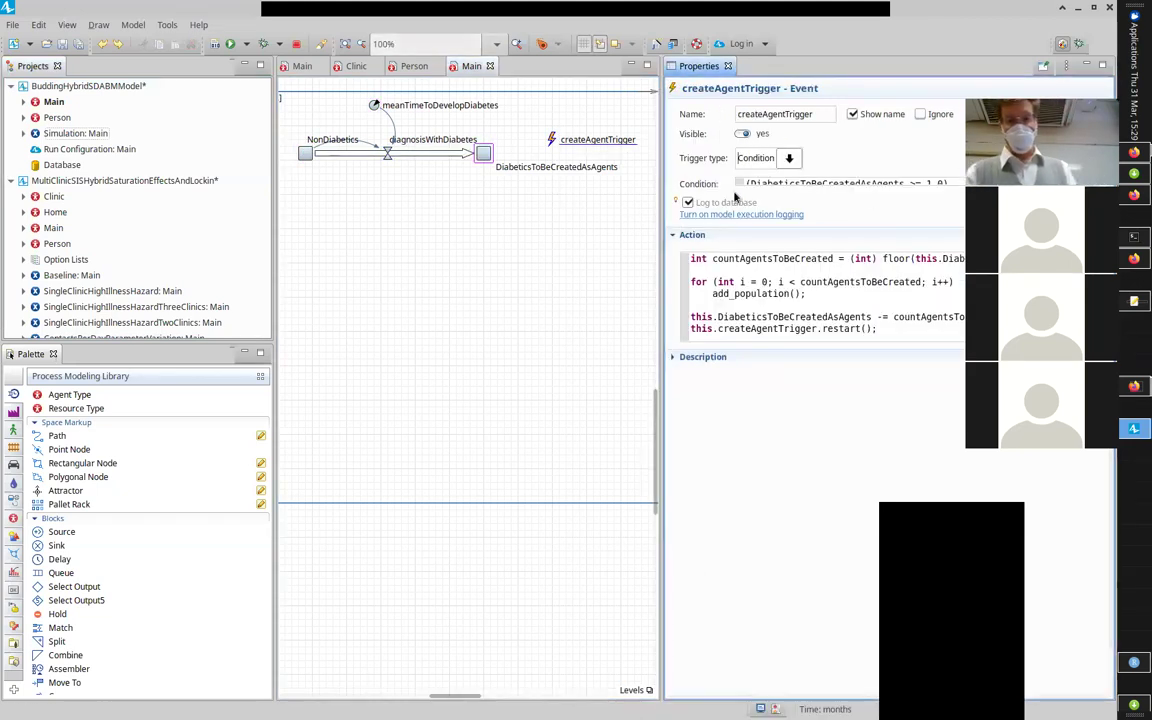
click(746, 184)
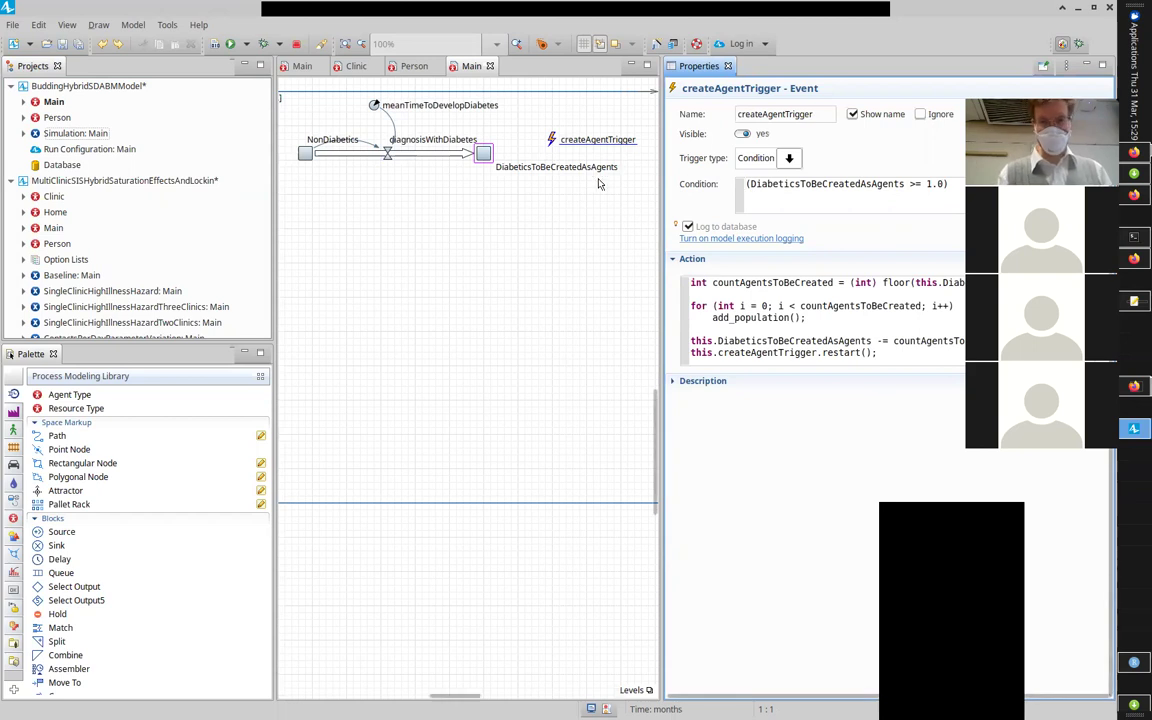
click(755, 284)
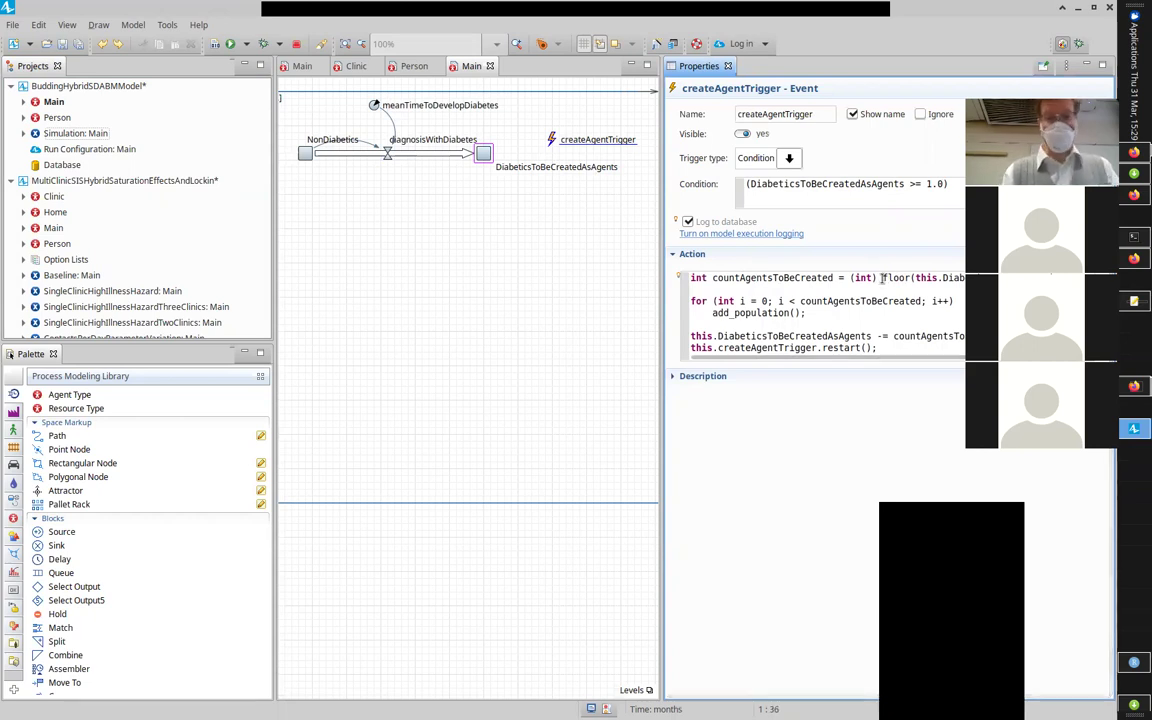
scroll(949, 277, right, 1)
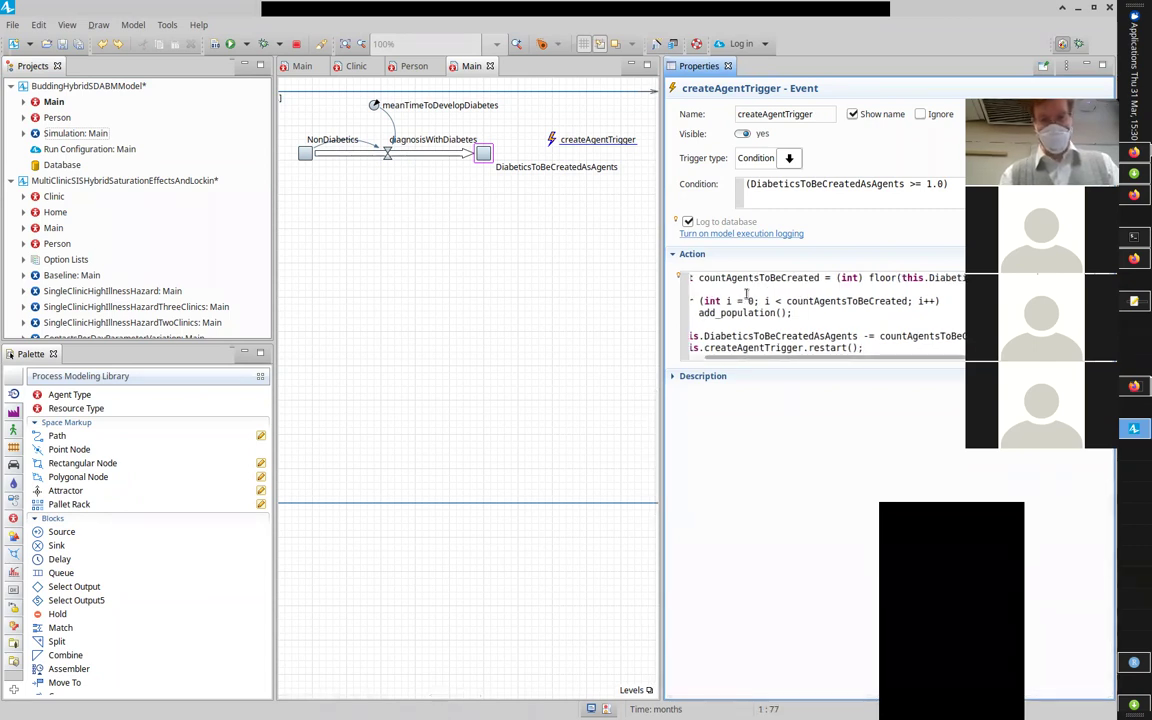
Step: Examine the agent-creating loop in the createAgentTrigger action code alongside the population and the DiabeticsToBeCreatedAsAgents stock in Main
key(Home)
key(Down)
key(Down)
key(Down)
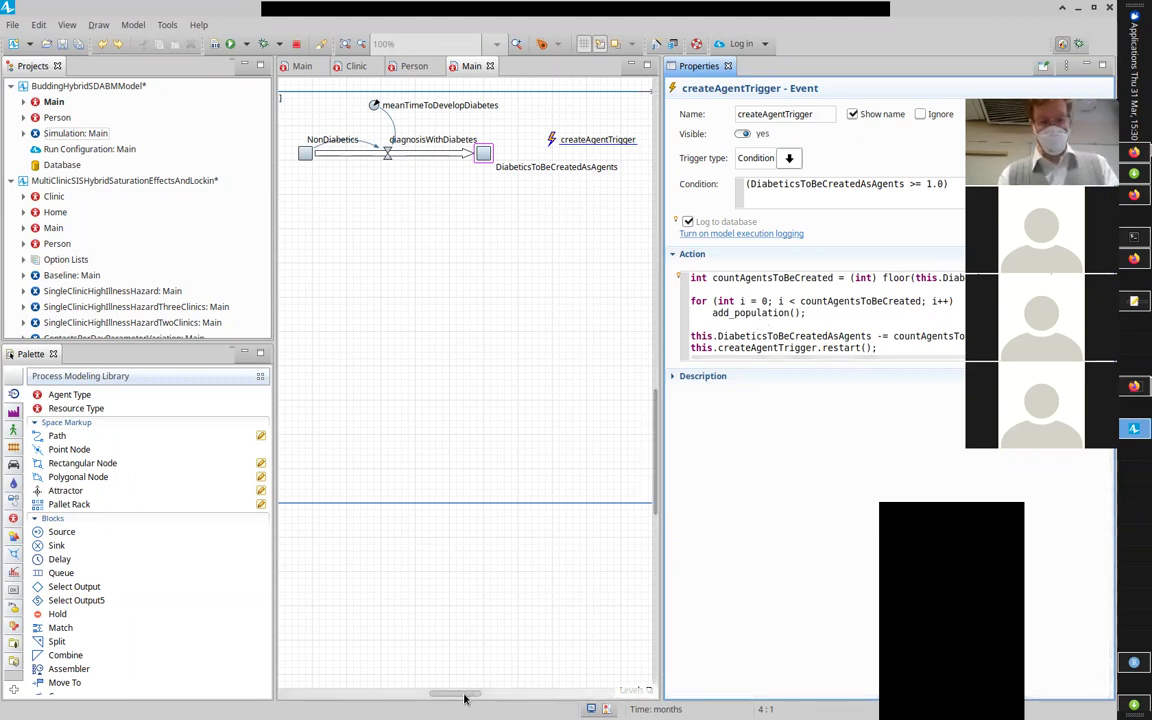
drag(464, 698, 428, 697)
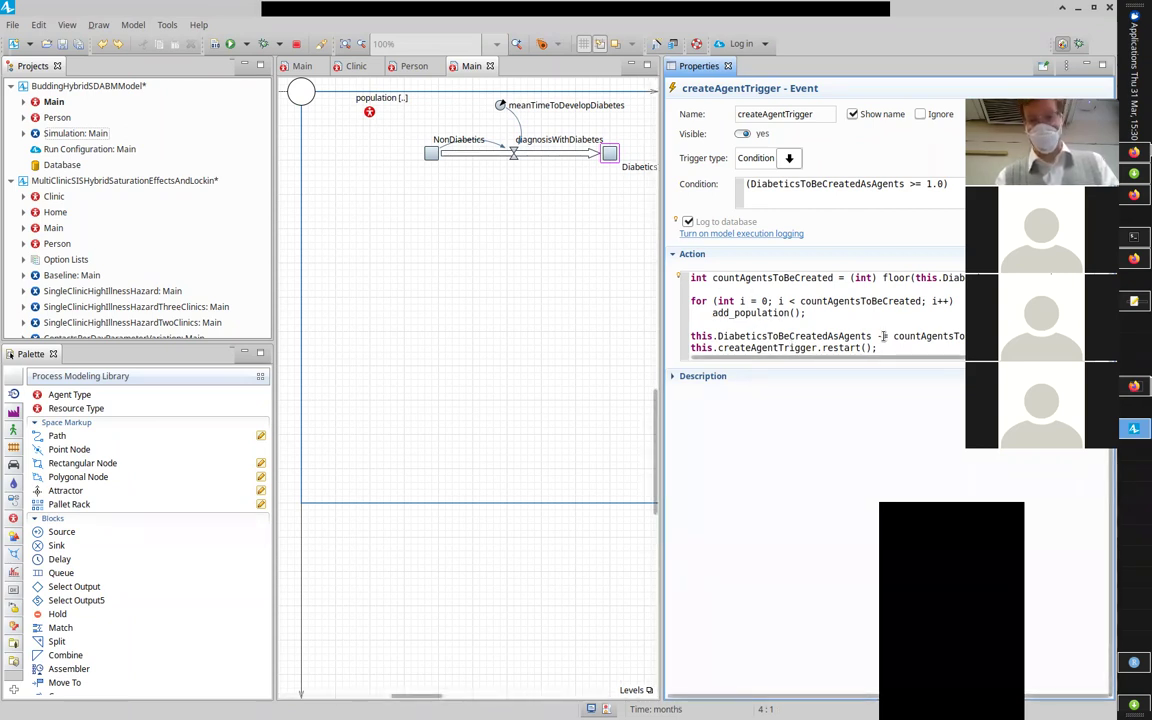
click(838, 312)
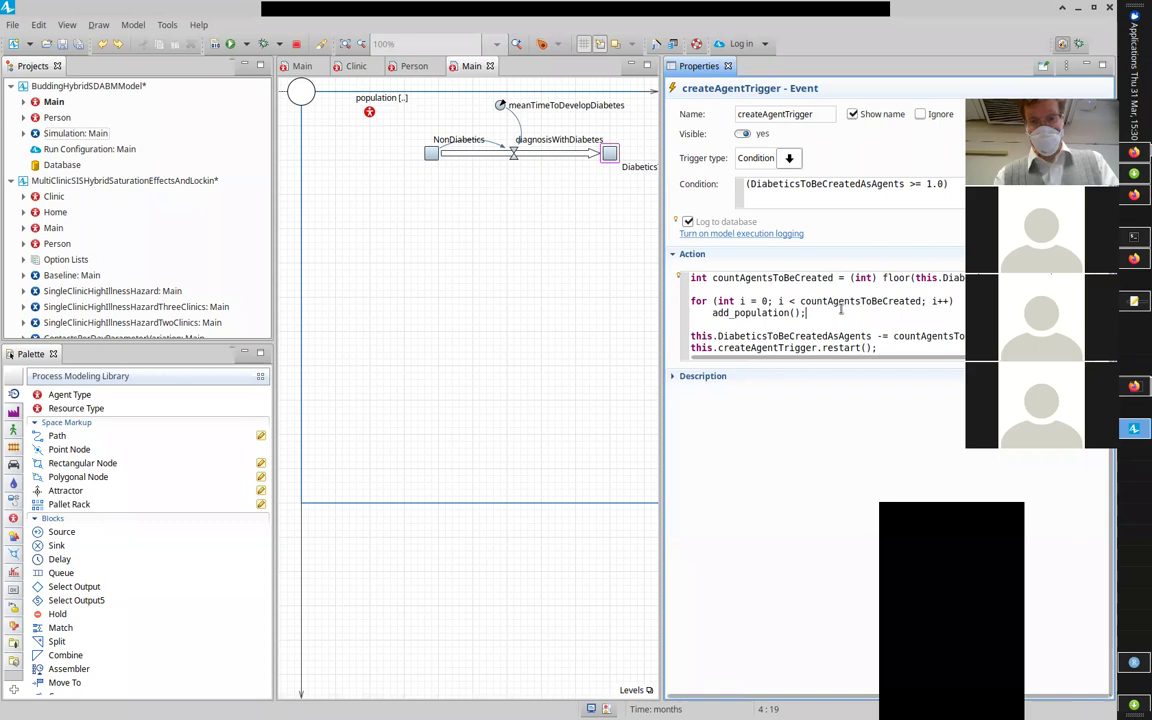
double_click(841, 302)
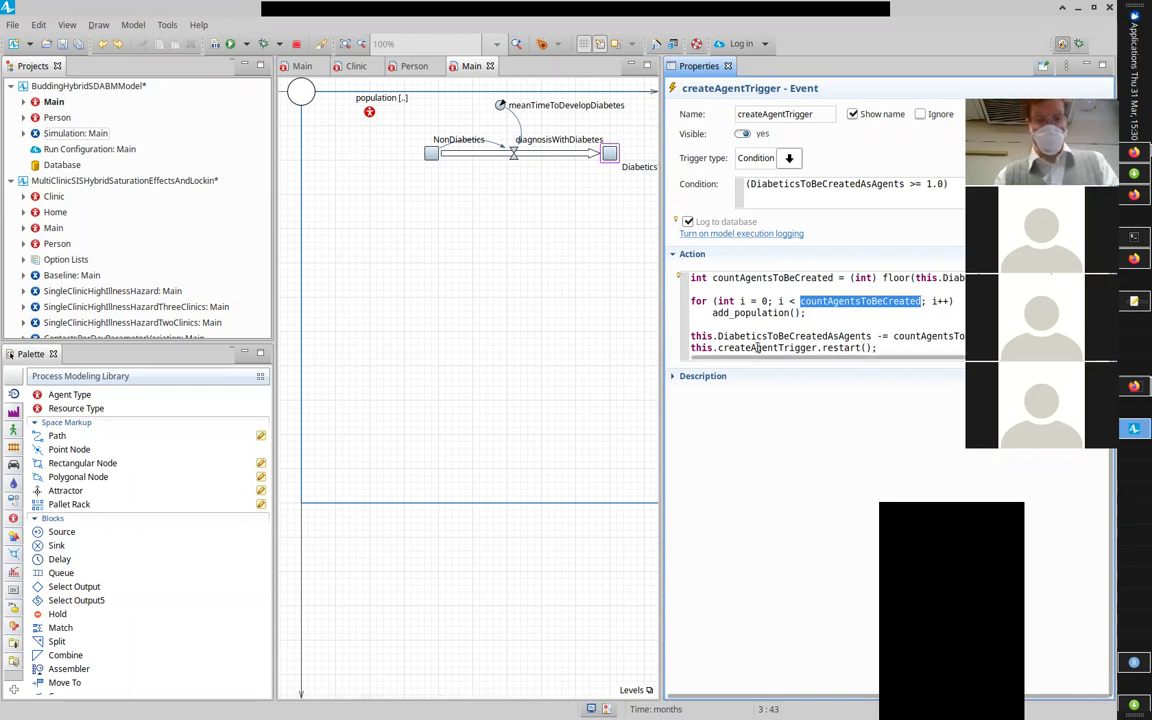
drag(424, 696, 468, 695)
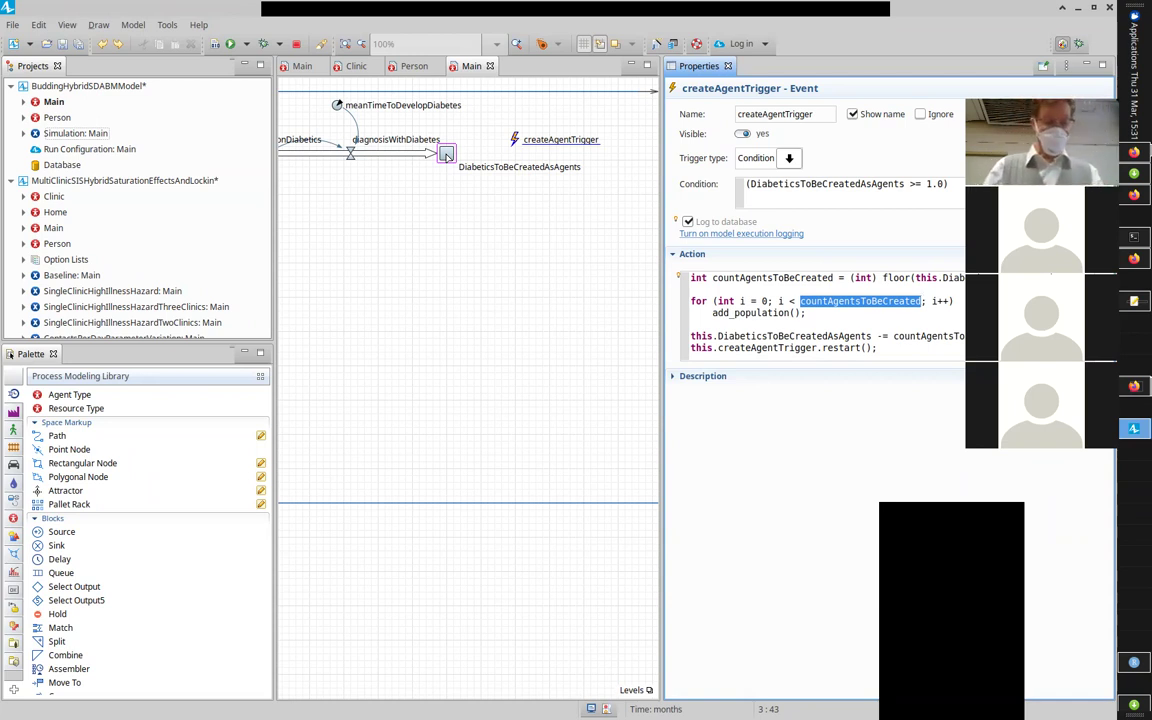
Step: Switch to the Hands on Hybrid Modeling v4 slides, present the Lateral Stock & Flow Model slide full screen, and advance one slide
key(alt+Tab)
key(alt+Tab)
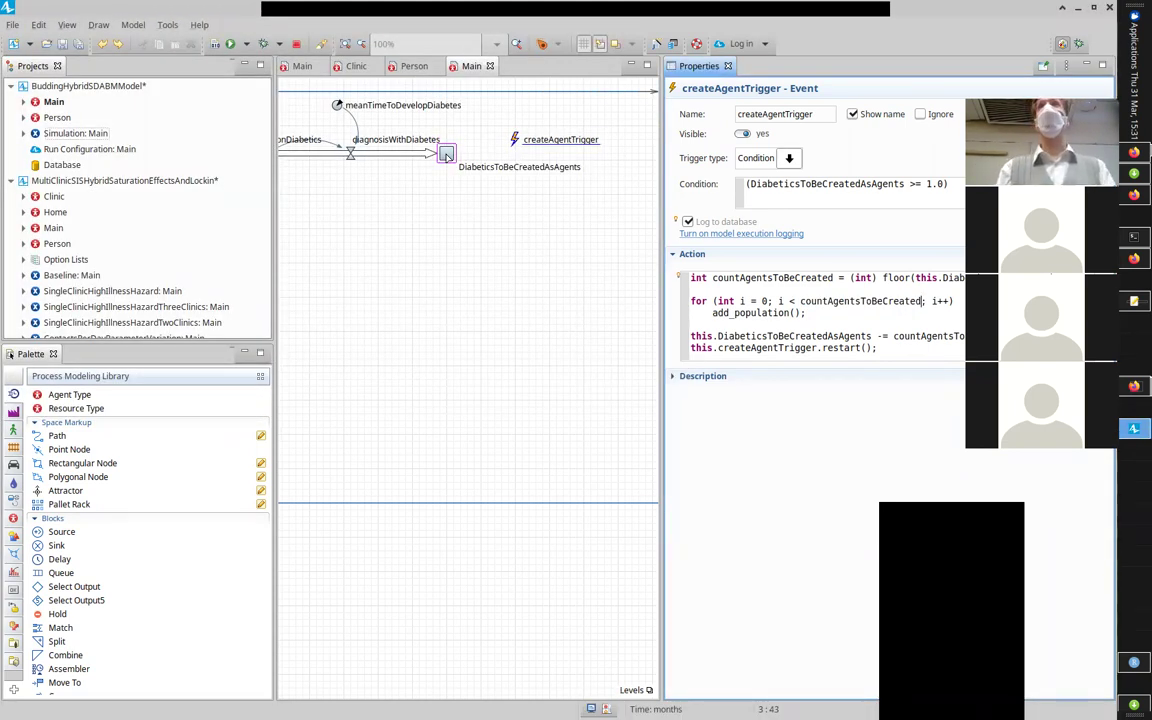
key(alt+Tab)
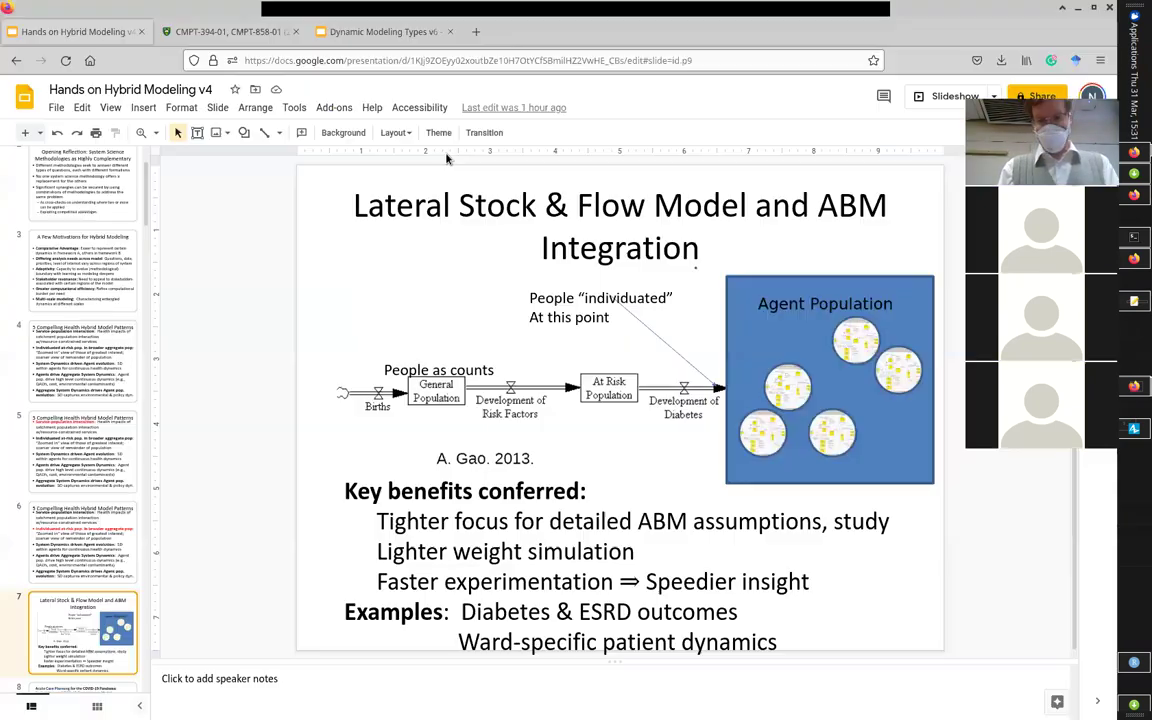
key(Down)
key(Up)
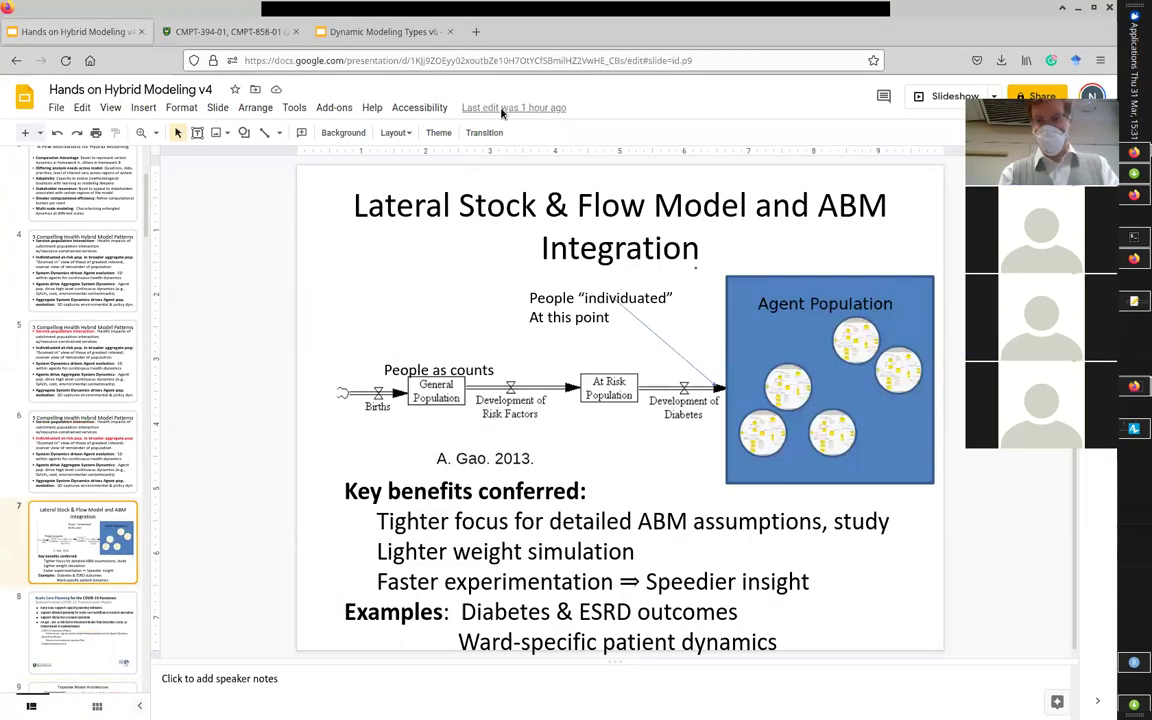
click(935, 93)
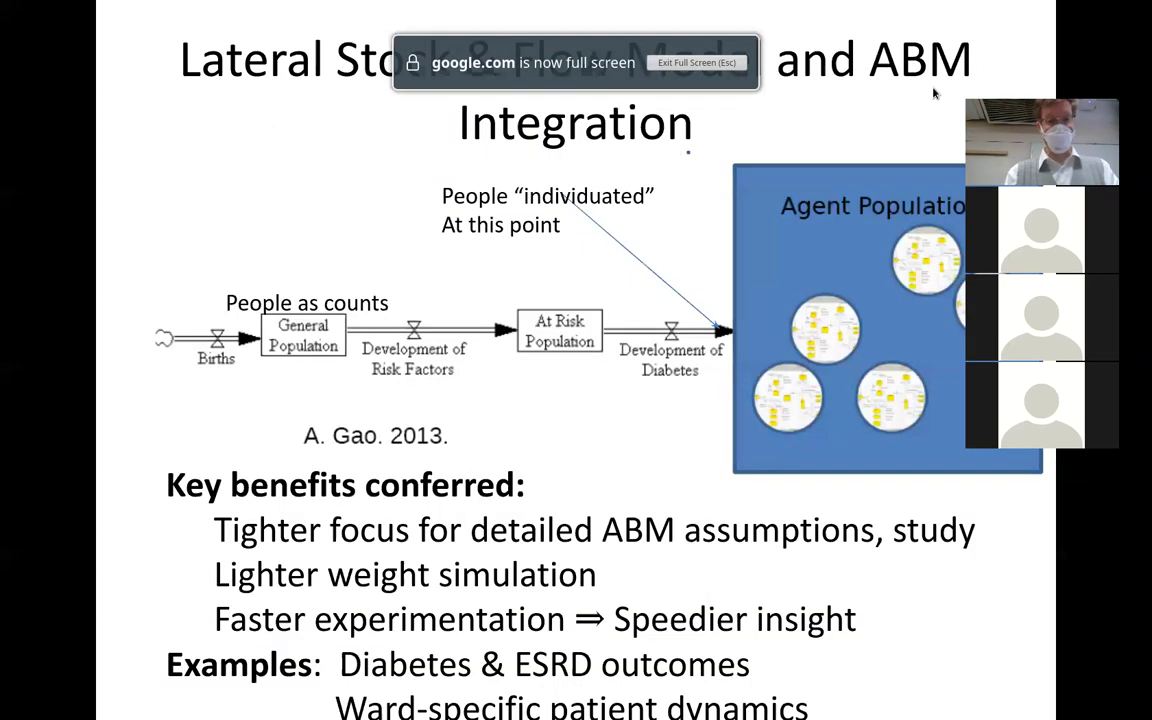
key(Down)
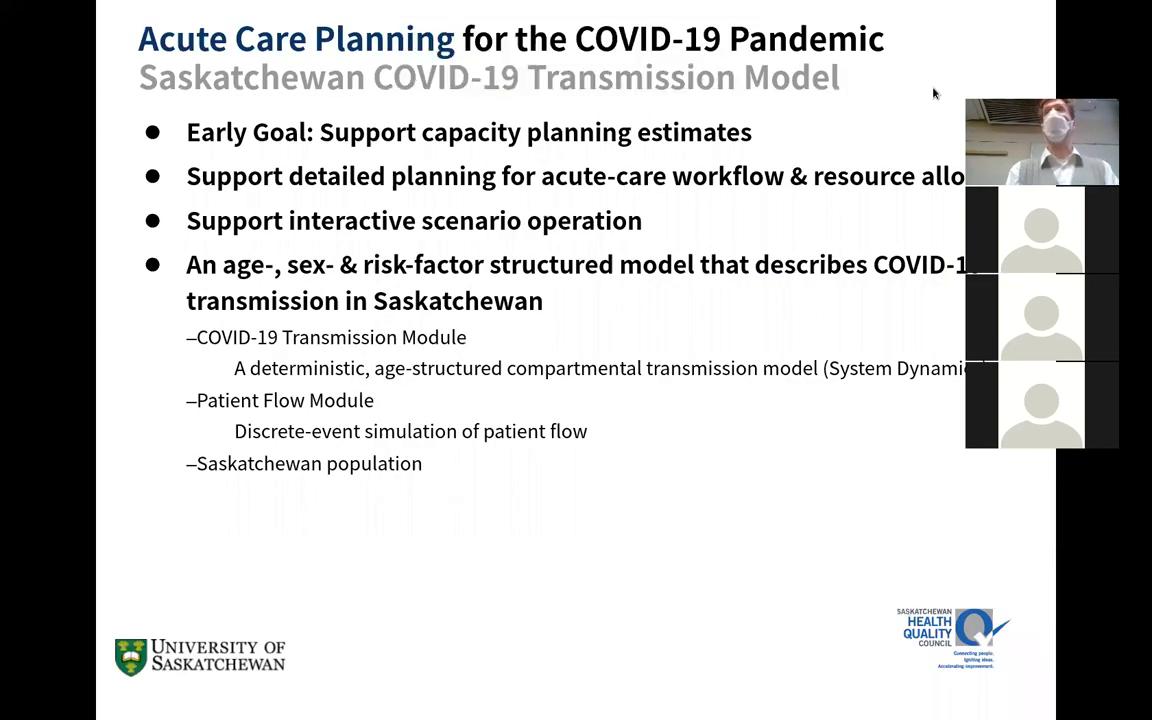
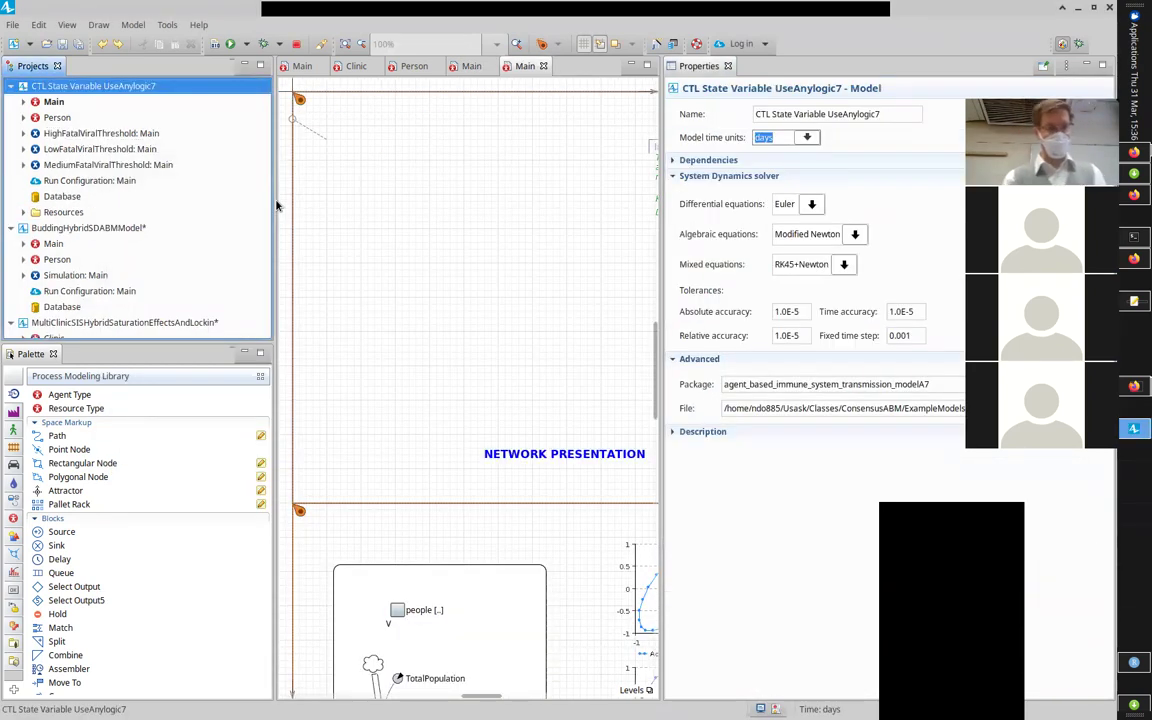
Step: Open the Person agent type of the CTL State Variable UseAnylogic7 model and view its stock-and-flow structure
click(44, 119)
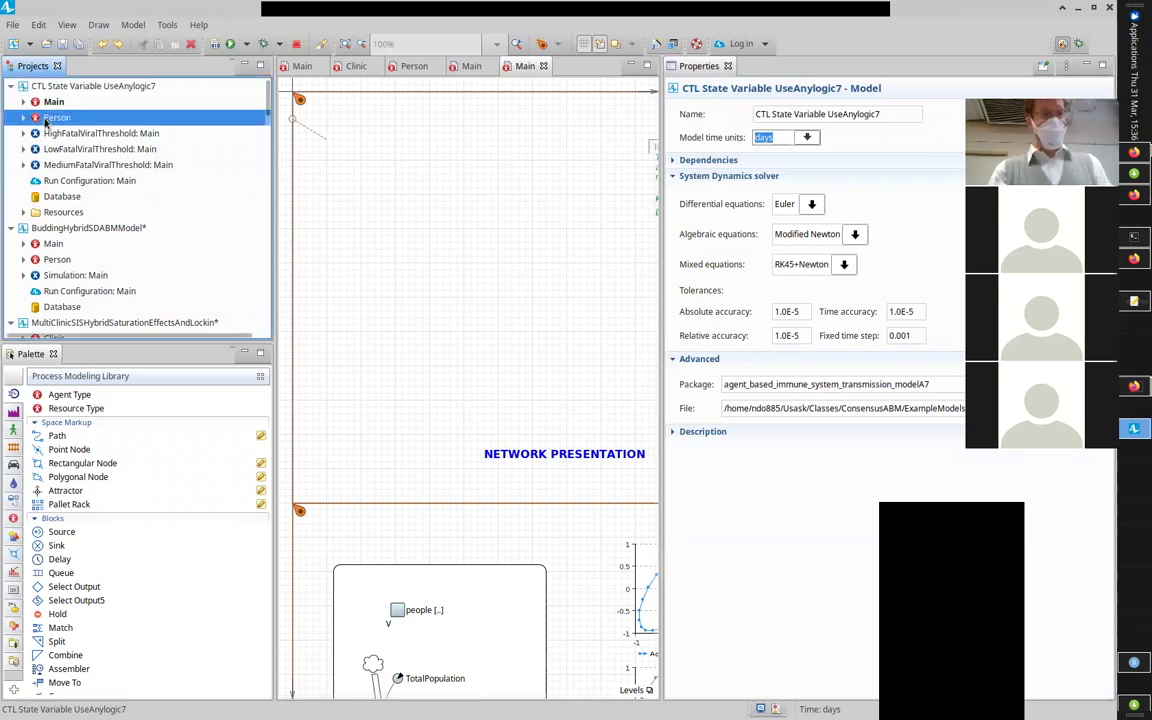
double_click(44, 119)
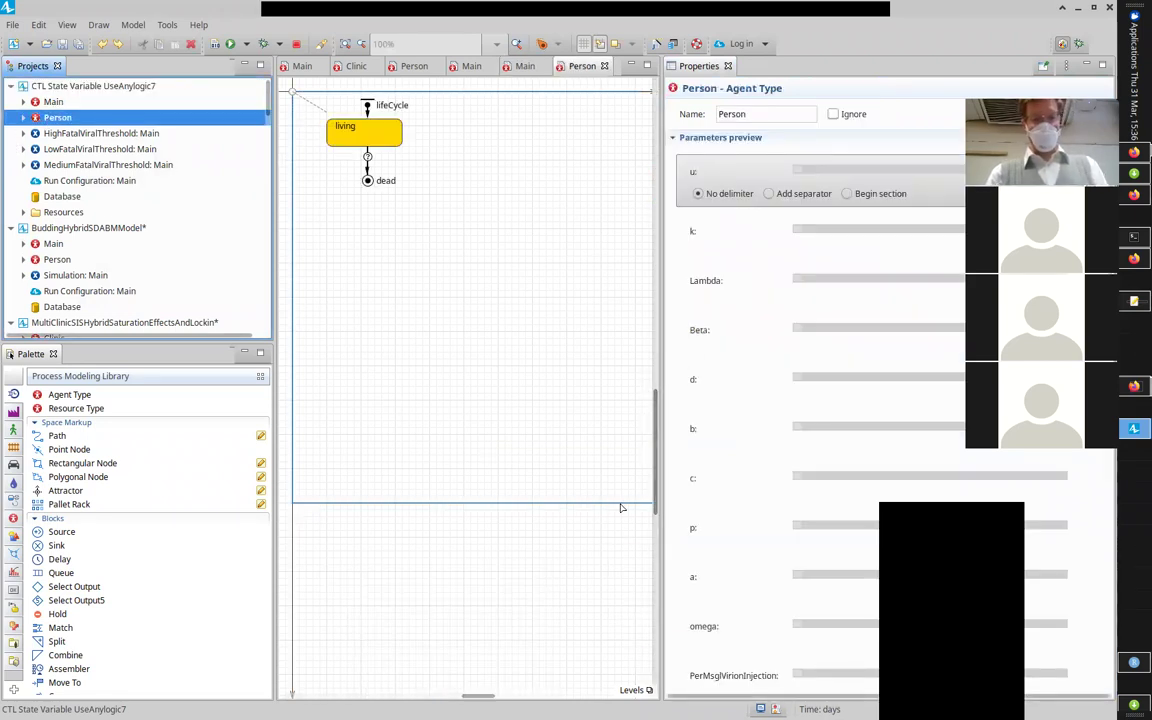
drag(470, 694, 555, 681)
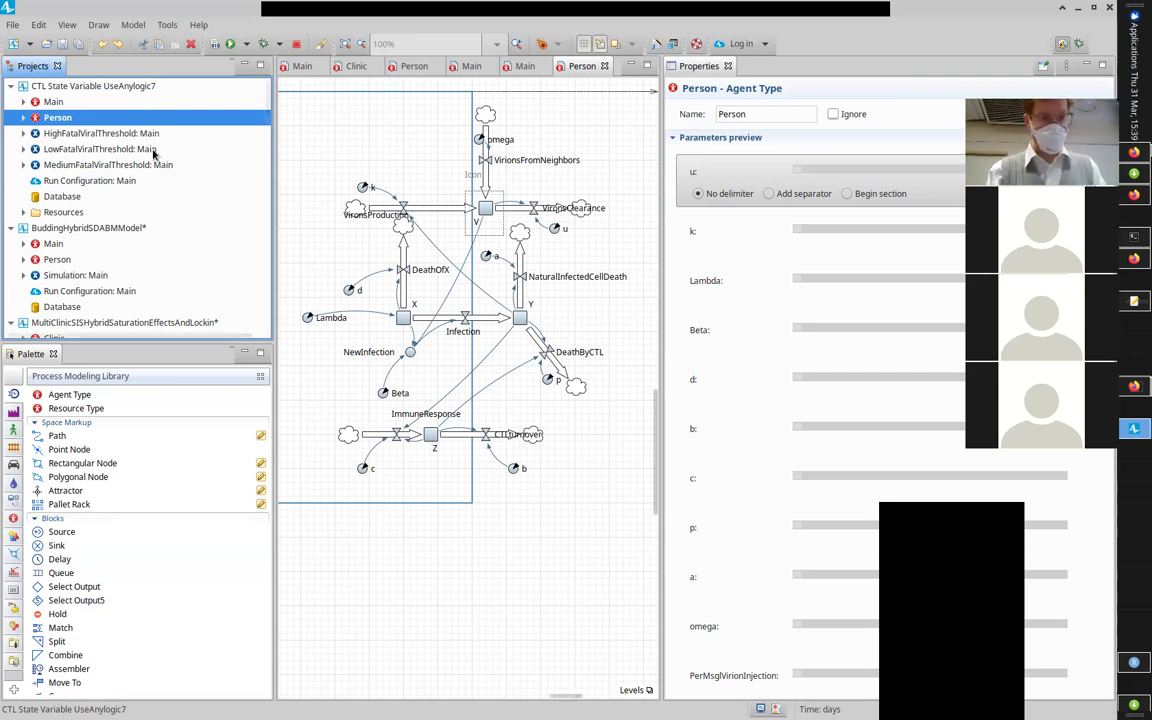
Step: Run the HighFatalViralThreshold experiment of the CTL State Variable model and start it in the Main view
click(86, 134)
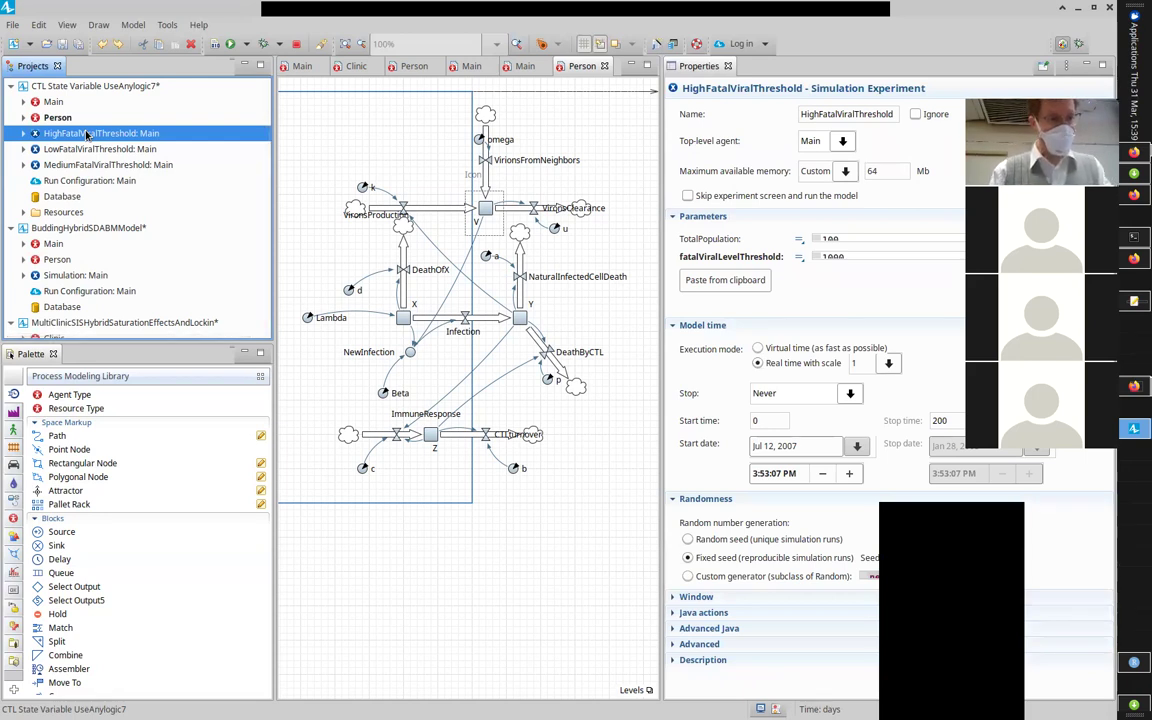
right_click(86, 134)
click(72, 128)
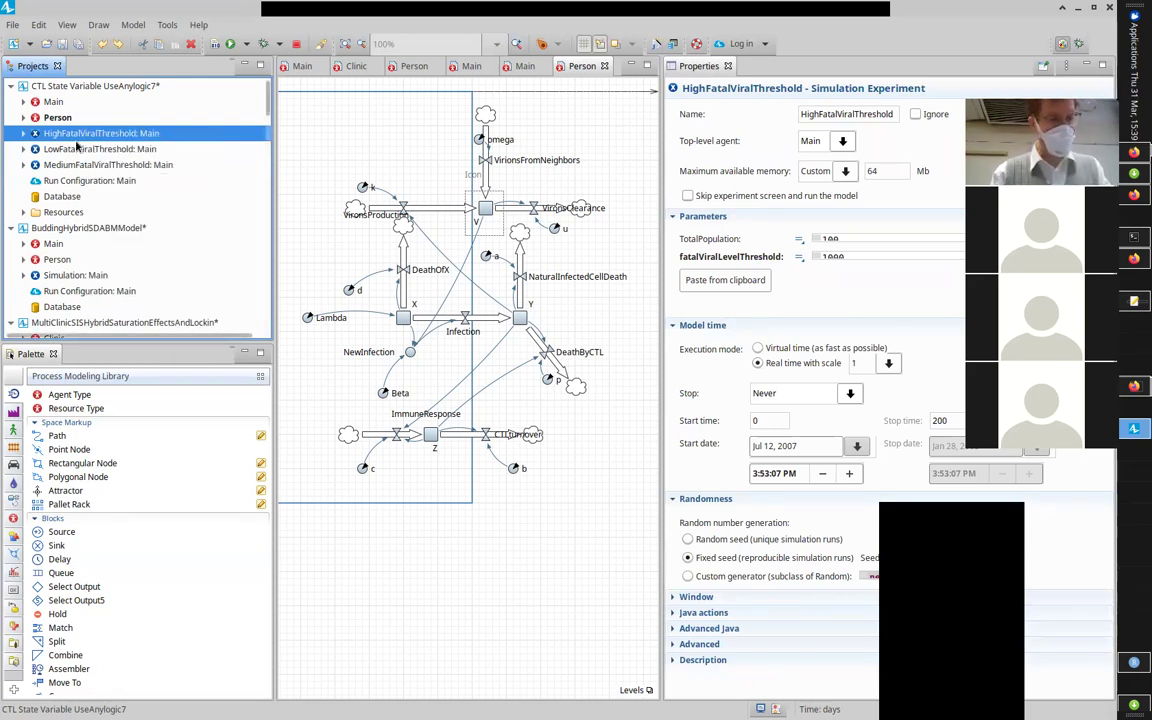
right_click(76, 148)
click(76, 138)
click(76, 136)
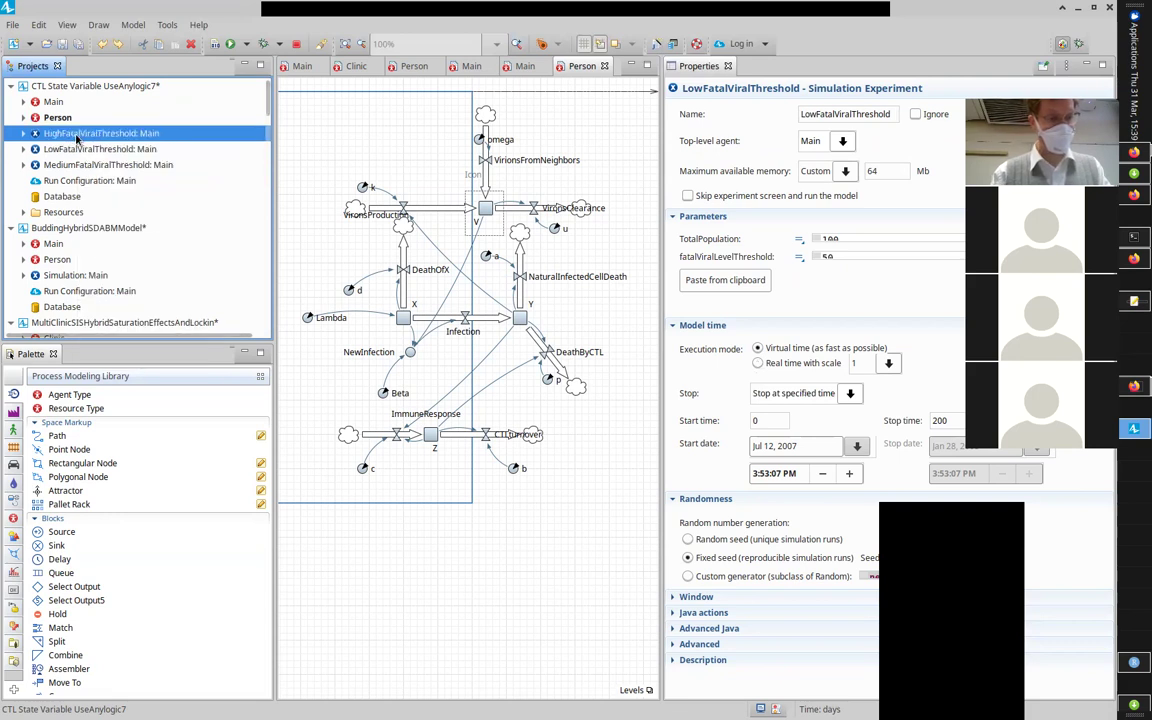
right_click(76, 138)
click(98, 308)
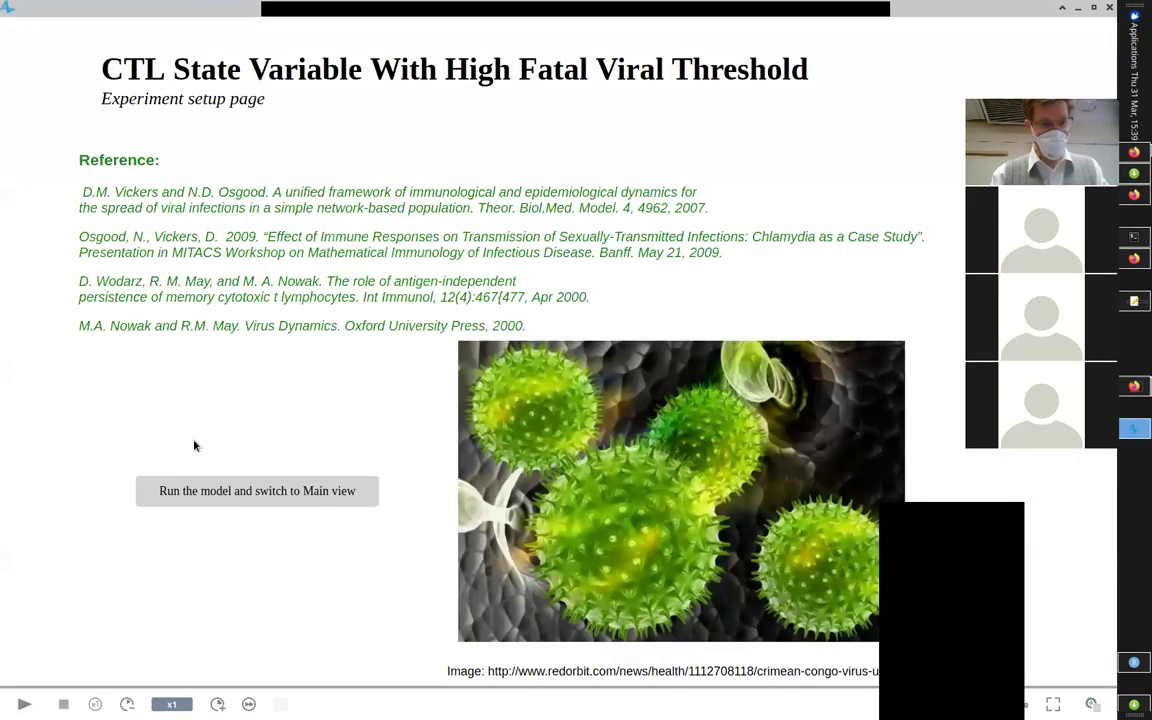
click(224, 486)
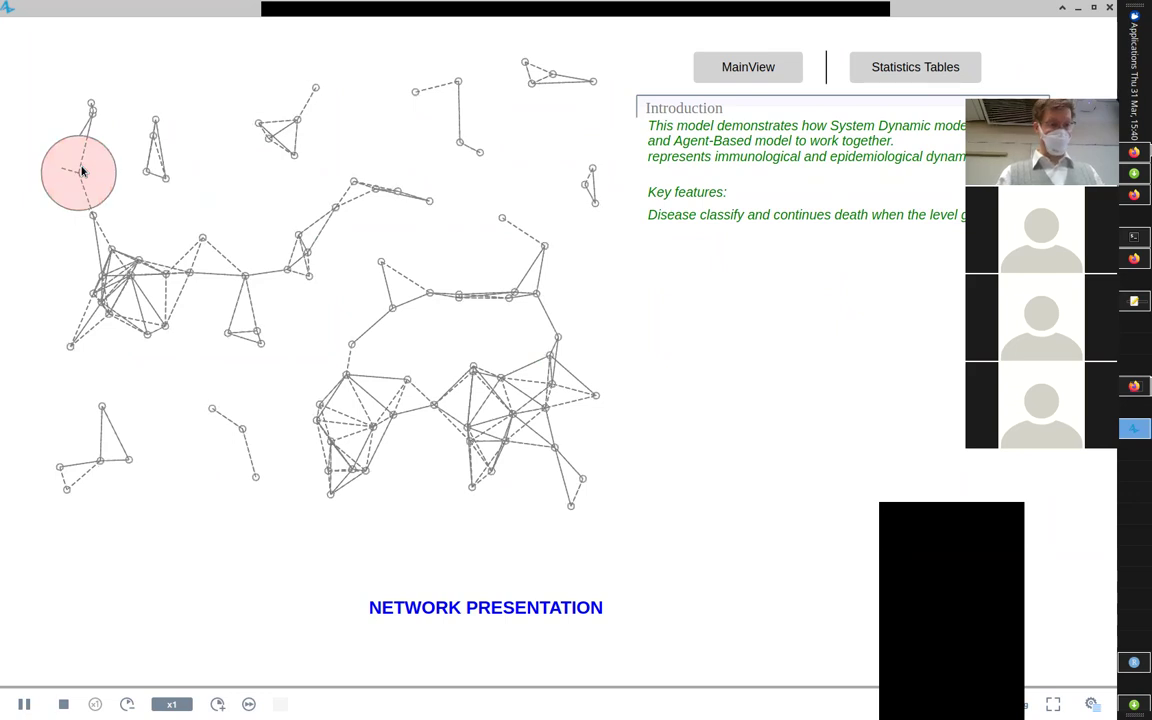
Step: Pause the simulation and inspect the Z stock under ImmuneResponse in the Person diagram
click(22, 704)
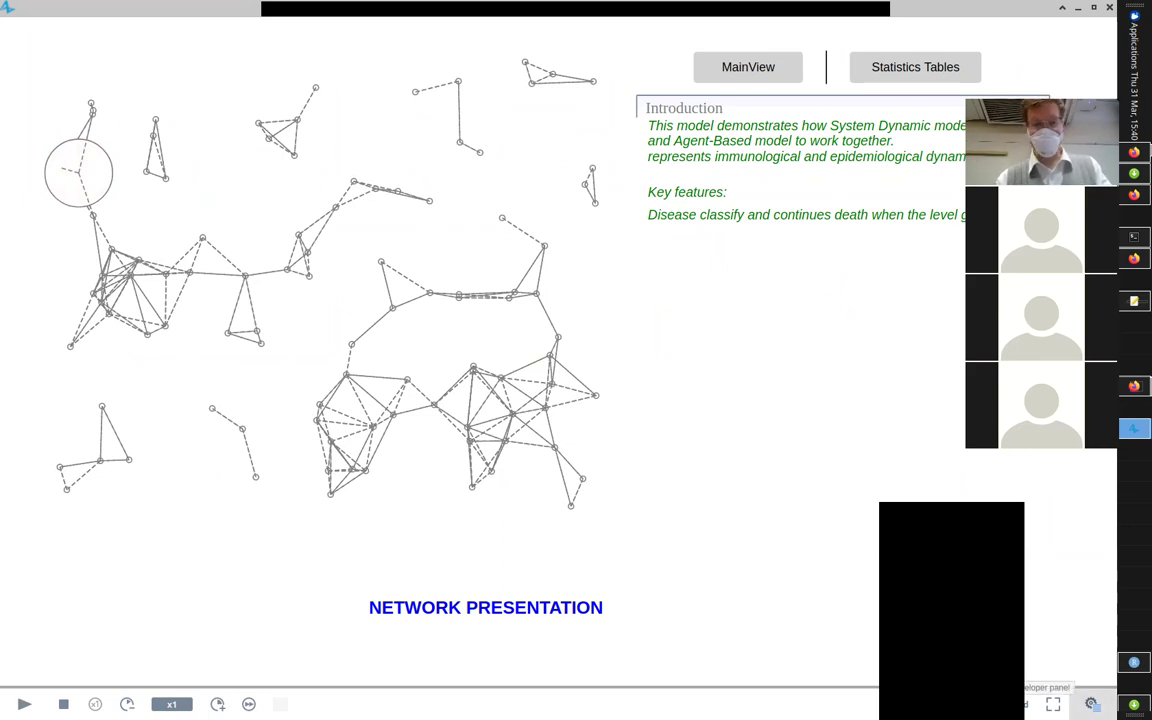
key(alt+Tab)
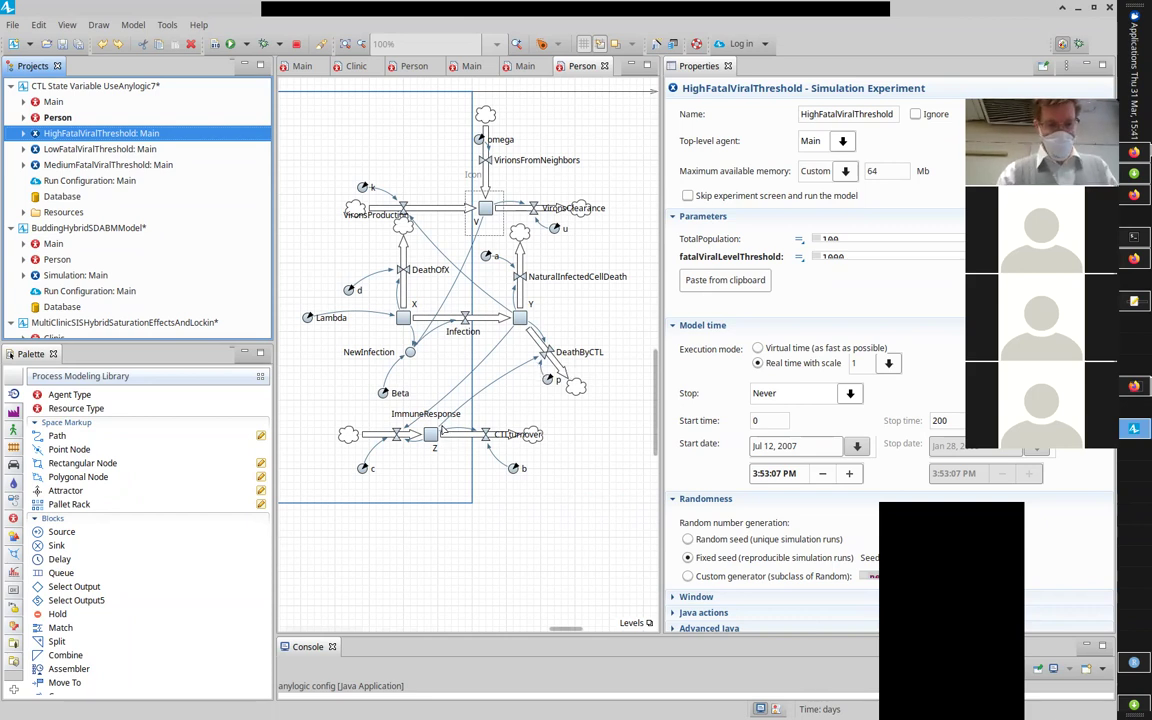
click(431, 436)
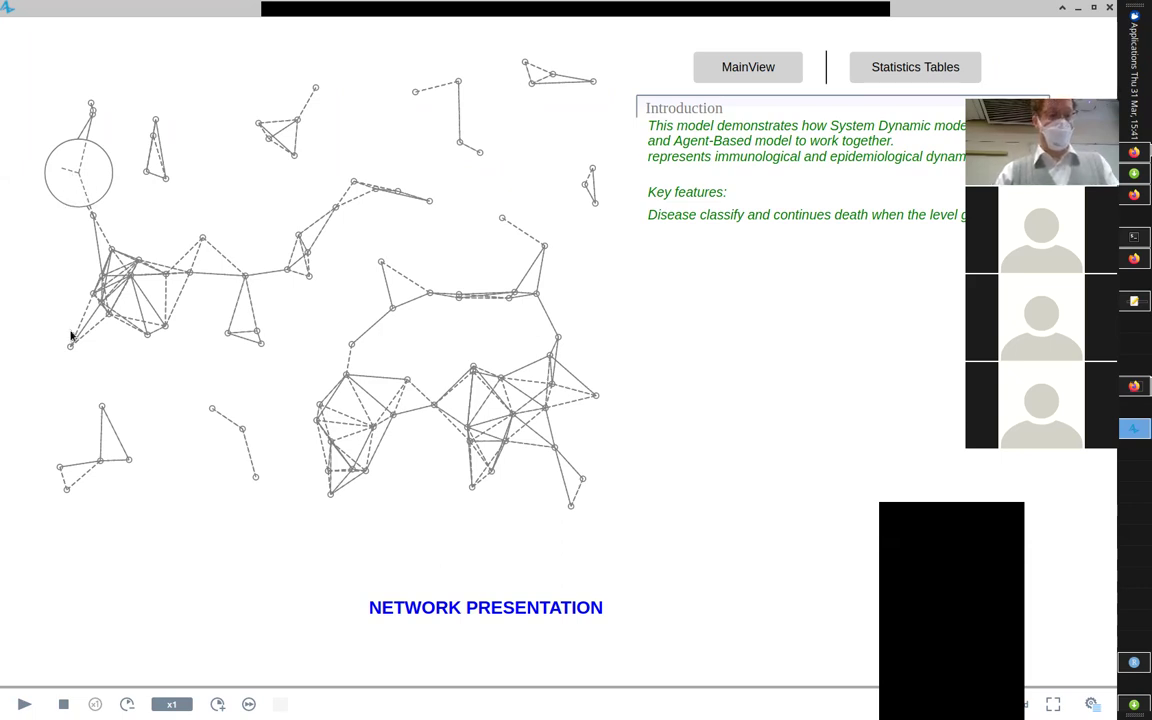
Step: Resume the simulation, pause it once the infection spreads to neighbours, and compare the network with the Person diagram
click(24, 704)
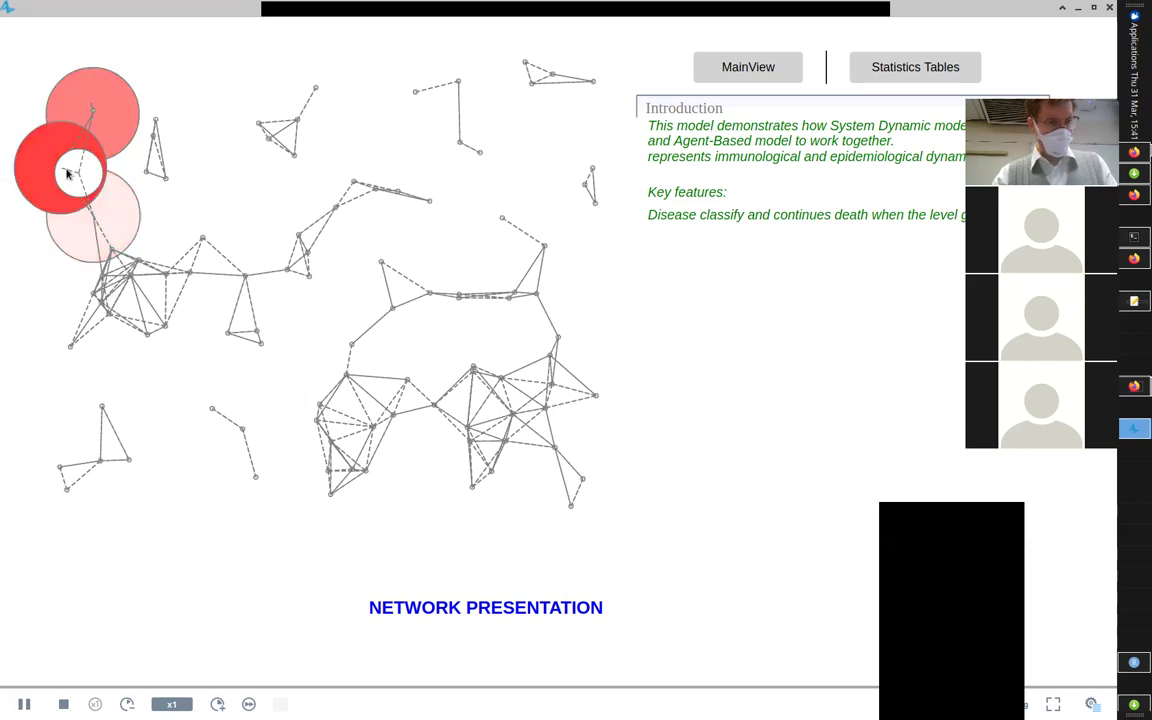
key(space)
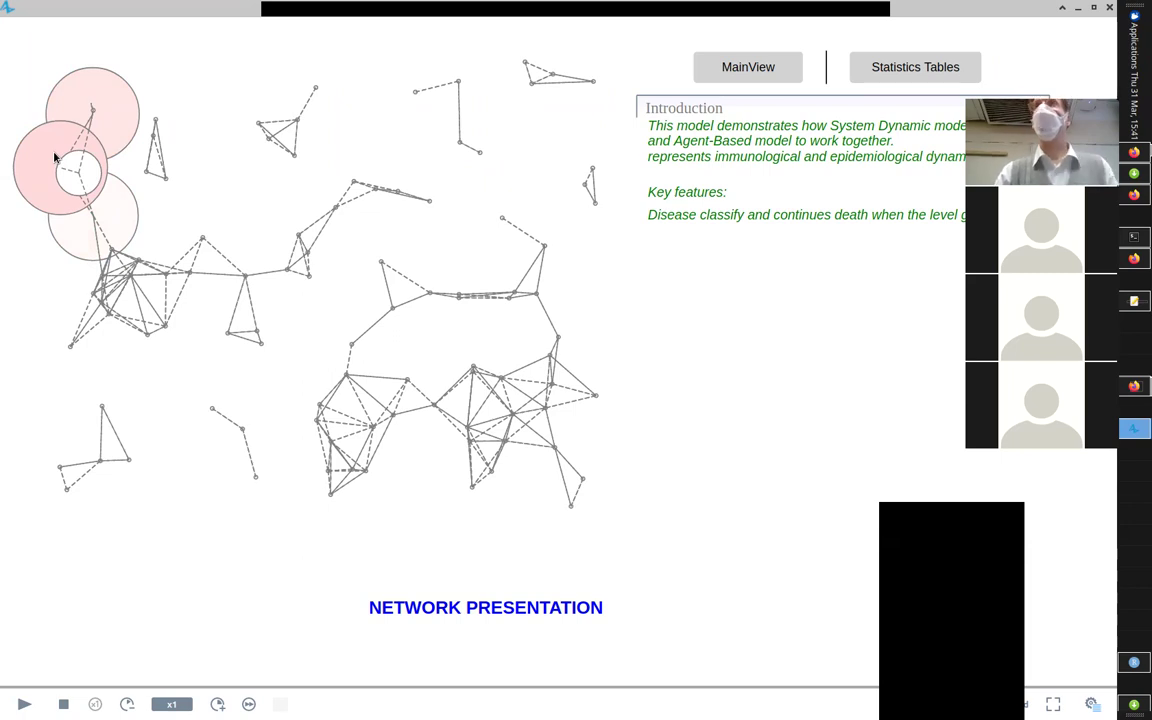
key(alt+Tab)
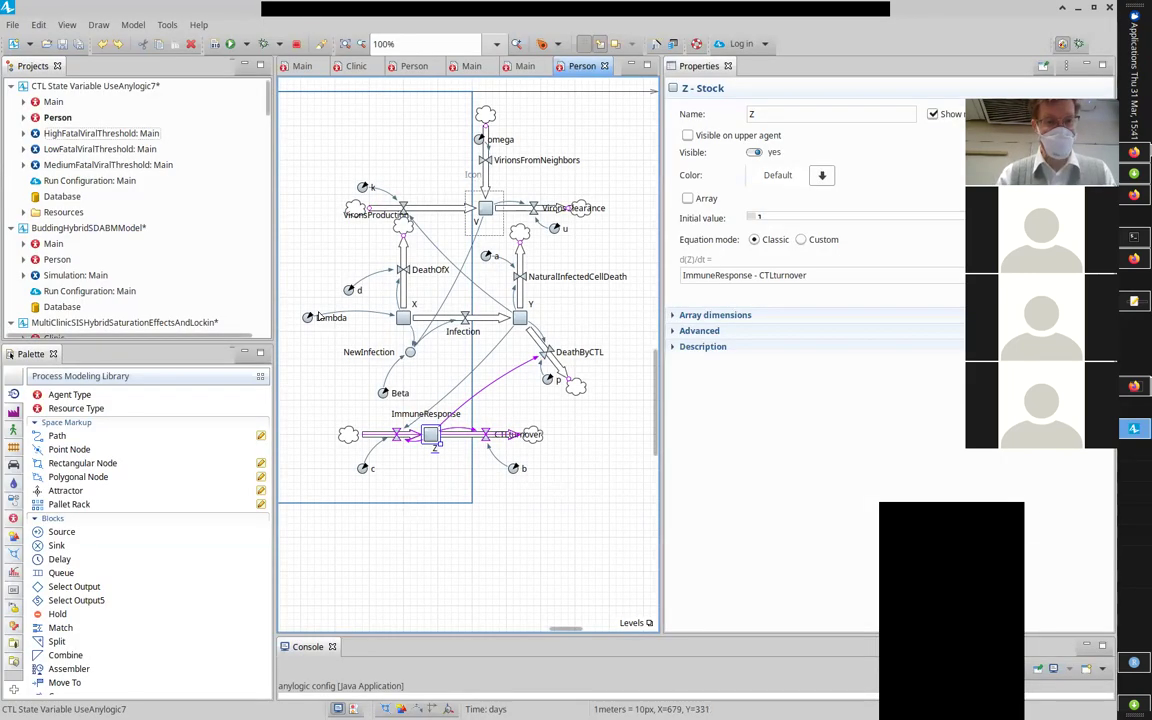
key(alt+Tab)
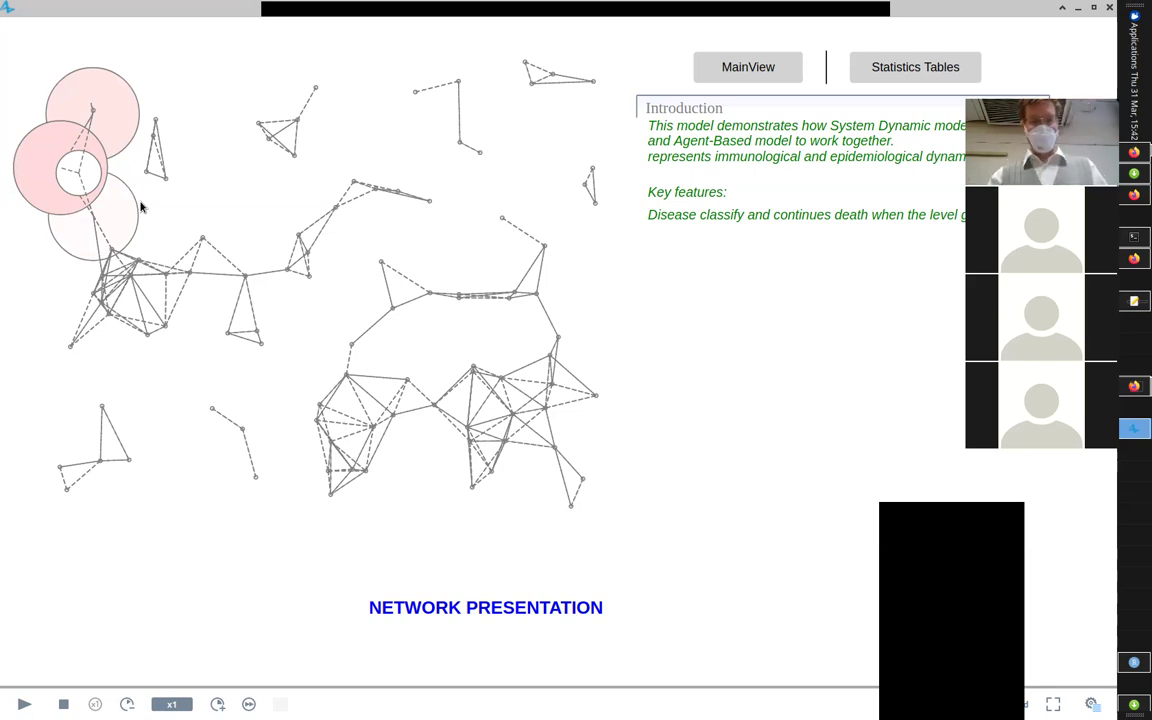
Step: Continue the network simulation at x10 speed and pause it
drag(110, 259, 257, 347)
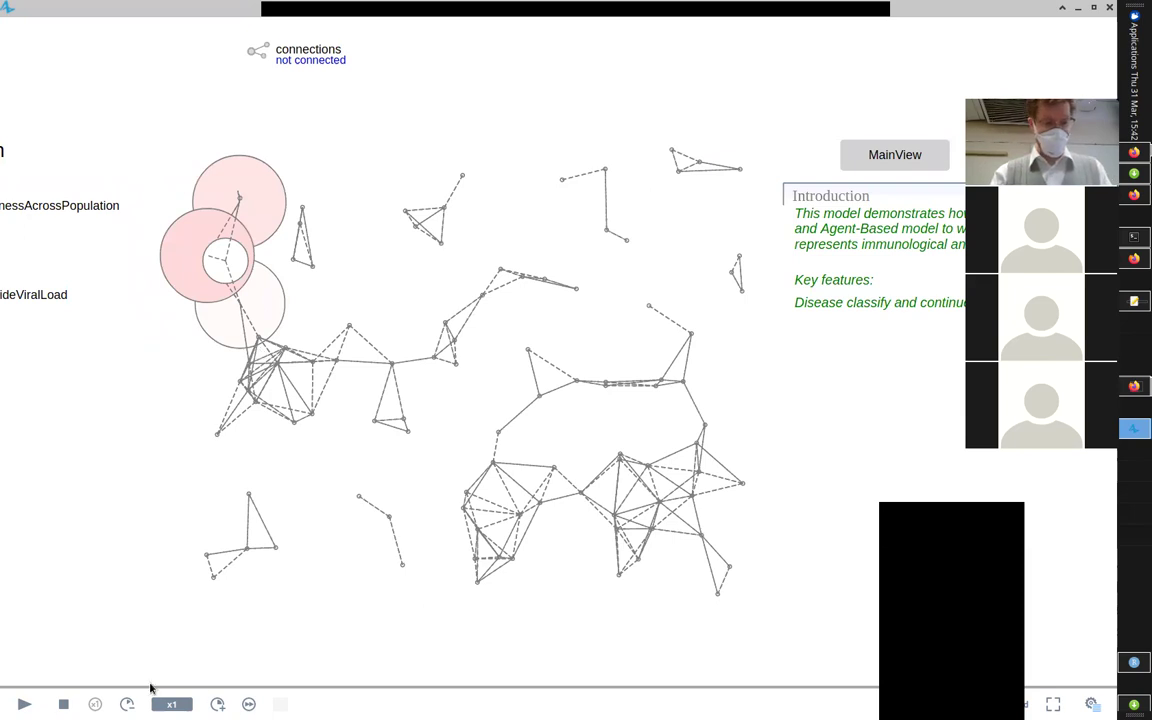
click(24, 704)
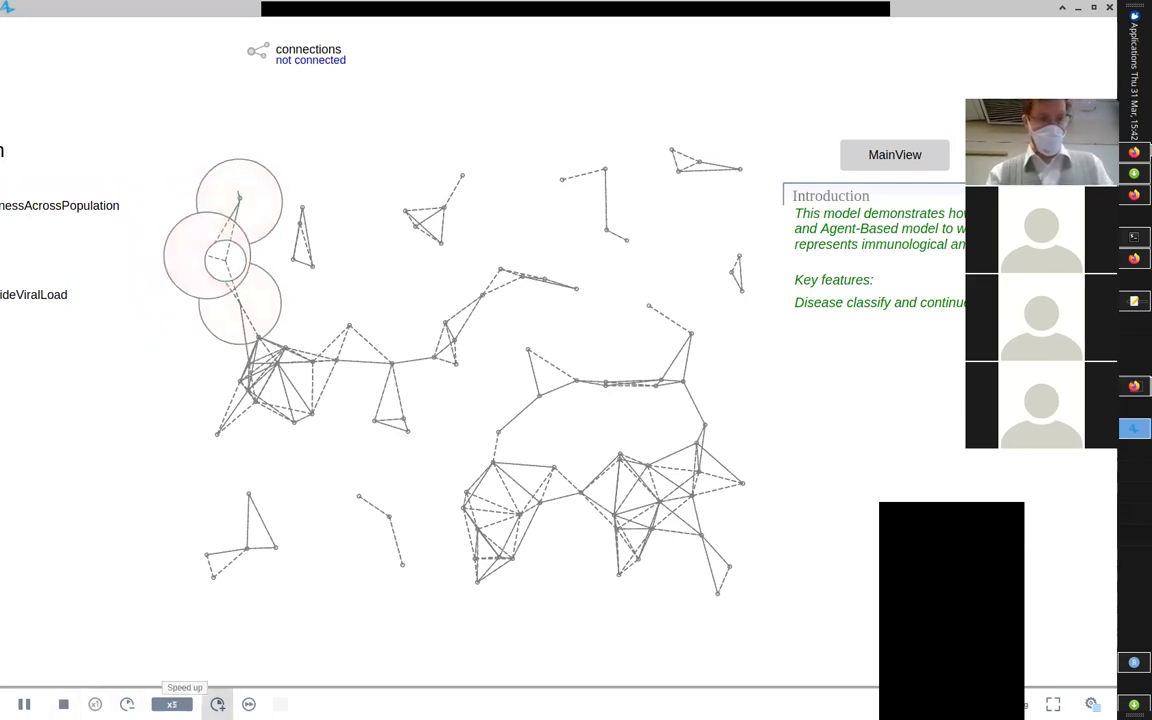
click(217, 704)
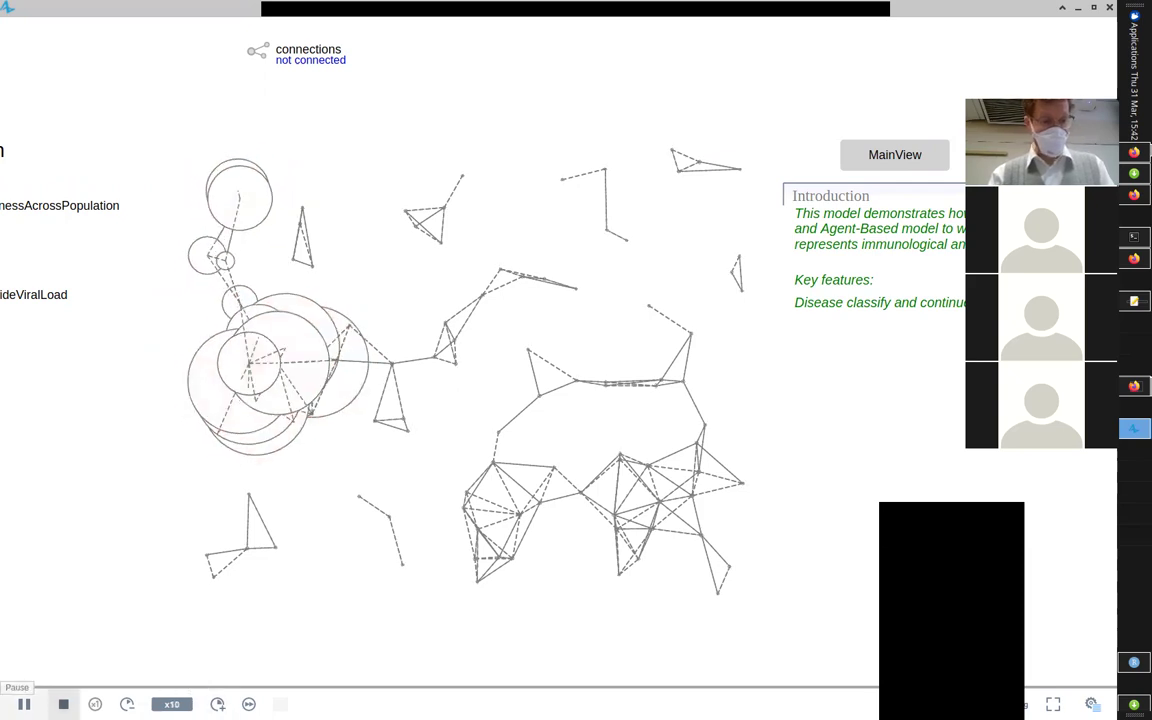
click(24, 704)
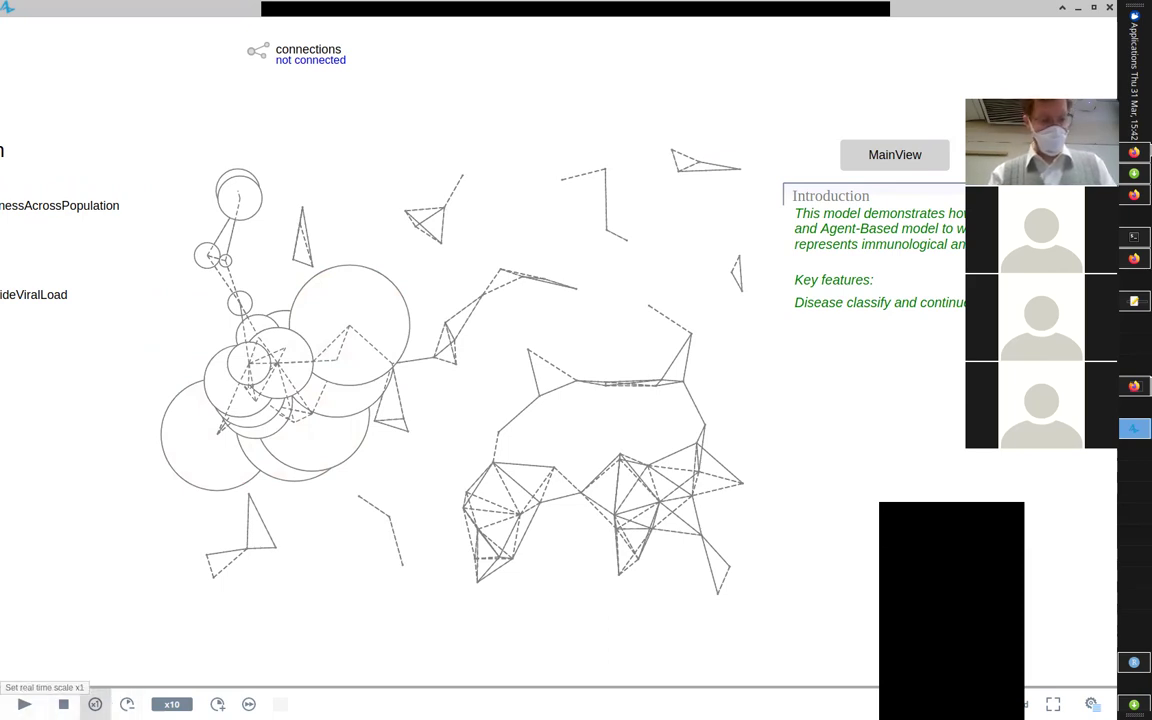
Step: Resume the simulation at x2 speed, speed it up by two levels, and end the run
click(127, 704)
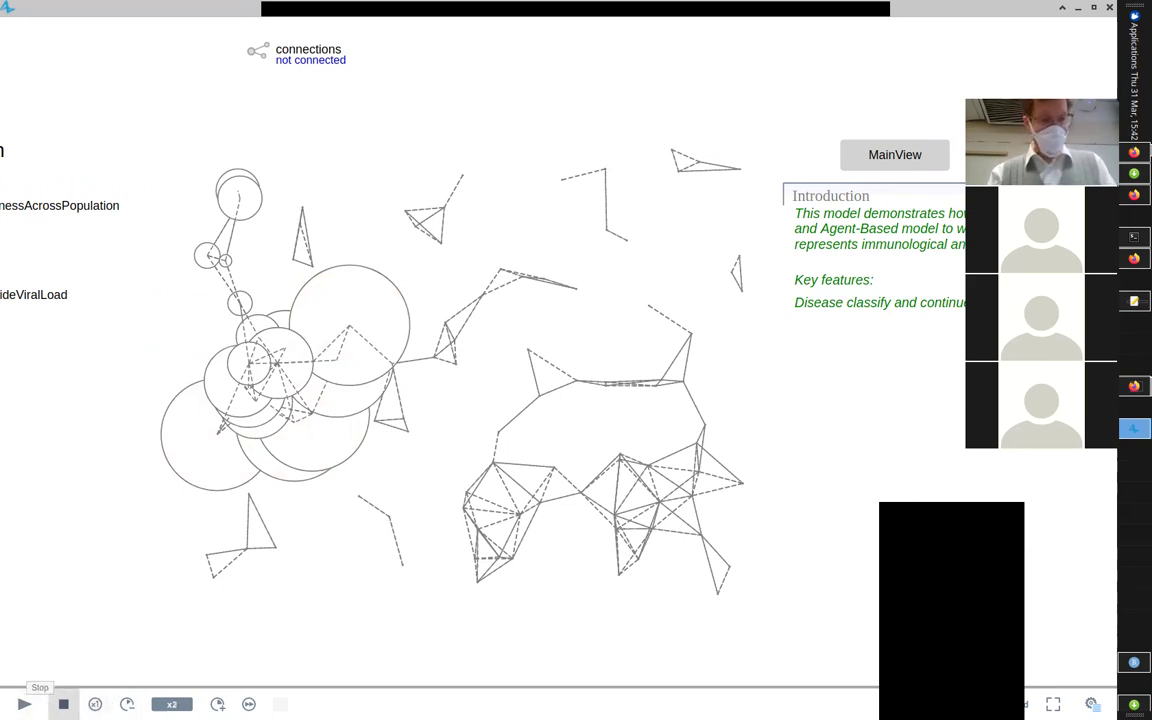
click(24, 704)
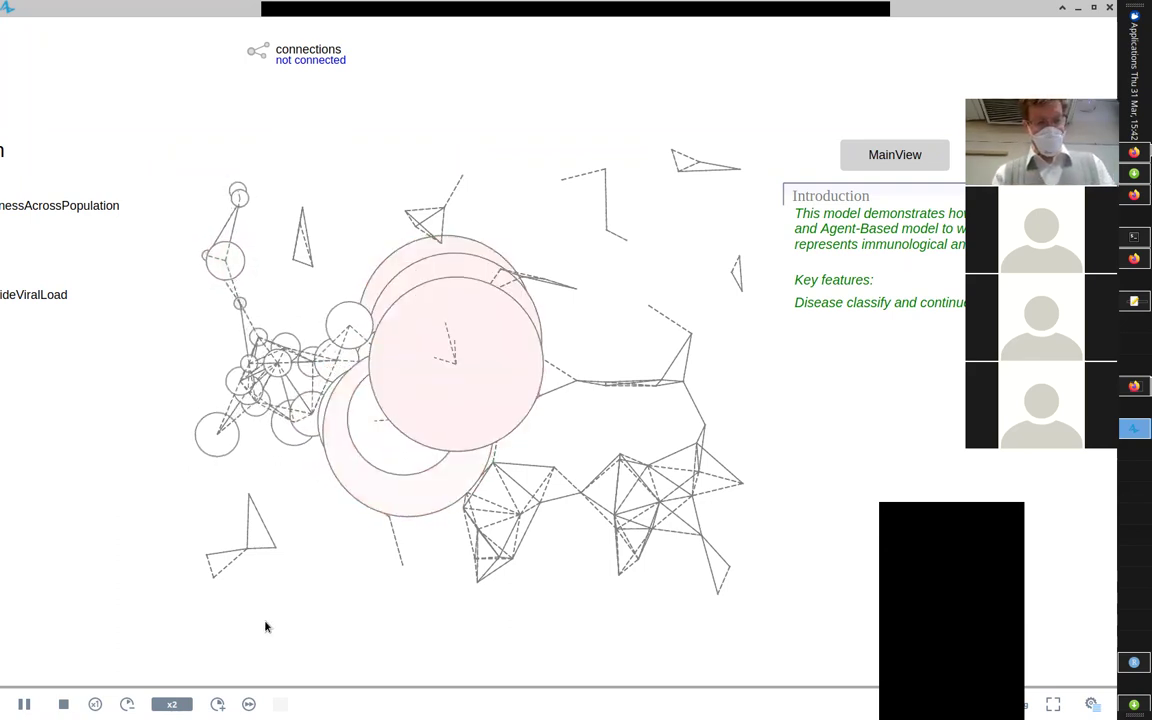
scroll(250, 640, down, 3)
click(218, 703)
click(218, 703)
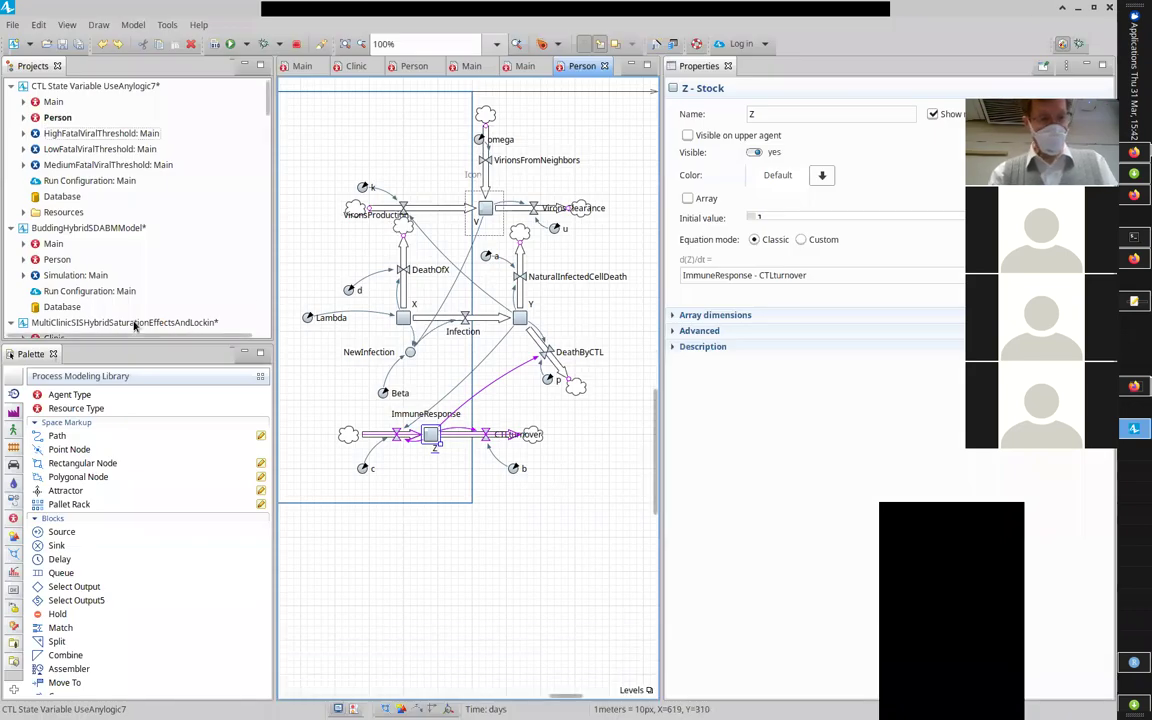
Step: Launch the MediumFatalViralThreshold experiment of the CTL State Variable model
click(57, 131)
right_click(57, 168)
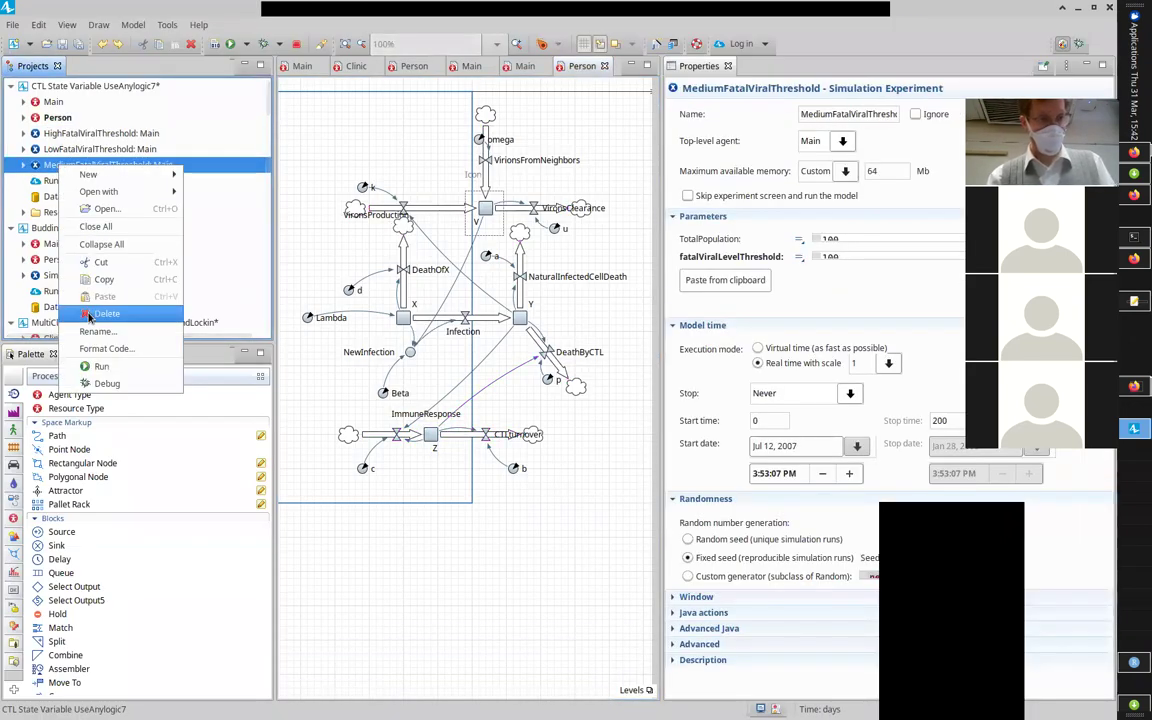
click(97, 367)
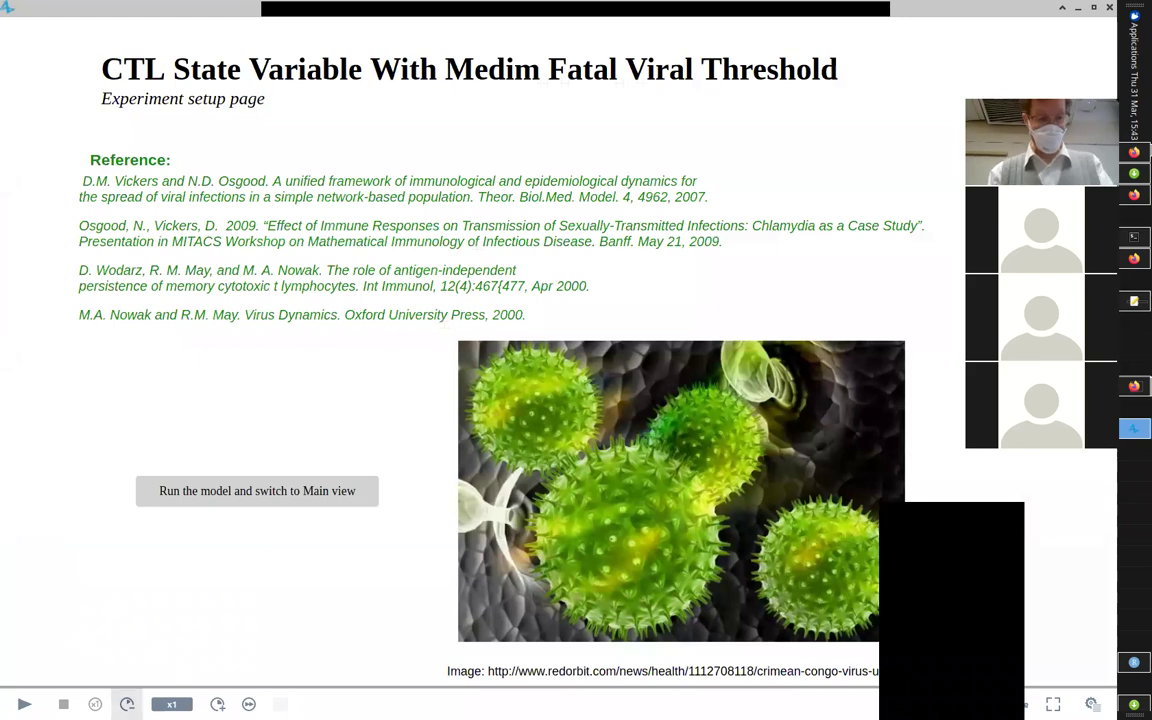
Step: Run the medium fatal viral threshold simulation and raise its speed to x10
scroll(50, 630, down, 5)
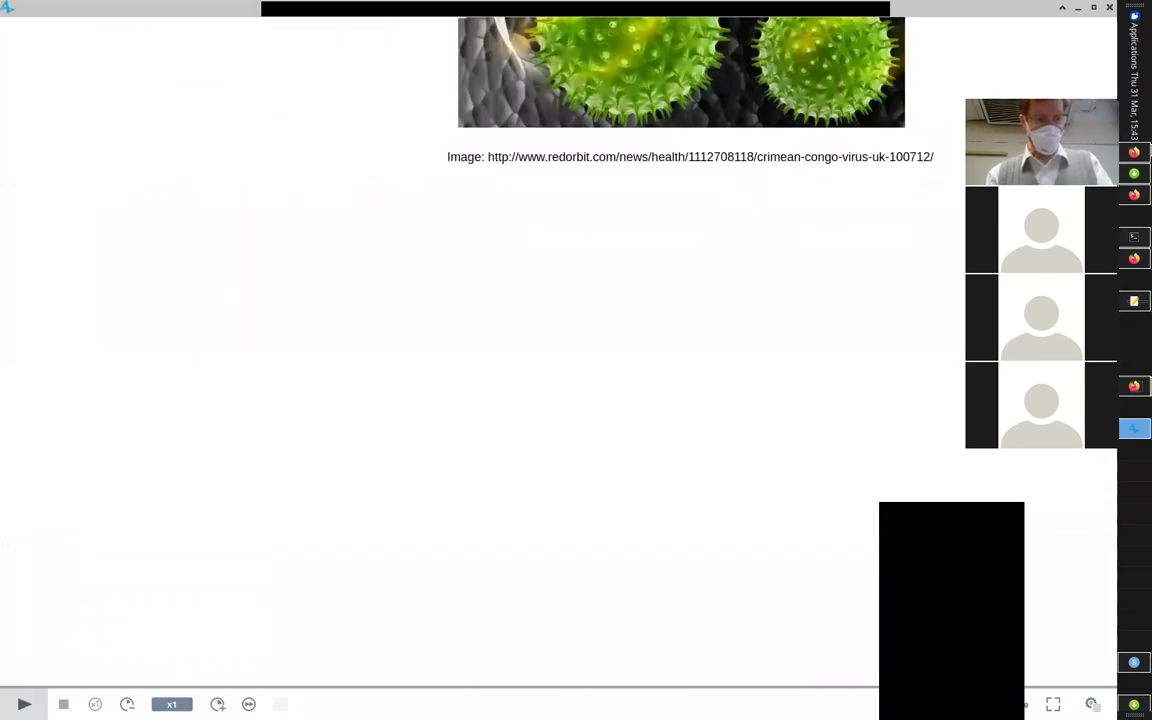
click(24, 704)
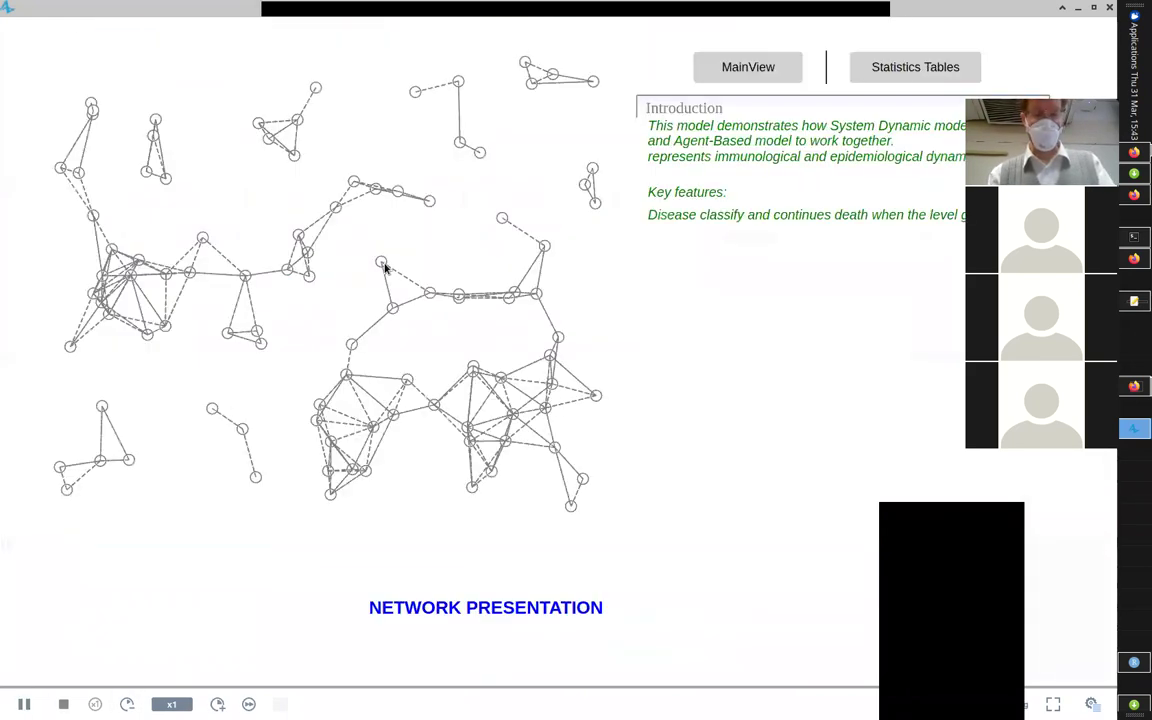
click(217, 704)
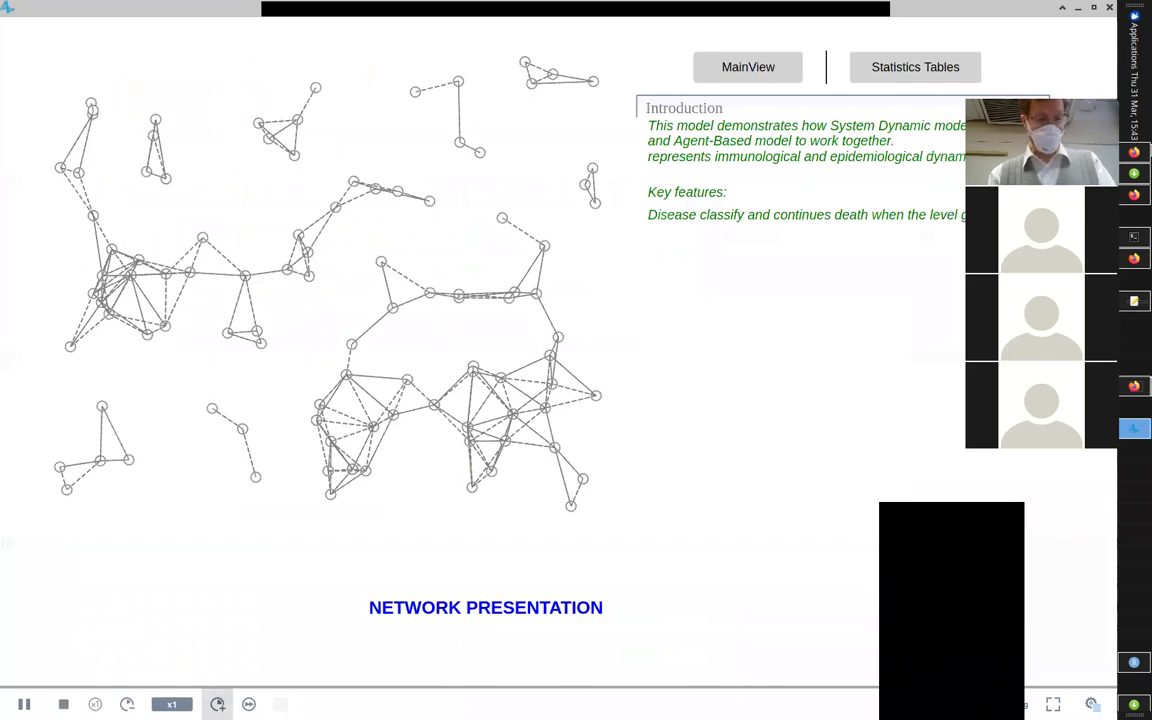
click(217, 704)
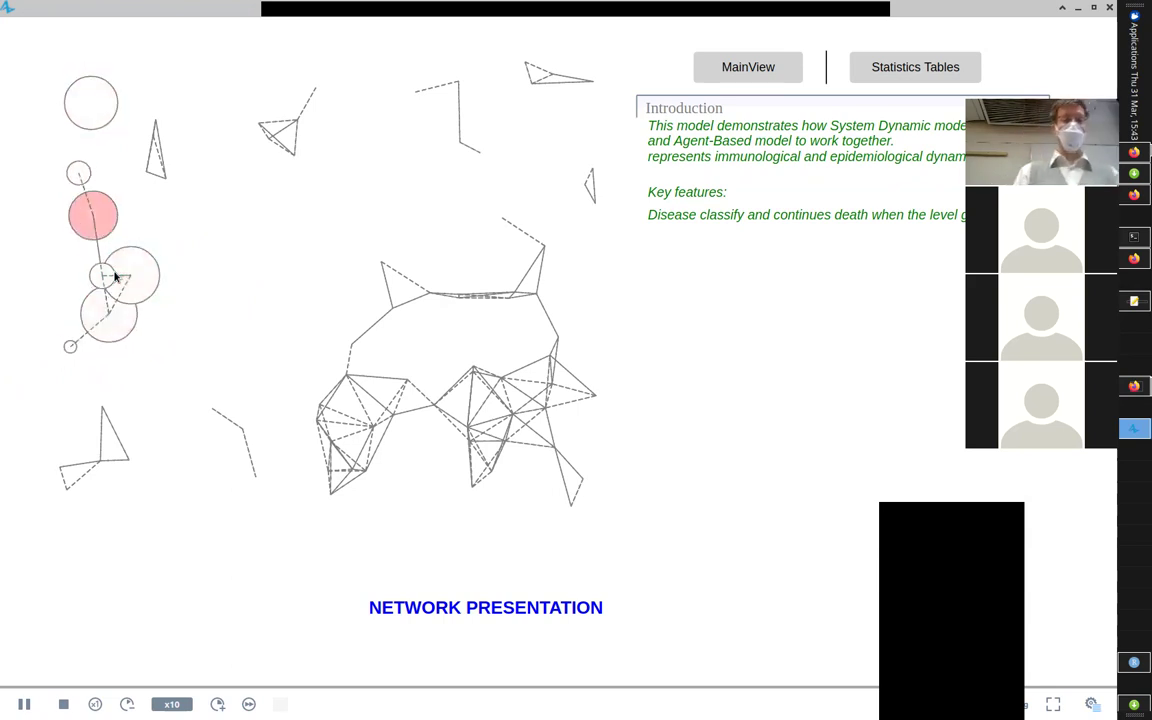
Step: Return to the model editor and examine the Person agent's stock-and-flow structure and lifeCycle statechart in an enlarged diagram view, then restore the layout
key(alt+Tab)
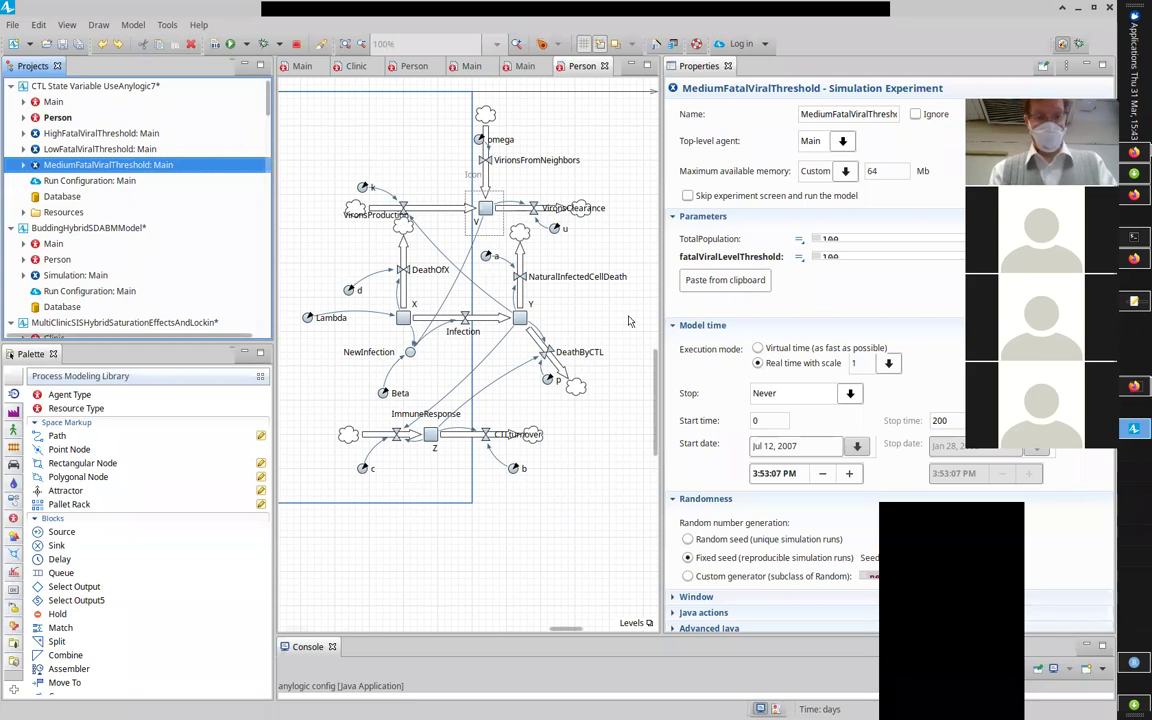
scroll(583, 297, down, 3)
scroll(655, 398, up, 8)
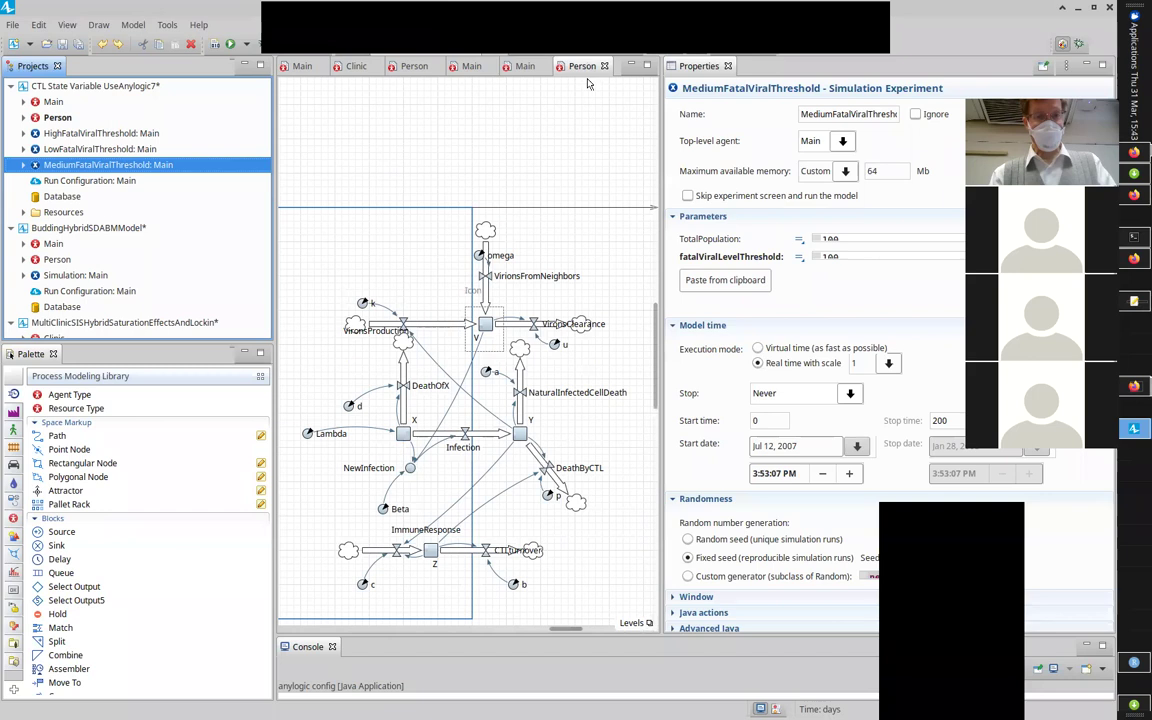
key(ctrl+m)
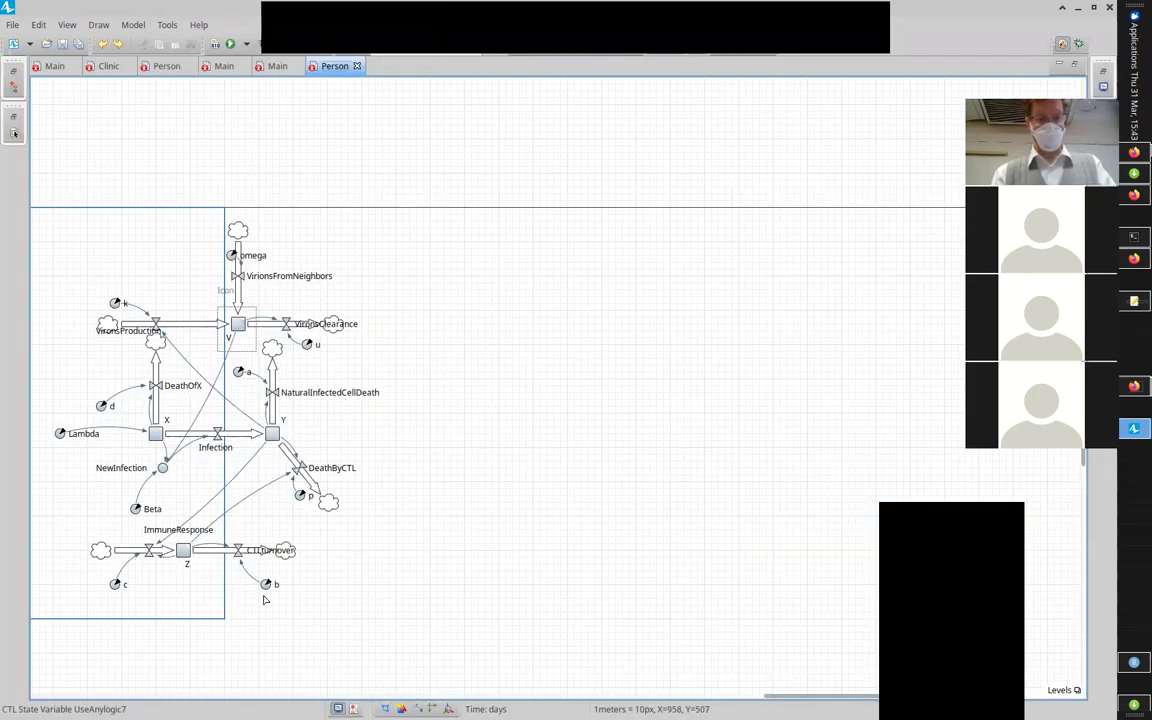
drag(780, 696, 581, 694)
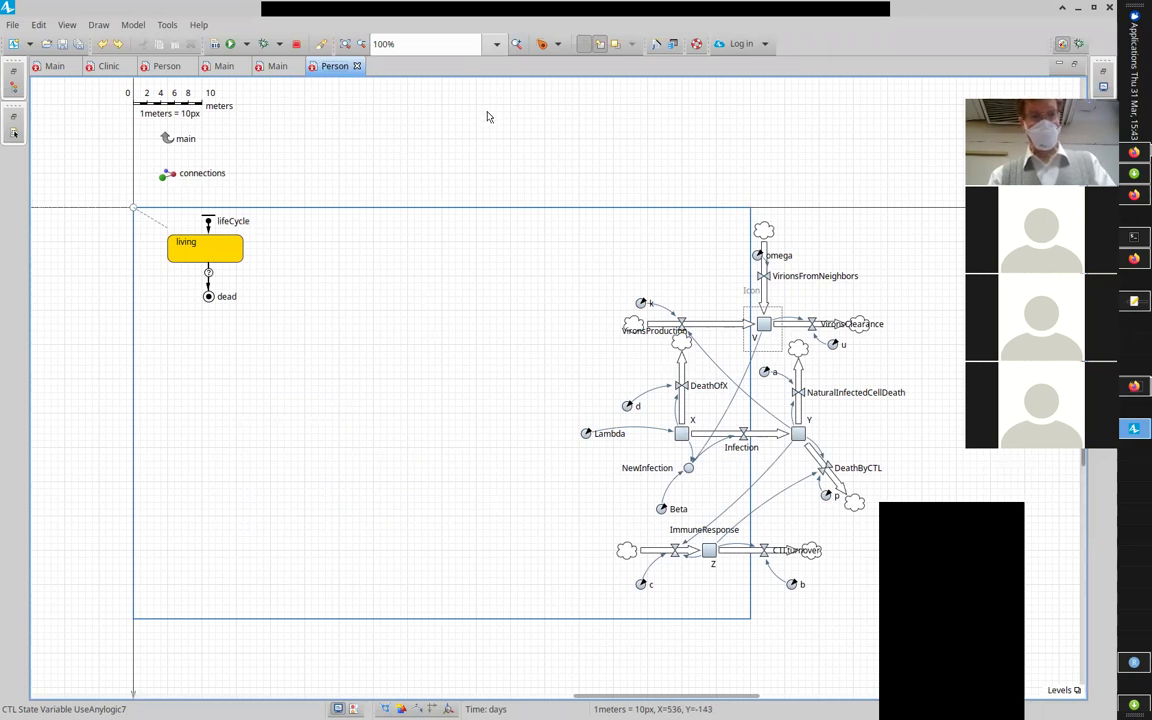
double_click(331, 66)
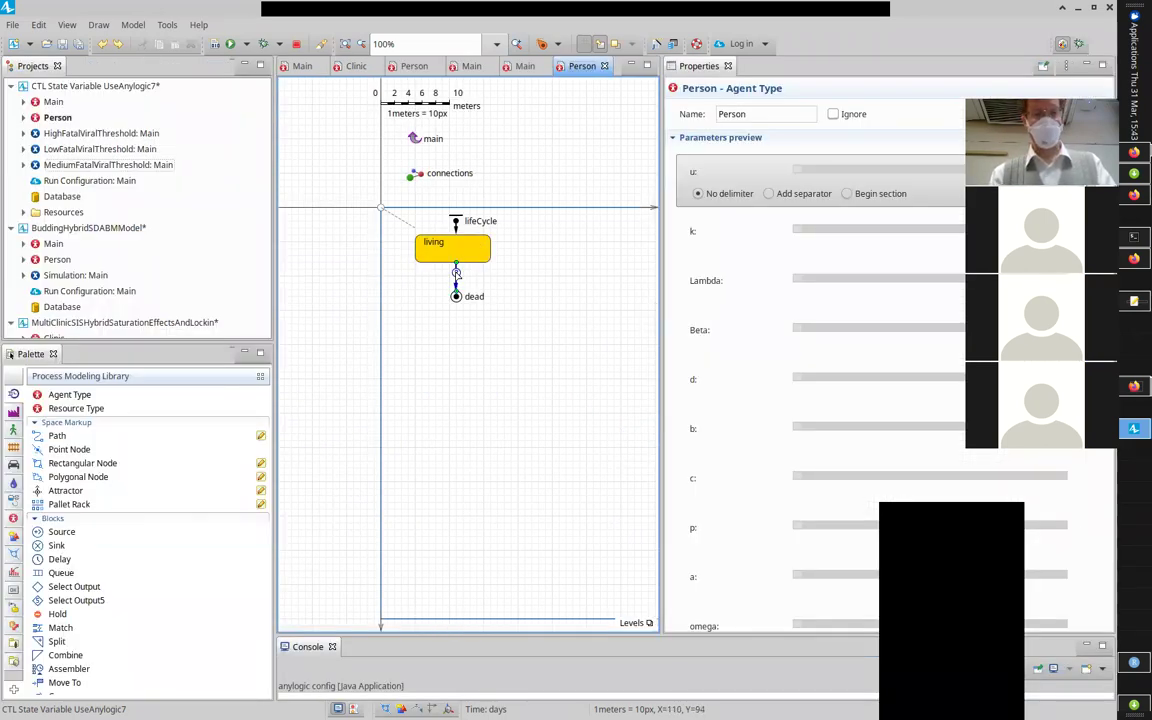
Step: Inspect the death transition's condition, the dead final state's action and the living state in Person's lifeCycle statechart
click(456, 272)
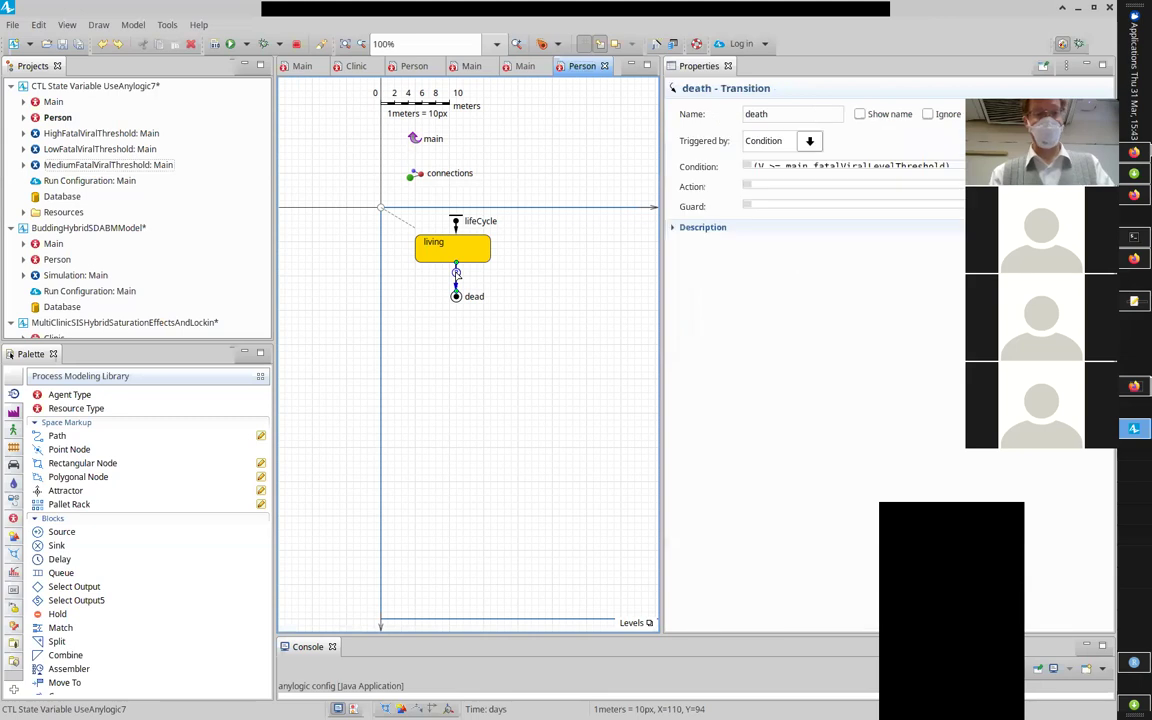
click(957, 162)
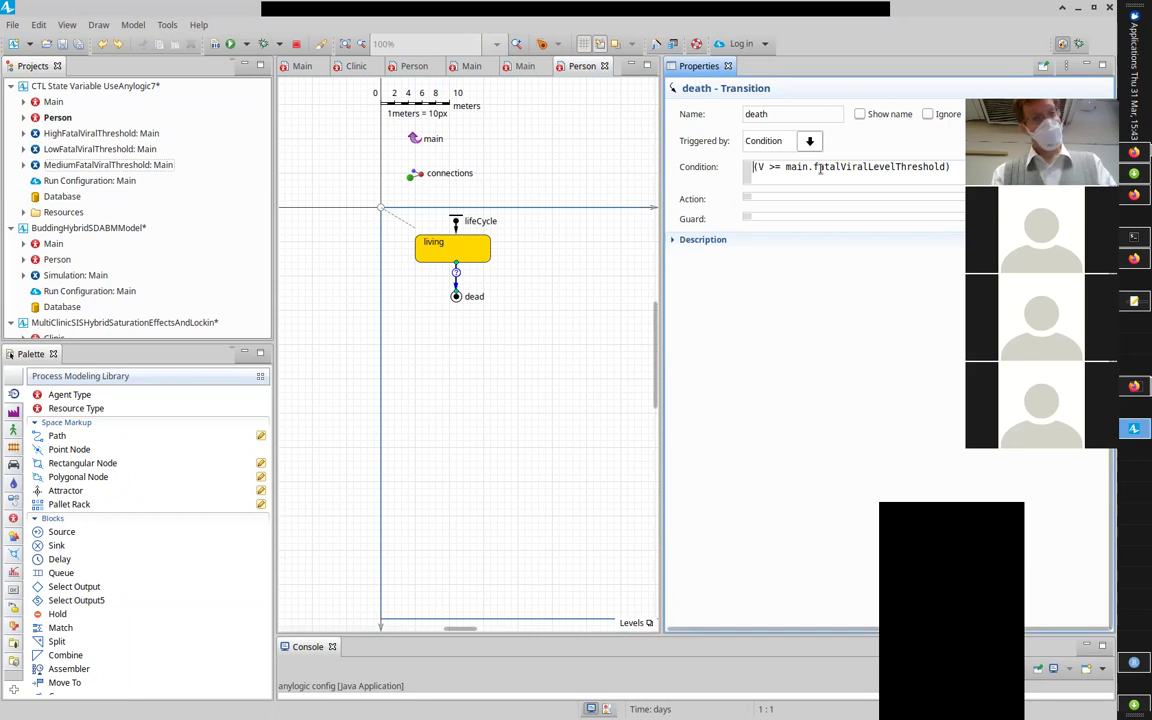
drag(757, 167, 770, 167)
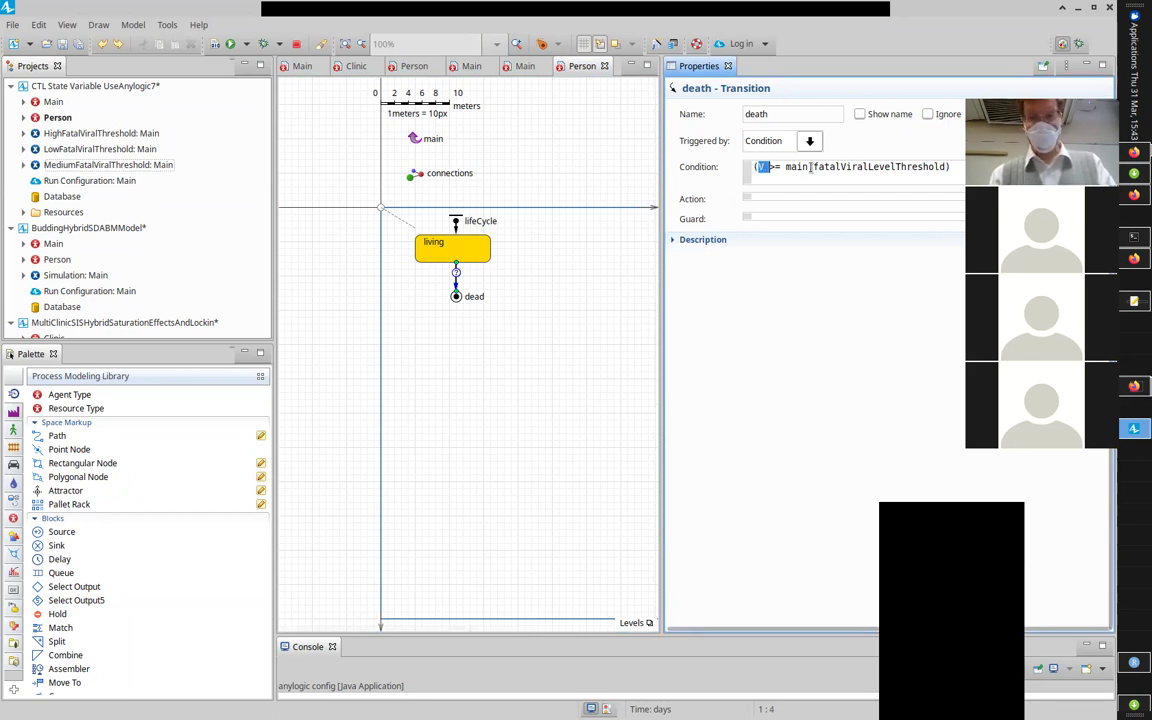
click(455, 296)
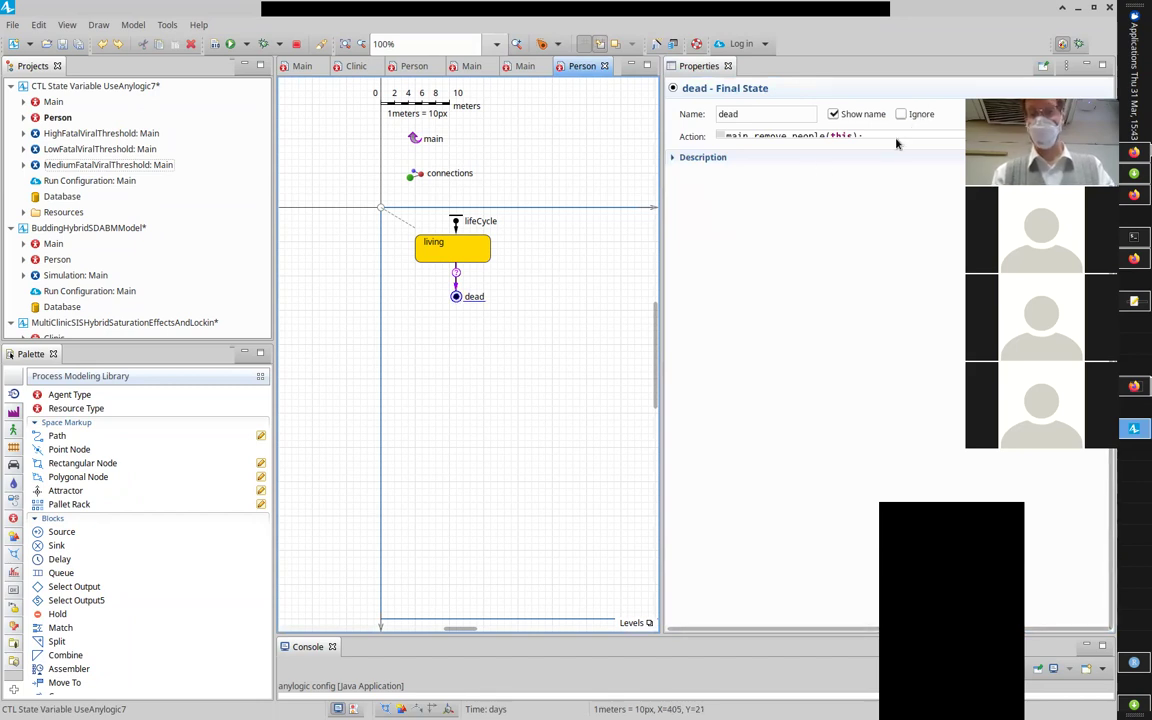
click(896, 137)
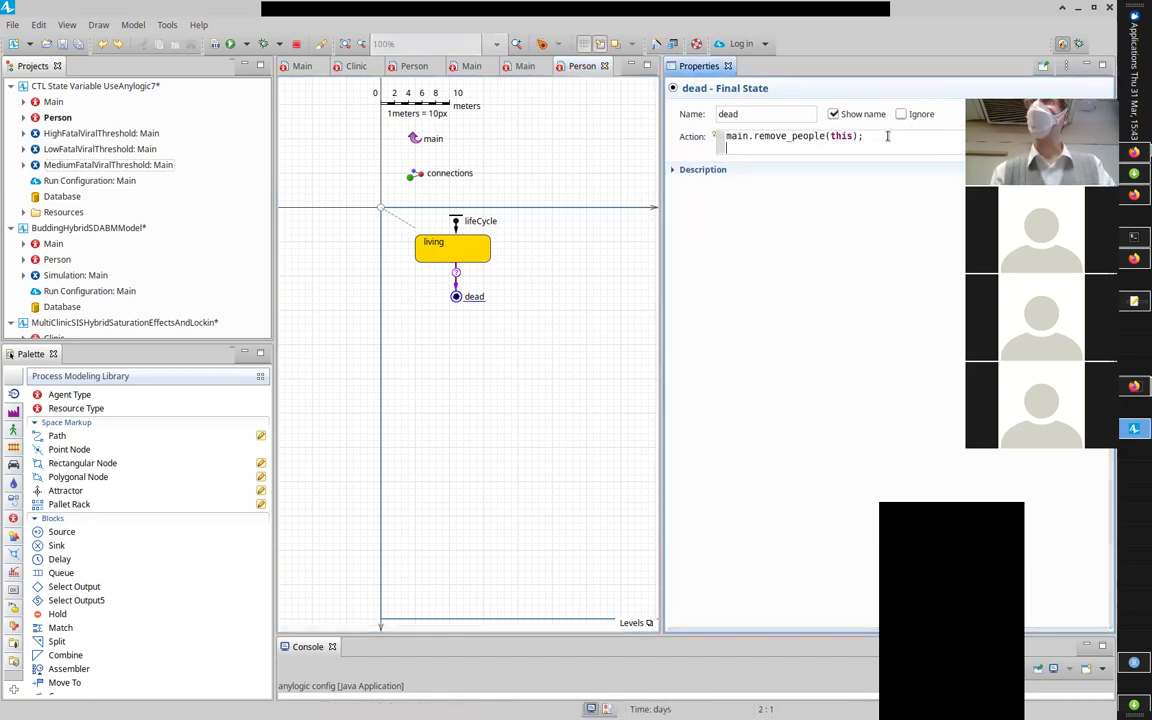
click(462, 244)
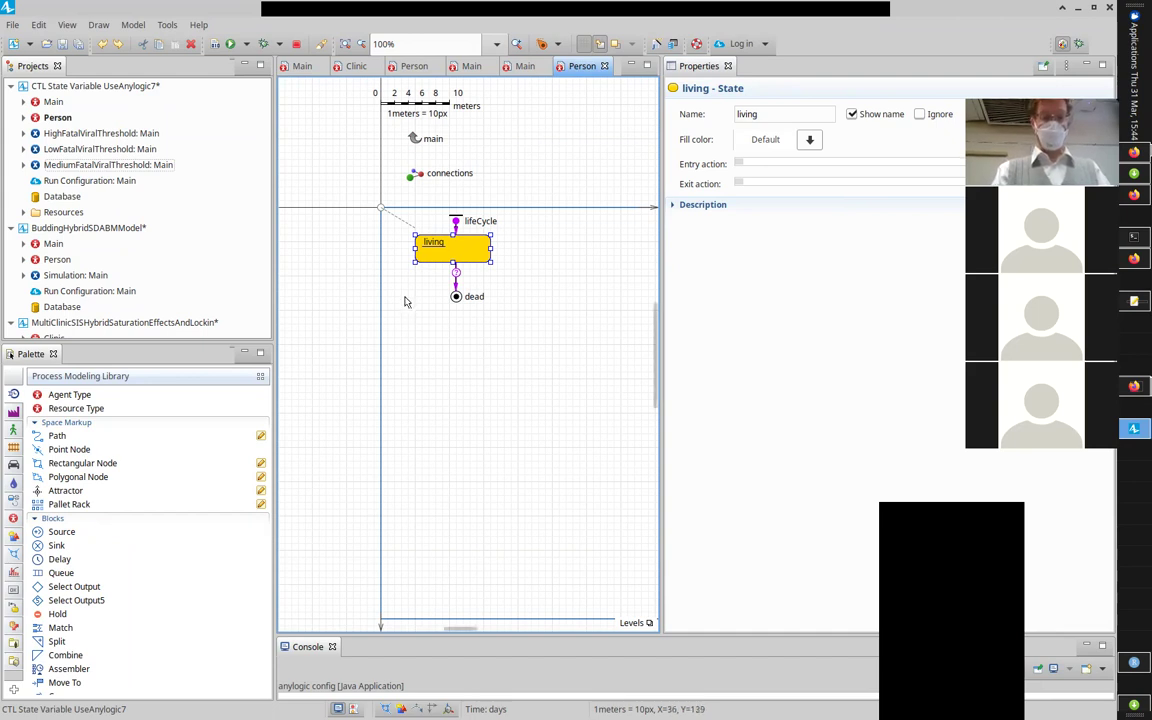
click(456, 271)
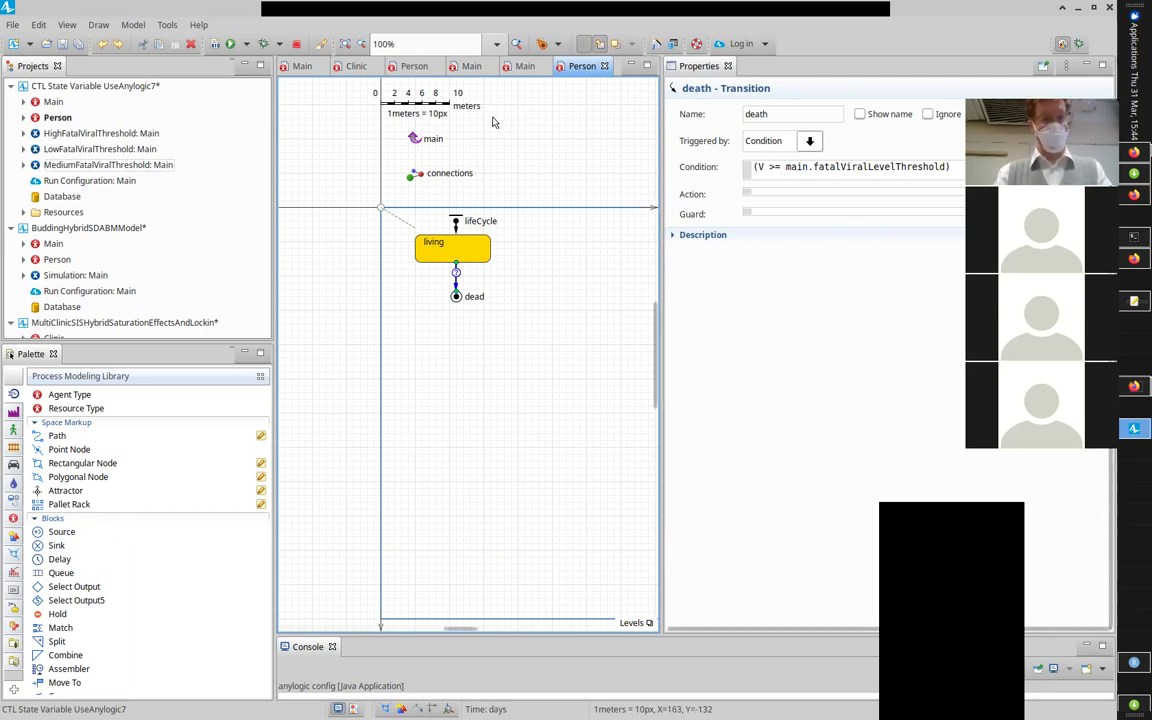
Step: Switch to the running simulation to check the surviving network
key(alt+Tab)
key(alt+Tab)
key(Escape)
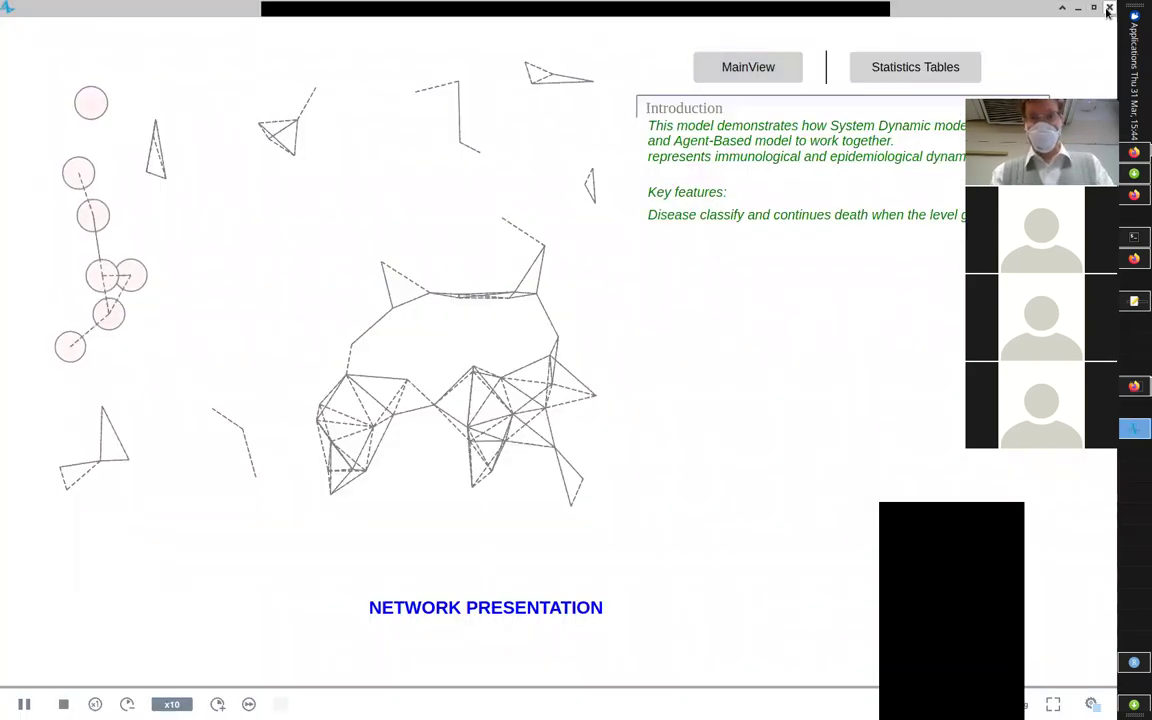
Step: Return to the model editor and open EnvironmentalContaminationHybrid.alp from the HybridModels examples folder
key(alt+Tab)
key(ctrl+o)
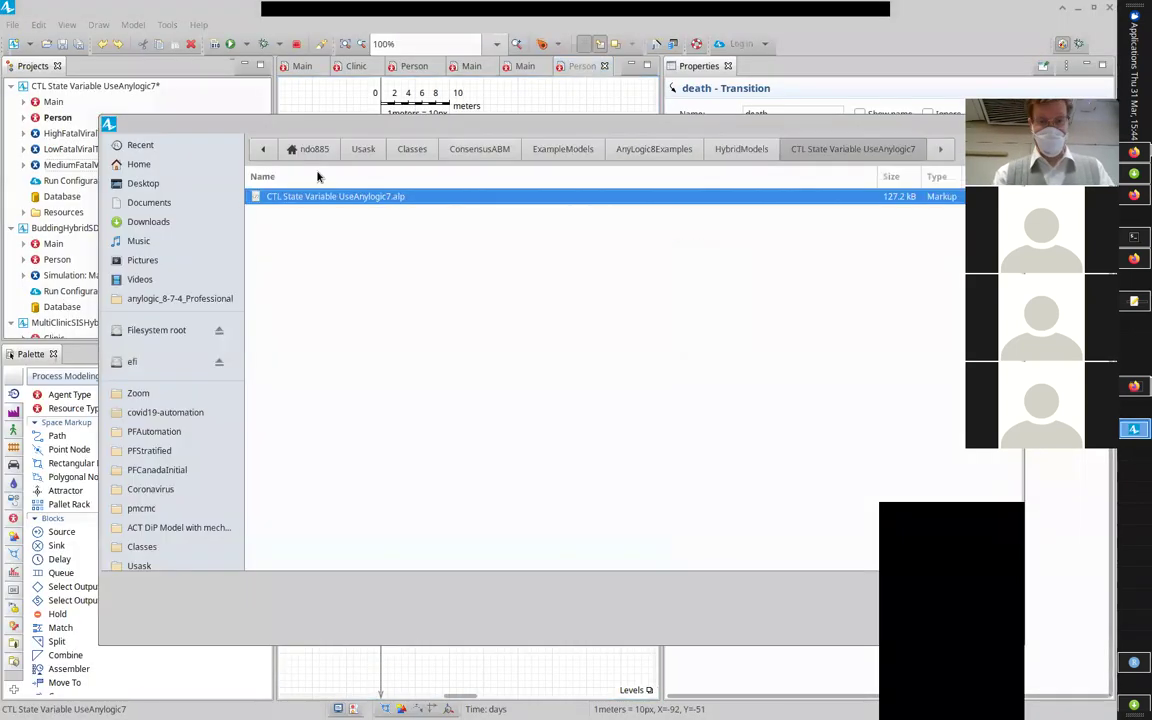
click(741, 149)
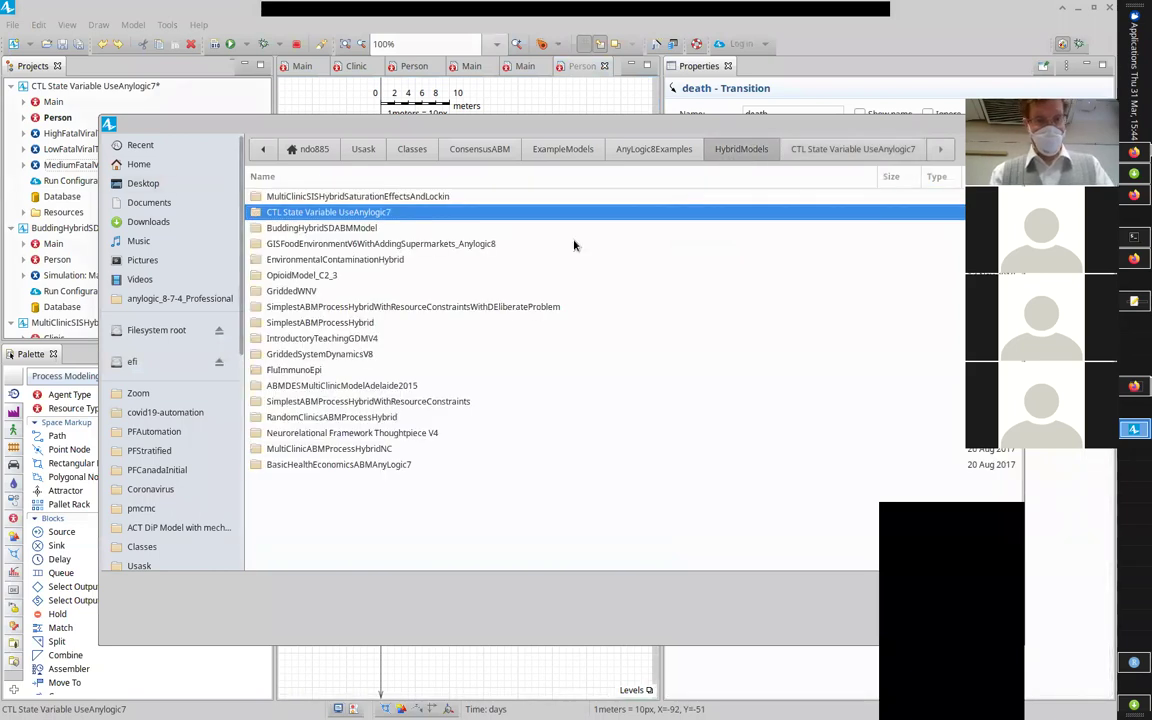
double_click(347, 262)
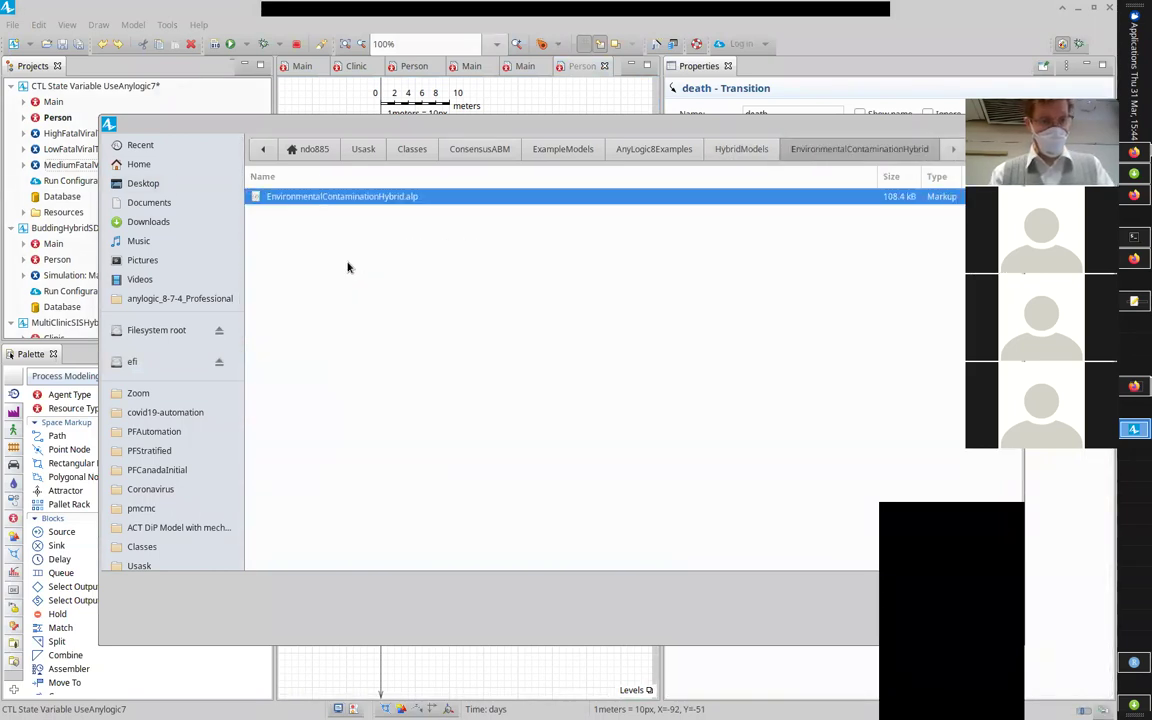
double_click(335, 197)
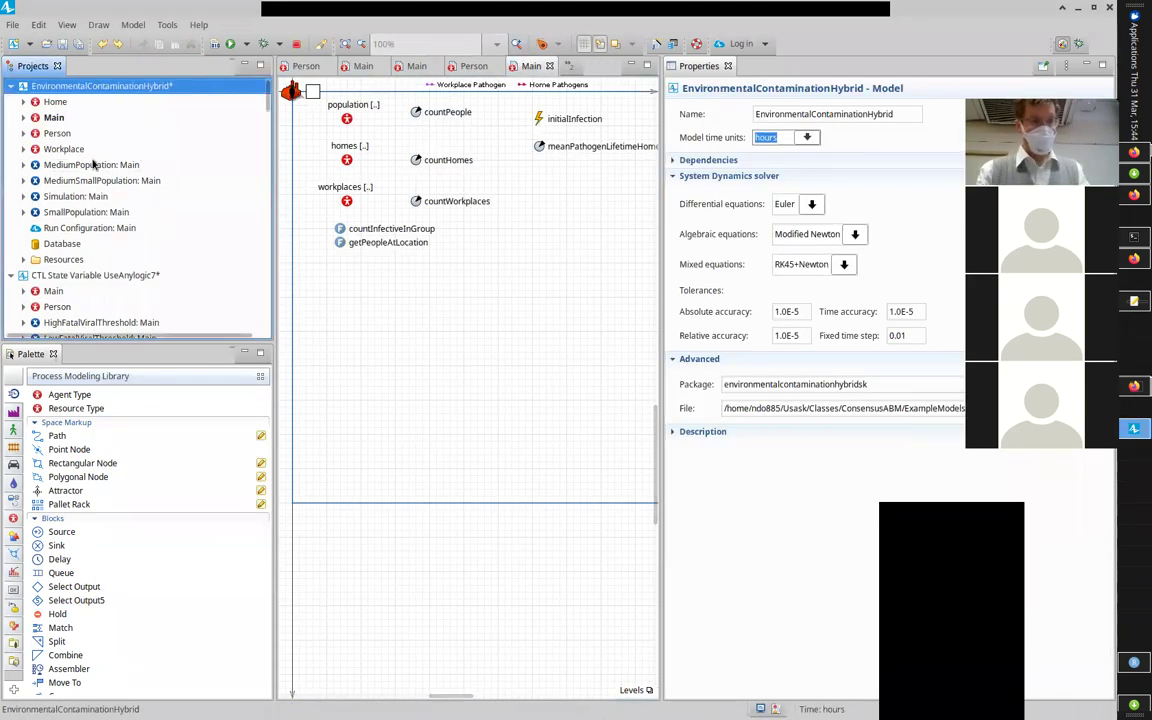
Step: View the diagrams of the Person, Workplace and Home agent types in the EnvironmentalContaminationHybrid model
double_click(58, 133)
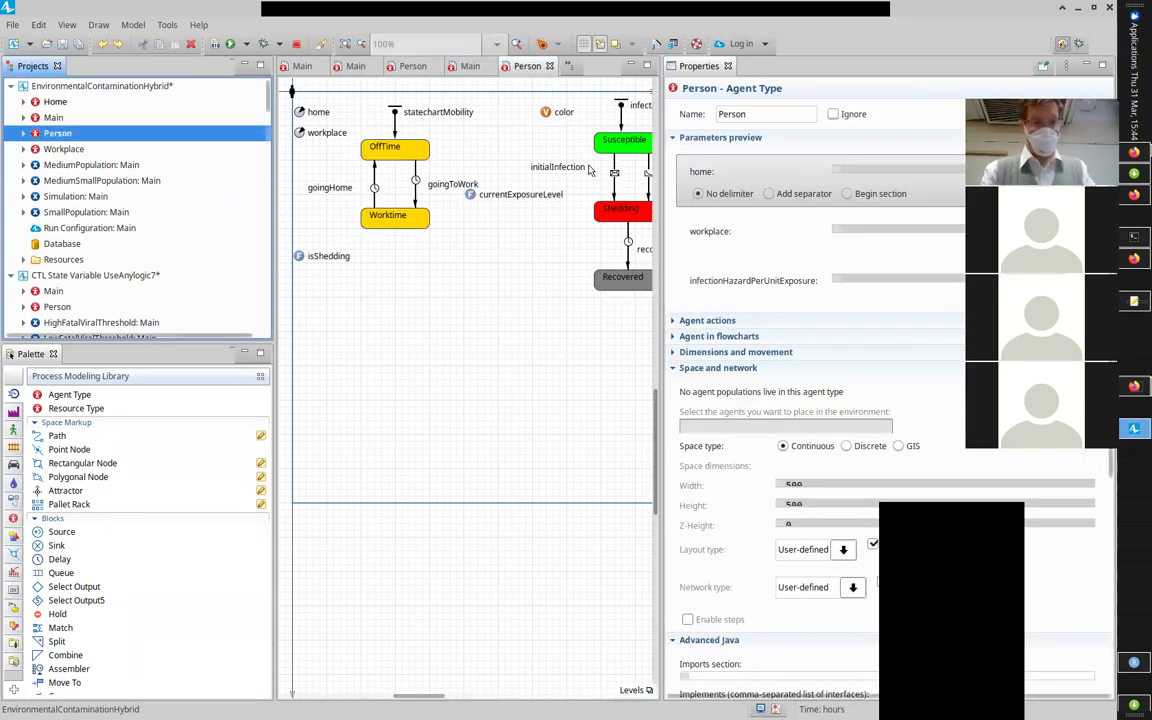
click(60, 150)
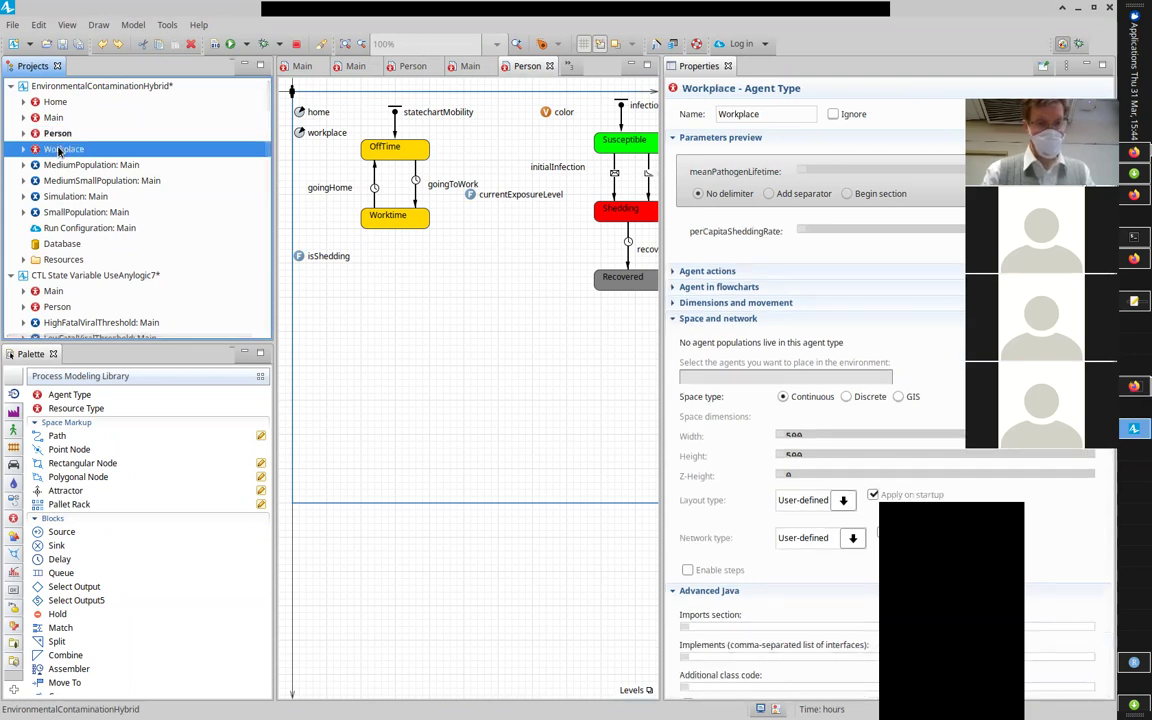
double_click(60, 150)
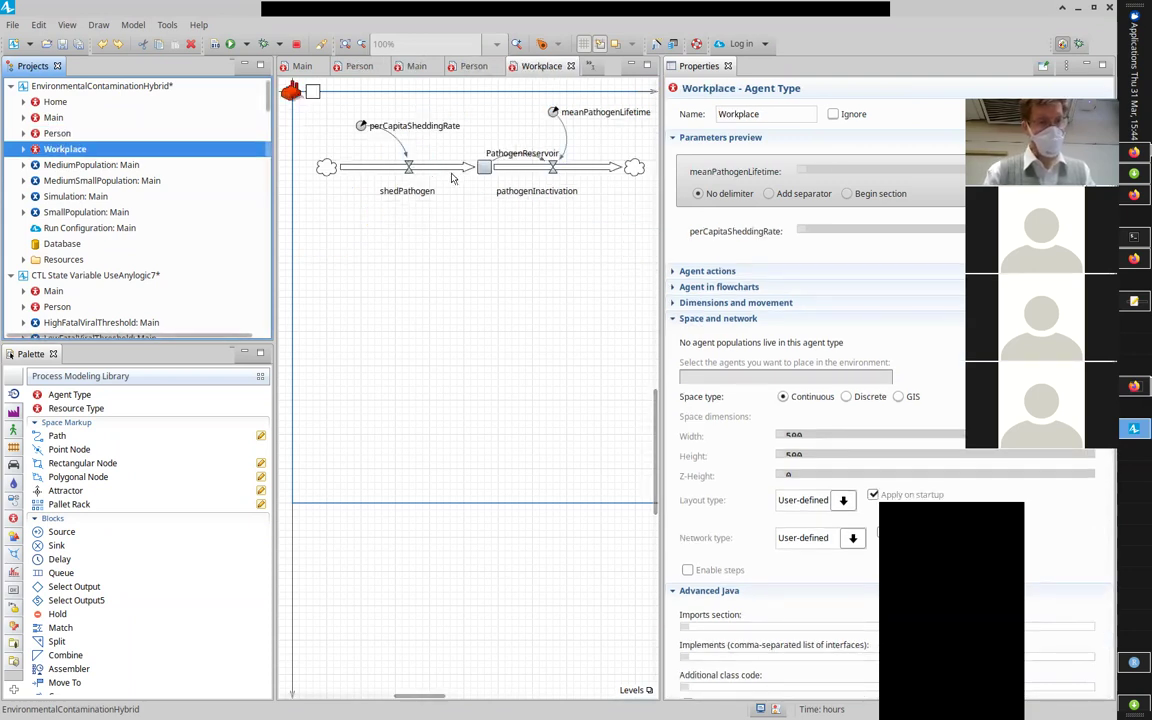
click(51, 104)
double_click(52, 110)
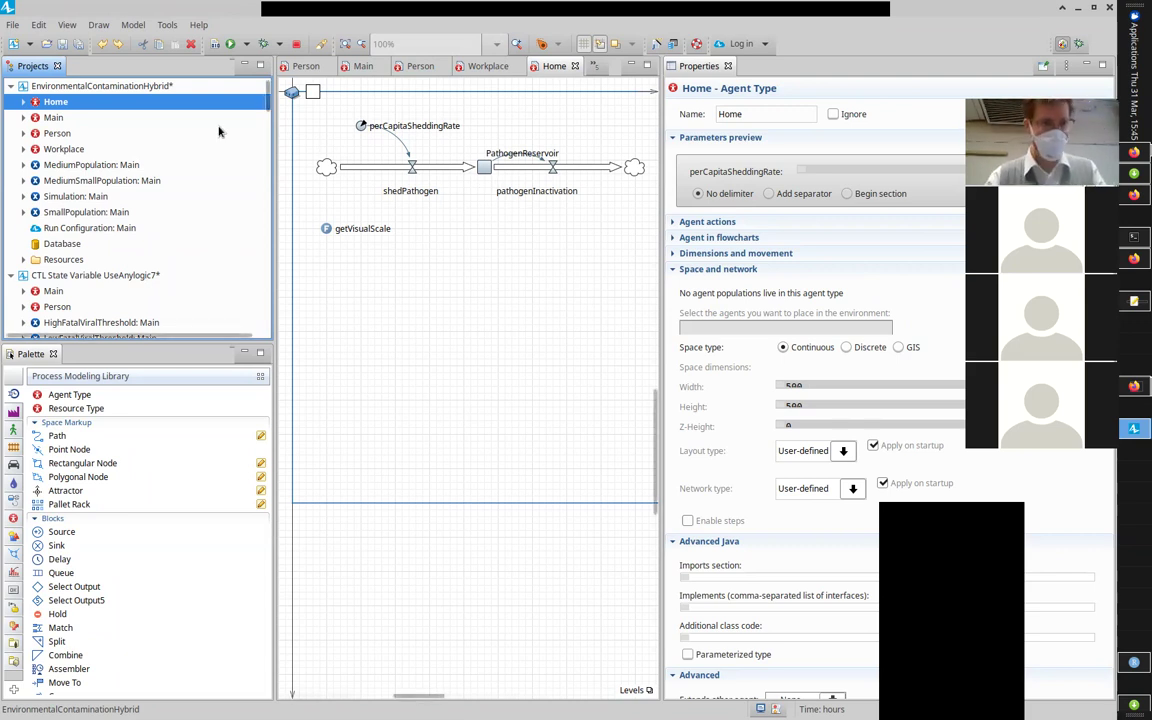
Step: Reopen the Person diagram and inspect the environmentalInfection transition and the OffTime and Worktime mobility states
click(47, 150)
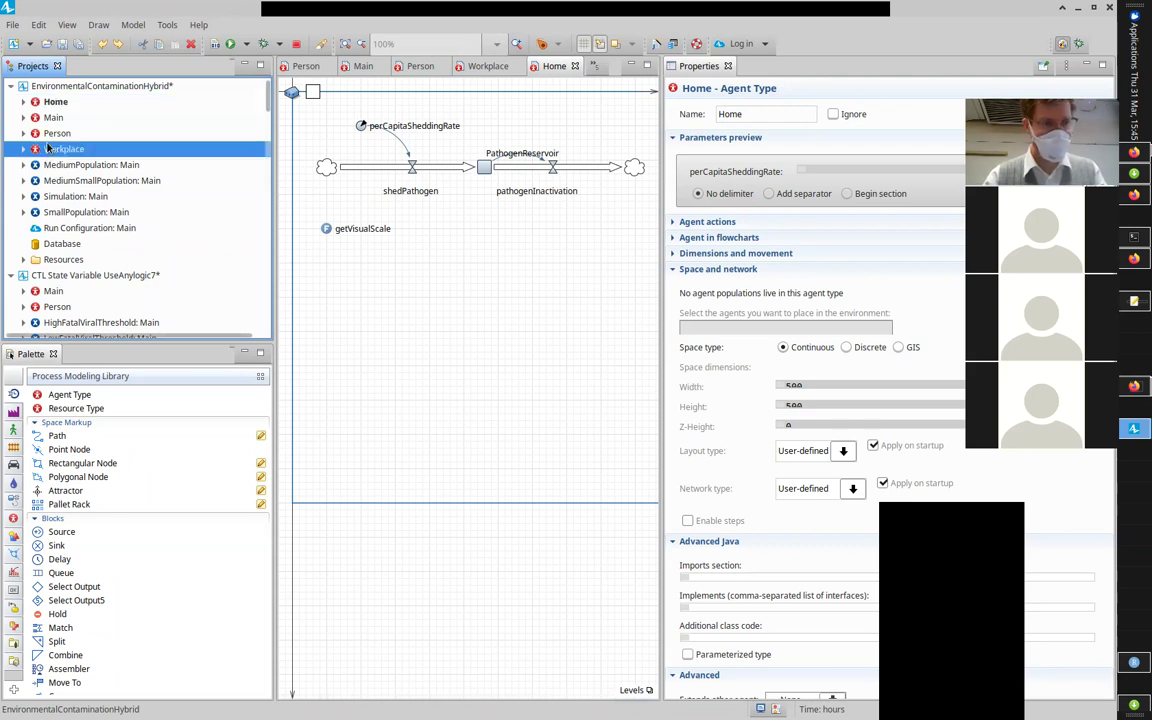
double_click(52, 133)
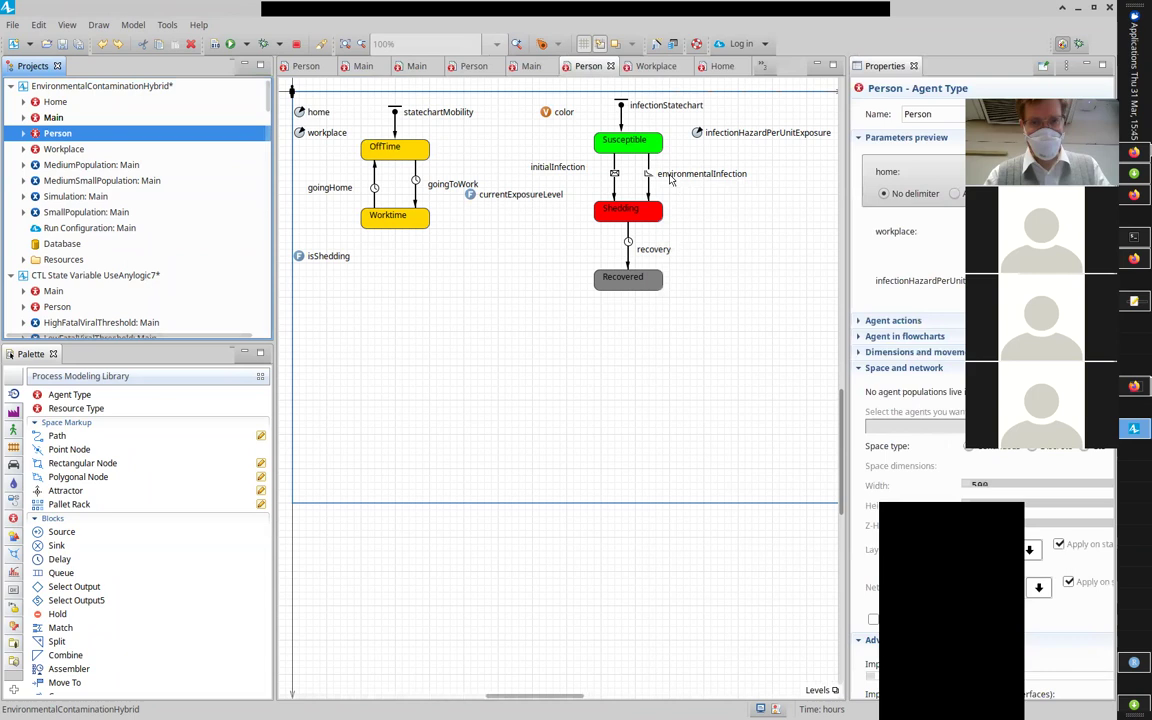
click(650, 173)
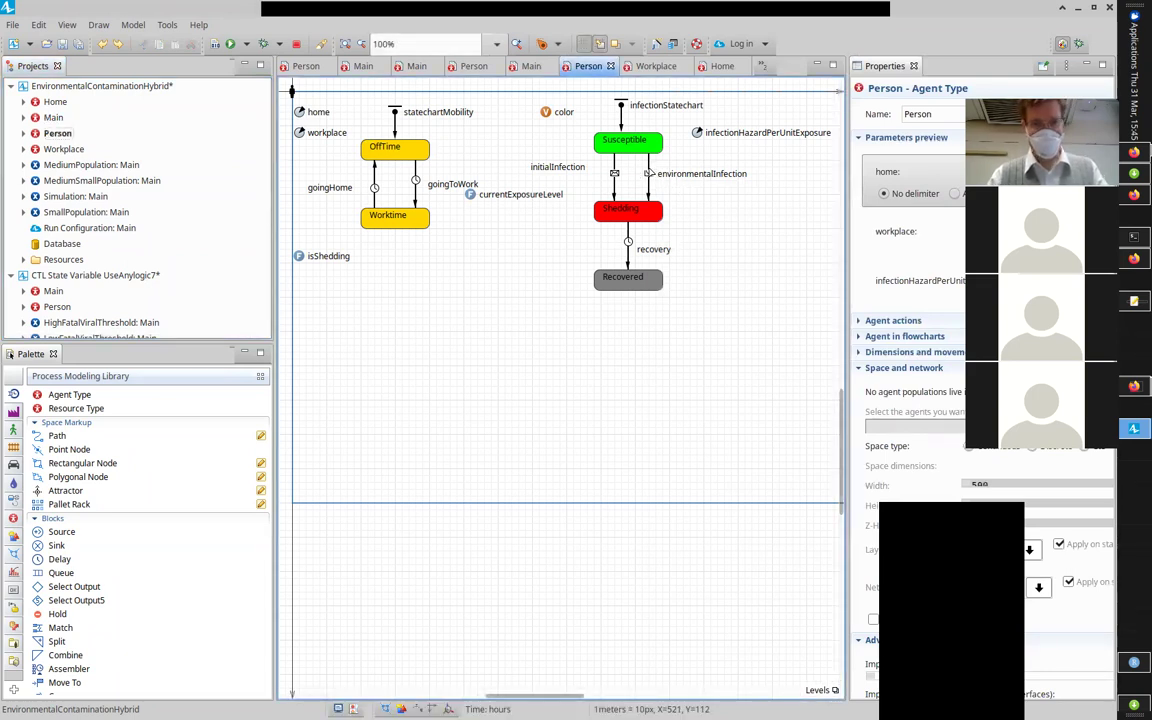
click(648, 173)
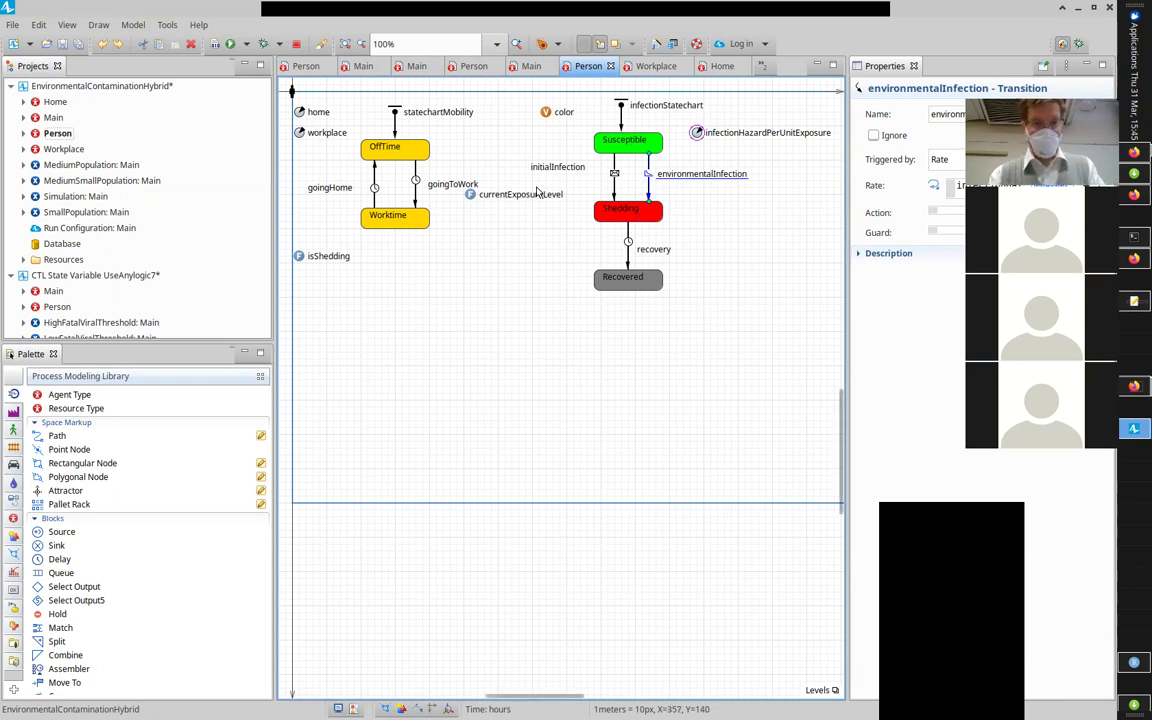
click(401, 152)
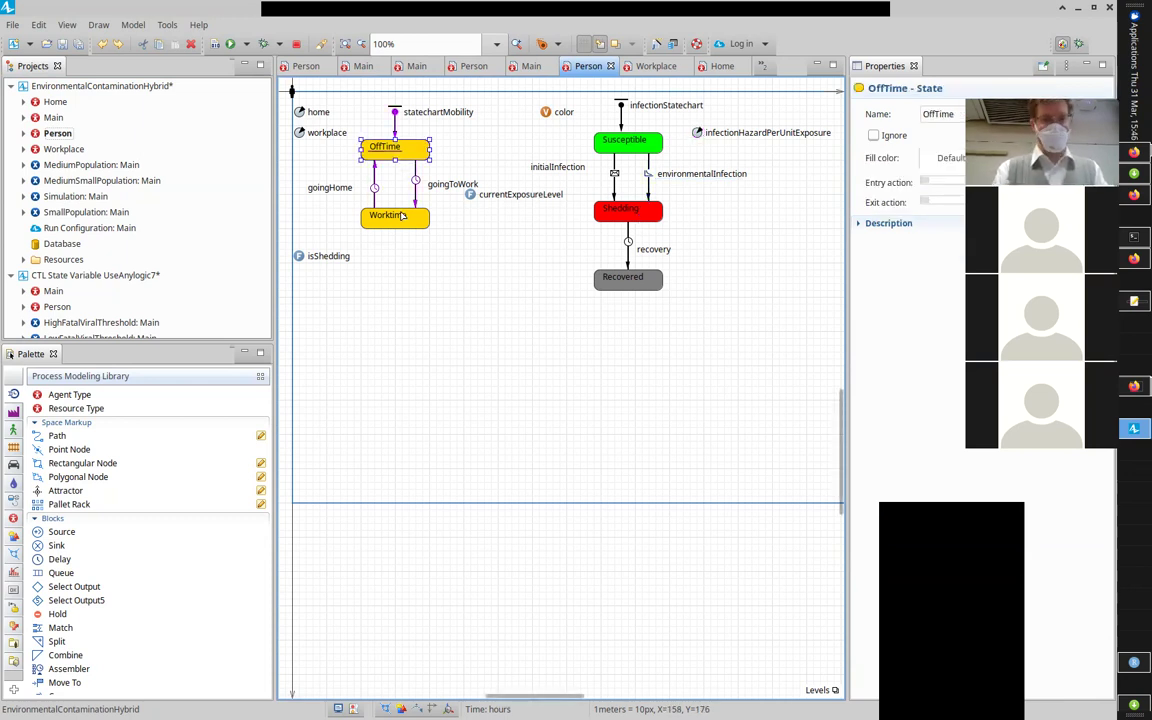
click(370, 214)
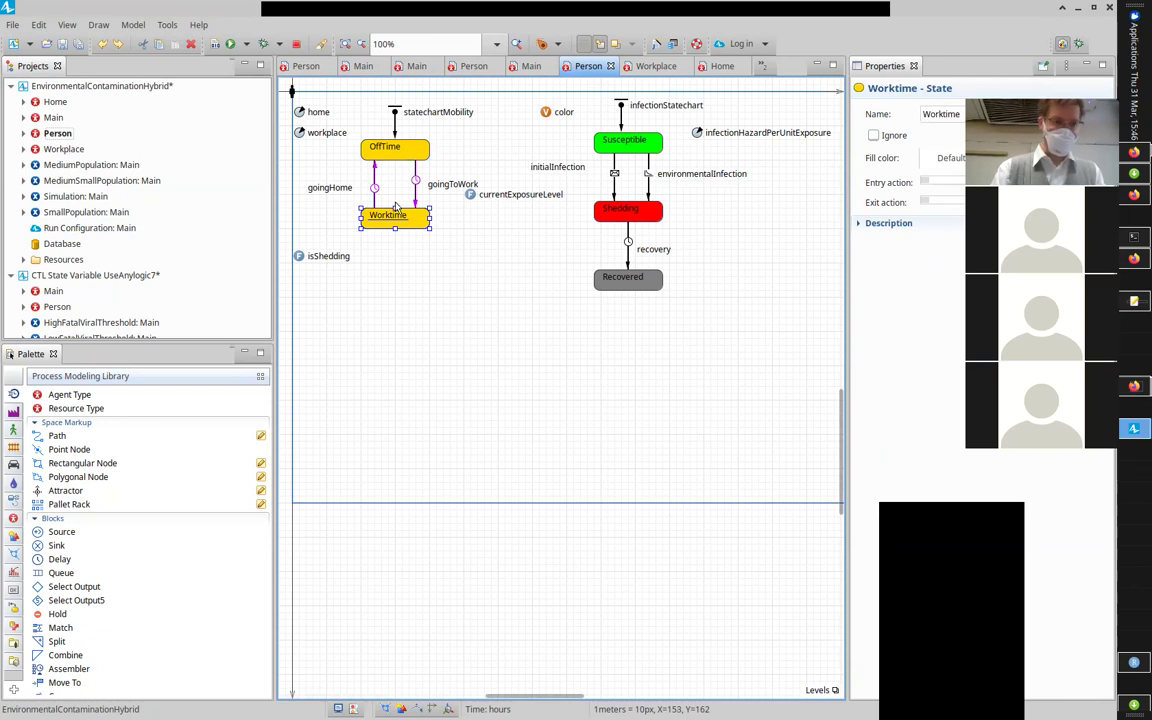
Step: Launch the MediumPopulation experiment of the EnvironmentalContaminationHybrid model and start its simulation
right_click(67, 166)
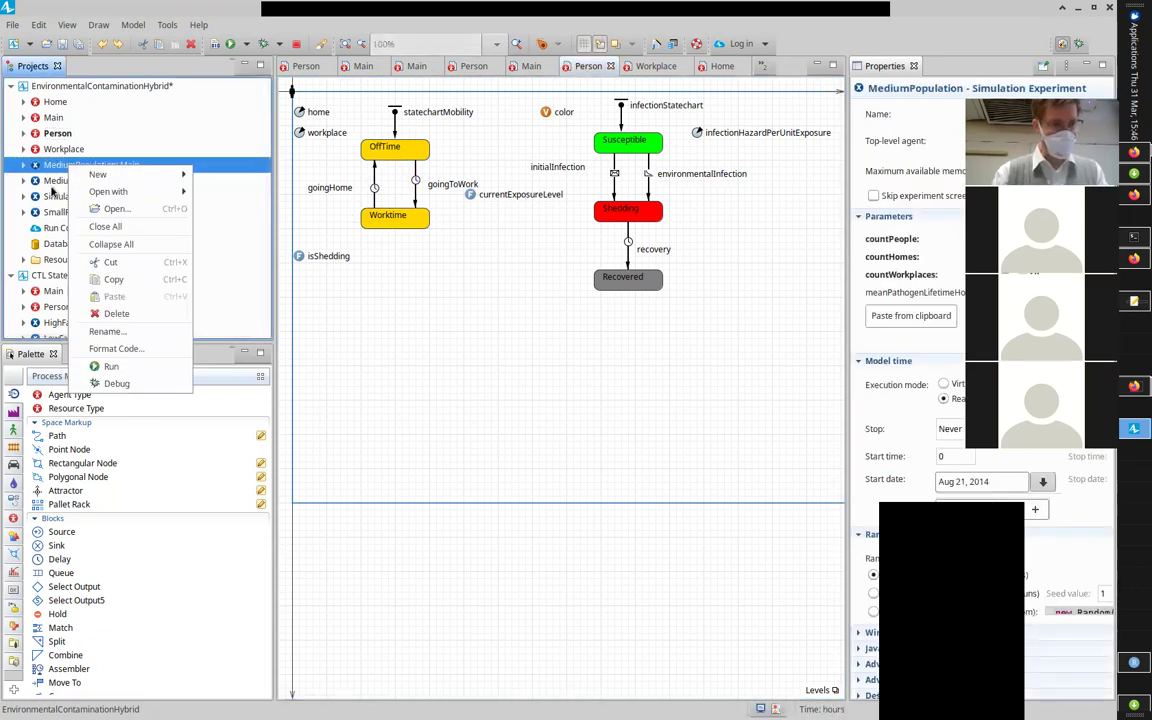
click(58, 180)
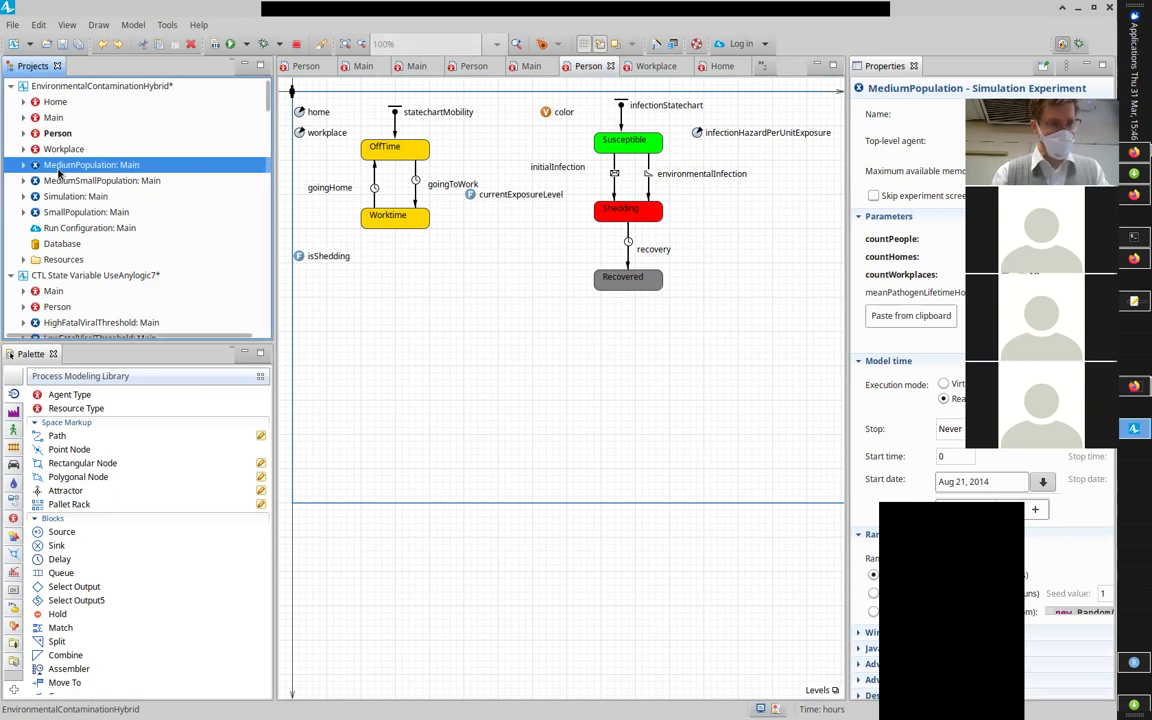
right_click(58, 166)
click(93, 371)
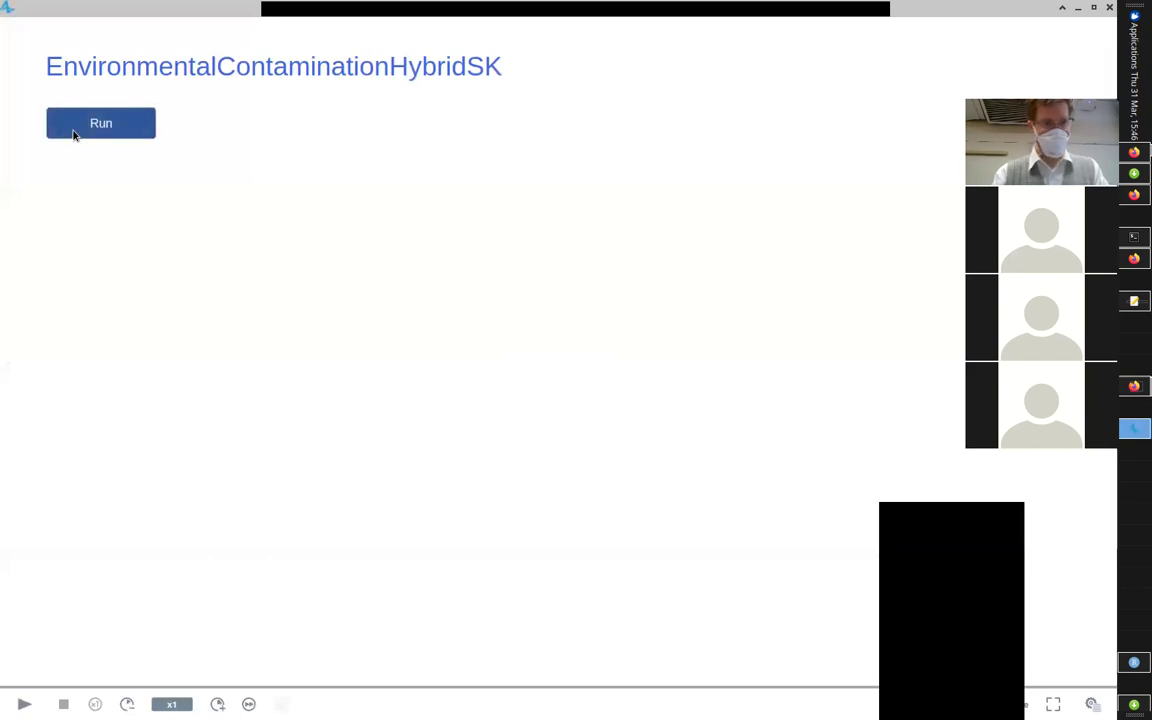
click(73, 134)
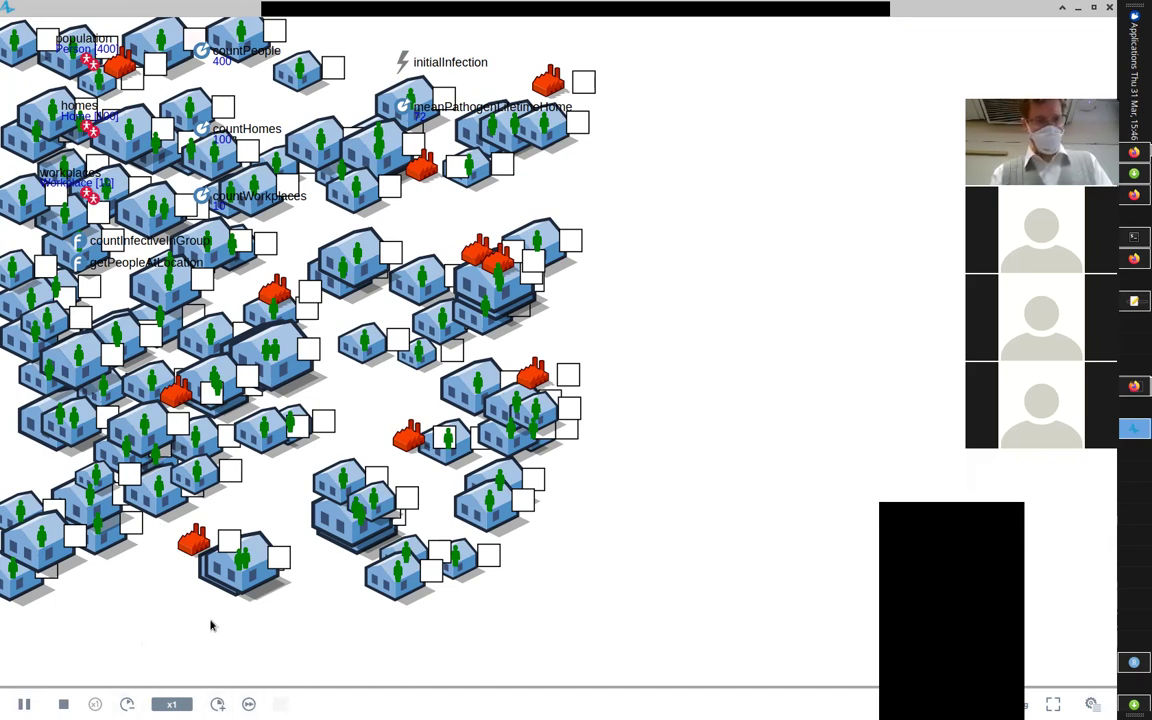
Step: Speed the simulation up to x2, pausing and resuming it to follow pathogen levels in the homes and workplaces
drag(218, 594, 392, 658)
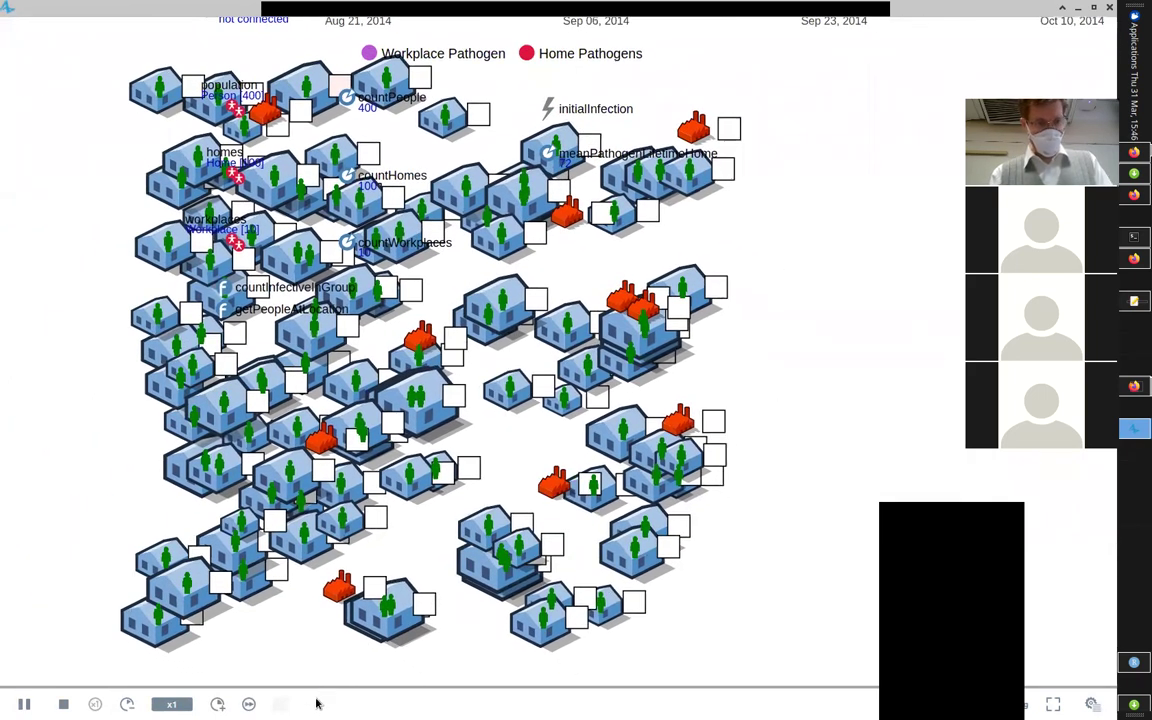
click(218, 704)
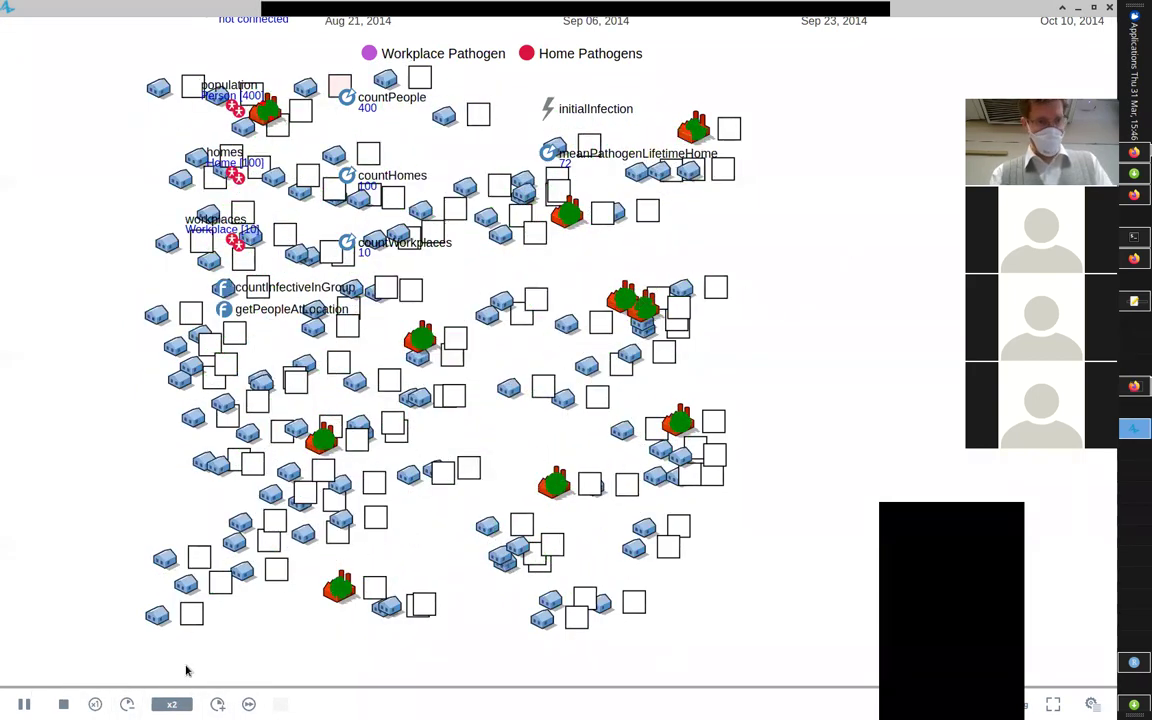
click(24, 704)
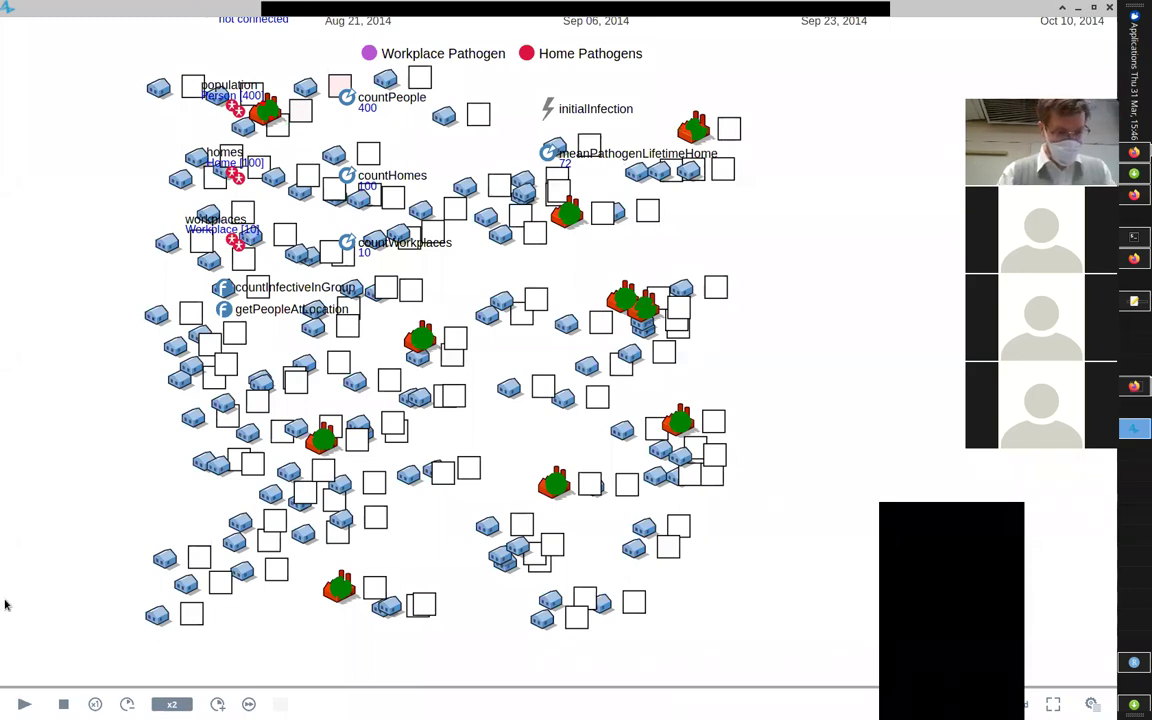
click(24, 704)
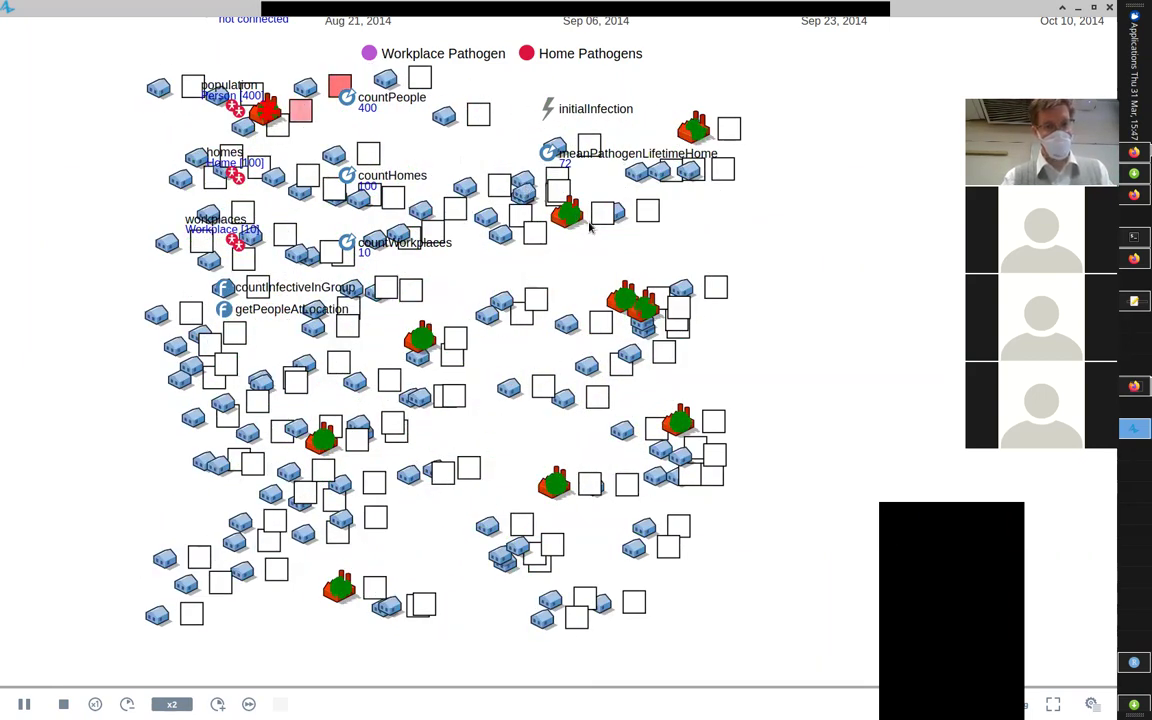
click(24, 704)
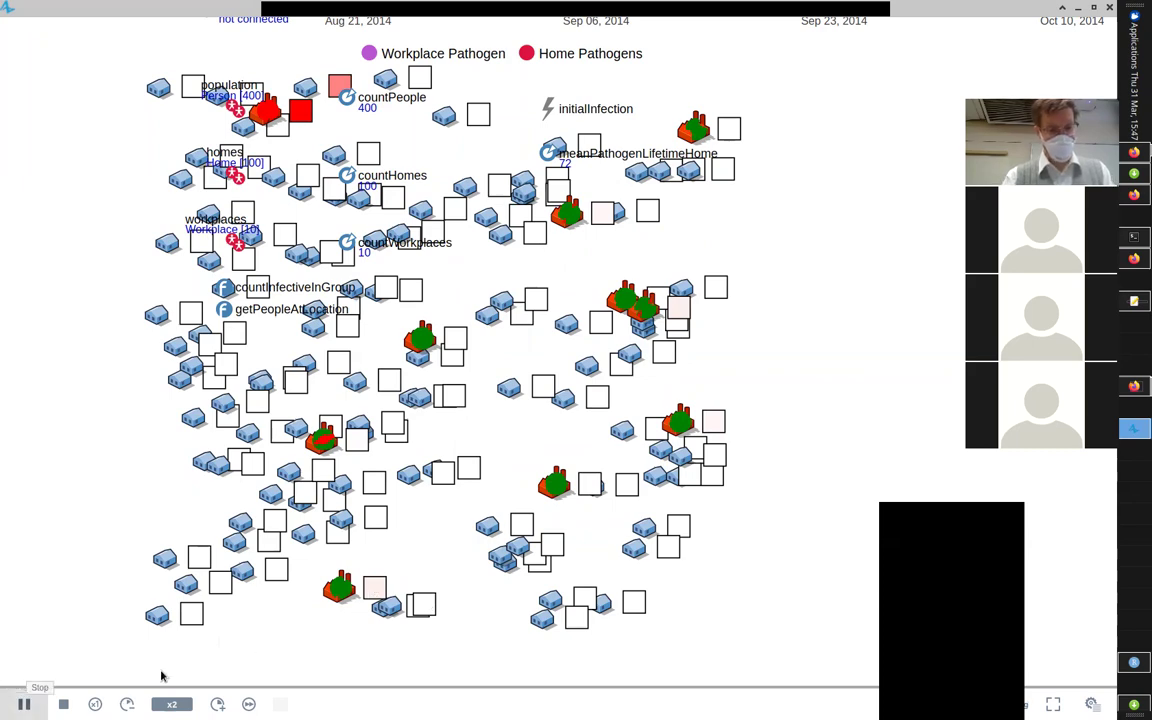
click(24, 704)
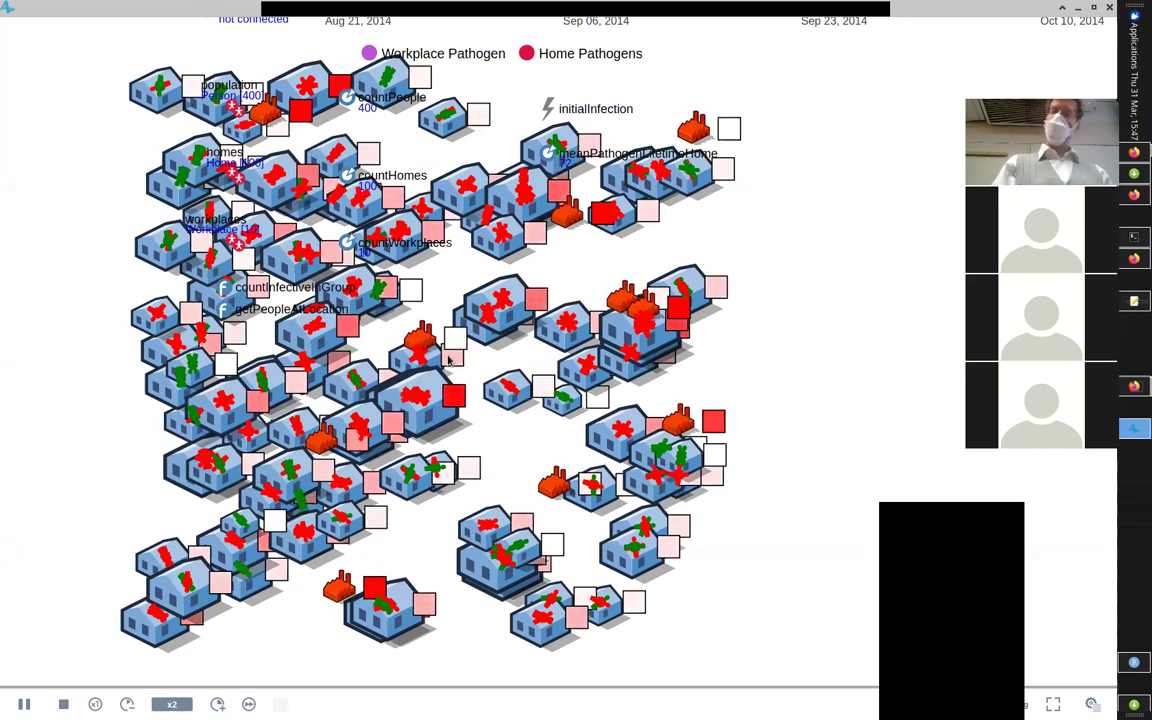
Step: View the Workplace agent type's pathogen reservoir diagram in the model editor, and stop the running simulation
key(alt+Tab)
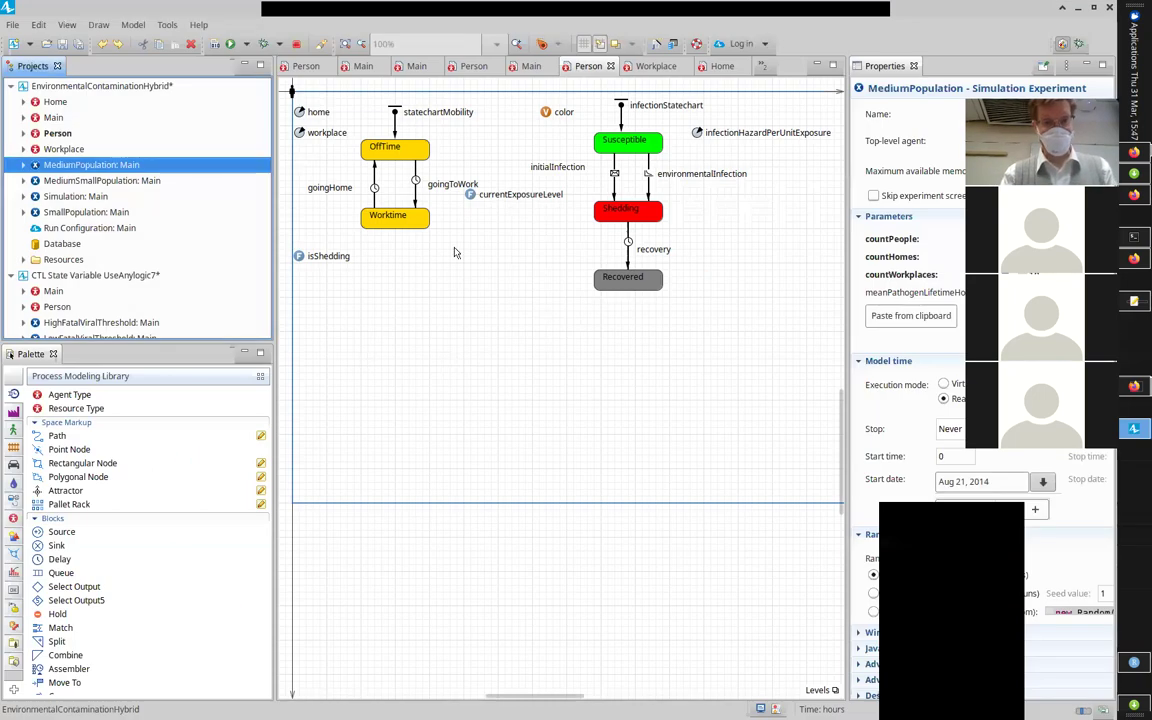
click(58, 148)
double_click(58, 148)
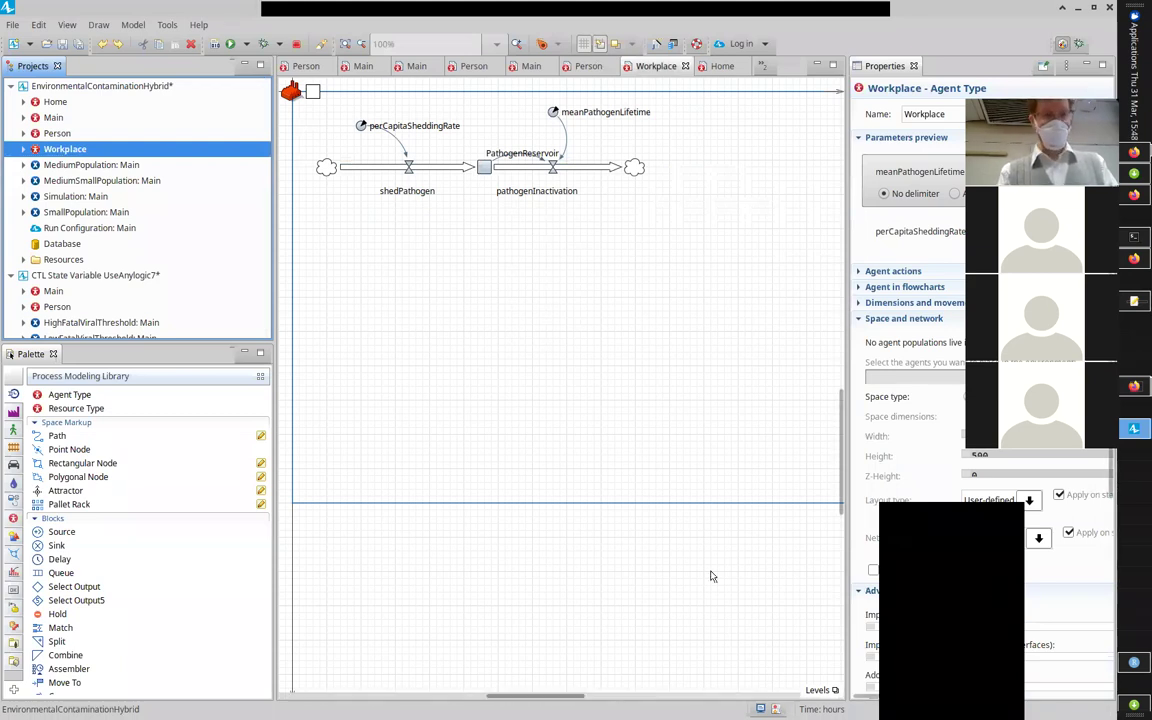
click(540, 541)
key(alt+Tab)
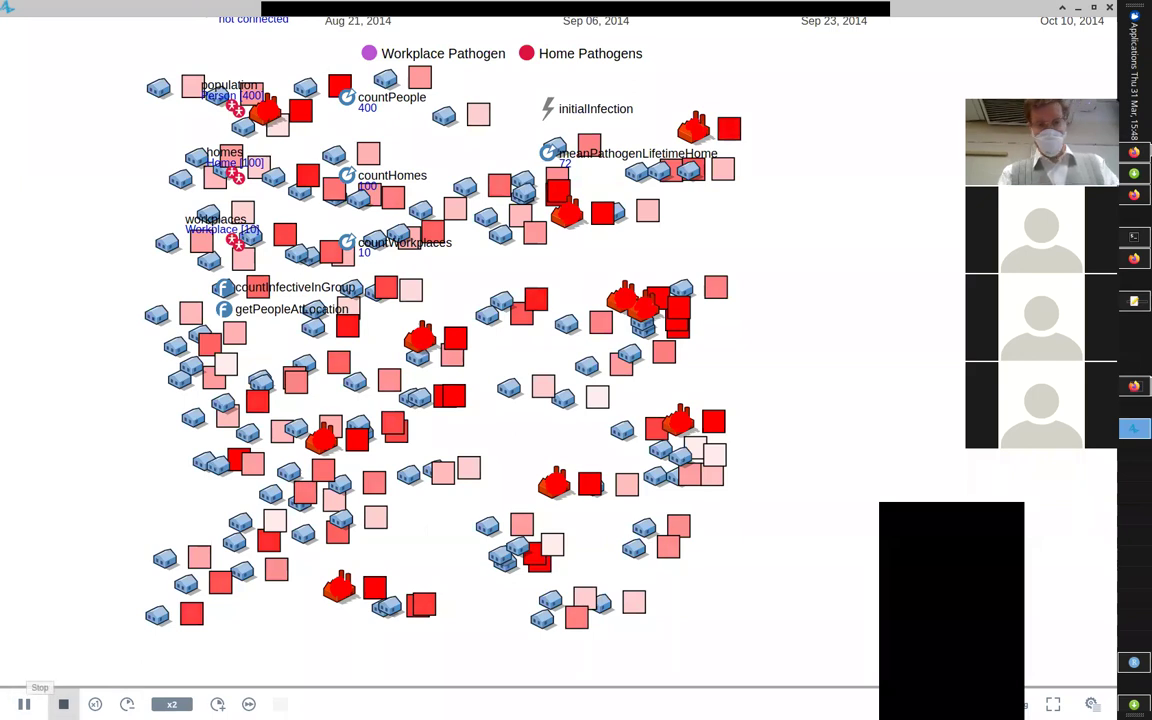
click(63, 704)
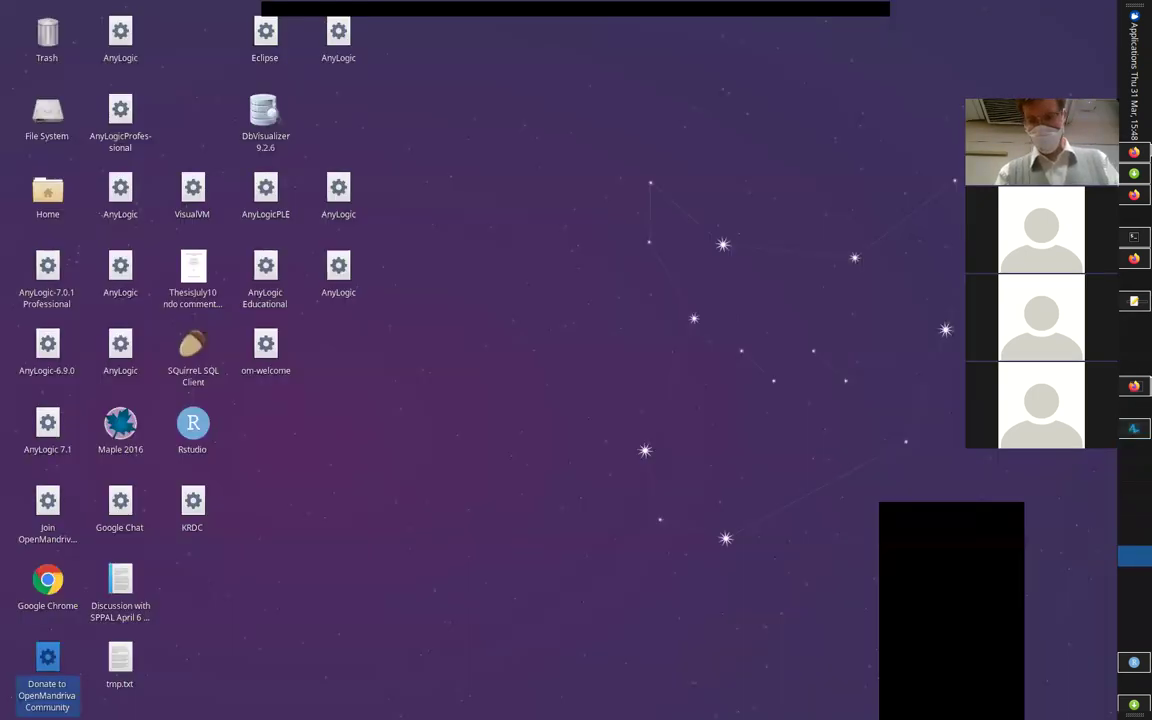
Step: Switch to the Google Slides presentation in the browser and present it, advancing to the Spatial Patterning slide
key(alt+Tab)
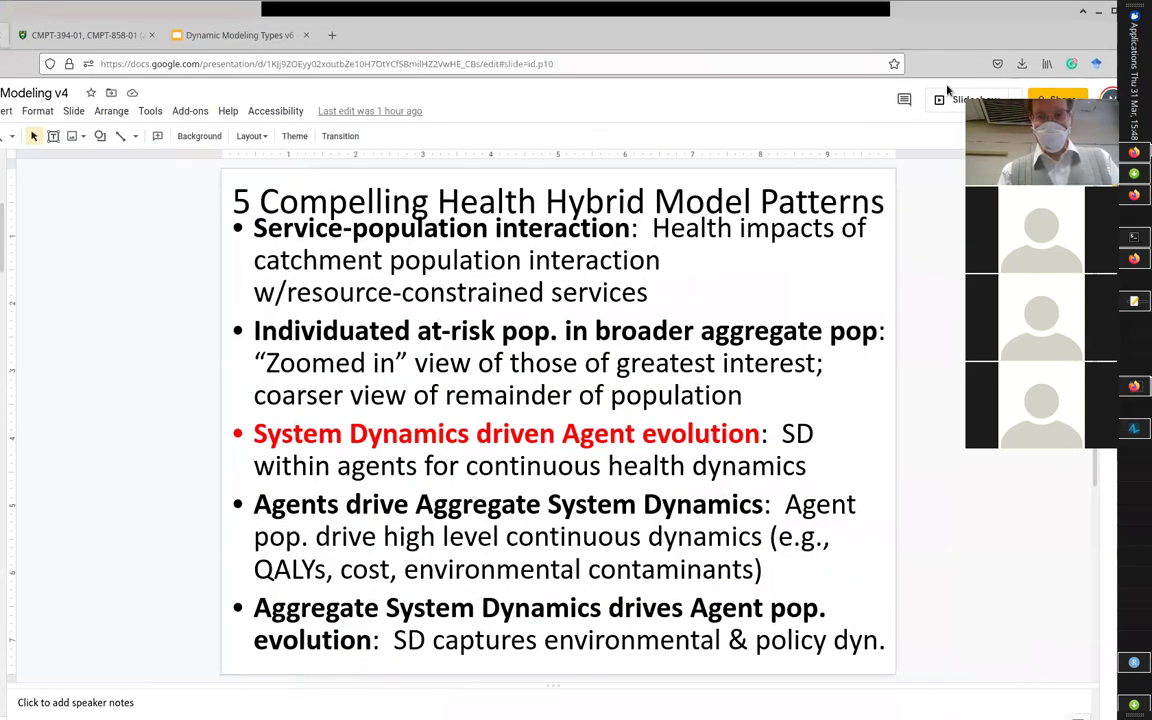
click(951, 97)
key(Right)
key(Right)
key(Right)
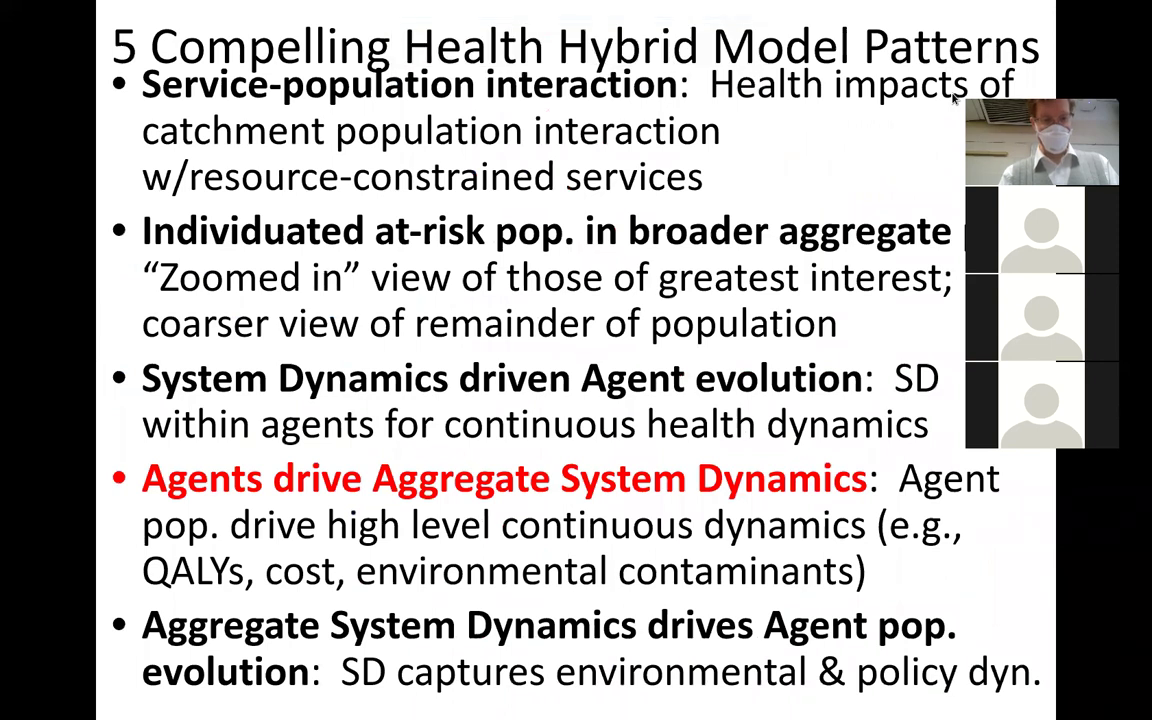
key(Right)
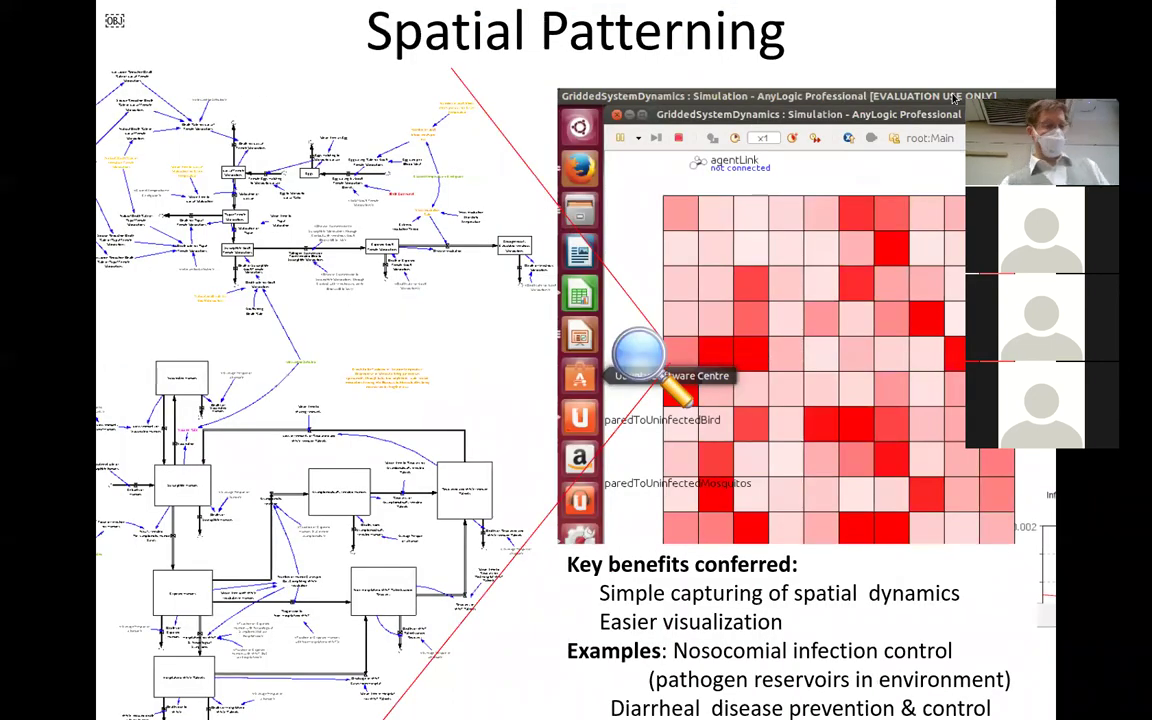
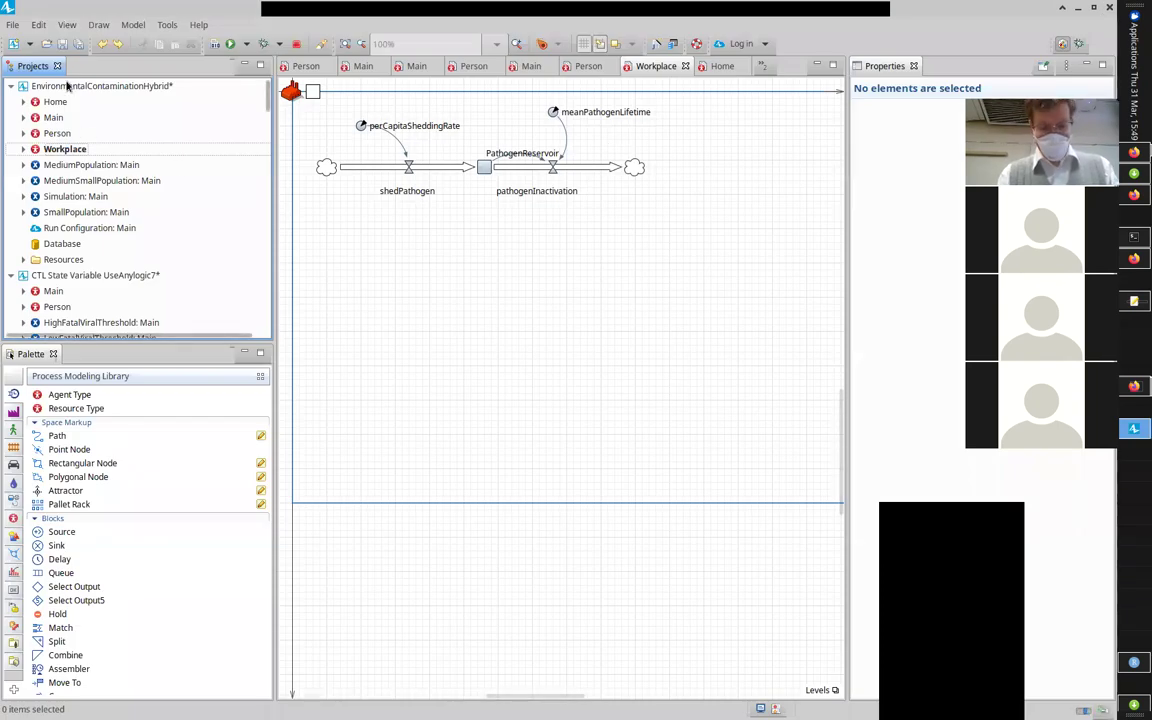
Step: In the AnyLogic model editor, open BasicHealthEconomicsABMAnyLogic7refected.alp from the BasicHealthEconomicsABMAnyLogic7 folder in HybridModels
key(ctrl+o)
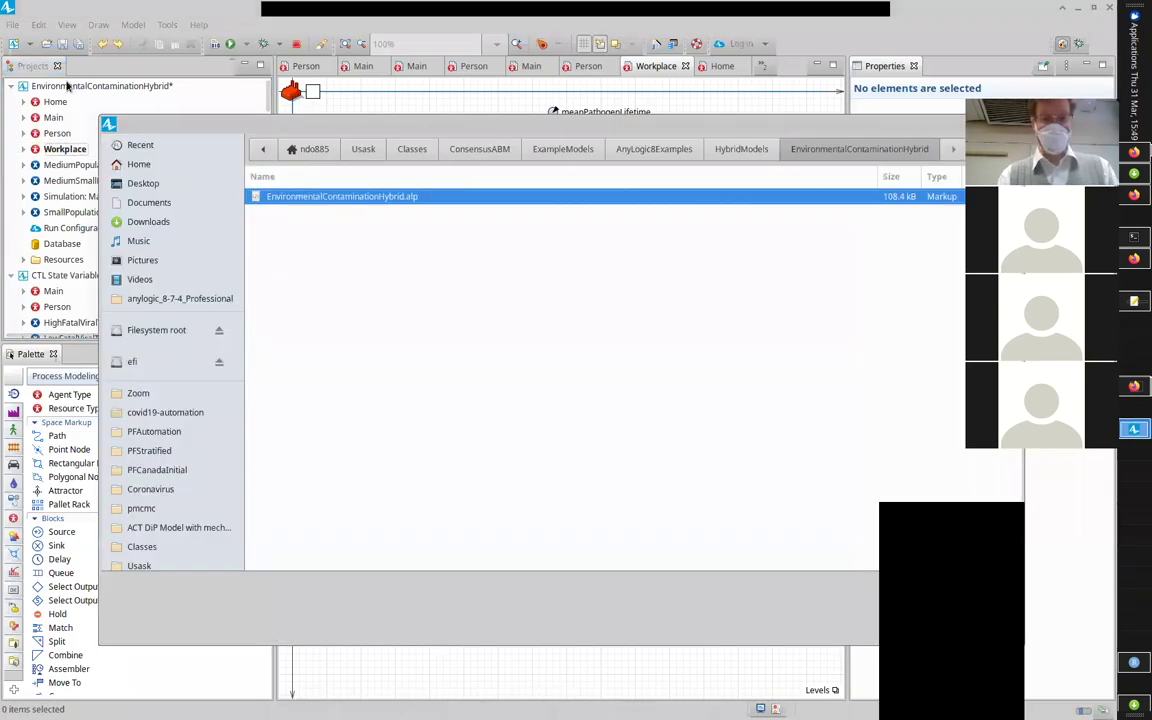
click(741, 149)
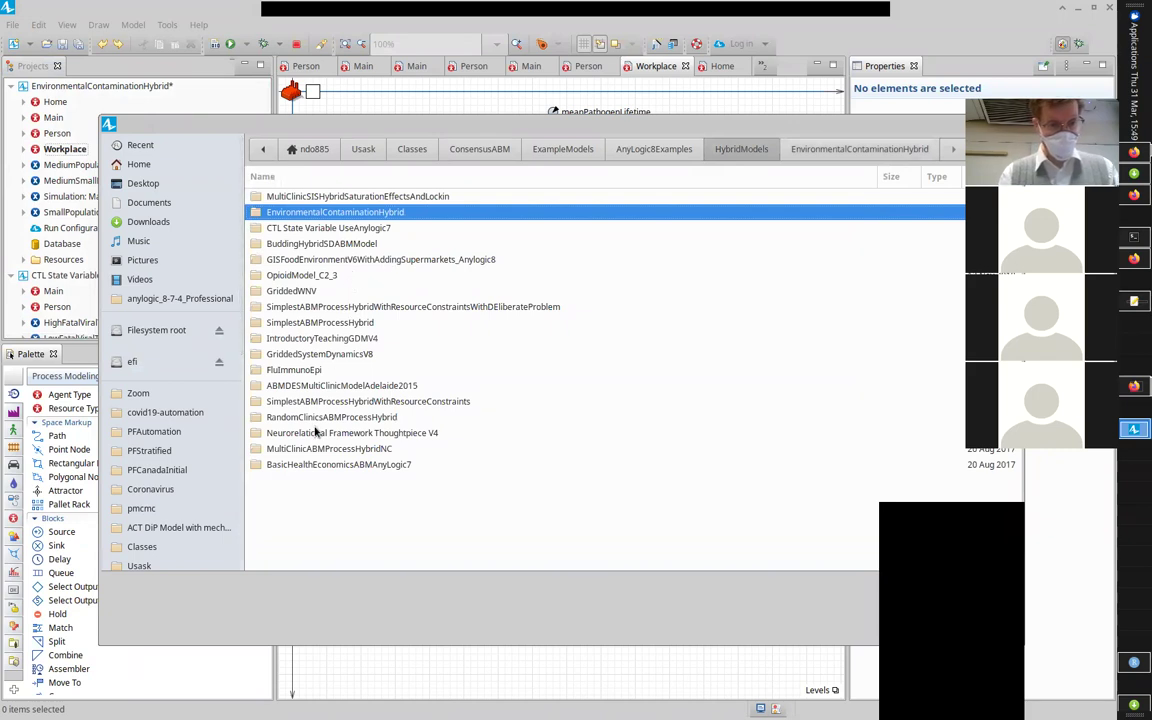
double_click(310, 465)
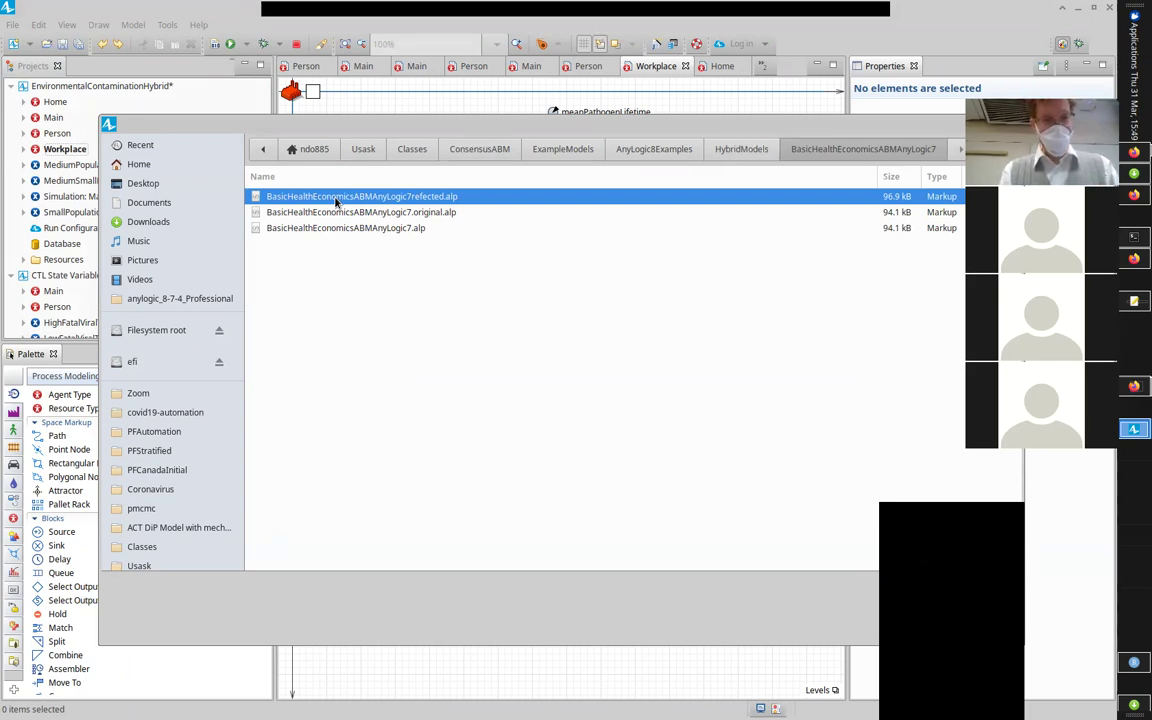
double_click(336, 198)
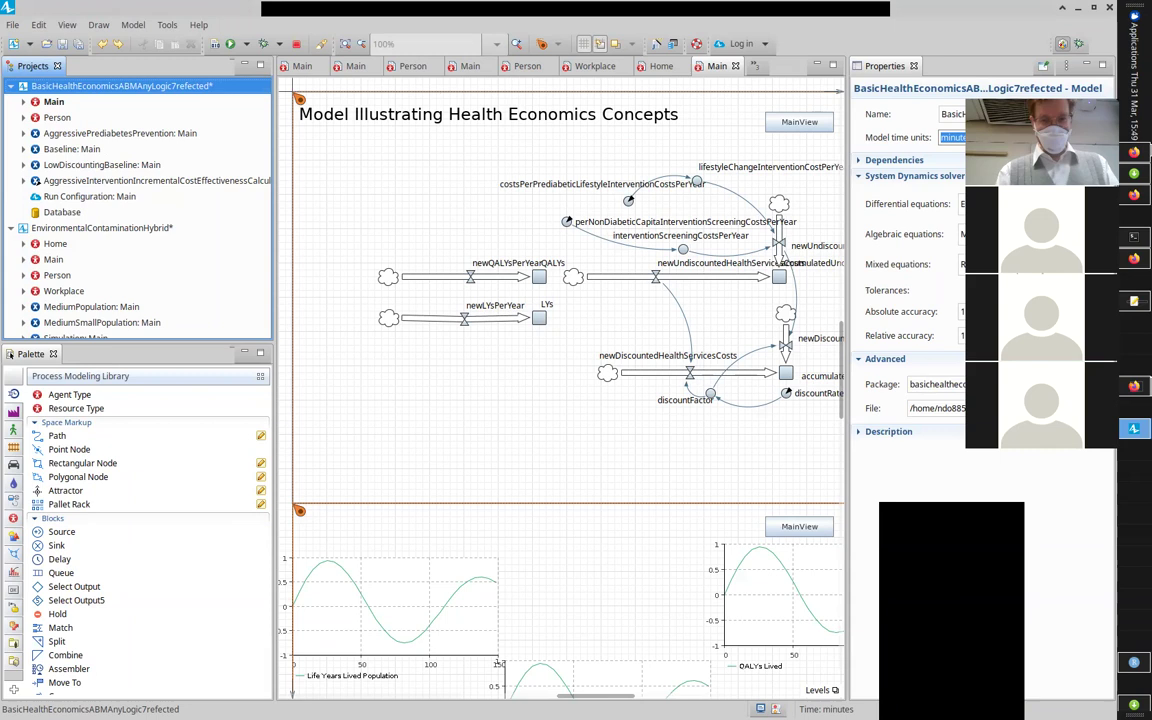
Step: View the Main and Person diagrams of the health economics model and inspect the QALYs stock in Main
drag(587, 694, 646, 694)
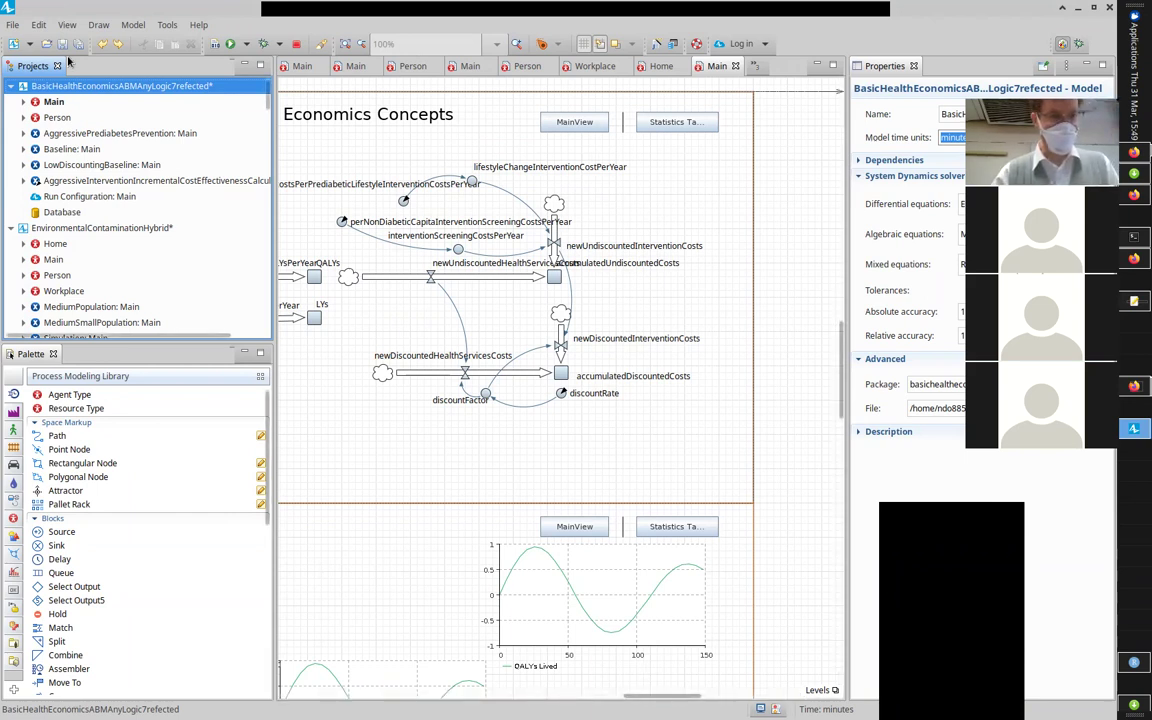
double_click(58, 116)
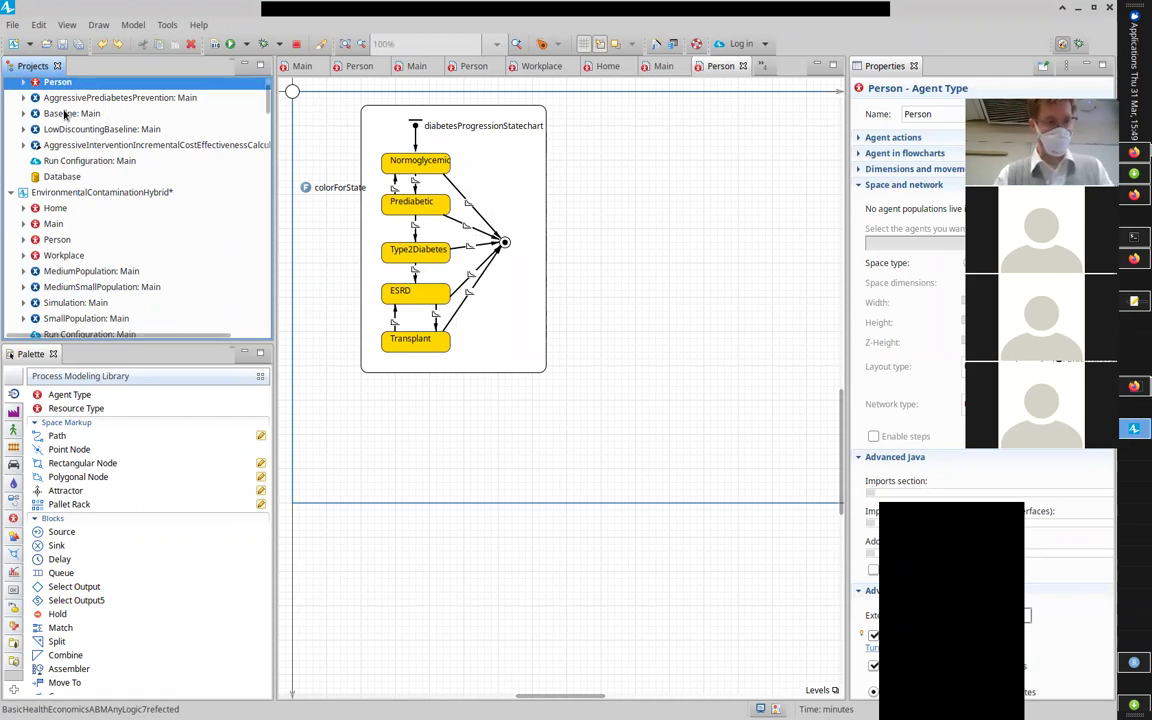
scroll(240, 105, up, 1)
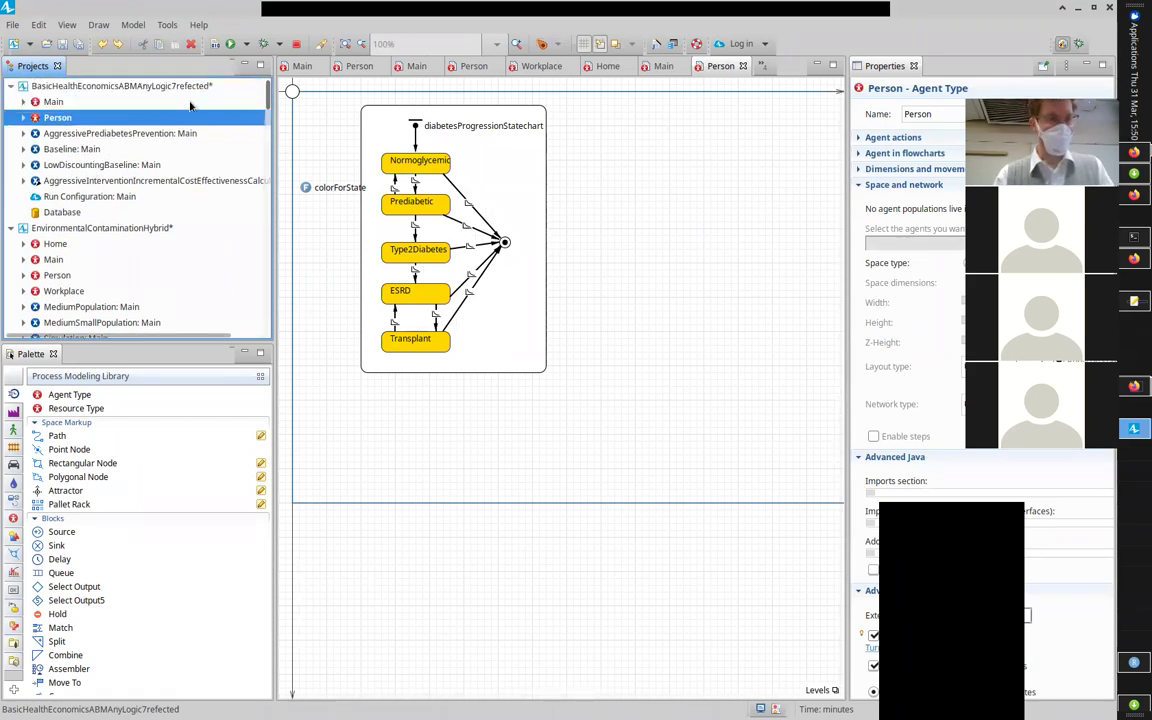
click(54, 103)
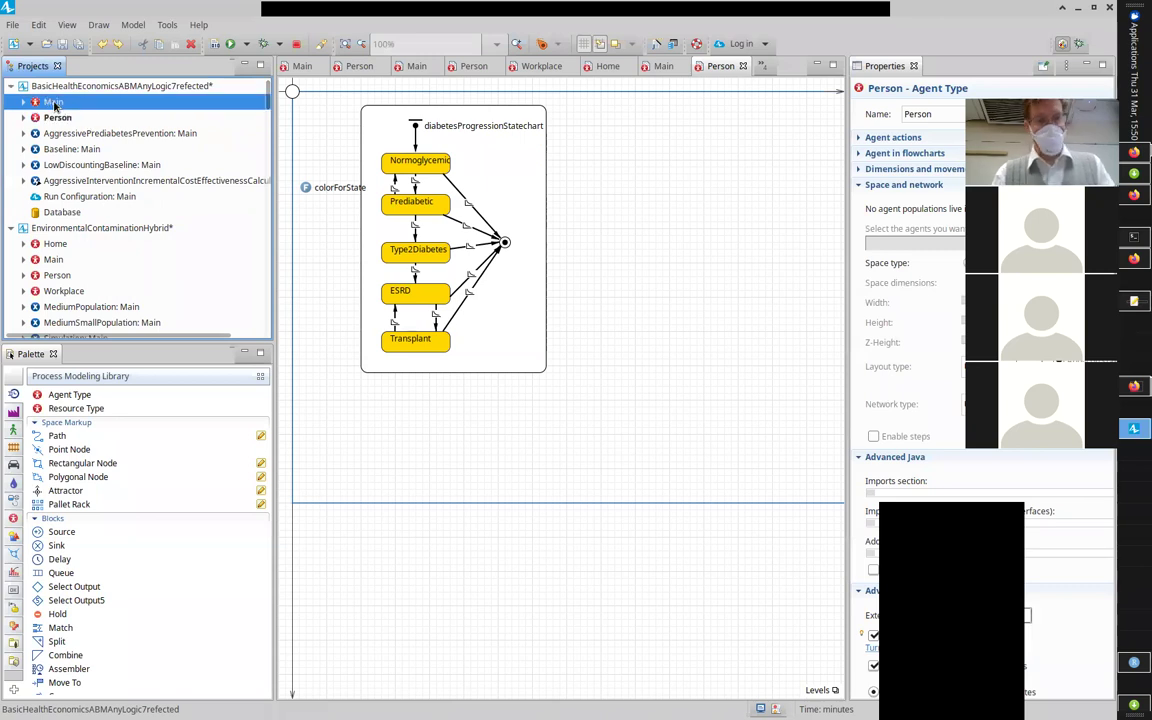
double_click(54, 103)
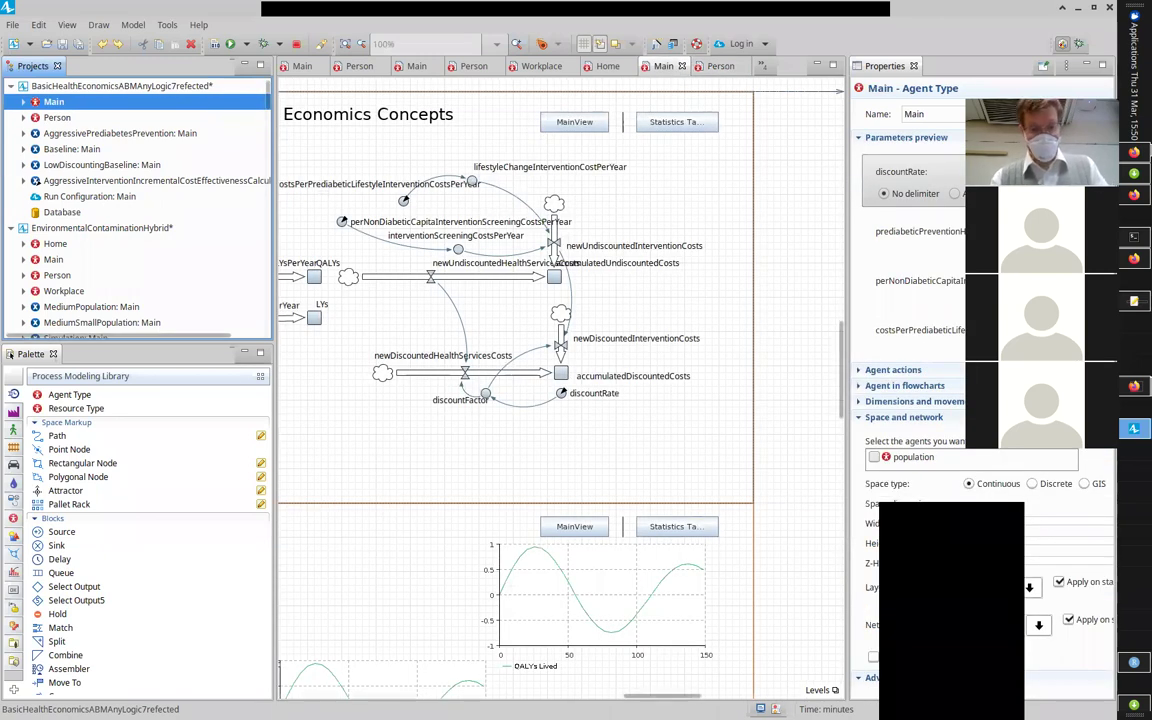
drag(659, 696, 627, 697)
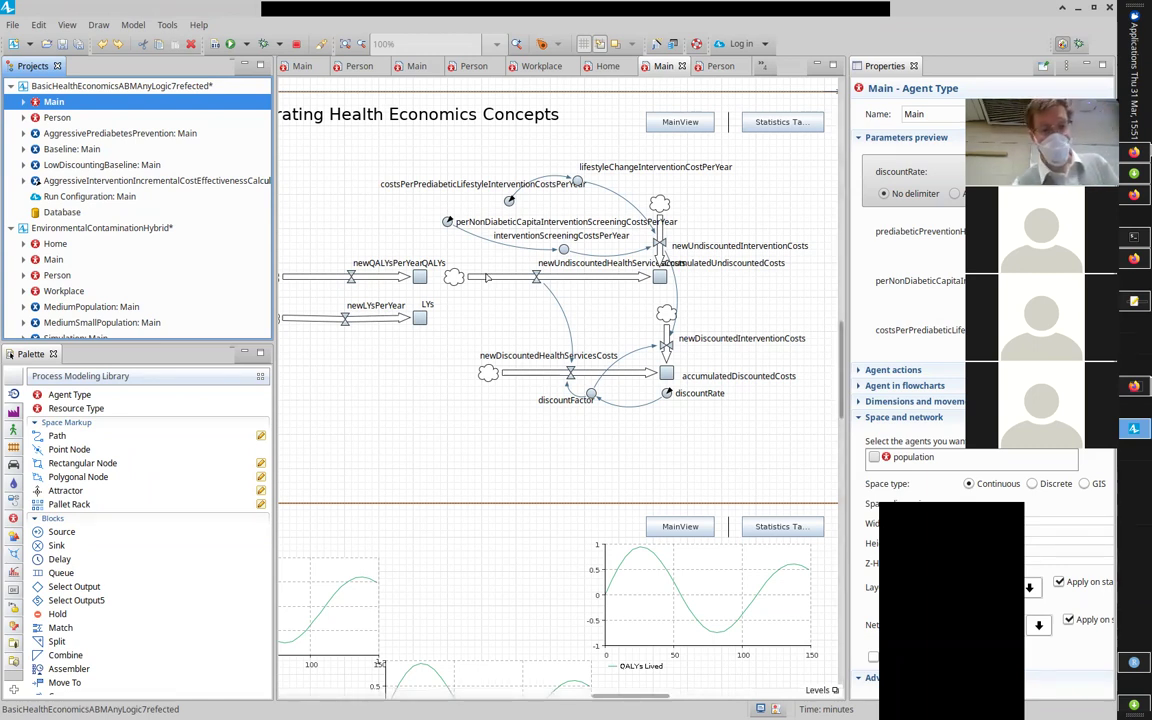
click(421, 276)
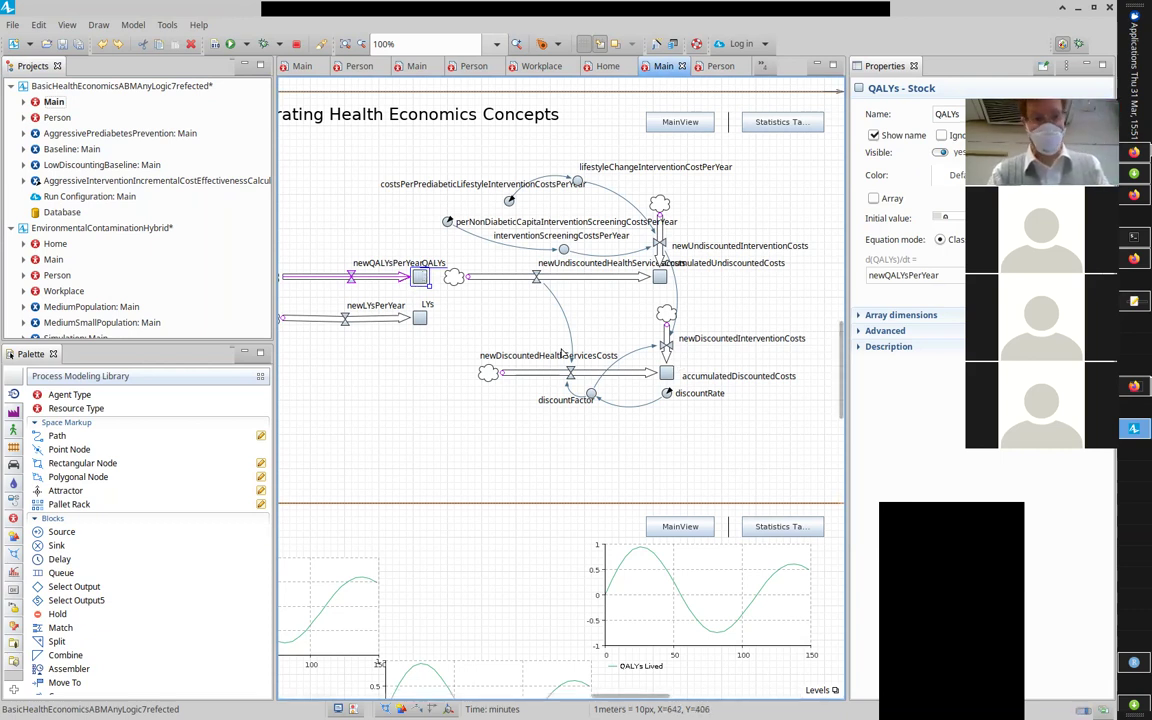
Step: Try to run the Baseline experiment of the BasicHealthEconomicsABMAnyLogic7refected model, proceeding with the launch despite workspace errors
right_click(74, 149)
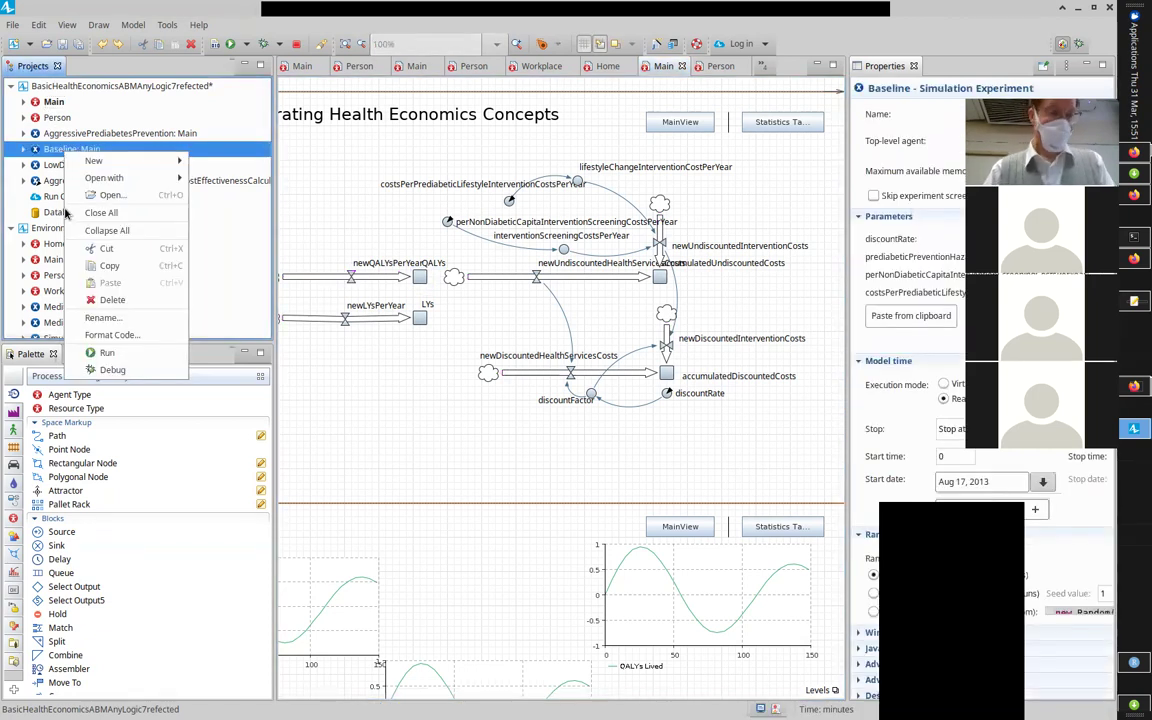
click(100, 352)
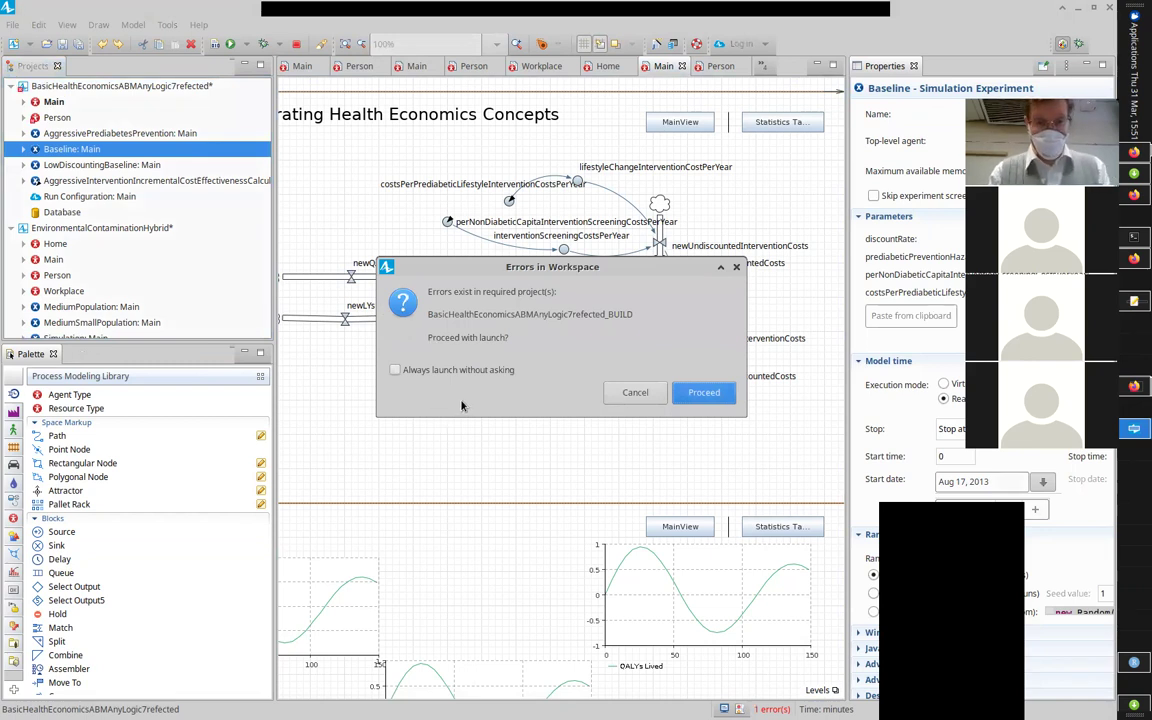
key(Return)
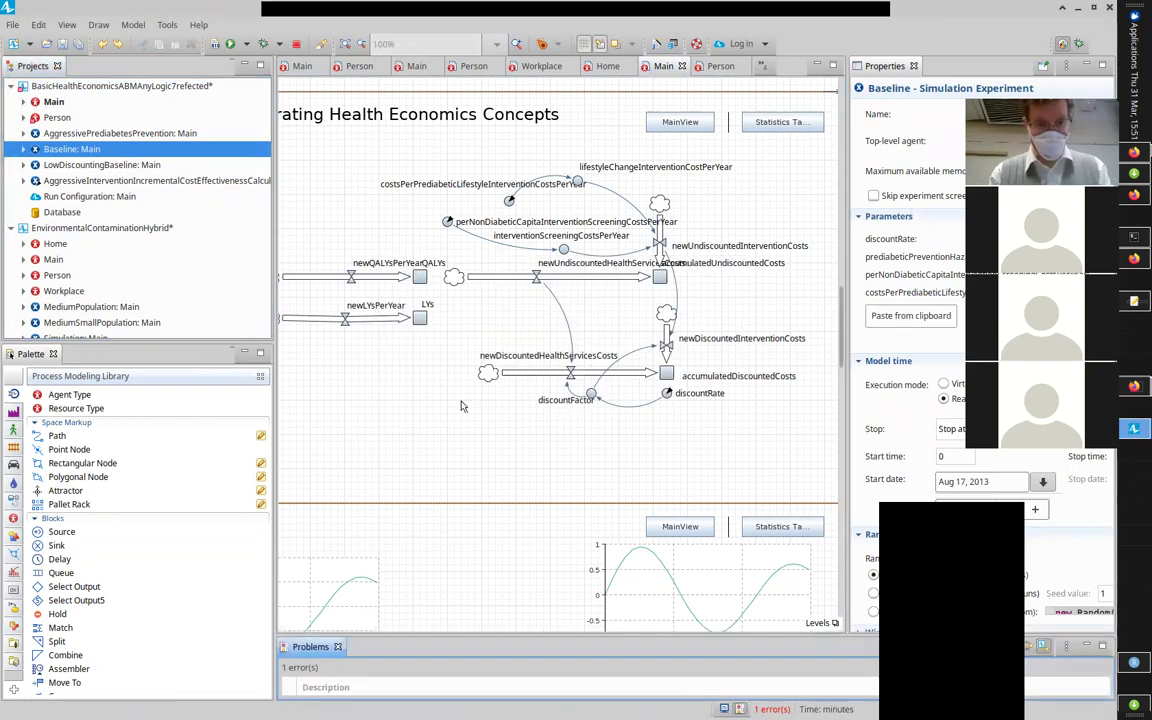
Step: Enlarge the problem list and trace the Normoglycemic enum case label error to its source in the Person agent type
drag(363, 632, 363, 492)
click(388, 566)
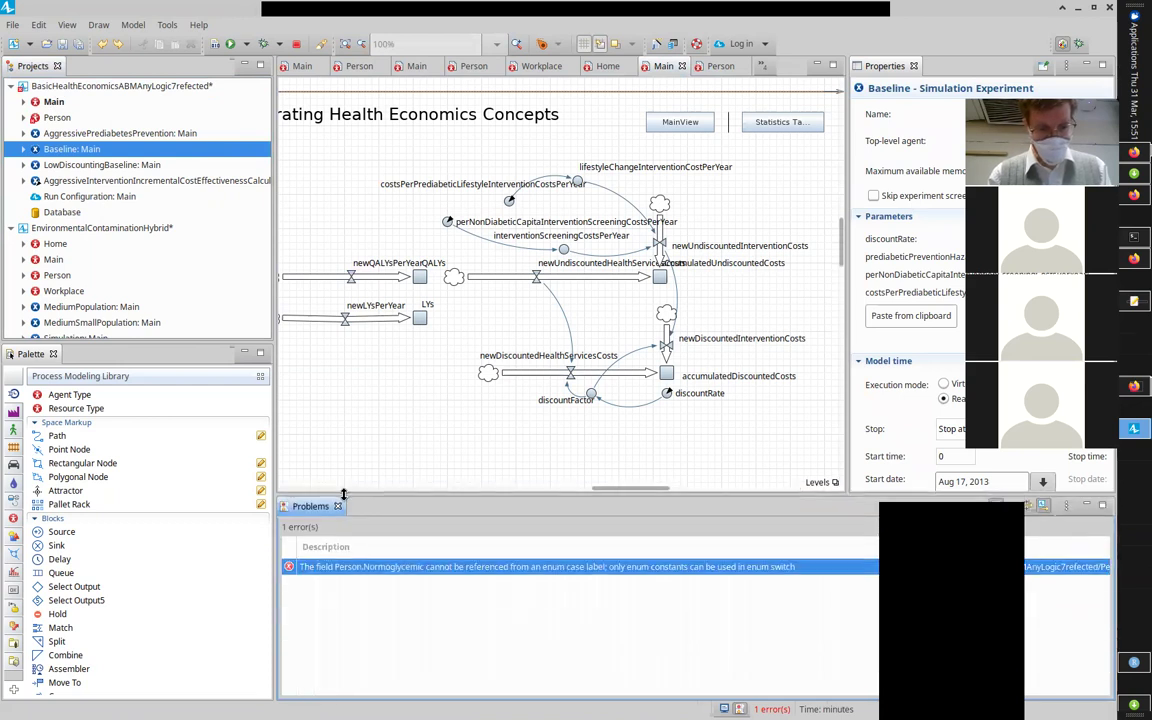
double_click(389, 571)
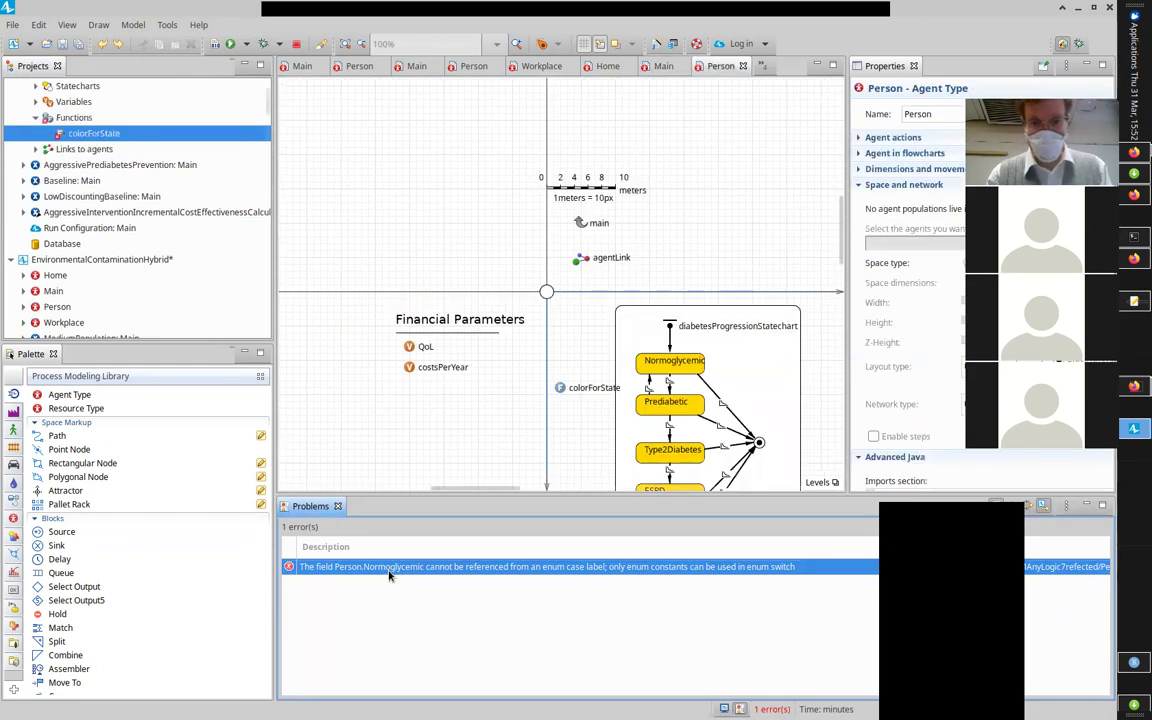
click(841, 252)
drag(841, 252, 841, 296)
Step: Open BasicHealthEconomicsABMAnyLogic7.alp, accepting to save and close the conflicting BasicHealthEconomicsABMAnyLogic7refected model
key(ctrl+o)
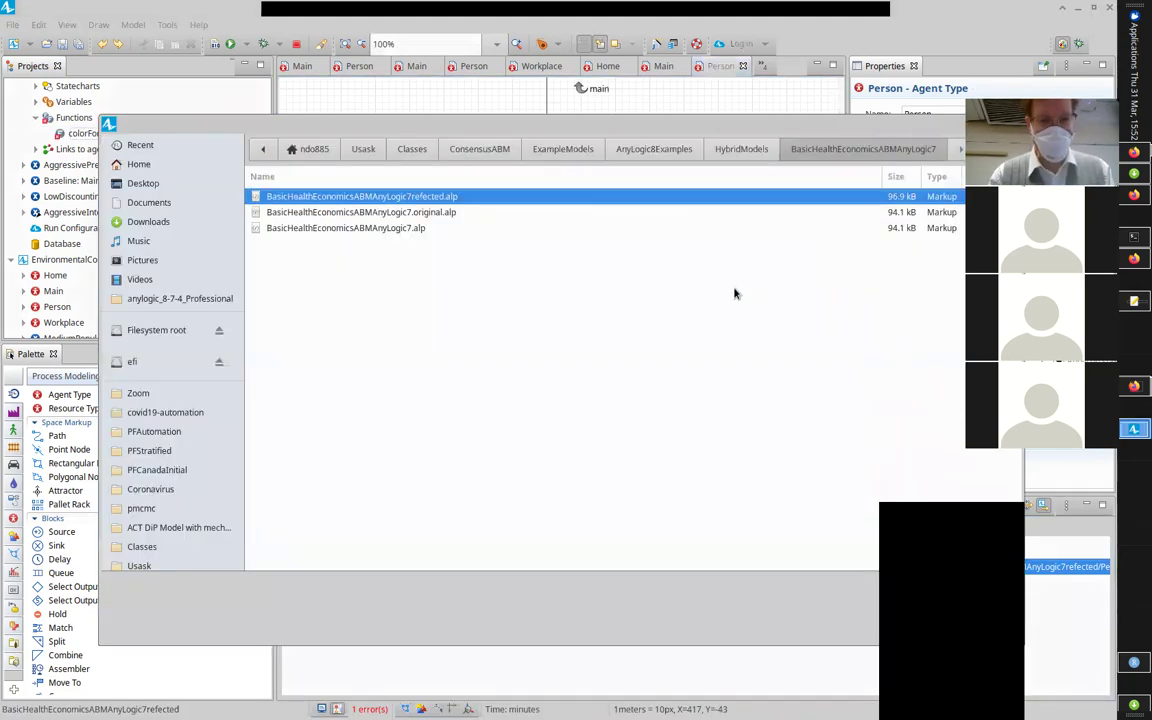
click(436, 229)
double_click(436, 229)
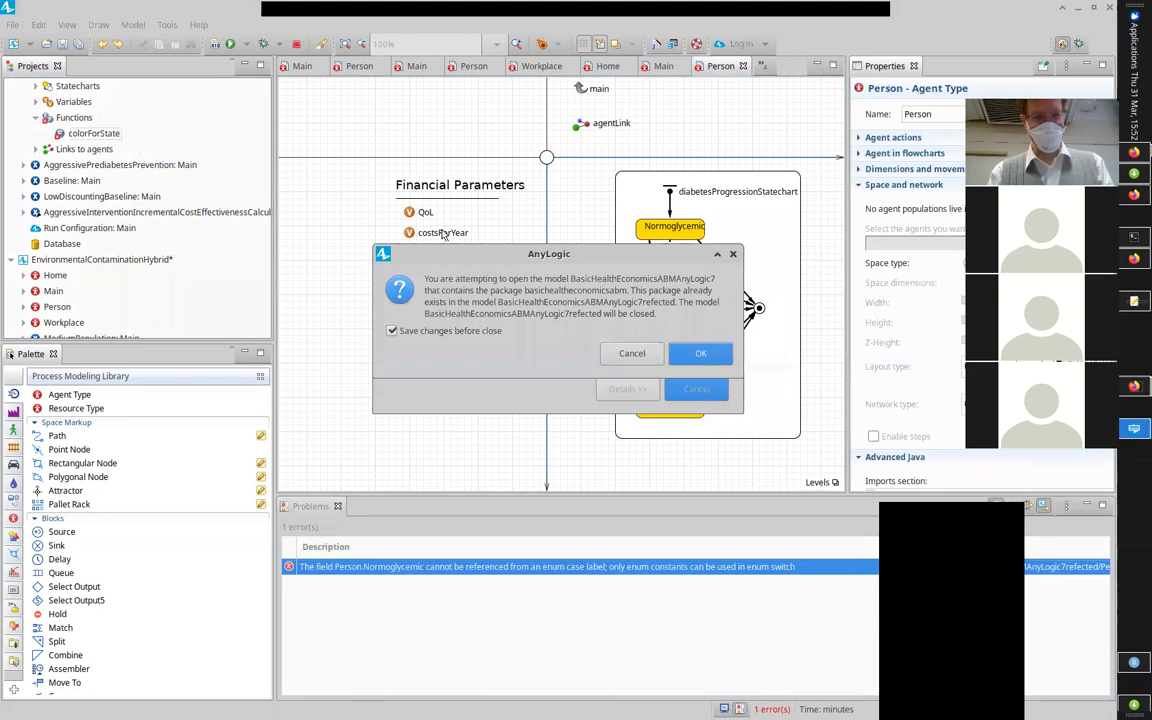
click(685, 357)
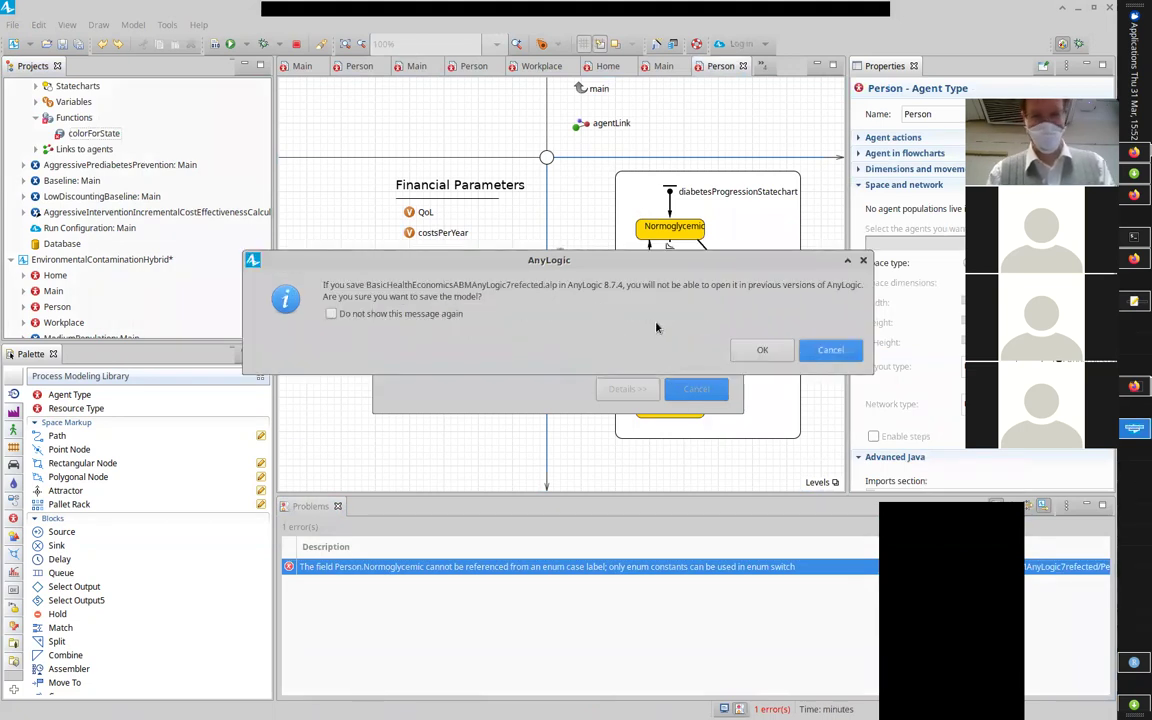
click(761, 350)
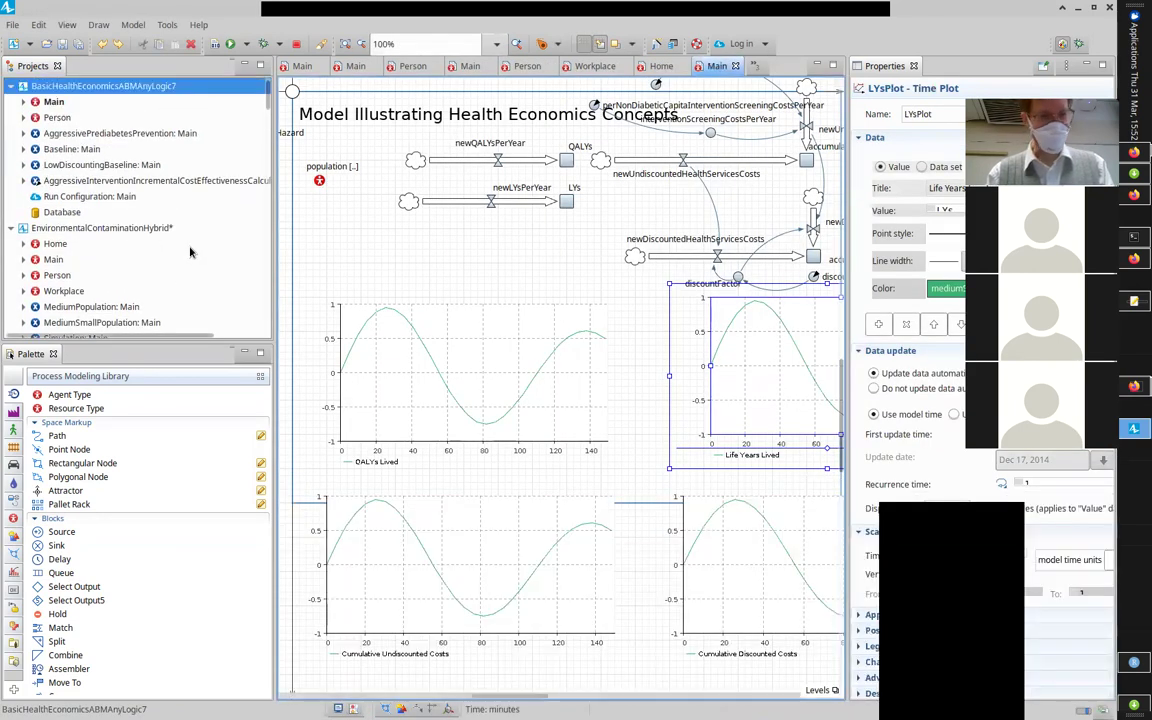
Step: Run the Baseline experiment of BasicHealthEconomicsABMAnyLogic7 and start the model in its Main view
click(57, 117)
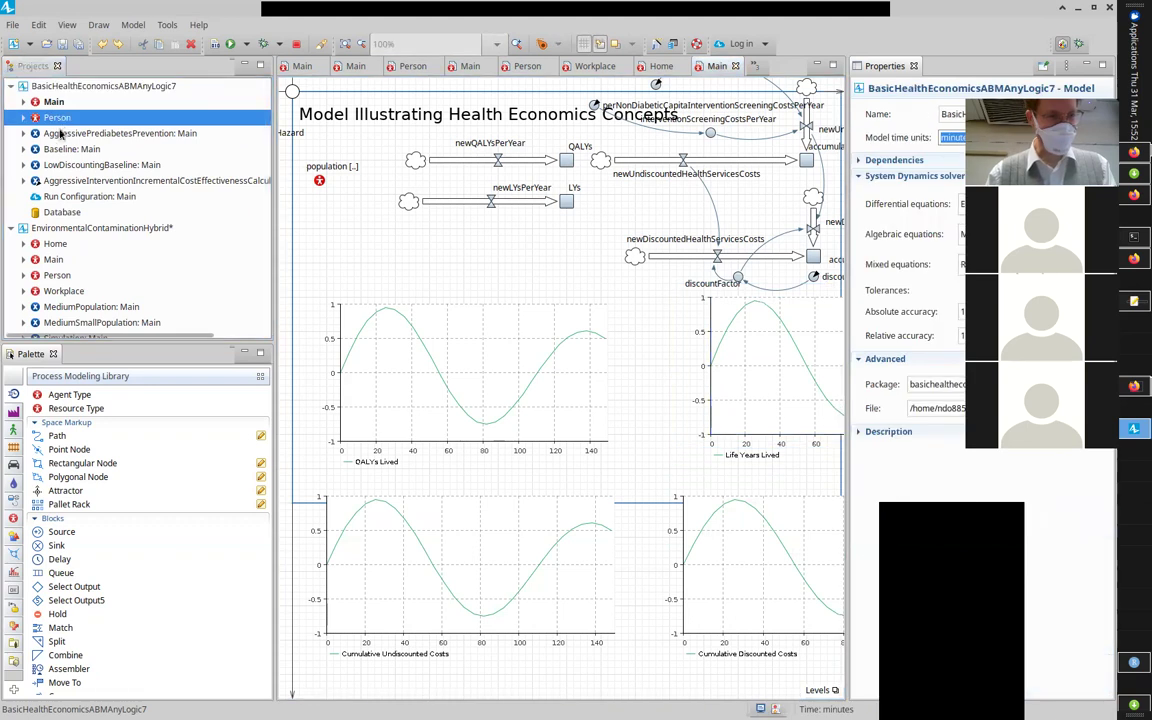
right_click(54, 136)
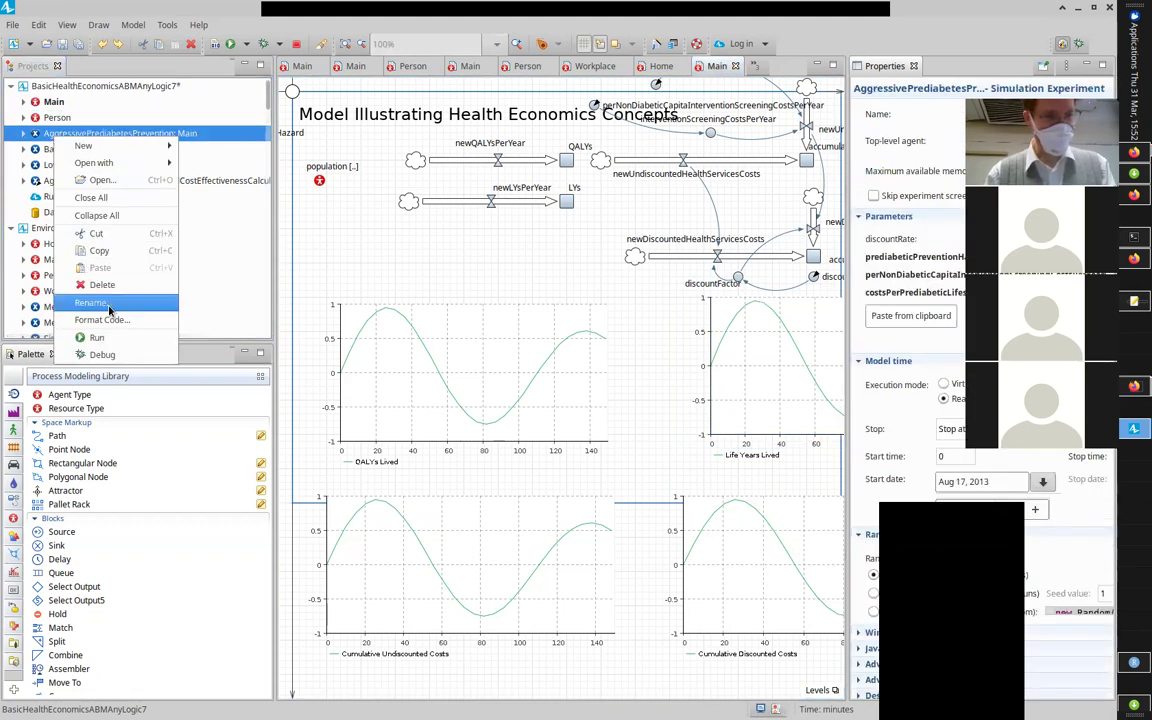
click(8, 172)
click(50, 149)
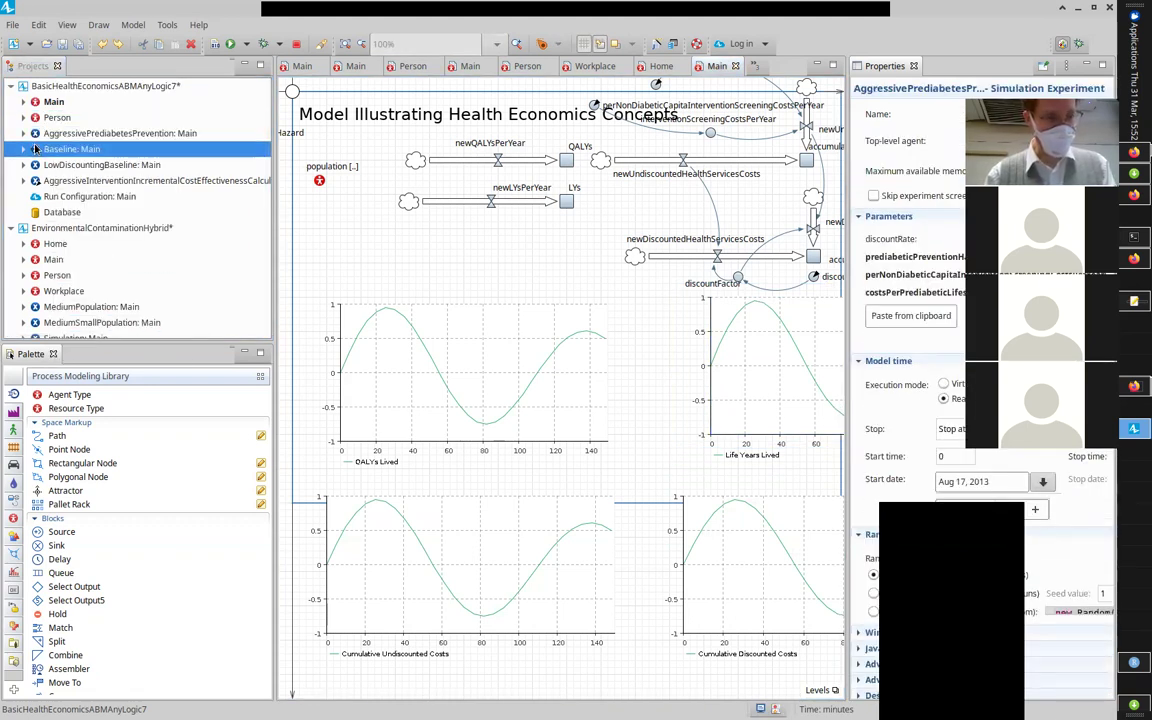
right_click(40, 149)
click(80, 348)
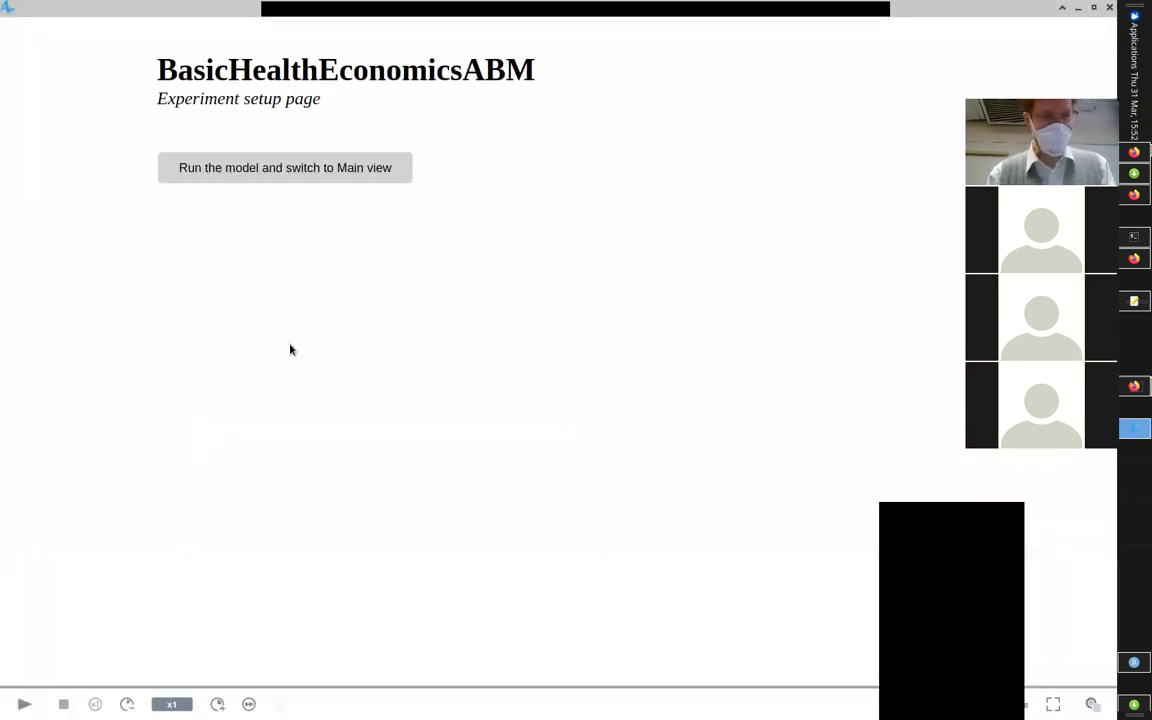
click(275, 168)
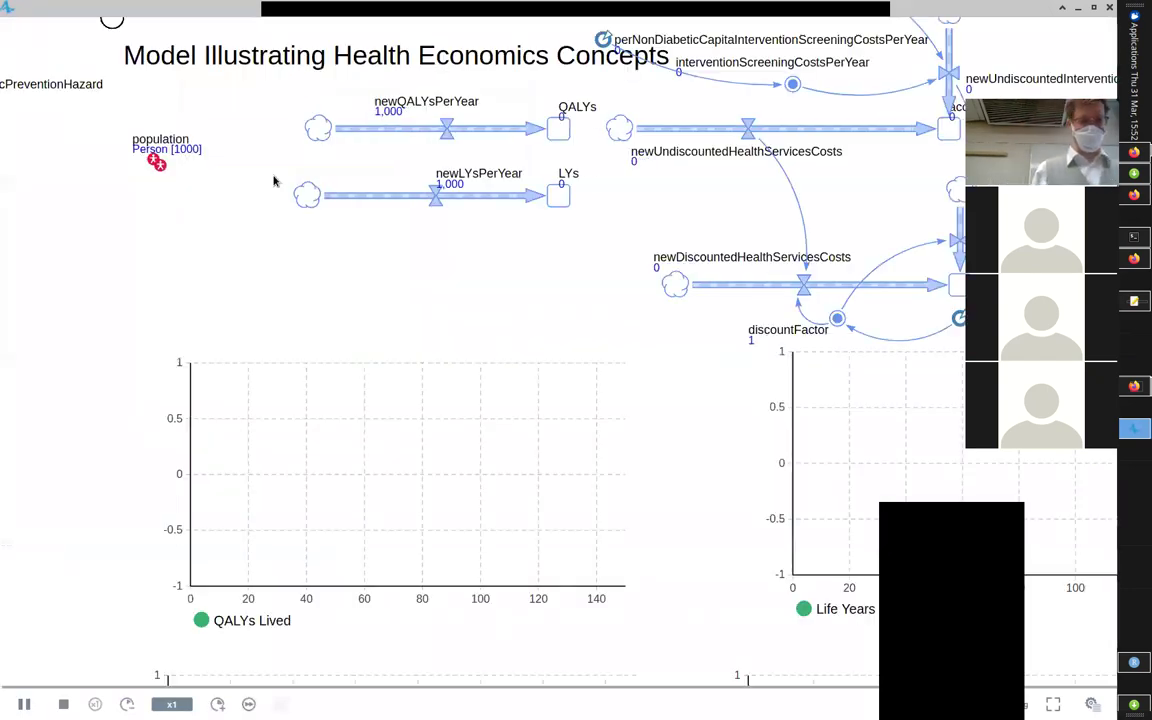
Step: Show the developer panel for the running model and inspect an individual population agent's diabetes statechart, QoL and costsPerYear
scroll(555, 247, down, 4)
drag(561, 252, 286, 485)
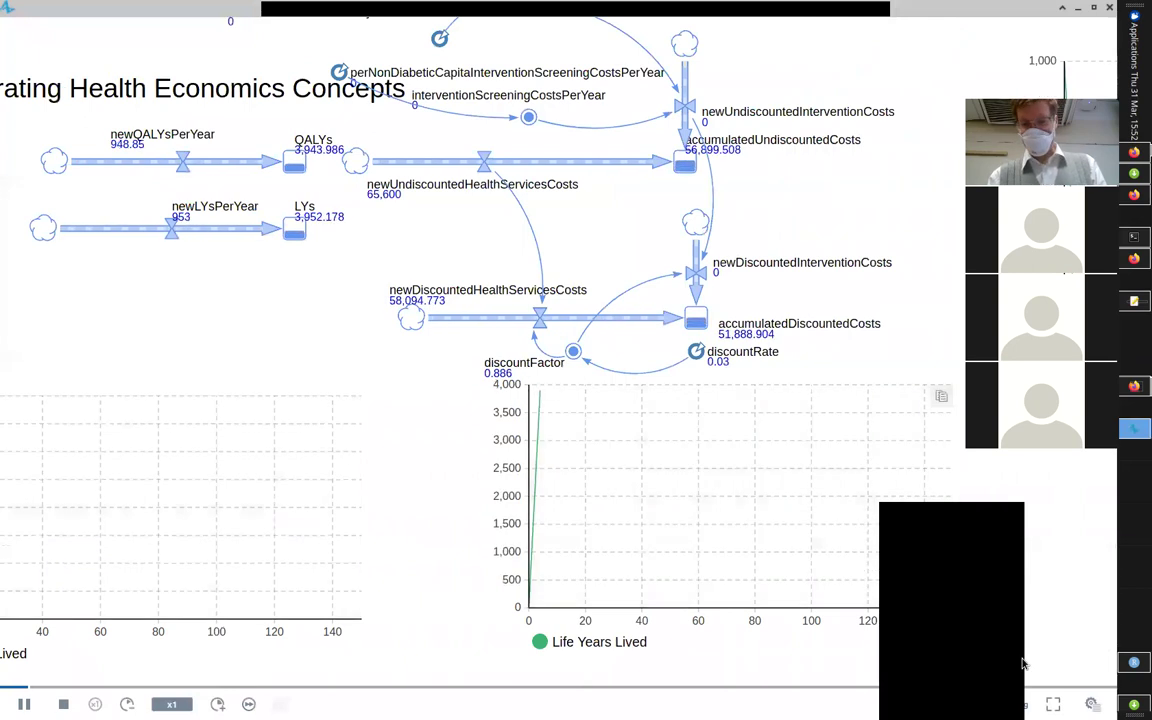
click(1053, 704)
click(1022, 72)
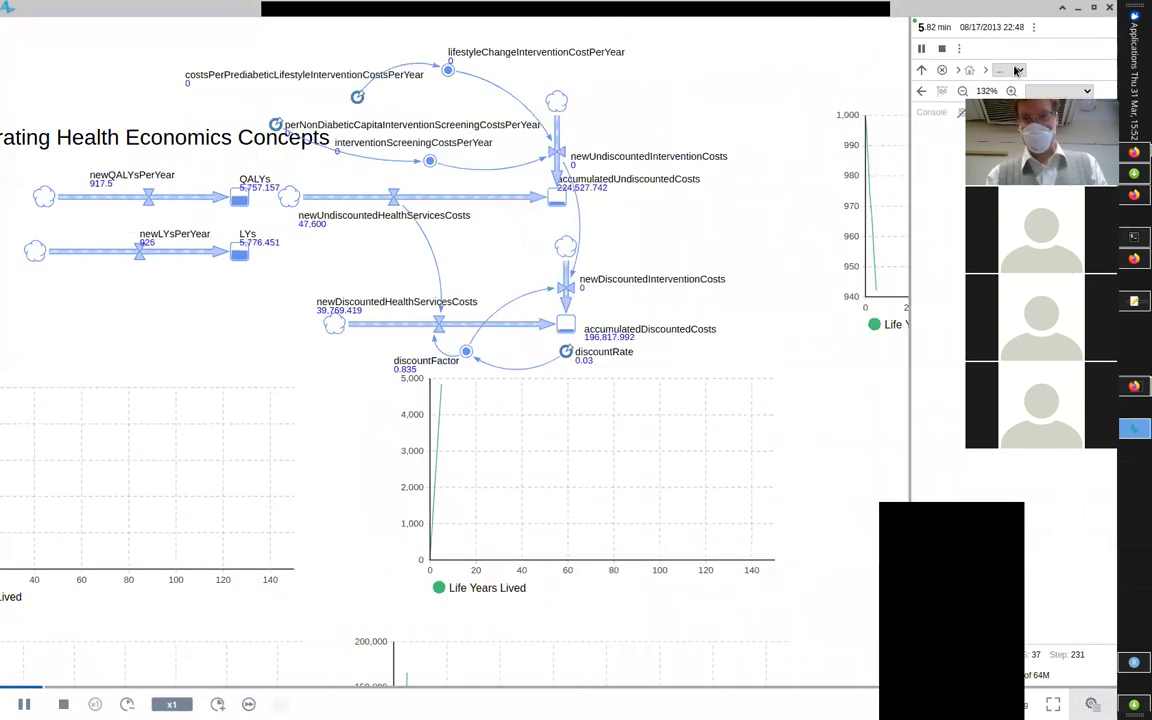
click(1005, 88)
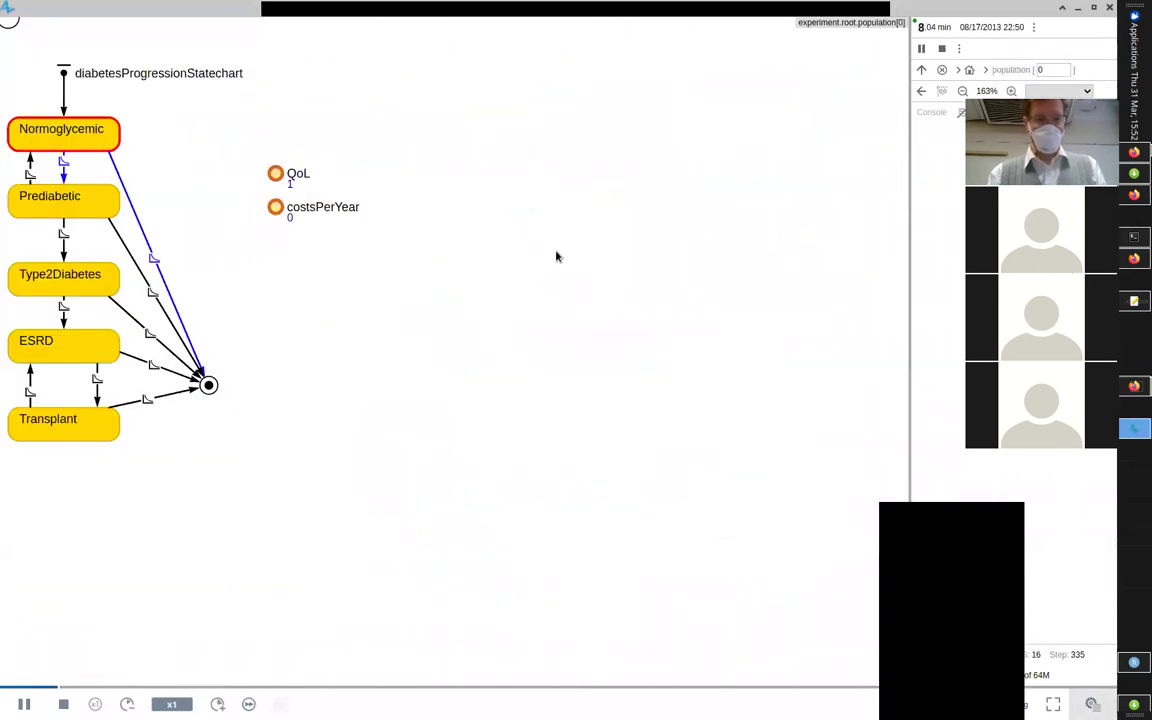
drag(557, 257, 739, 306)
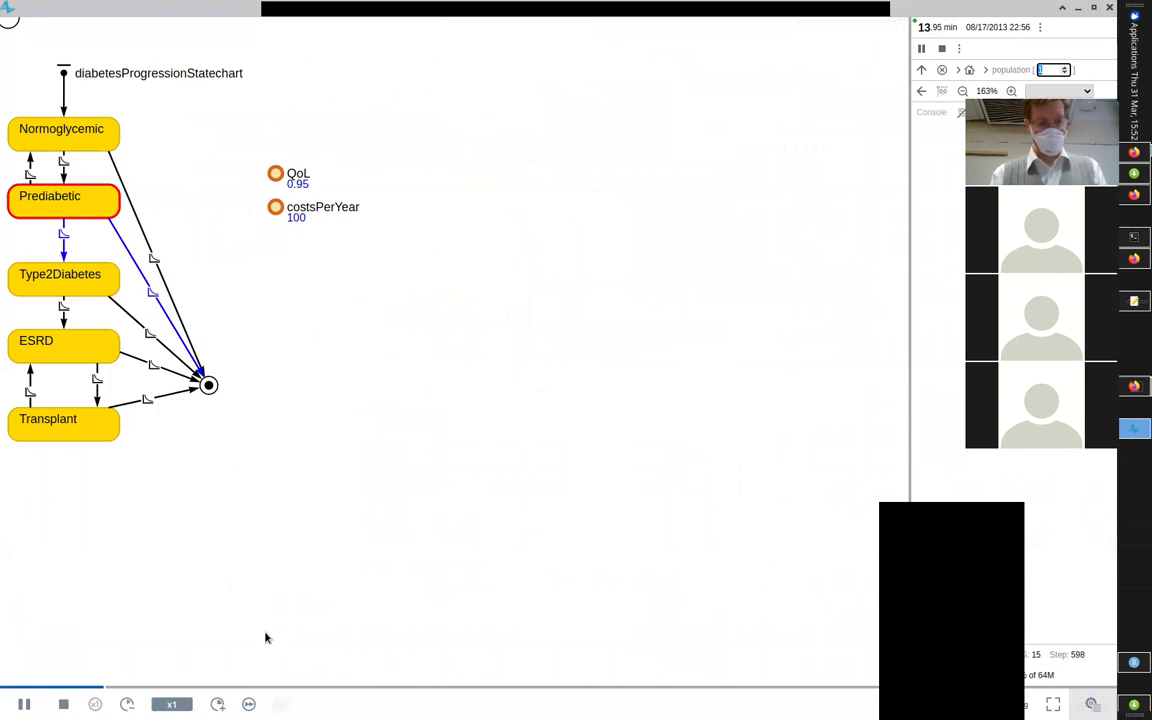
Step: Return to the running Main view and examine the flows feeding the QALYs and LYs stocks
click(969, 72)
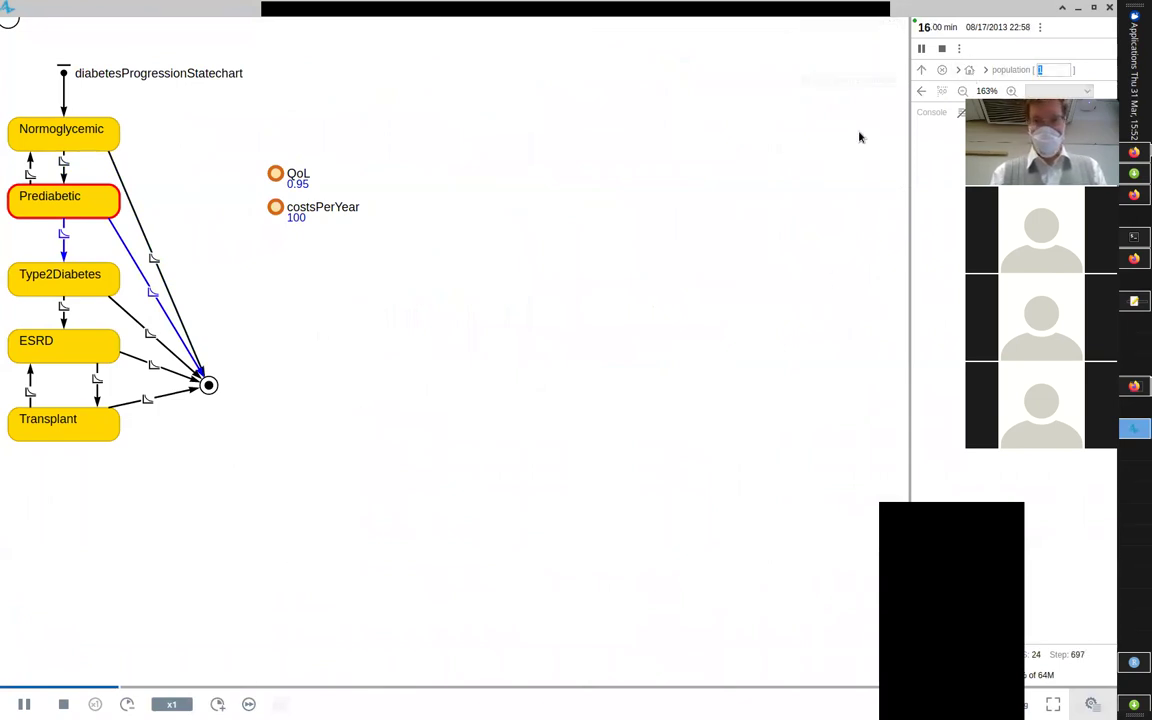
drag(225, 416, 454, 407)
click(258, 334)
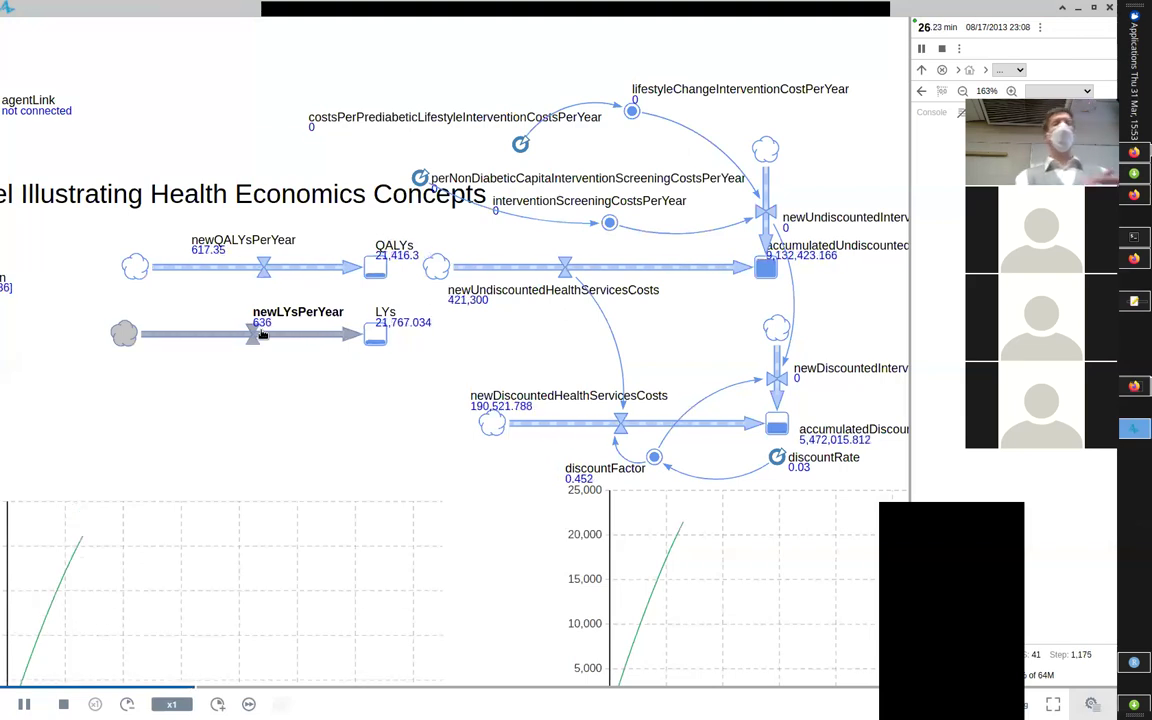
click(386, 393)
click(372, 332)
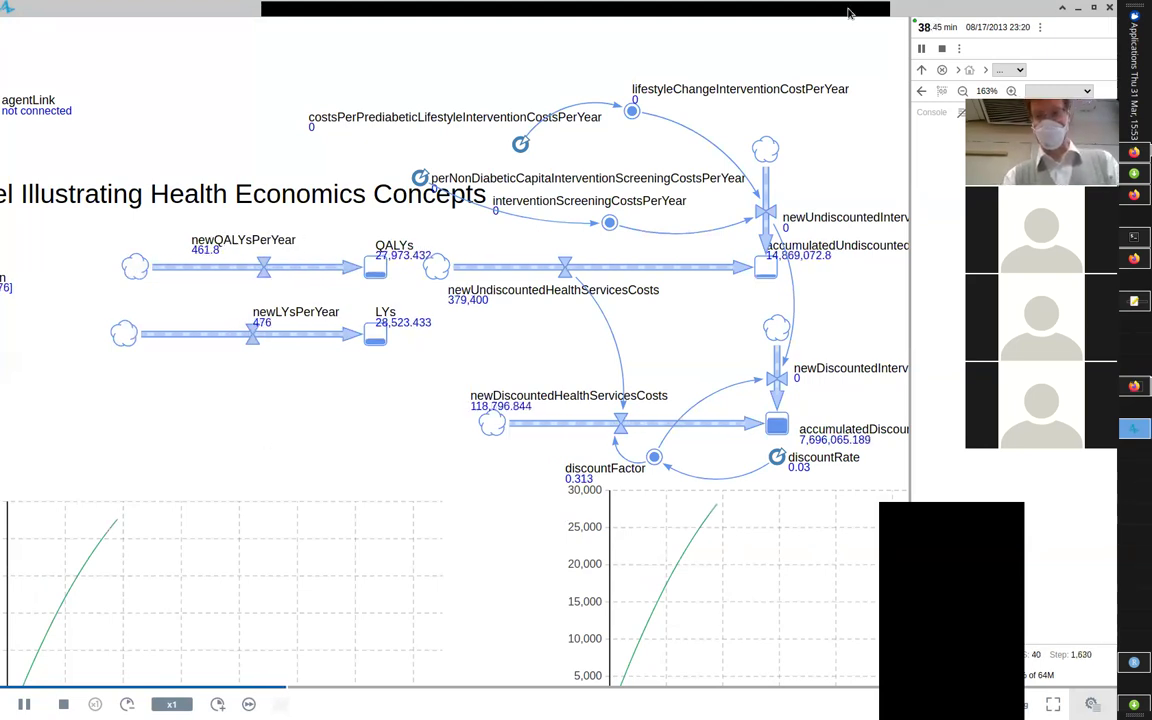
Step: Check population agent 0's statechart again, return to Main to examine the accumulated cost stocks, and close the simulation window
click(1008, 70)
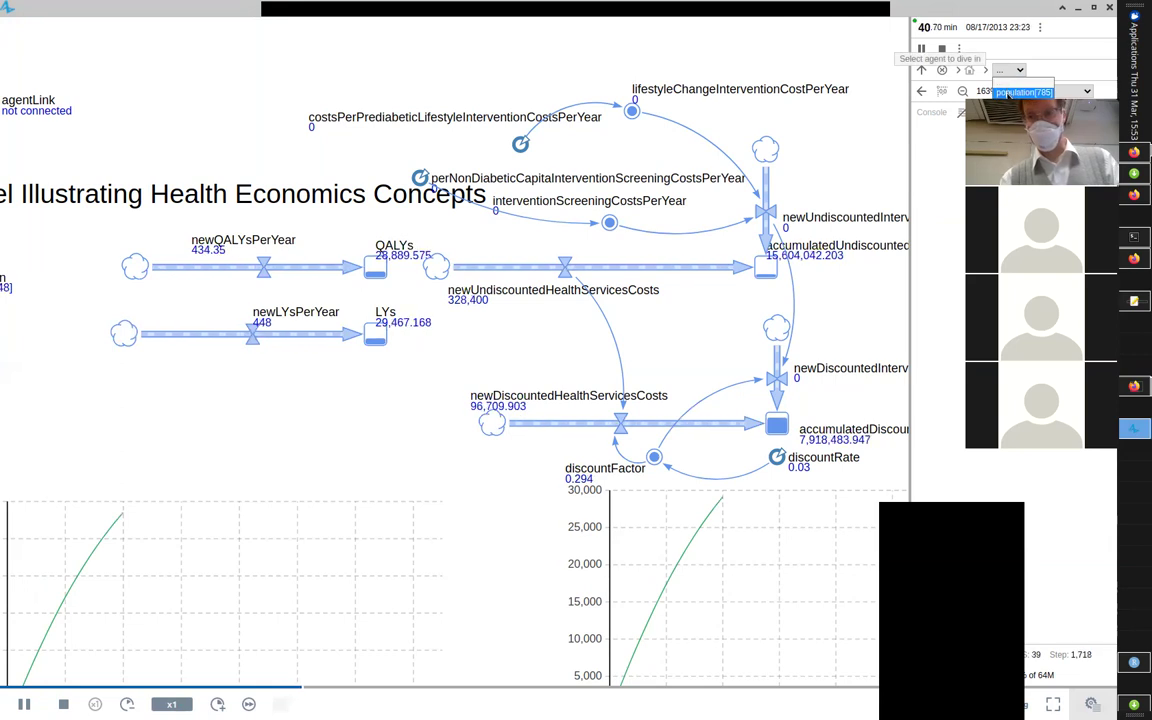
click(1023, 92)
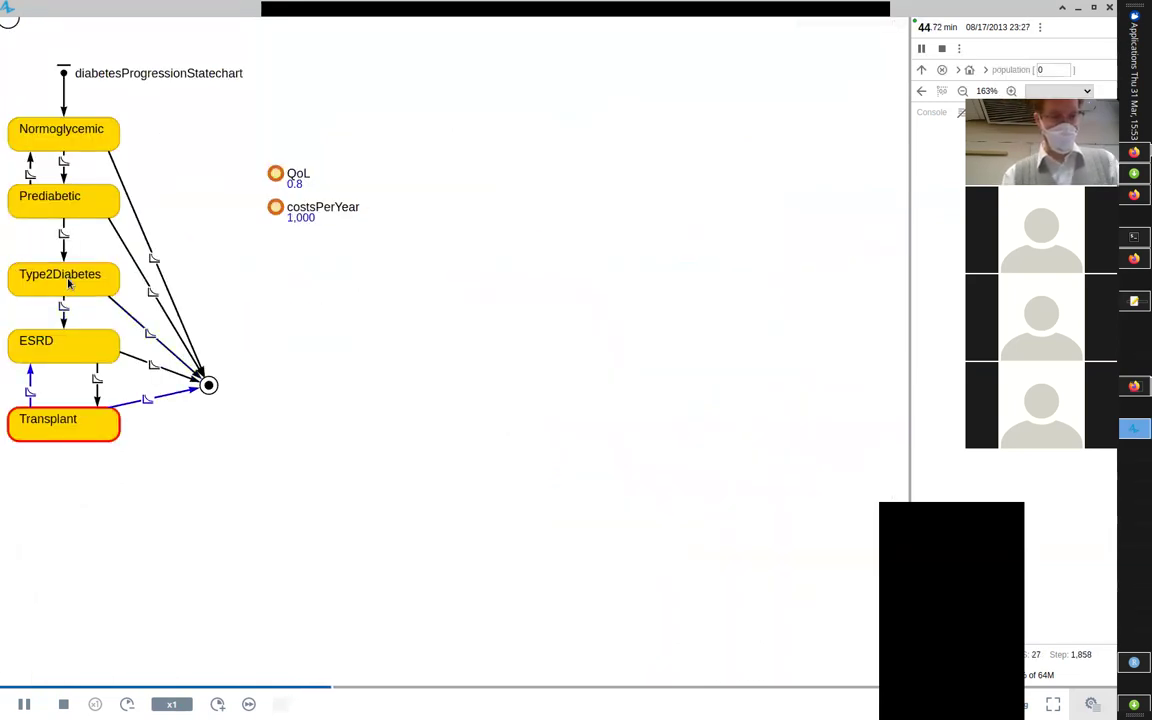
click(969, 69)
scroll(535, 316, up, 2)
drag(535, 316, 267, 326)
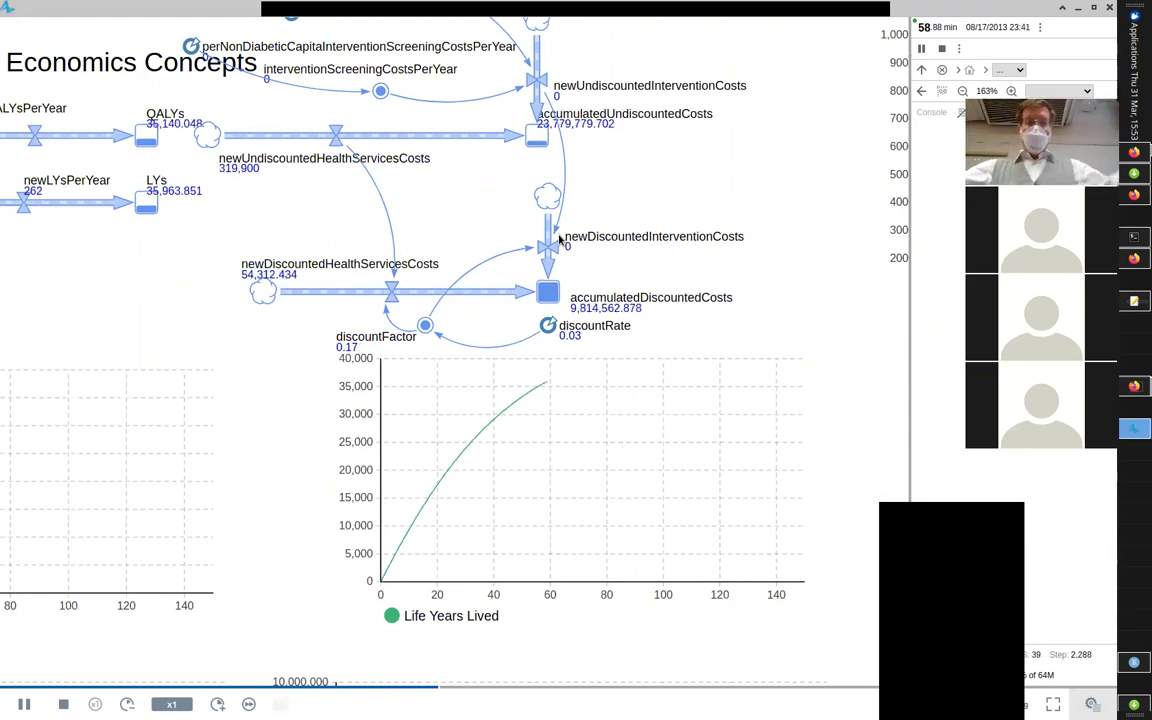
click(1112, 7)
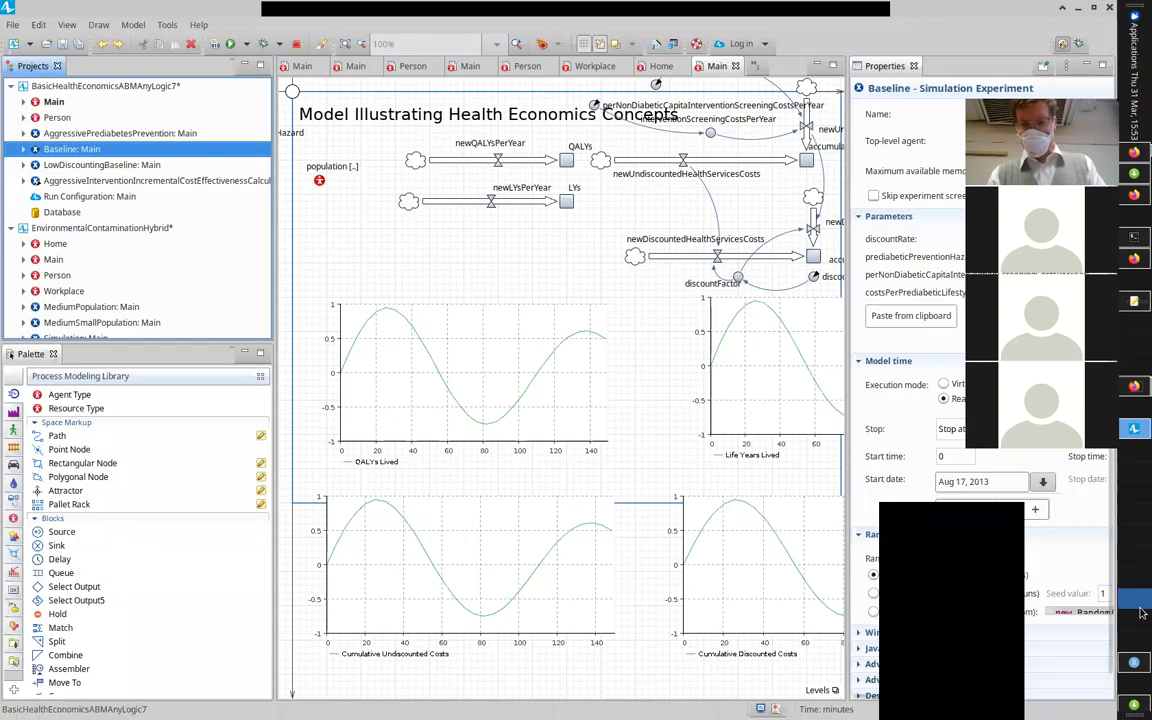
Step: Switch to the Google Slides modeling deck in the browser and present the 5 Compelling Health Hybrid Model Patterns slide full screen
click(1140, 605)
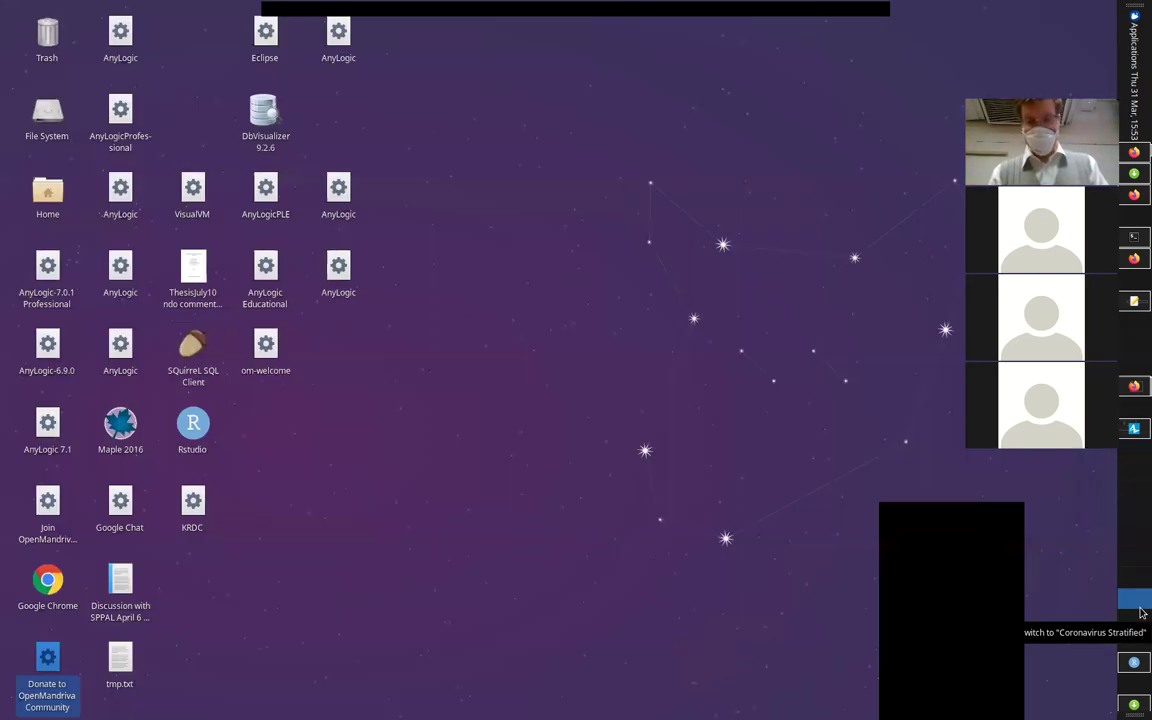
key(alt+Tab)
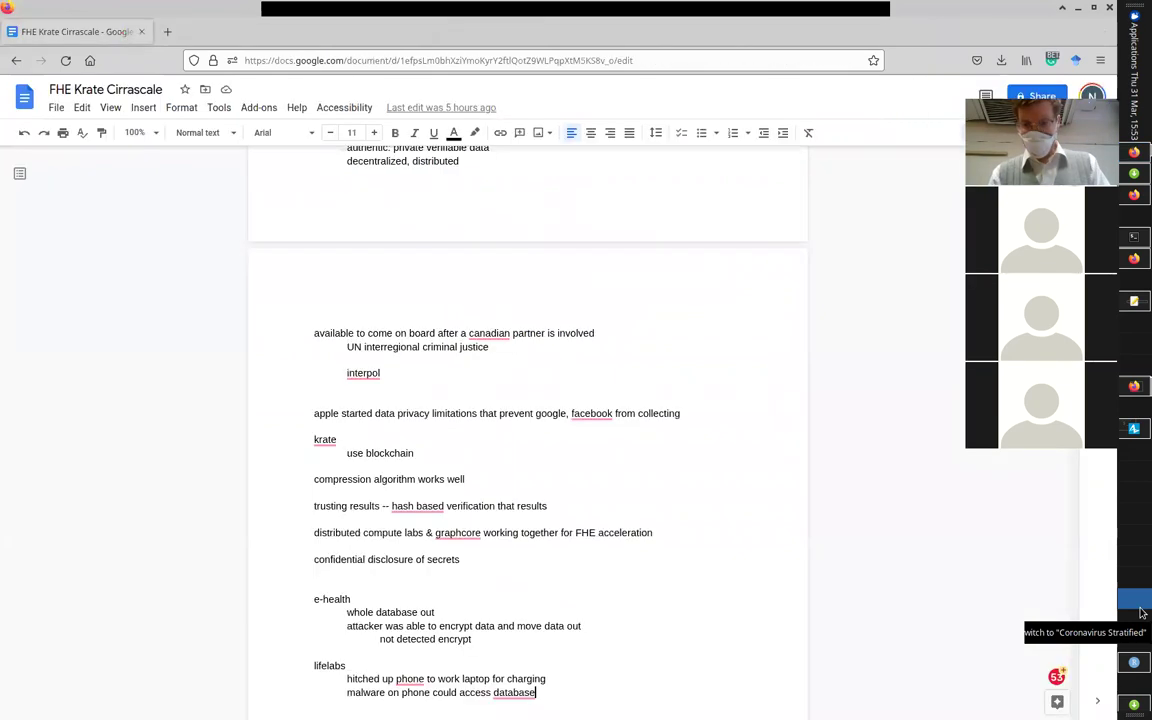
click(1141, 612)
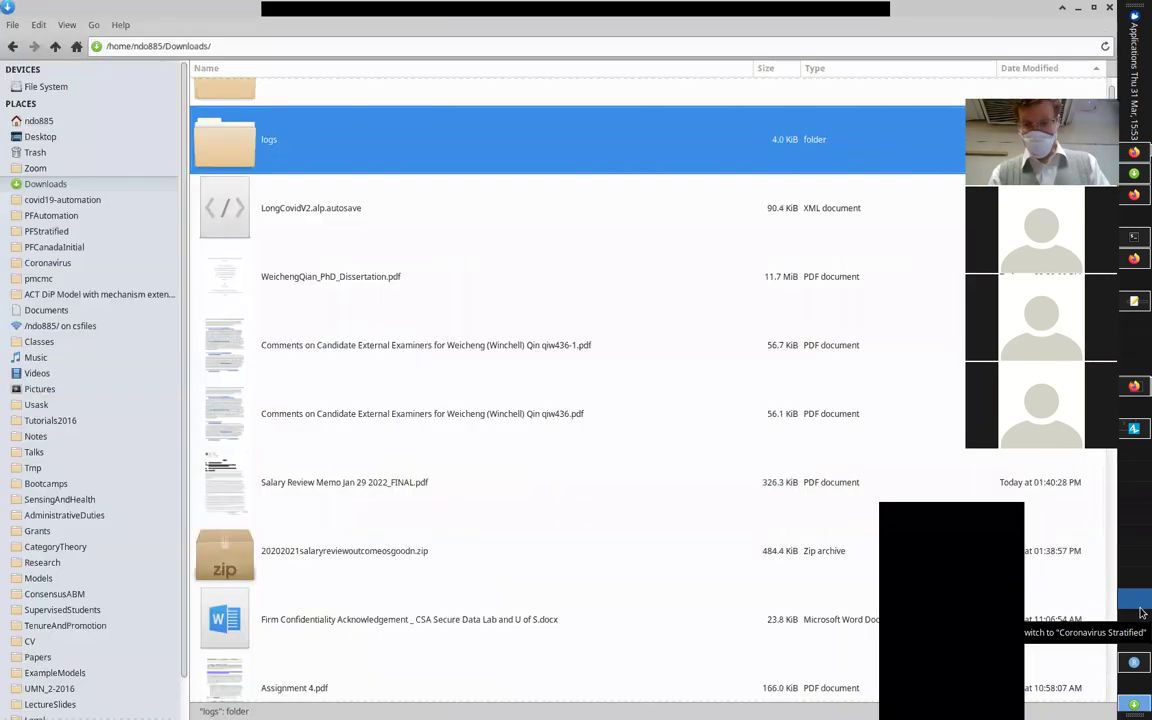
click(1141, 612)
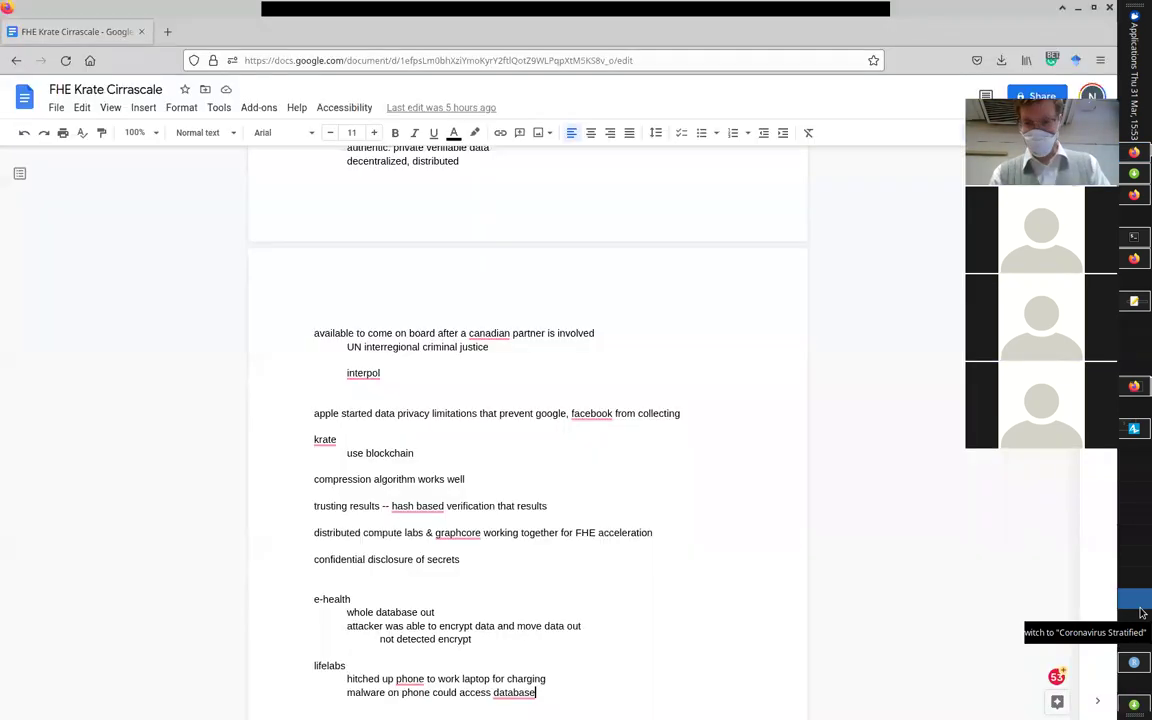
click(1141, 612)
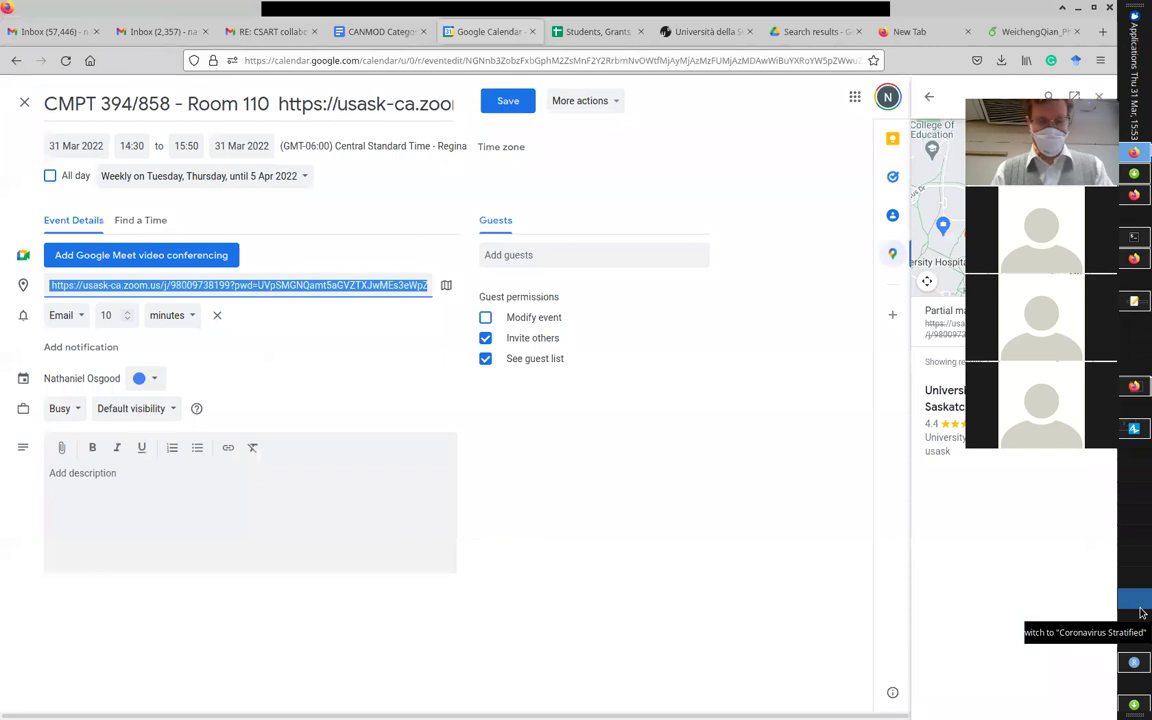
key(alt+Tab)
key(Escape)
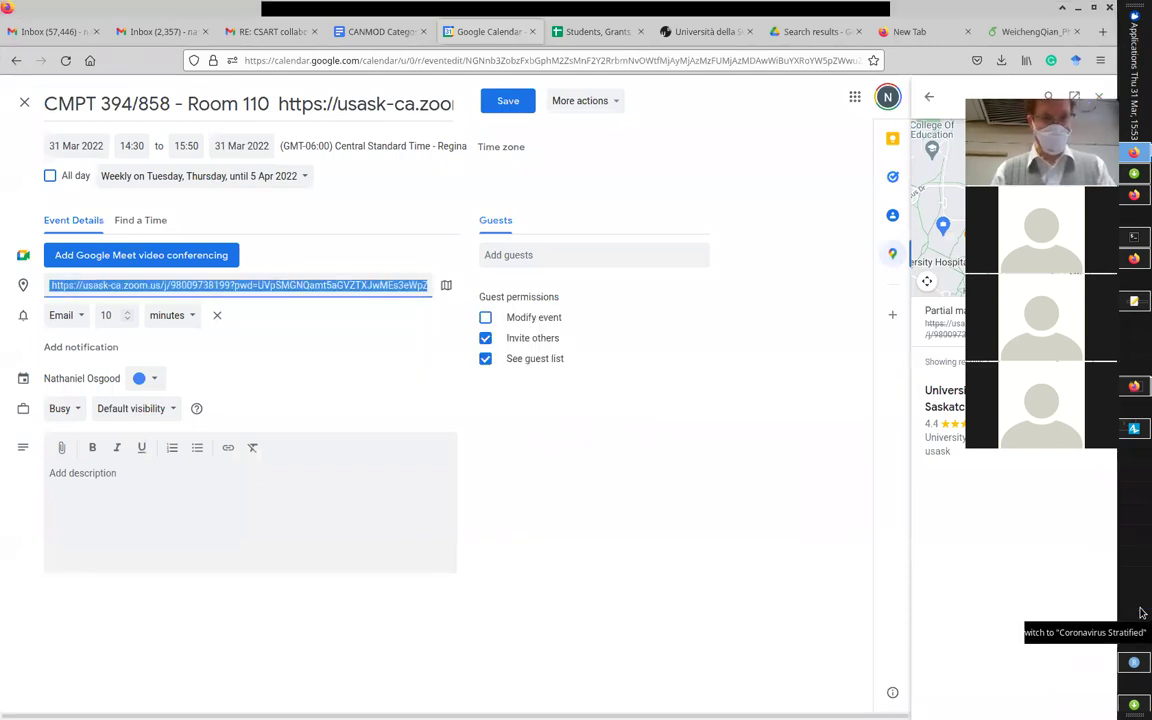
click(1141, 612)
key(alt+Tab)
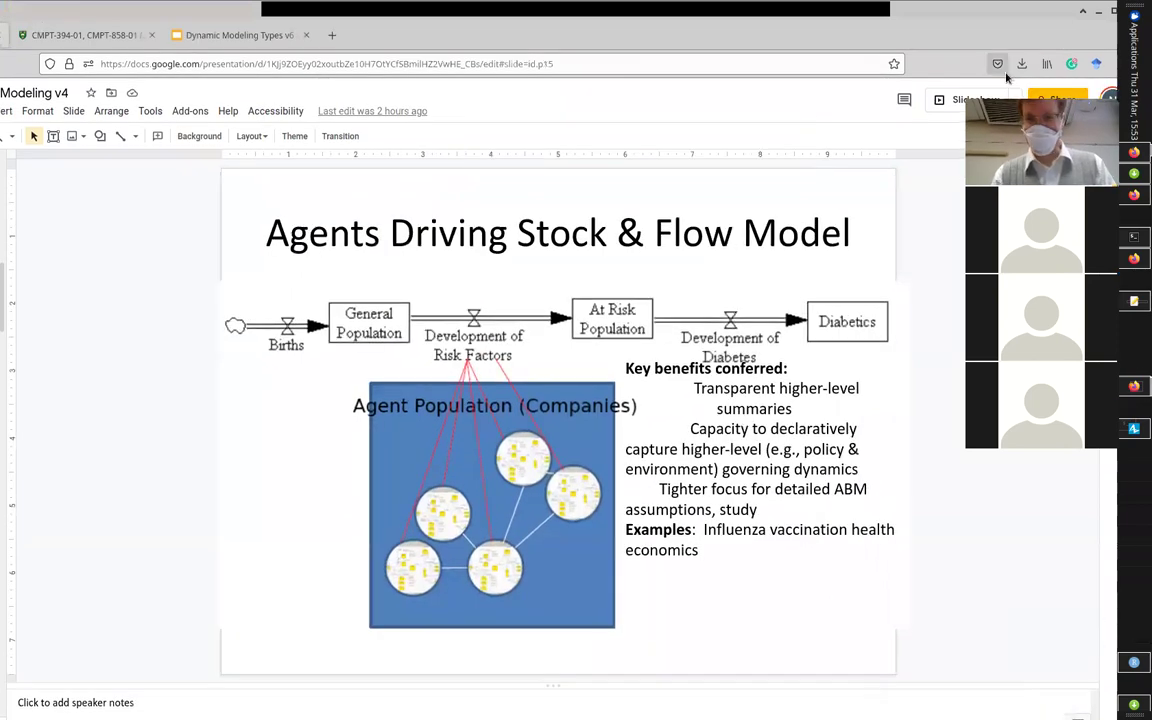
key(ctrl+Return)
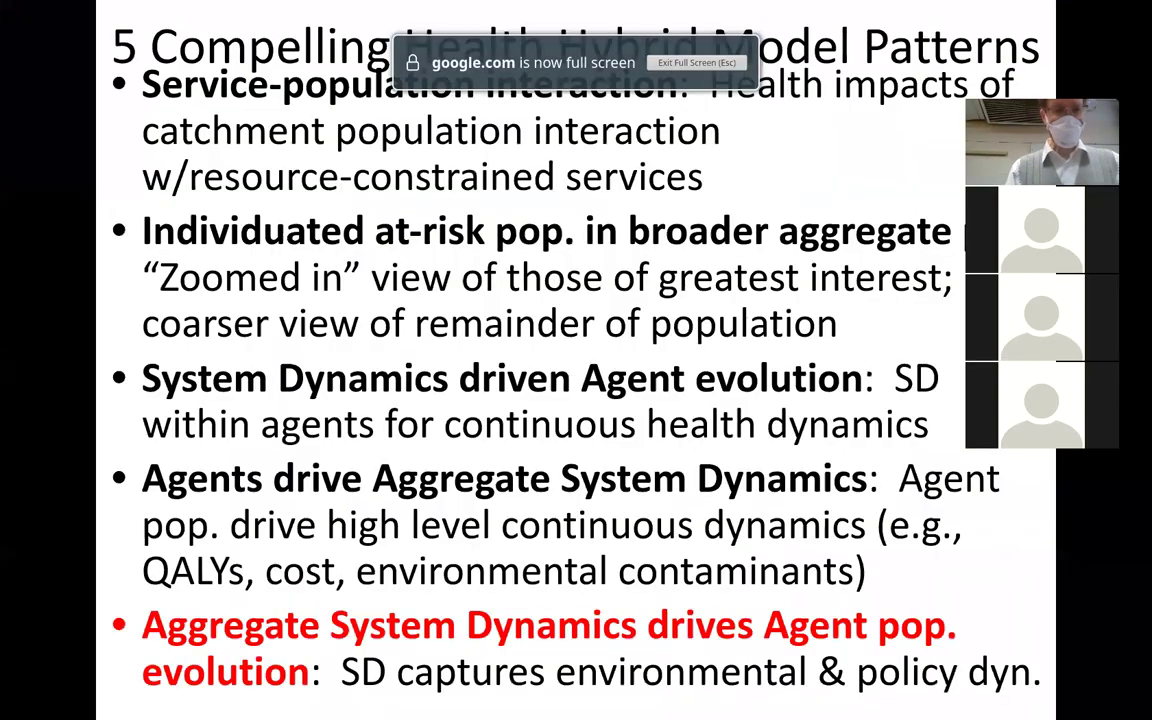